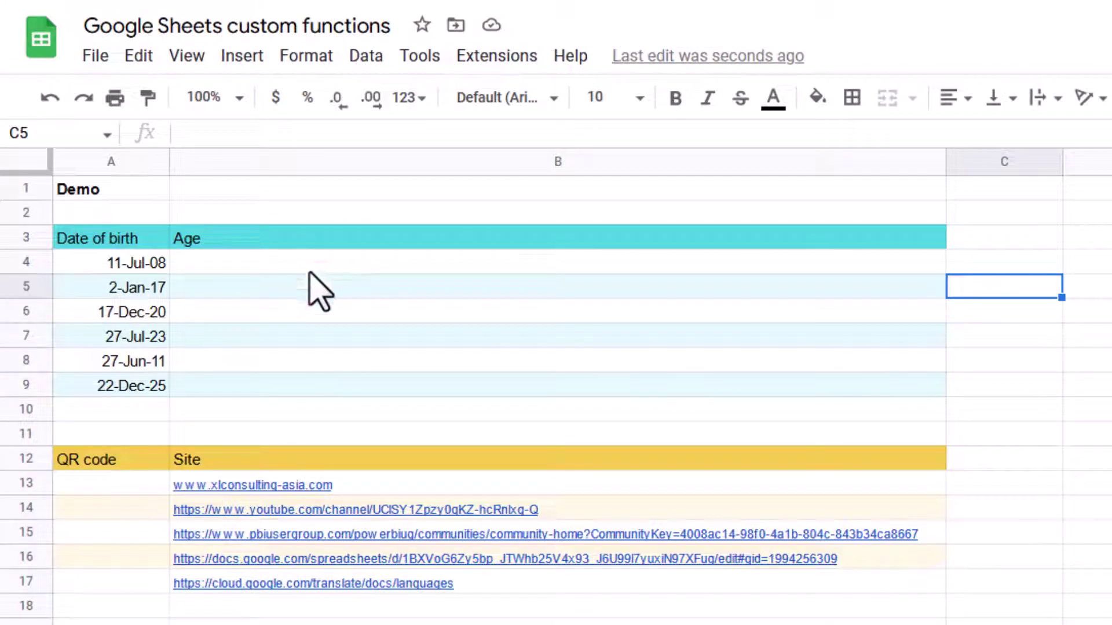
Step: Enter =AGE(A4) in B4 and autofill the remaining ages down the Age column
{"action": "left_click", "coordinate": [310, 270]}
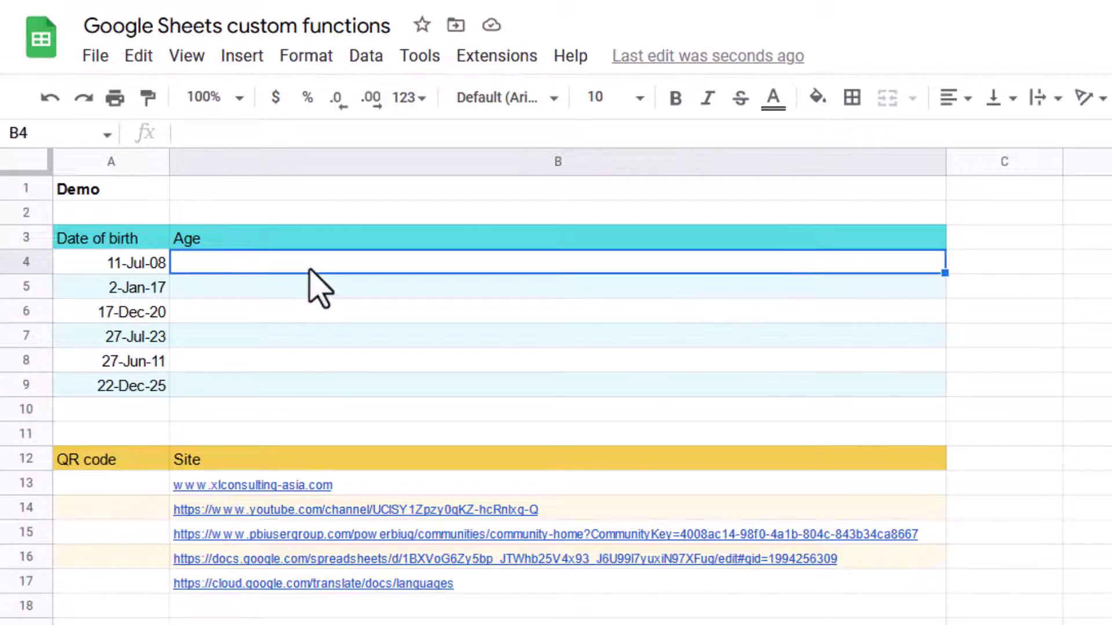
{"action": "type", "text": "=ag"}
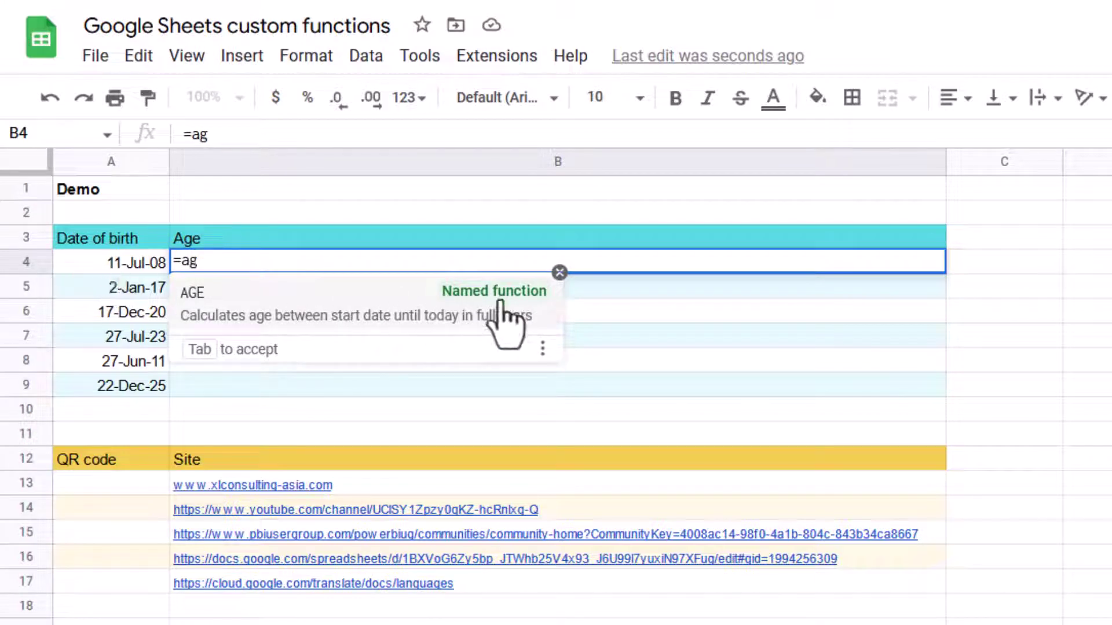
{"action": "key", "text": "Tab"}
{"action": "left_click", "coordinate": [106, 267]}
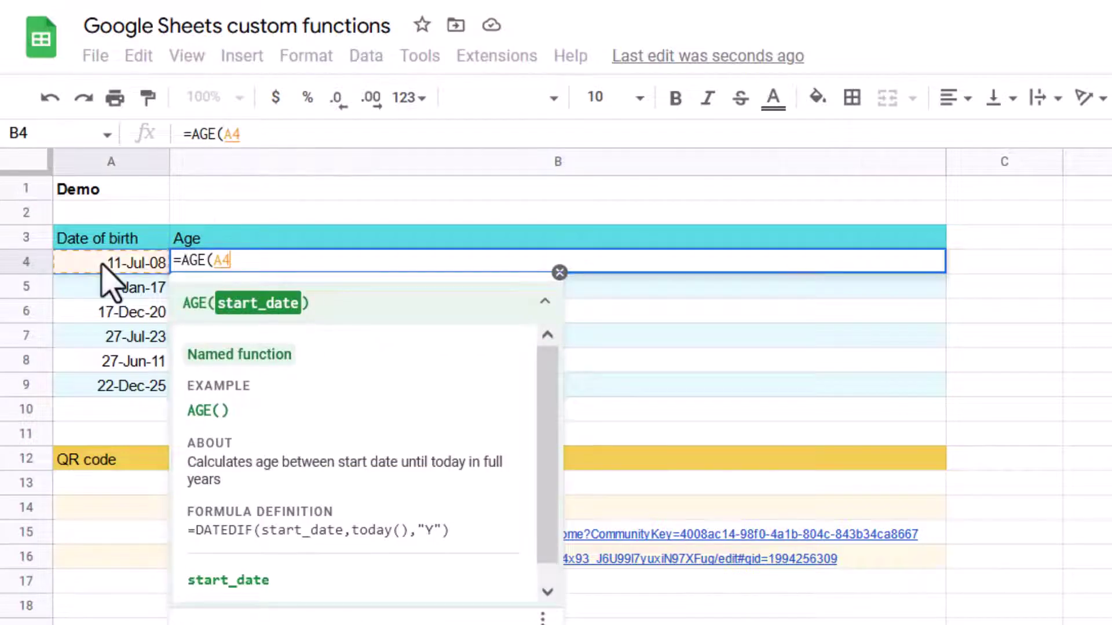
{"action": "key", "text": "Return"}
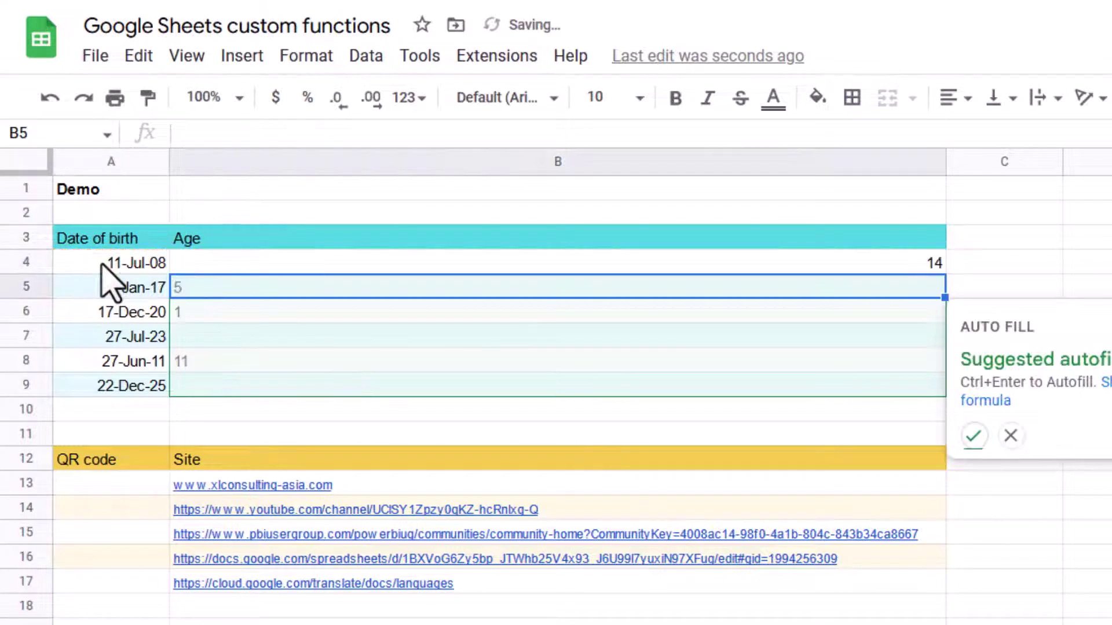
{"action": "key", "text": "ctrl+Return"}
Step: Inspect the computed ages and the #NUM! errors in B7 and B9 from future birth dates
{"action": "left_click", "coordinate": [649, 263]}
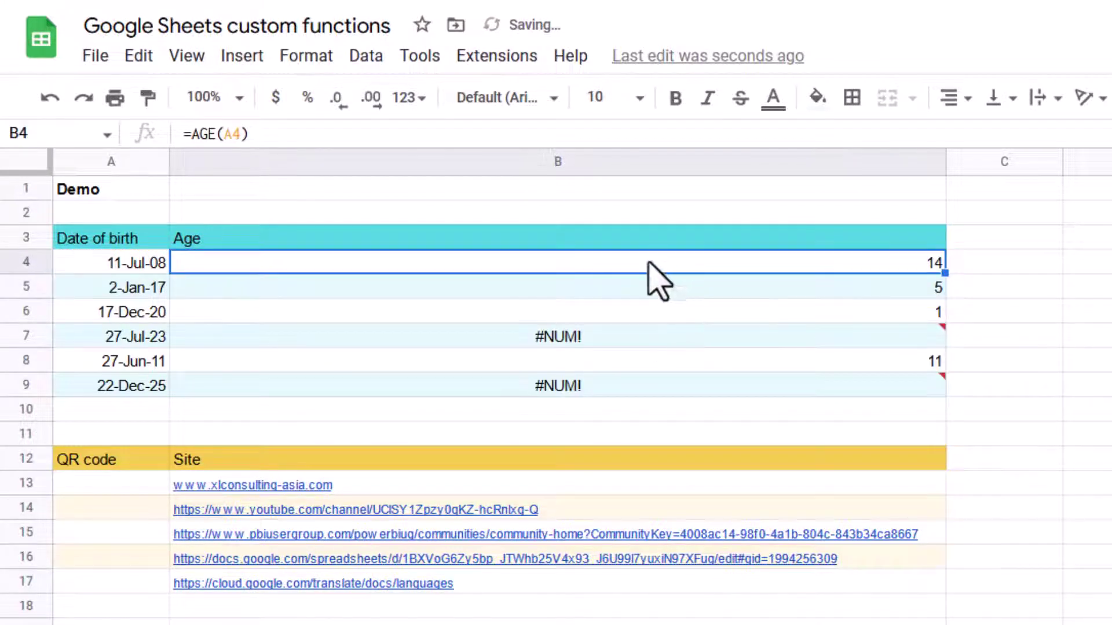
{"action": "left_click", "coordinate": [588, 316]}
{"action": "left_click", "coordinate": [217, 341]}
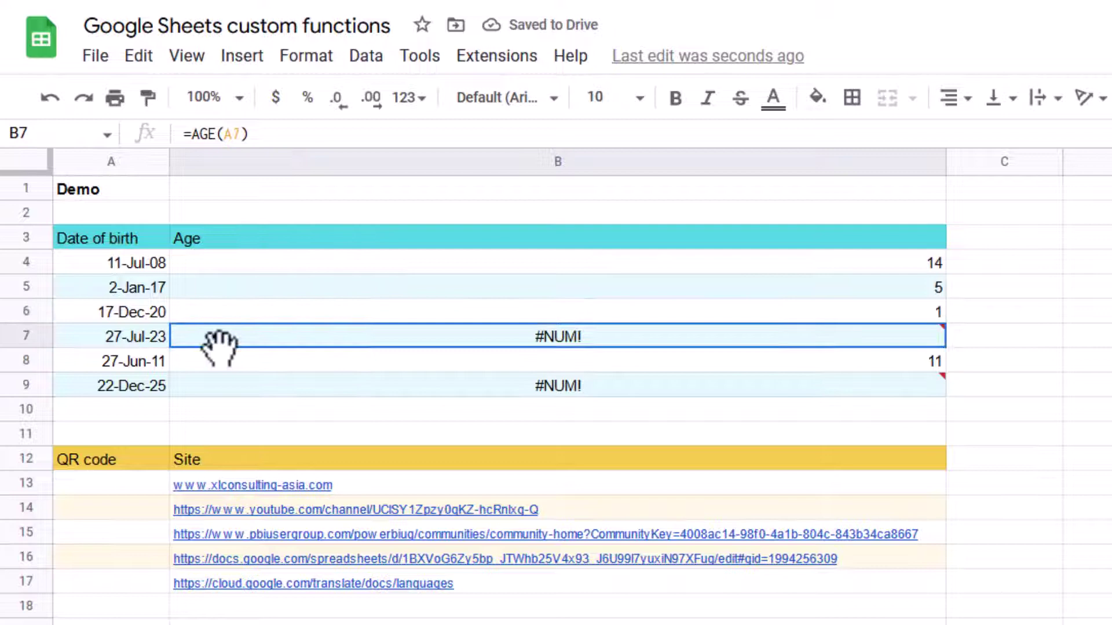
{"action": "left_click", "coordinate": [165, 383]}
{"action": "left_click", "coordinate": [203, 385]}
Step: Enter =QR_GENERATOR(B13) in A13 to show the first site's QR code
{"action": "left_click", "coordinate": [153, 486]}
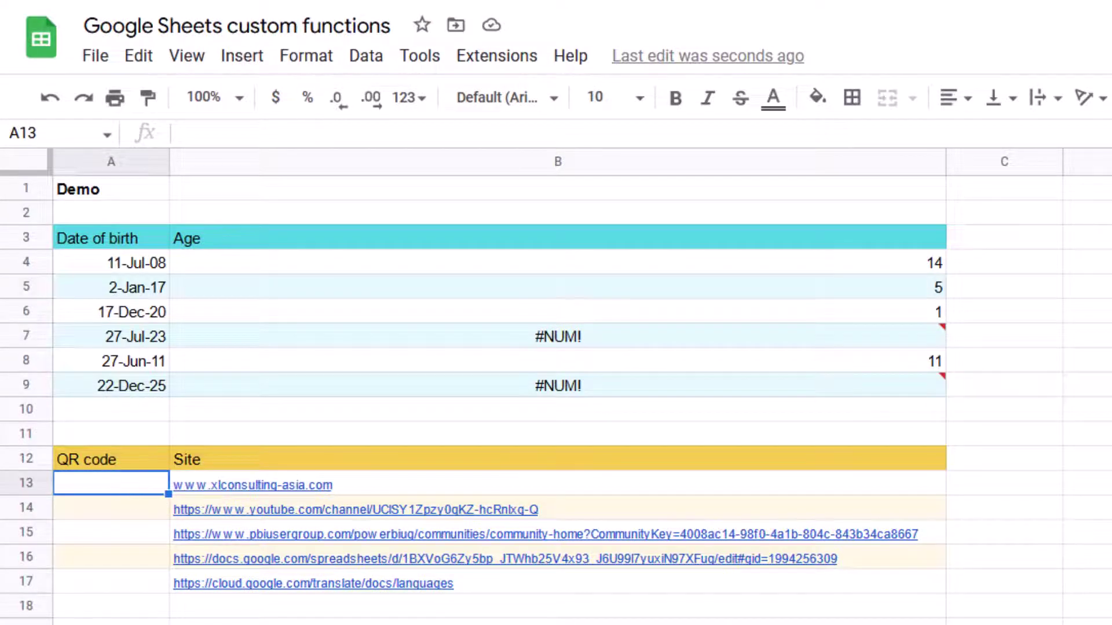
{"action": "type", "text": "=qr"}
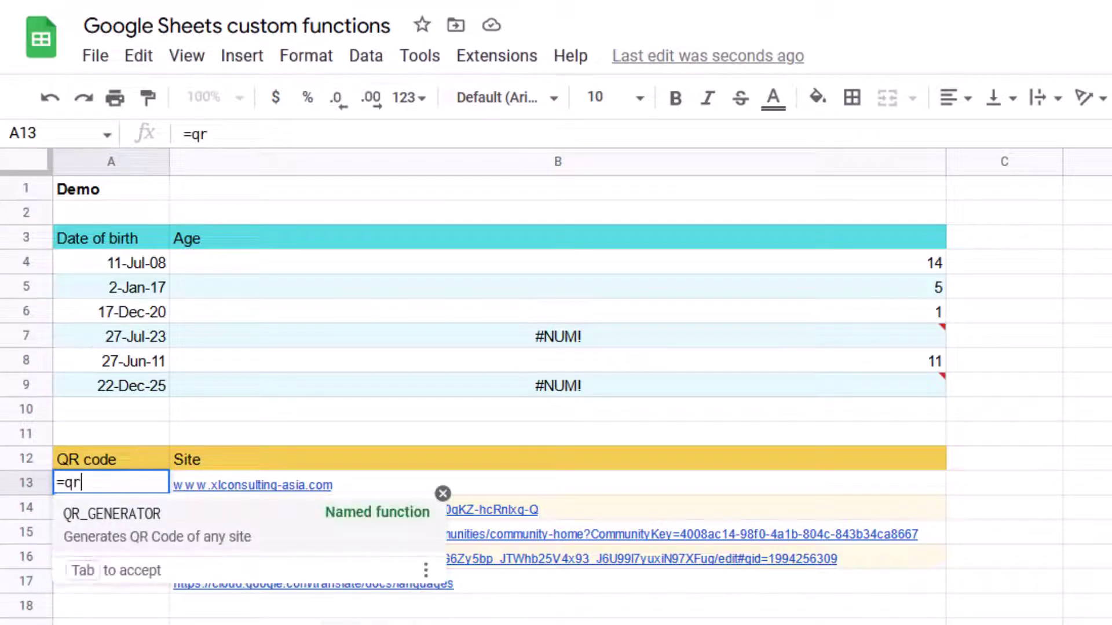
{"action": "key", "text": "Tab"}
{"action": "type", "text": "B13"}
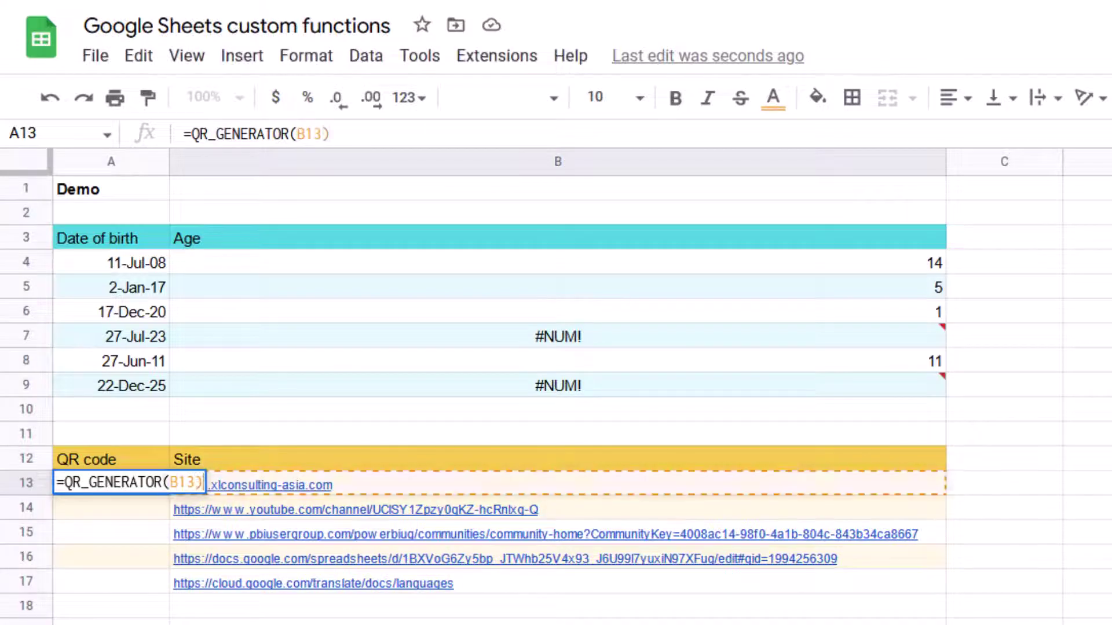
{"action": "key", "text": "Return"}
{"action": "left_click", "coordinate": [102, 487]}
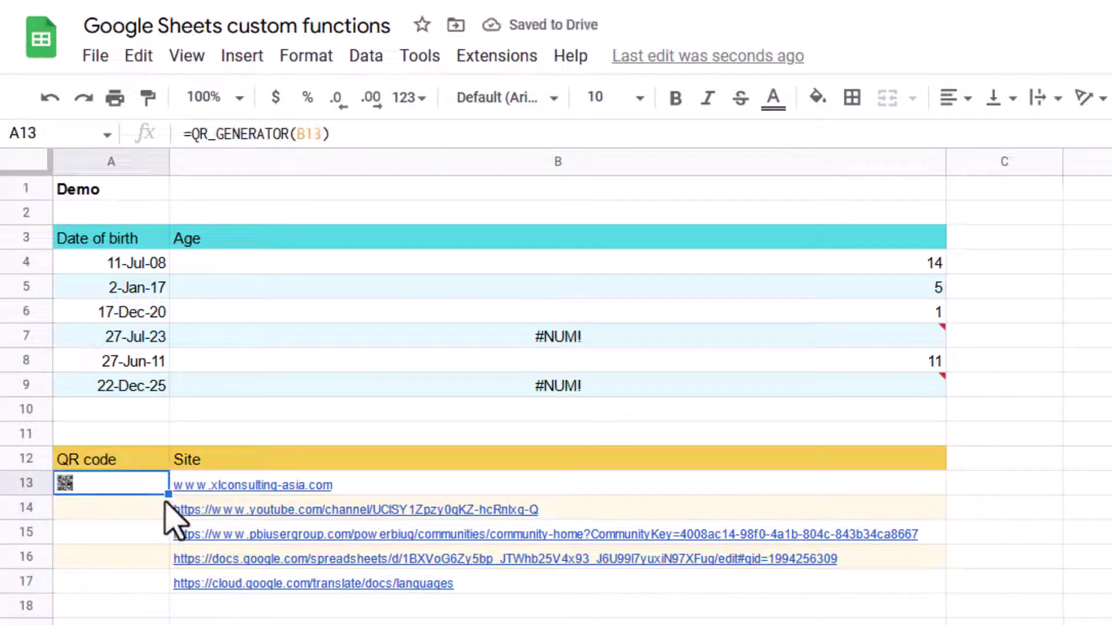
Step: Copy the QR code formula down to A17 and widen column A to enlarge the codes
{"action": "left_click_drag", "start_coordinate": [168, 494], "coordinate": [119, 586]}
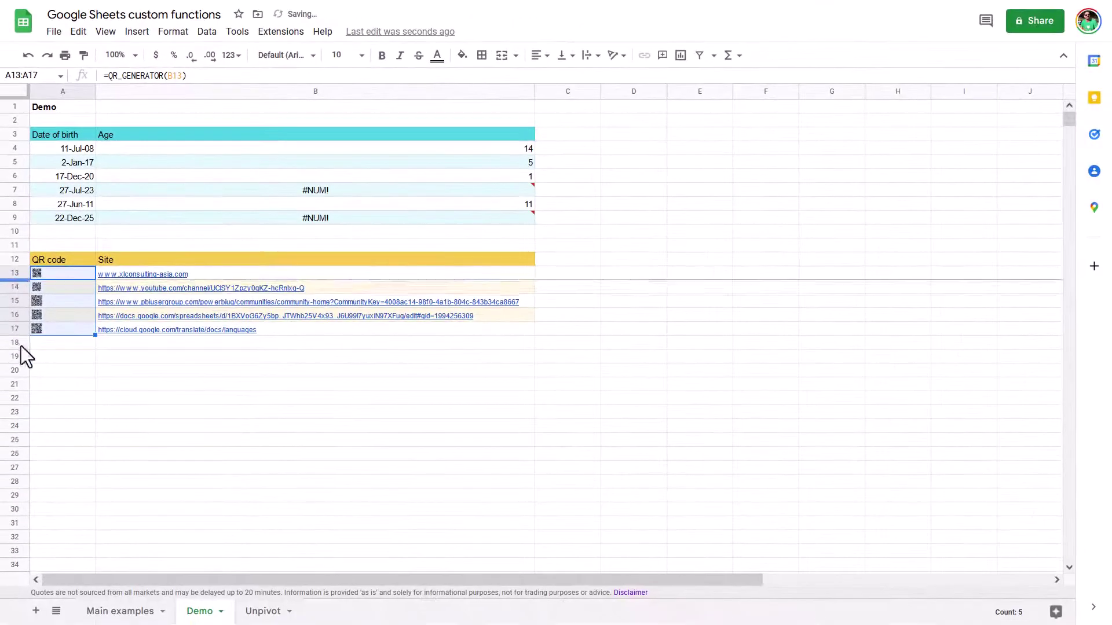
{"action": "left_click_drag", "start_coordinate": [93, 94], "coordinate": [201, 126]}
{"action": "left_click", "coordinate": [128, 350]}
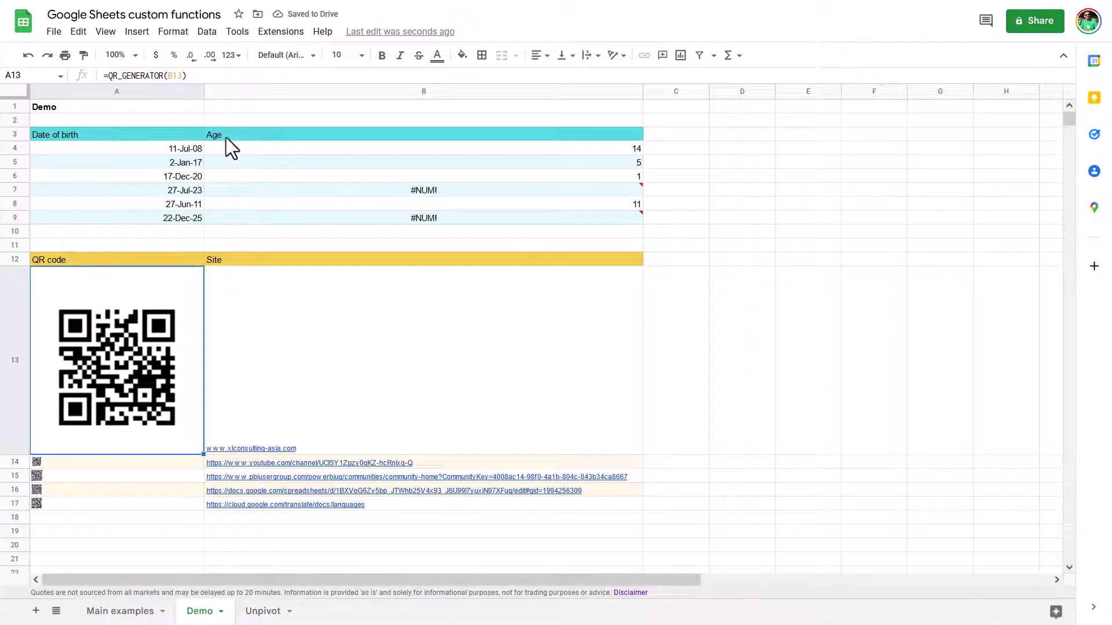
Step: Open the Data > Named functions list and scroll through it
{"action": "left_click", "coordinate": [207, 32]}
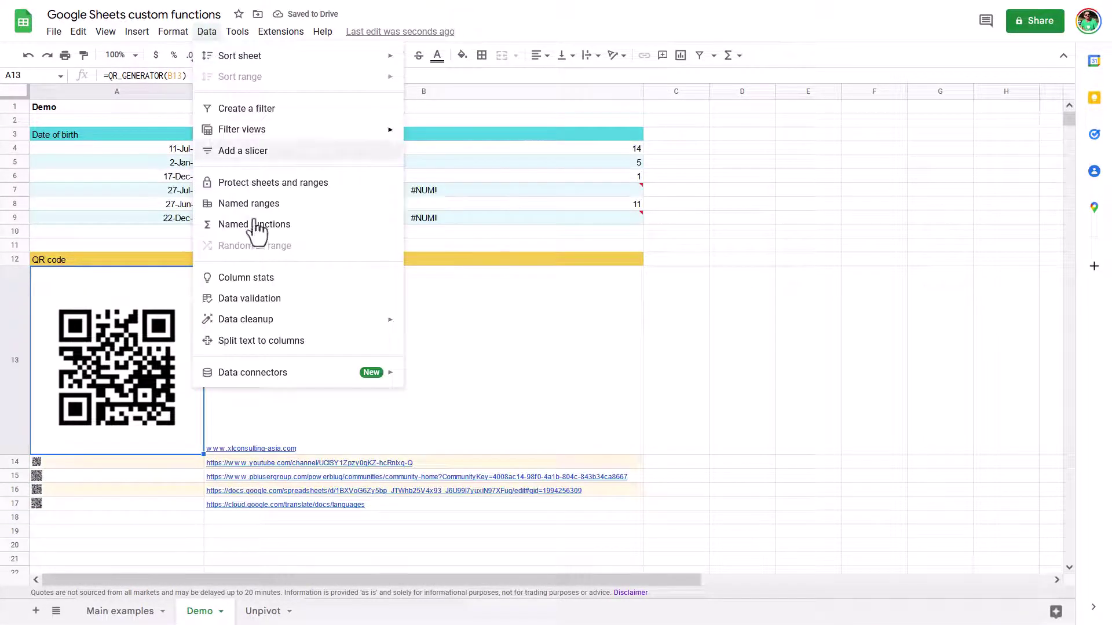
{"action": "left_click", "coordinate": [286, 227]}
{"action": "scroll", "coordinate": [964, 364], "scroll_direction": "down", "scroll_amount": 3}
{"action": "scroll", "coordinate": [985, 463], "scroll_direction": "up", "scroll_amount": 3}
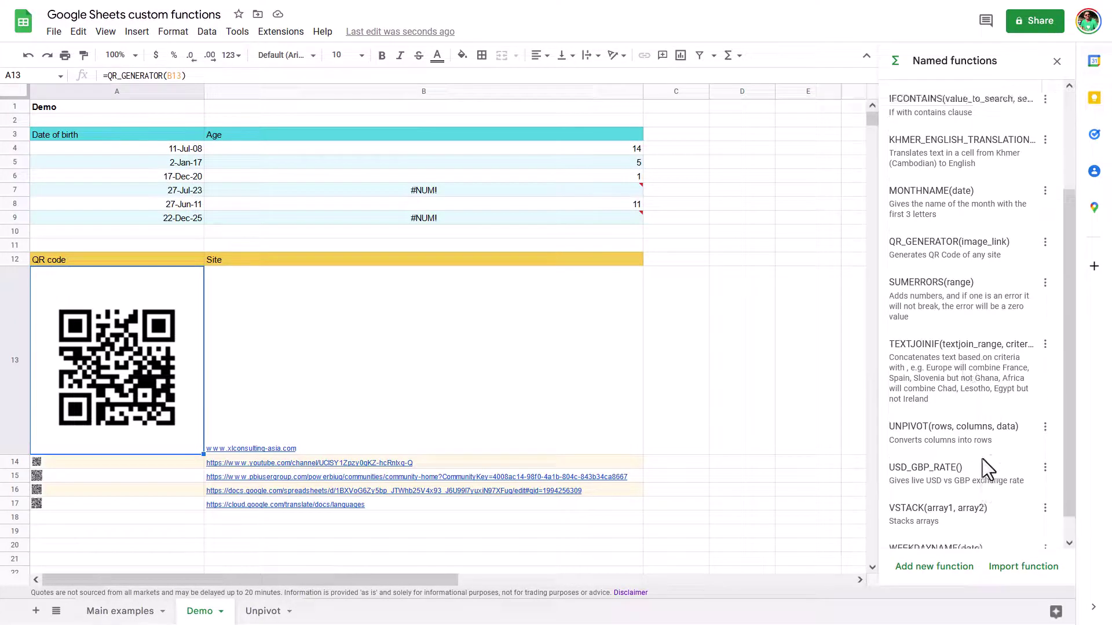
{"action": "scroll", "coordinate": [957, 287], "scroll_direction": "down", "scroll_amount": 3}
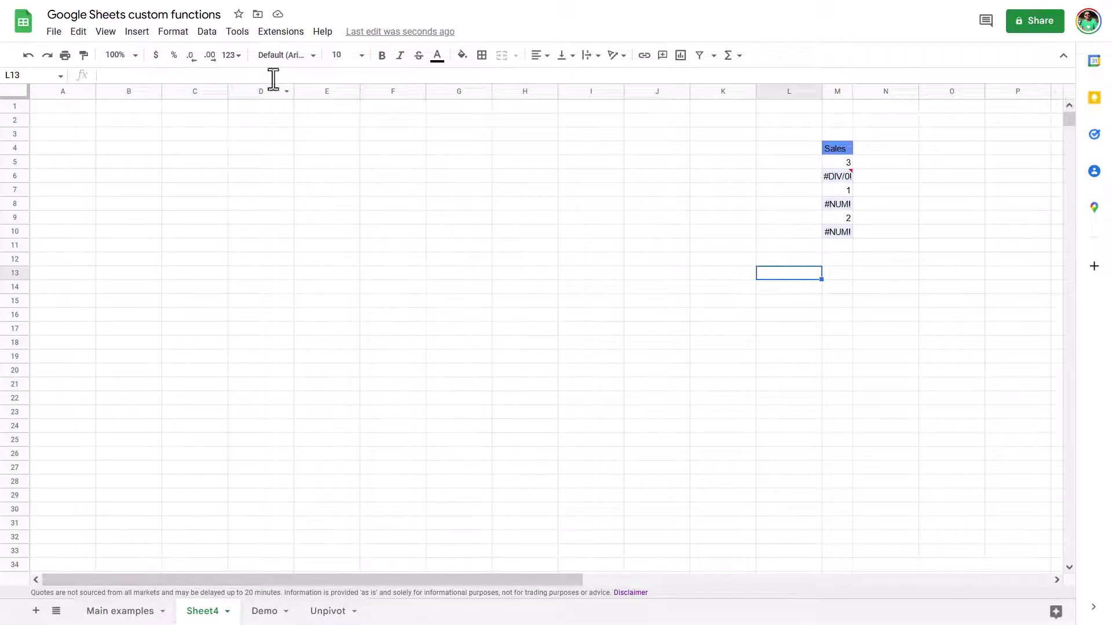
Step: Reopen the Data > Named functions list and scroll through it
{"action": "left_click", "coordinate": [210, 34]}
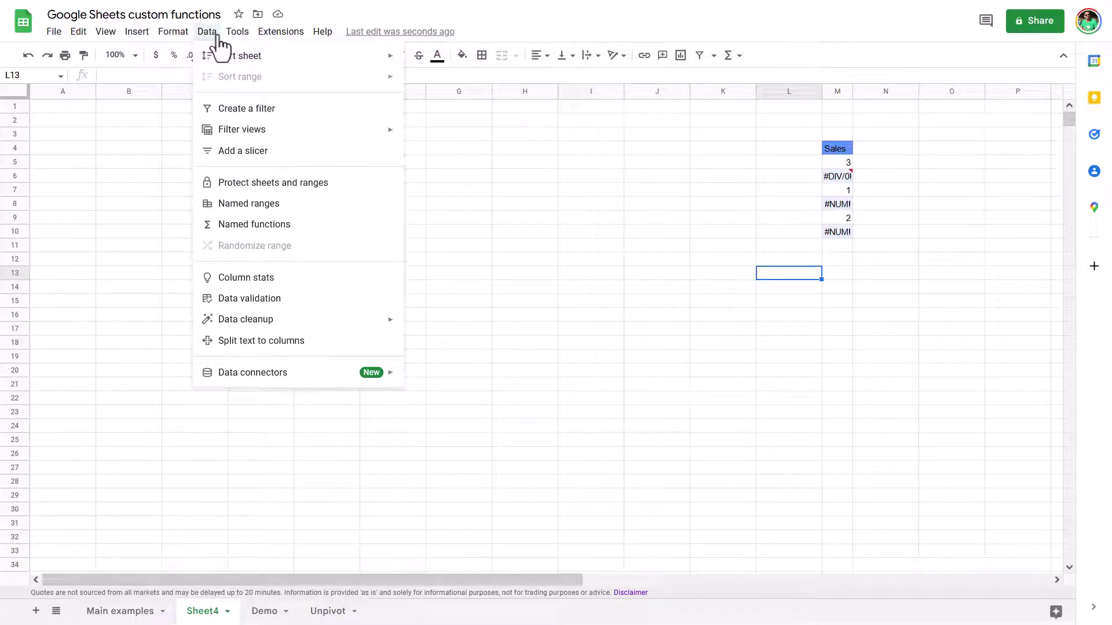
{"action": "left_click", "coordinate": [292, 227]}
{"action": "scroll", "coordinate": [958, 278], "scroll_direction": "down", "scroll_amount": 5}
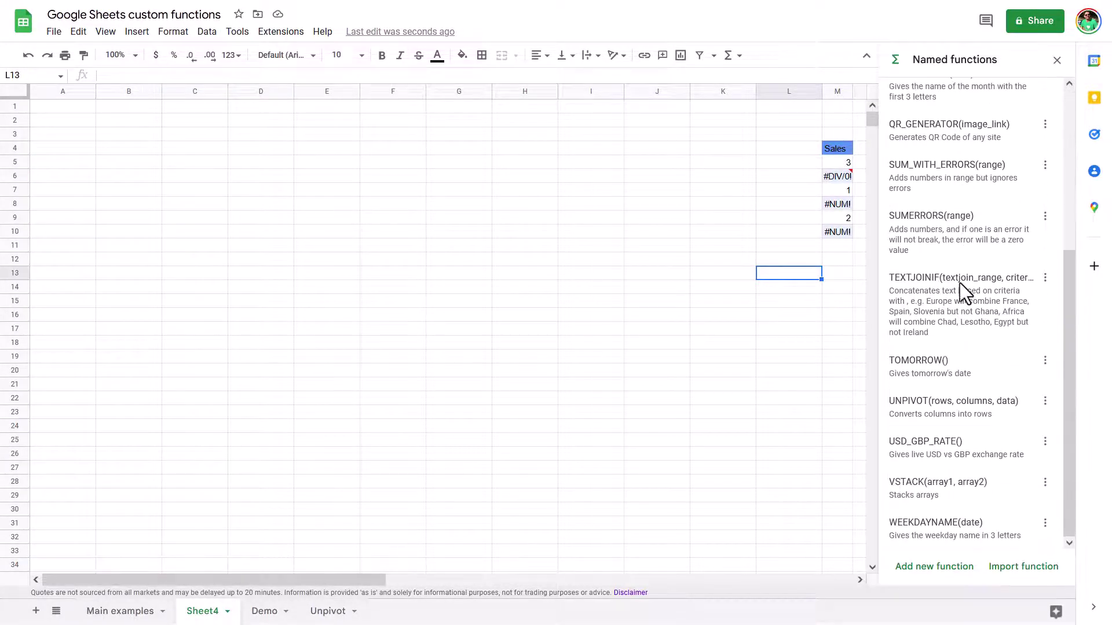
{"action": "scroll", "coordinate": [954, 272], "scroll_direction": "up", "scroll_amount": 5}
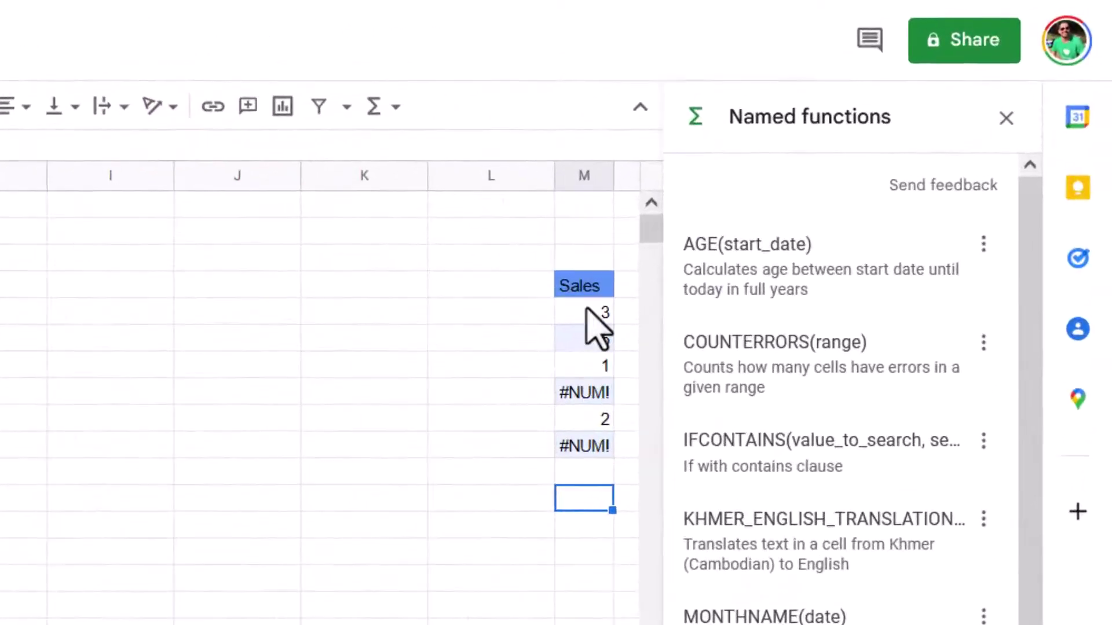
Step: Total the Sales values with =SUM(M5:M10) in M13
{"action": "left_click_drag", "start_coordinate": [839, 162], "coordinate": [846, 232]}
{"action": "left_click", "coordinate": [582, 500]}
{"action": "type", "text": "=sum("}
{"action": "key", "text": "Up"}
{"action": "key", "text": "Up"}
{"action": "key", "text": "Up"}
{"action": "key", "text": "shift+Up"}
{"action": "key", "text": "shift+Up"}
{"action": "key", "text": "shift+Up"}
{"action": "key", "text": "shift+Up"}
{"action": "key", "text": "shift+Up"}
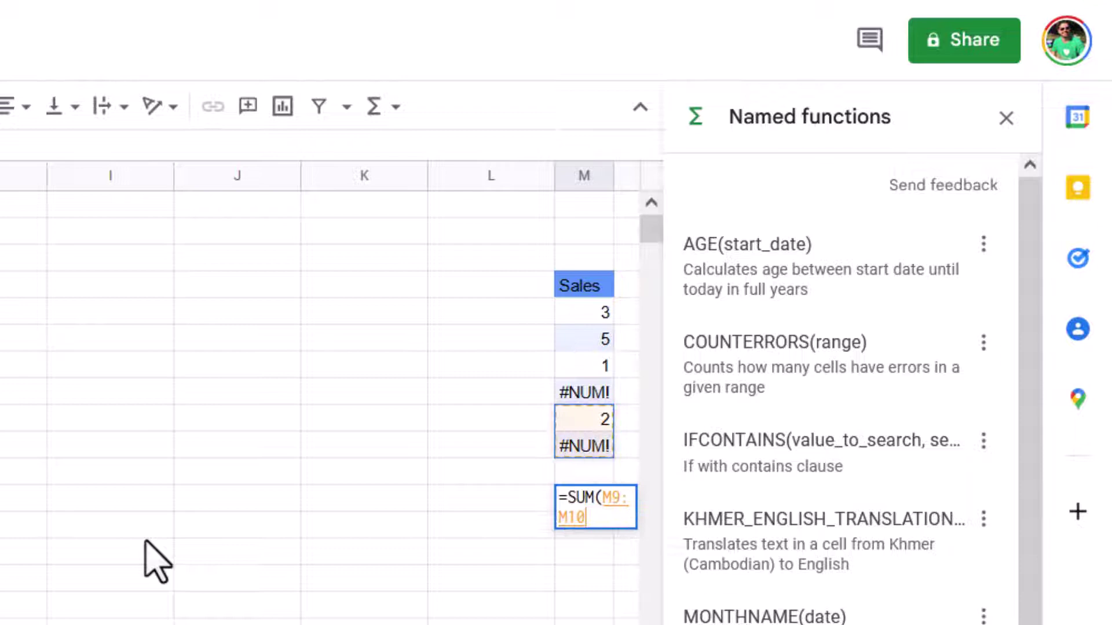
{"action": "type", "text": ")"}
{"action": "key", "text": "Return"}
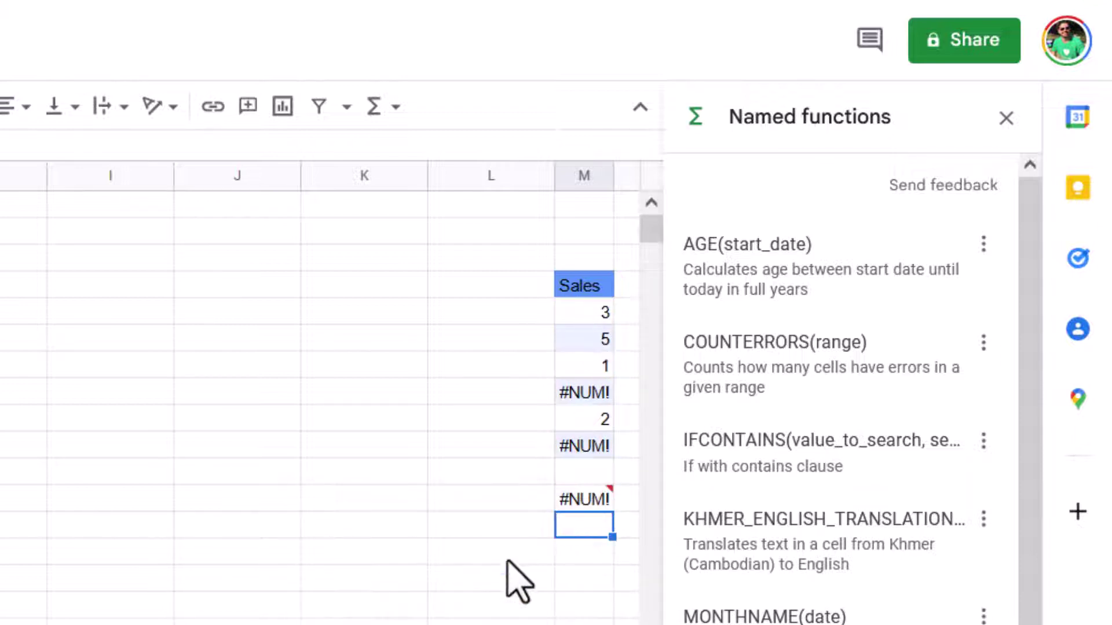
Step: Enter =IFERROR(M8,0) in M14 so the #NUM! error shows as 0
{"action": "type", "text": "="}
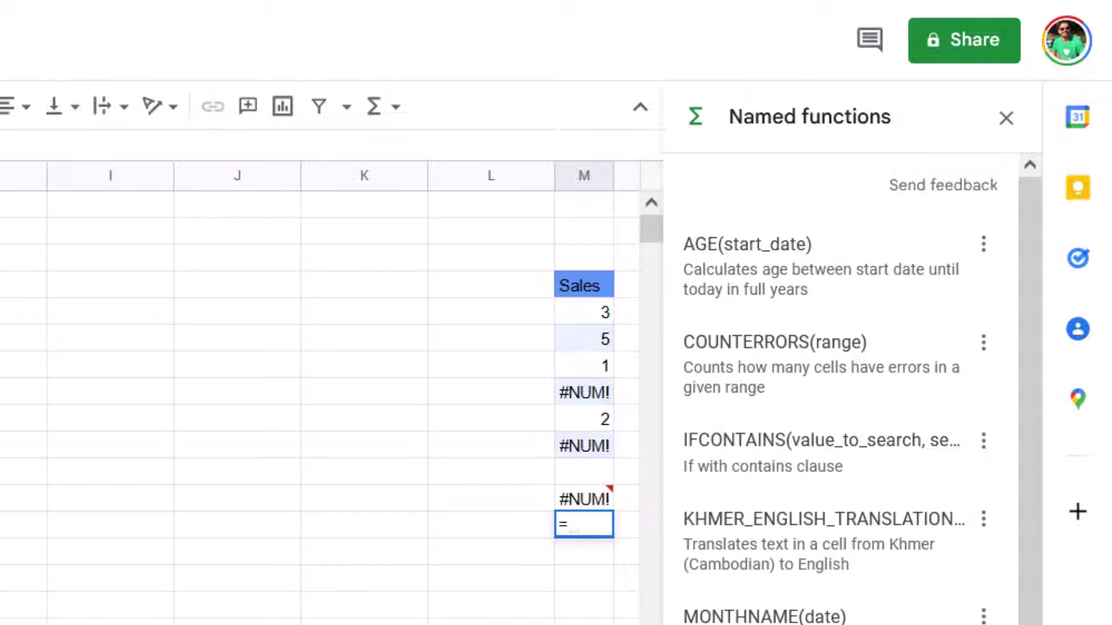
{"action": "type", "text": "ifeo"}
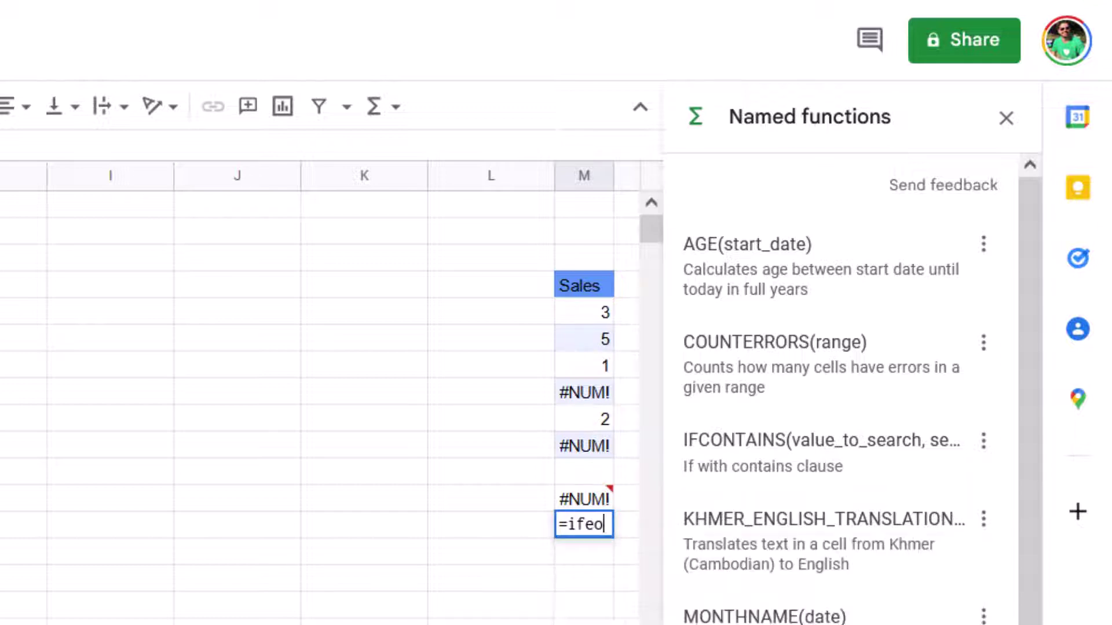
{"action": "key", "text": "BackSpace"}
{"action": "key", "text": "Tab"}
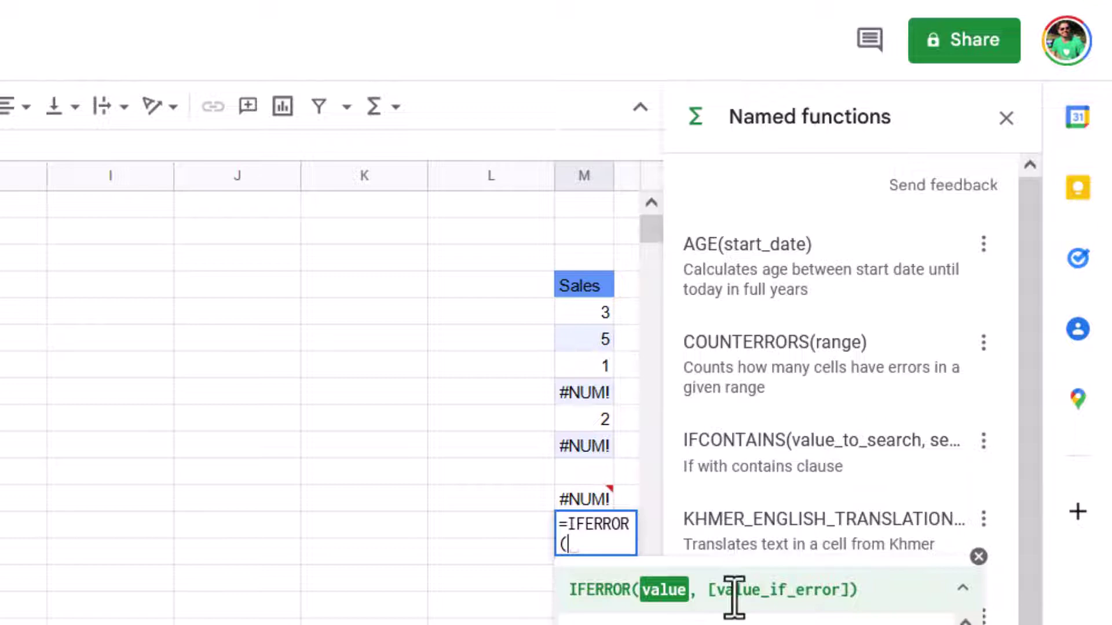
{"action": "left_click", "coordinate": [580, 394]}
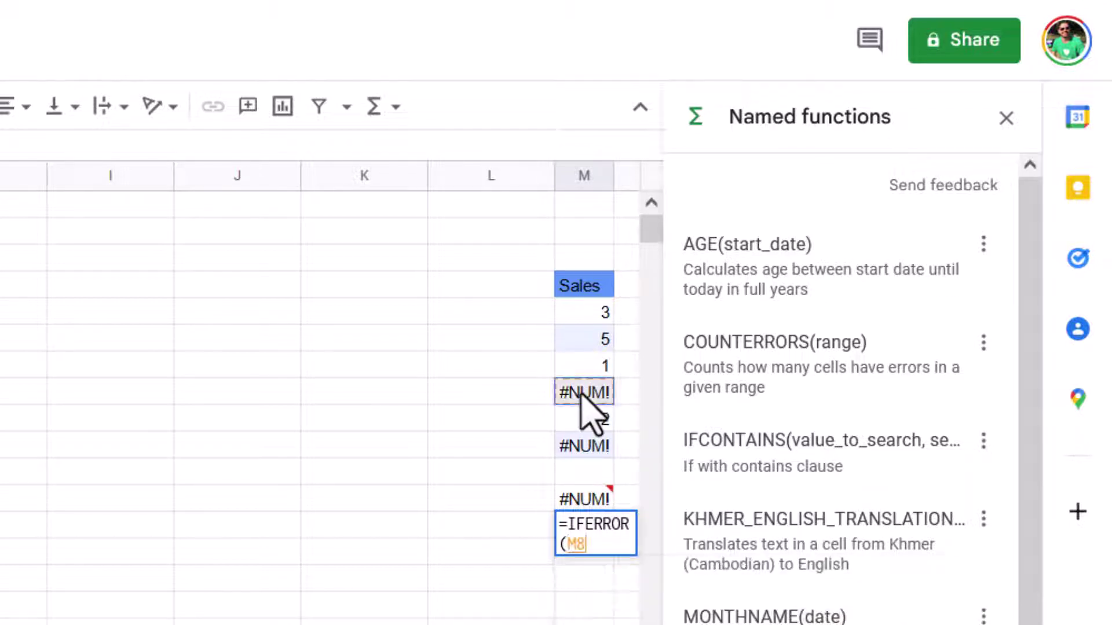
{"action": "type", "text": ",0)"}
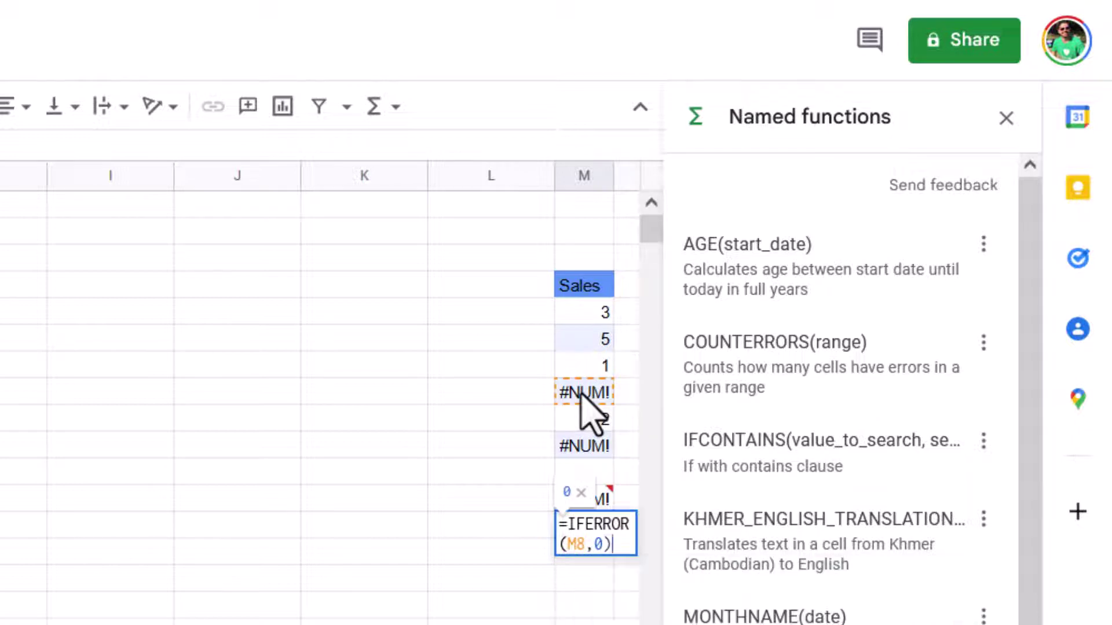
{"action": "key", "text": "Return"}
Step: Test by entering 78 in M8, undo it, and check the #NUM! total
{"action": "left_click", "coordinate": [586, 391]}
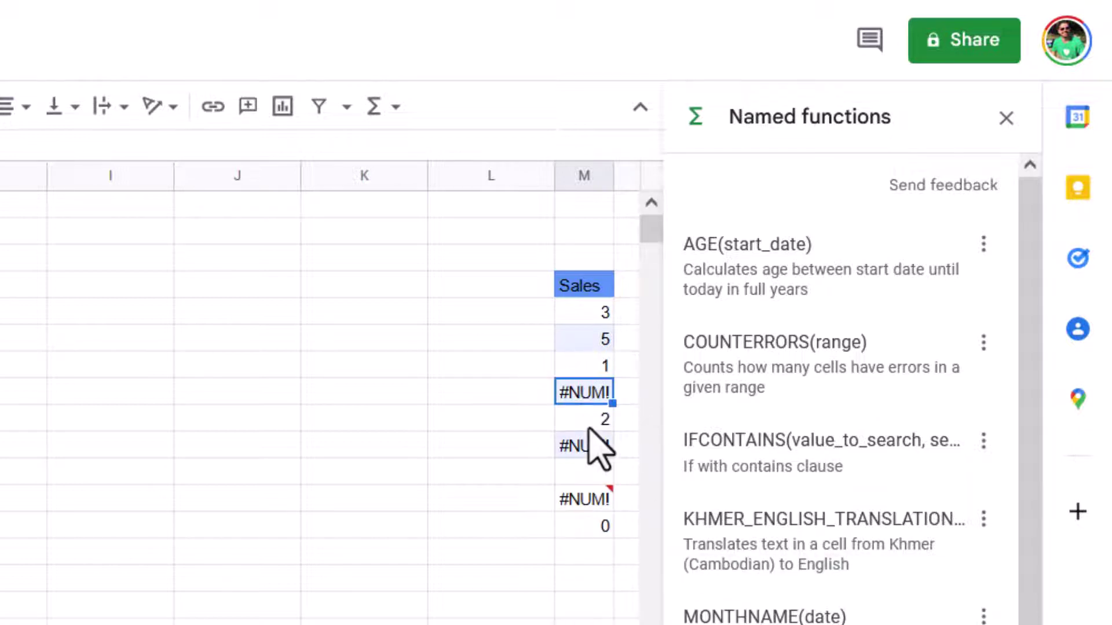
{"action": "type", "text": "78"}
{"action": "key", "text": "Return"}
{"action": "key", "text": "ctrl+z"}
{"action": "left_click", "coordinate": [579, 499]}
Step: Enter =SUM(IFERROR(M5:M10,0)) in M12 and review the formula, which returns 11
{"action": "mouse_move", "coordinate": [585, 507]}
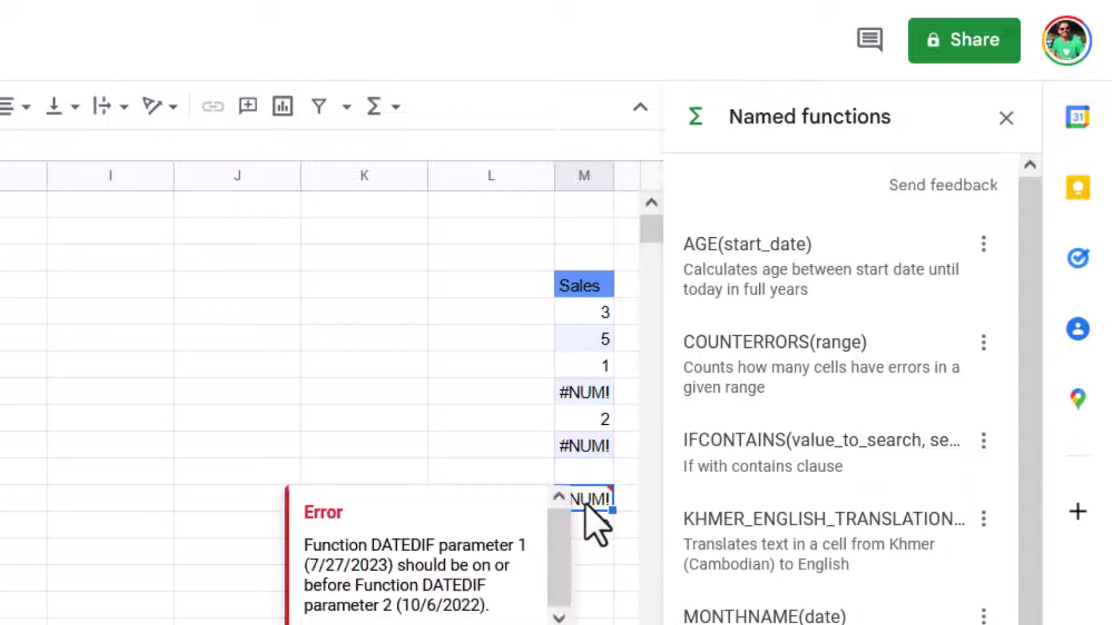
{"action": "type", "text": "=SUM(M5:M10)"}
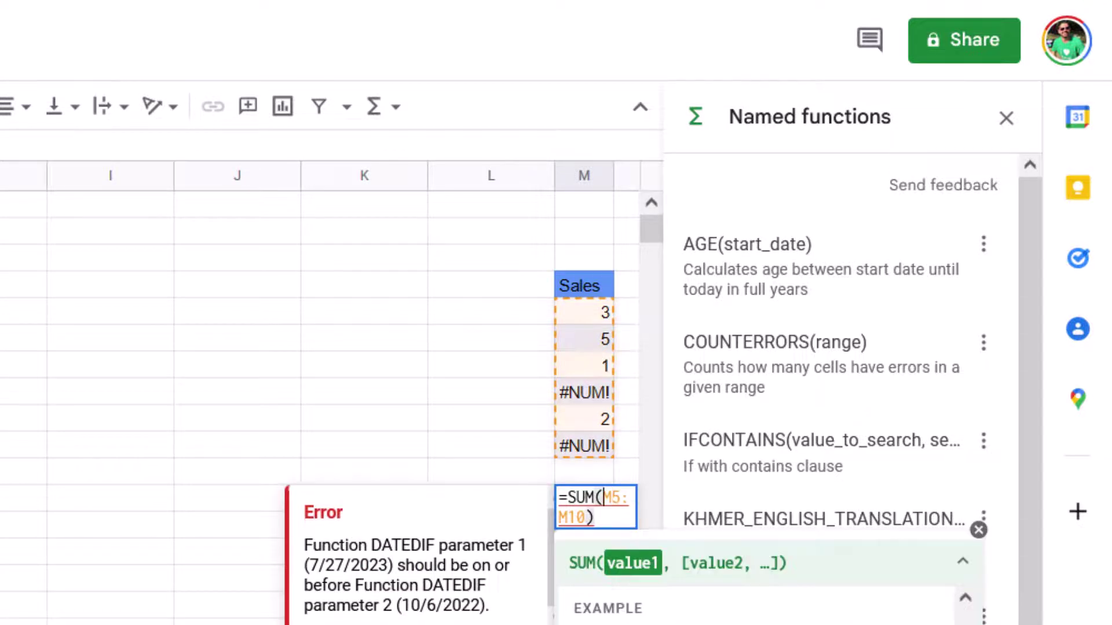
{"action": "type", "text": "IFer"}
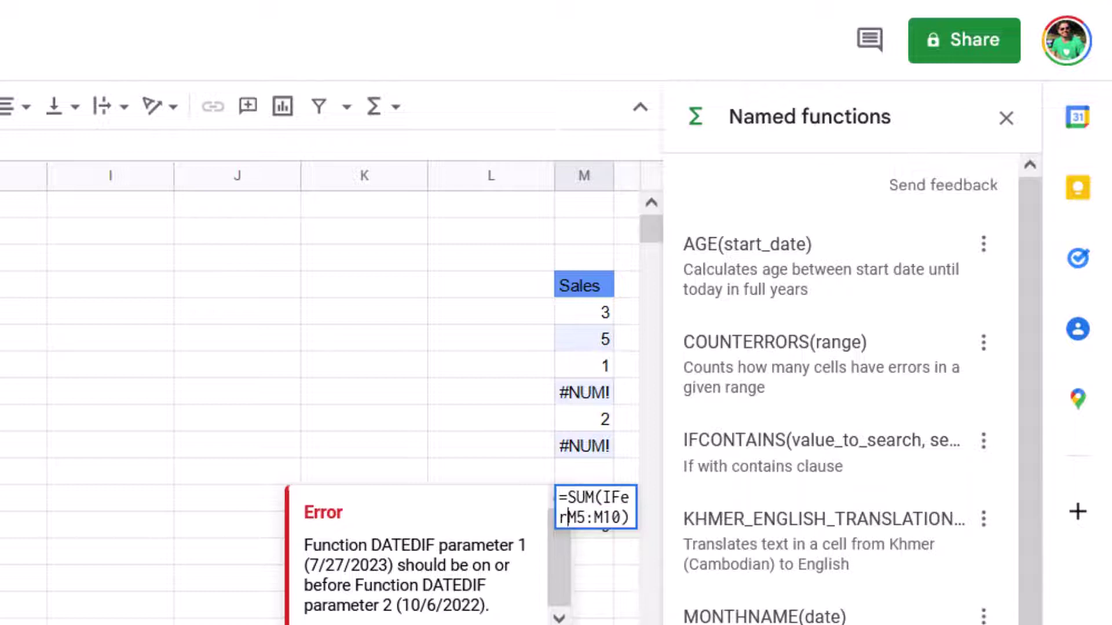
{"action": "type", "text": "ror("}
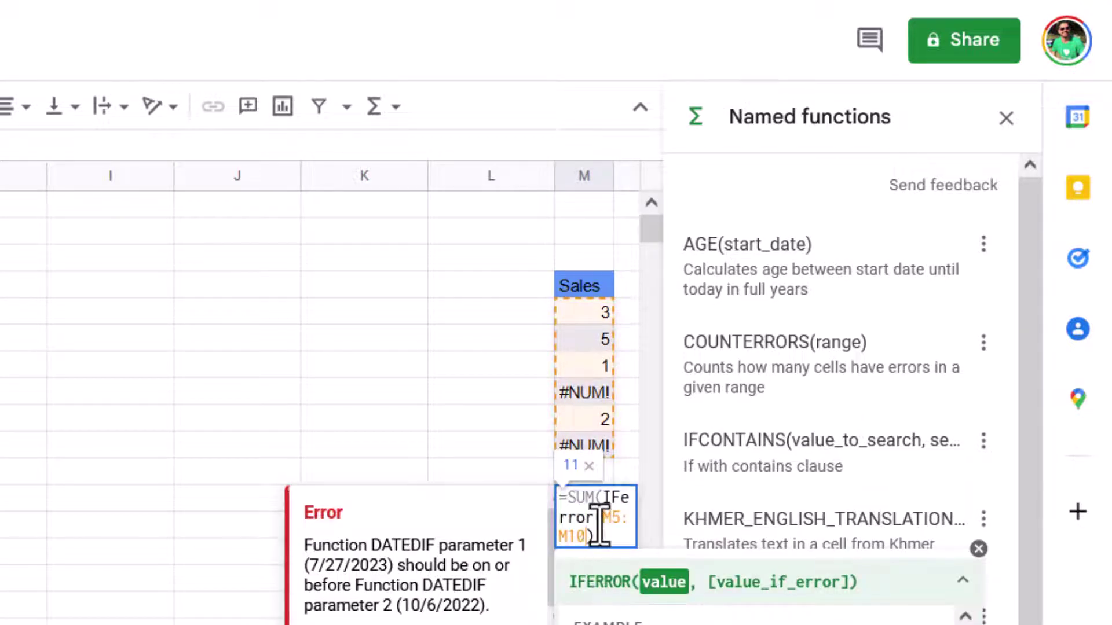
{"action": "type", "text": ", "}
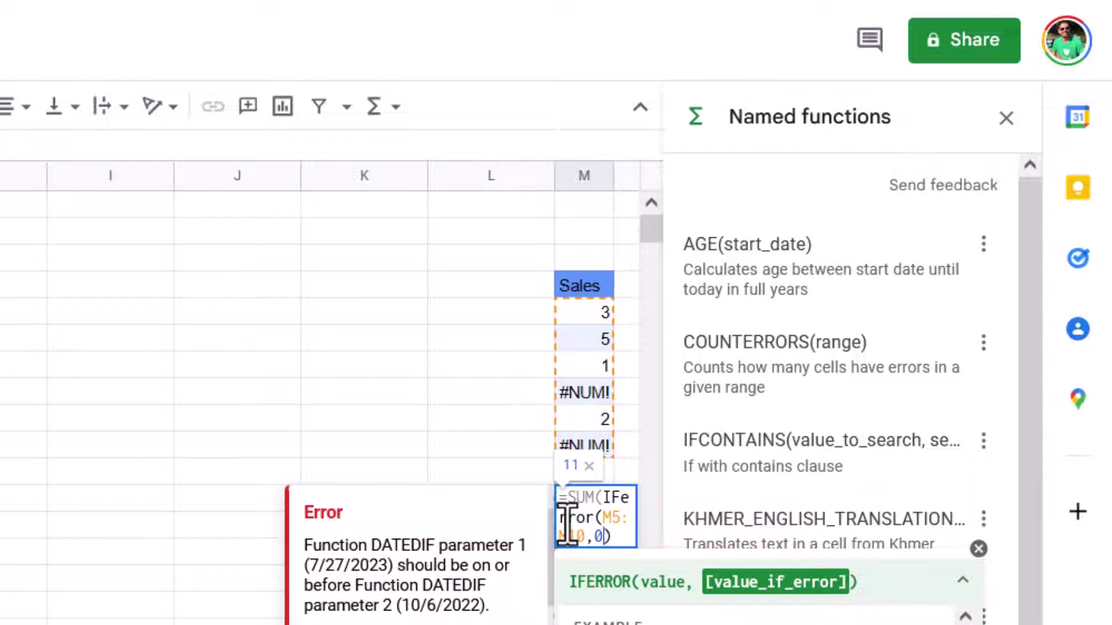
{"action": "type", "text": "0)"}
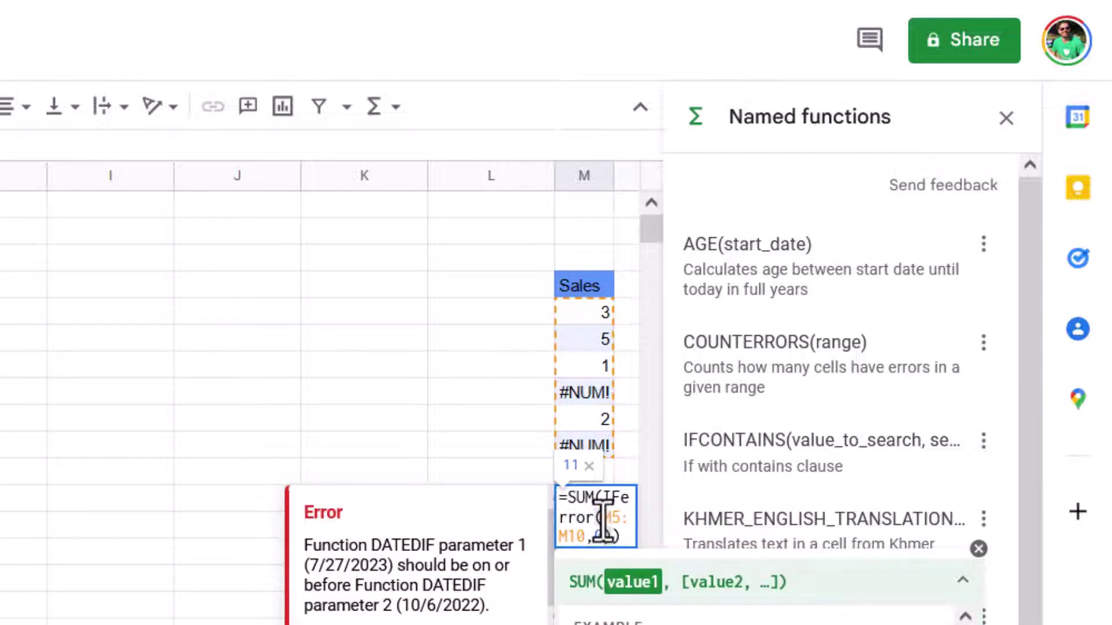
{"action": "key", "text": "Return"}
{"action": "key", "text": "Up"}
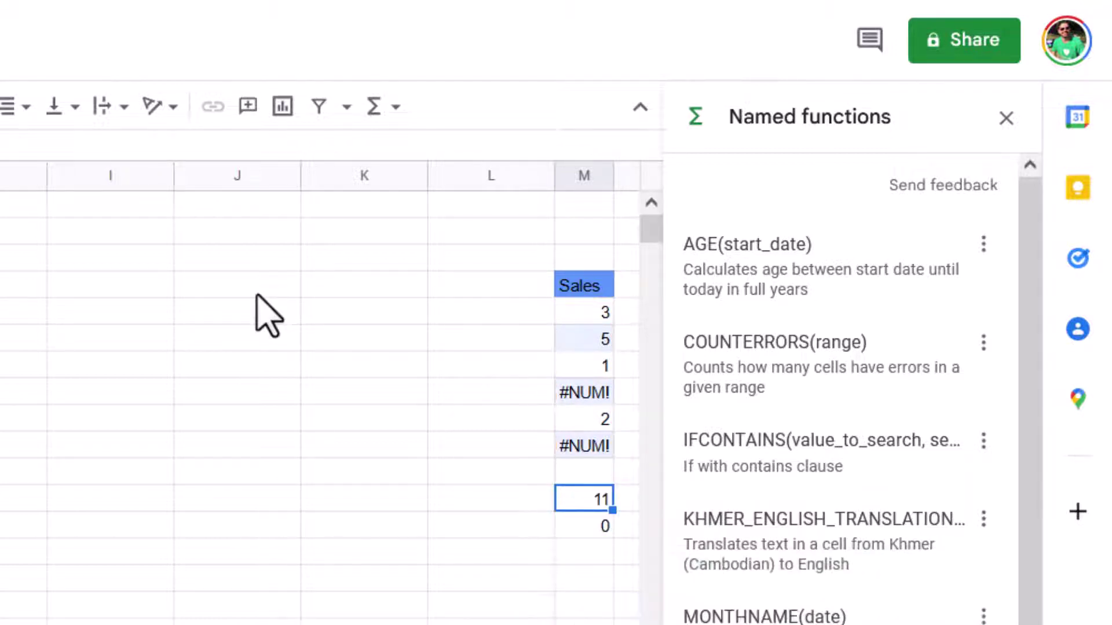
{"action": "double_click", "coordinate": [579, 498]}
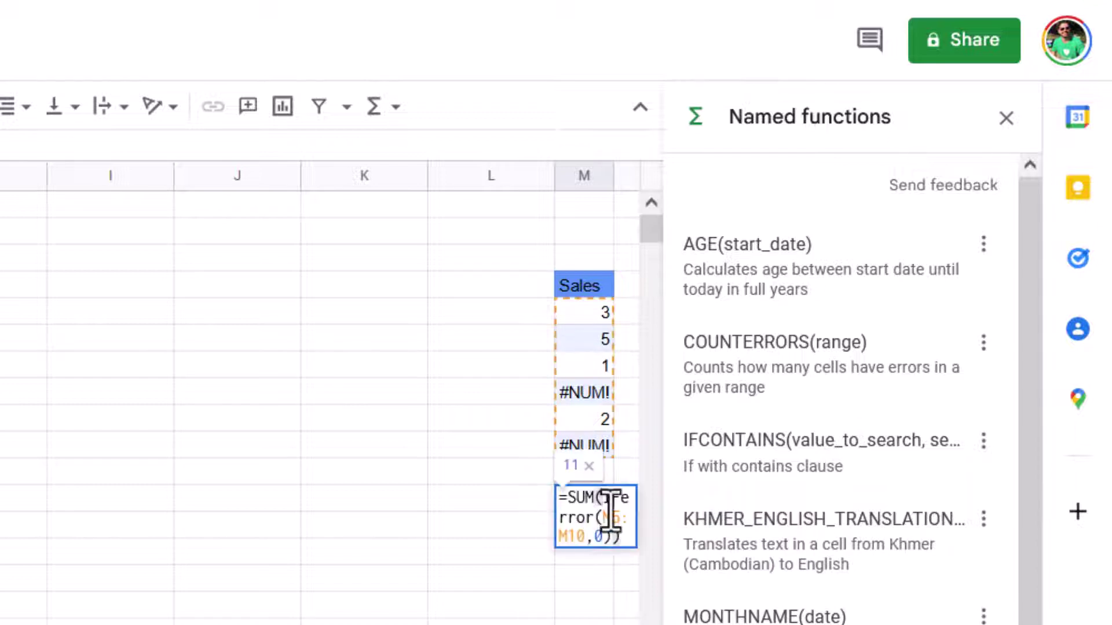
{"action": "double_click", "coordinate": [602, 517]}
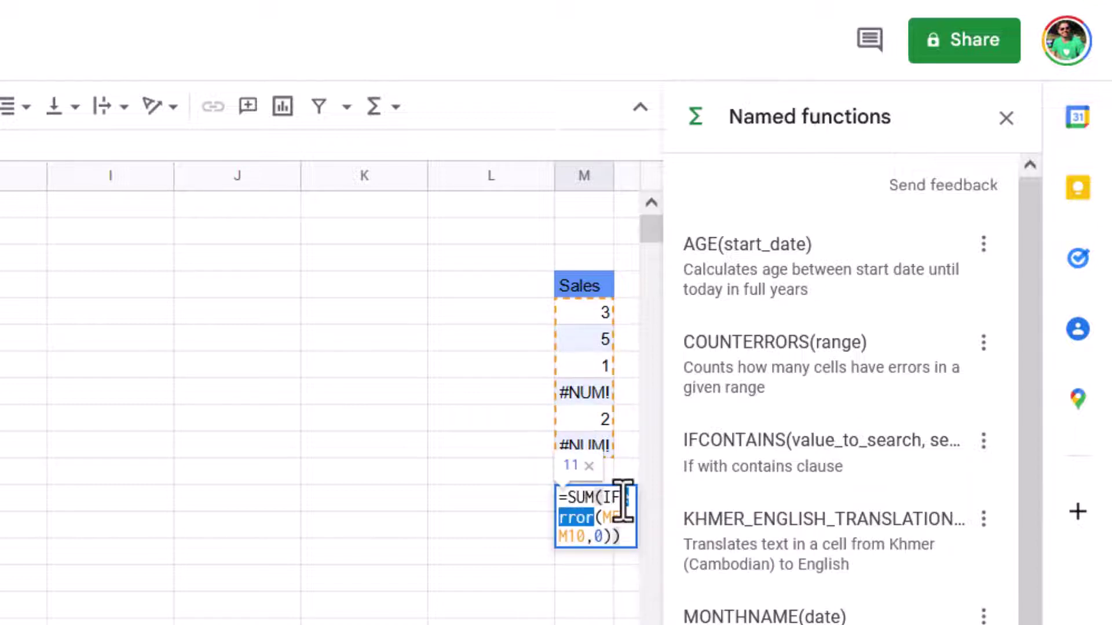
{"action": "left_click", "coordinate": [491, 621]}
{"action": "left_click", "coordinate": [588, 502]}
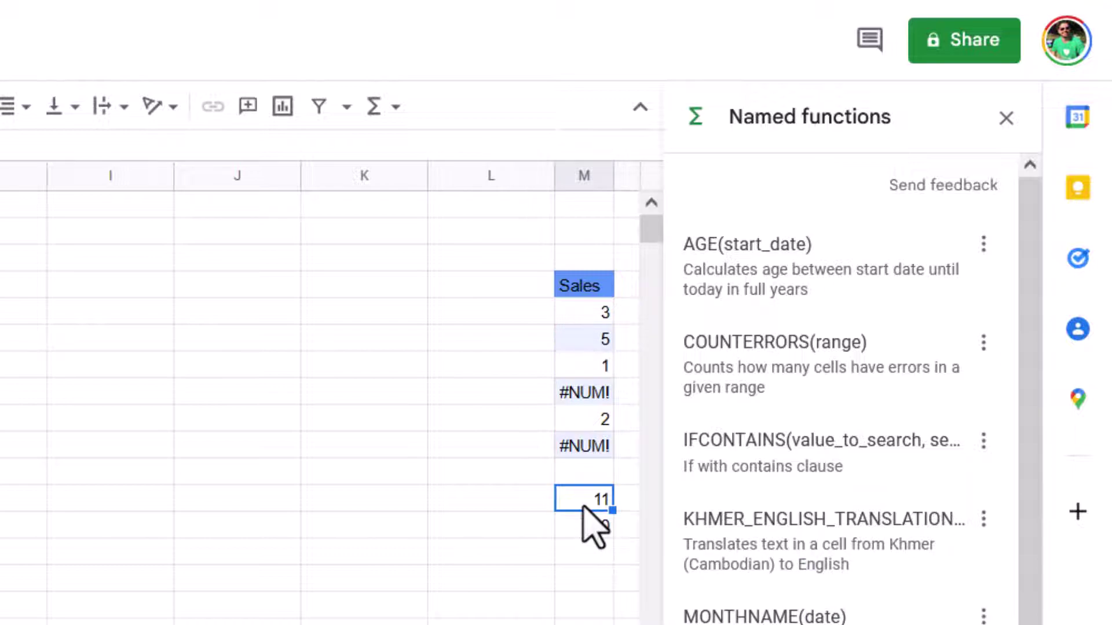
Step: Define a named function from M12 called SUM_WITH_ERRORS with a description and a range placeholder
{"action": "right_click", "coordinate": [584, 507]}
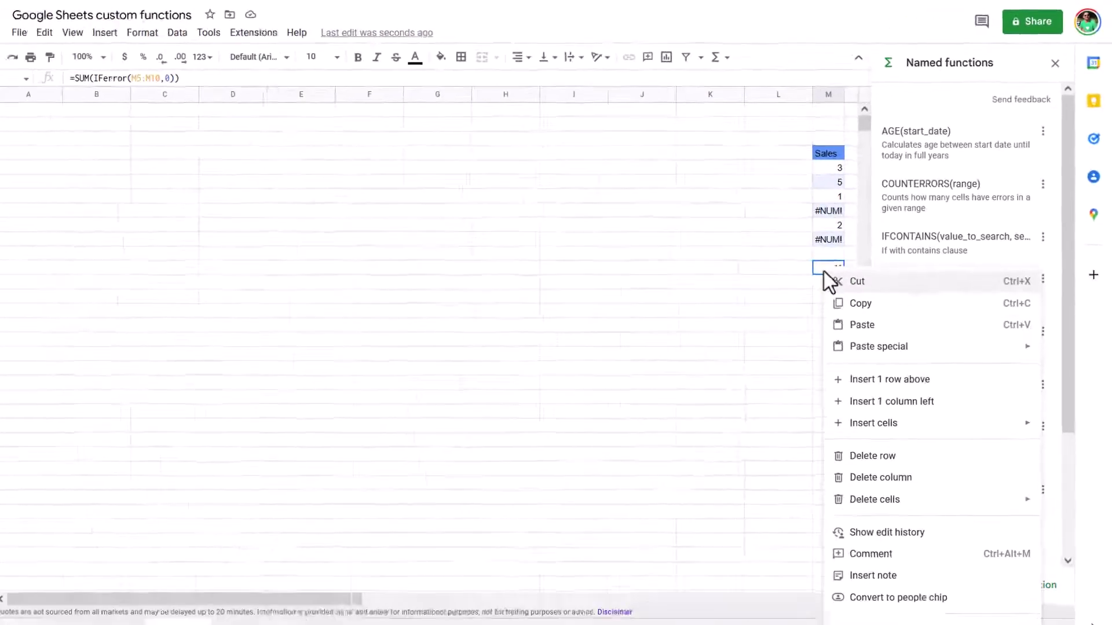
{"action": "mouse_move", "coordinate": [927, 624]}
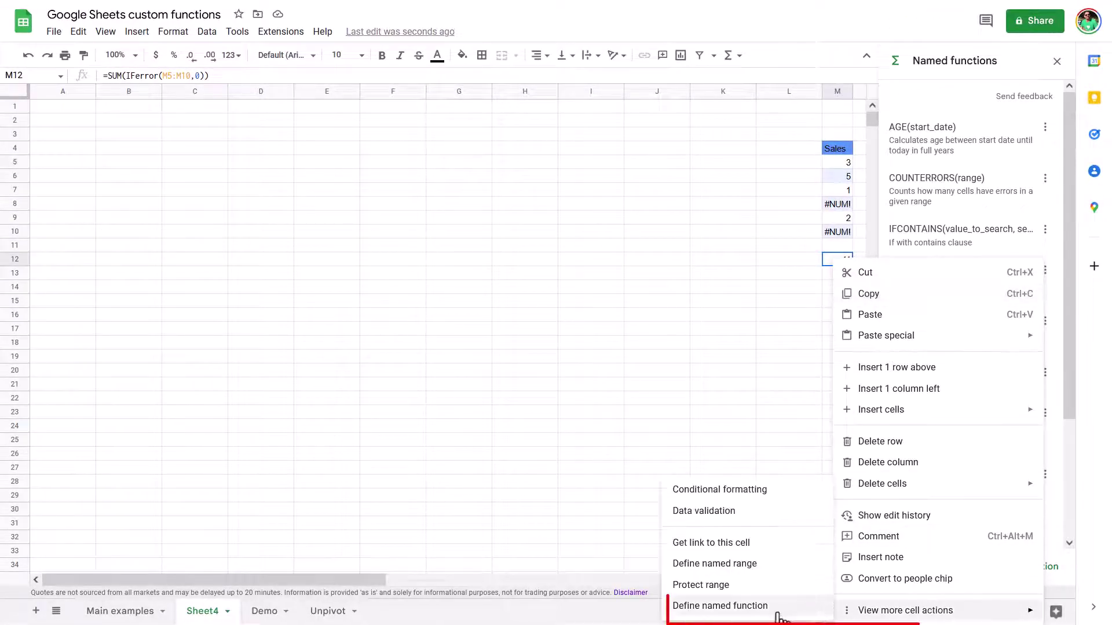
{"action": "left_click", "coordinate": [756, 608]}
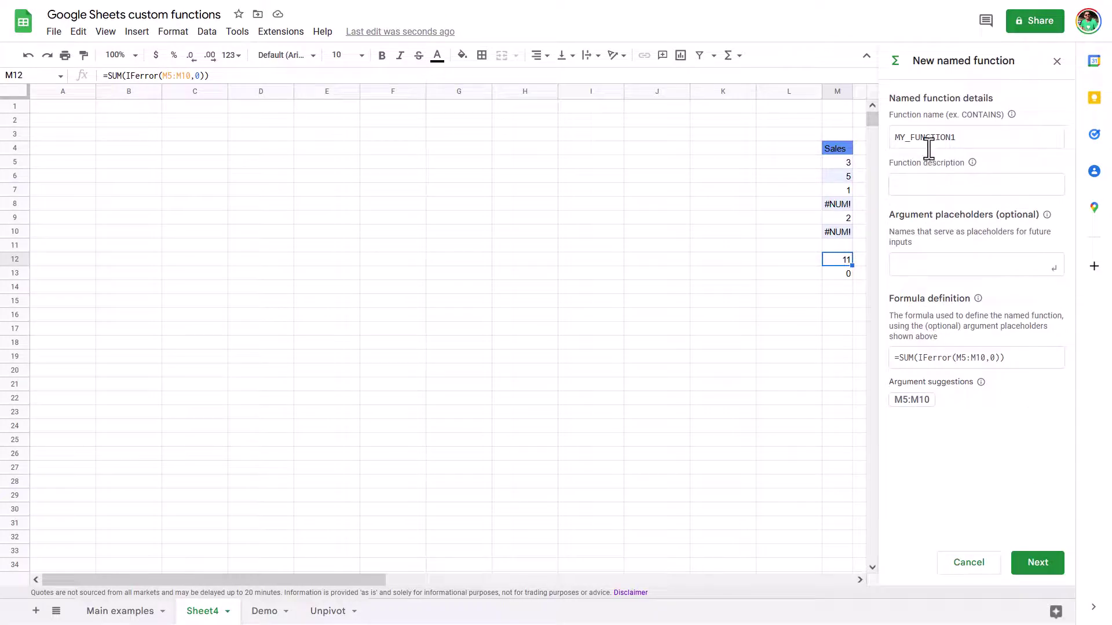
{"action": "double_click", "coordinate": [931, 144]}
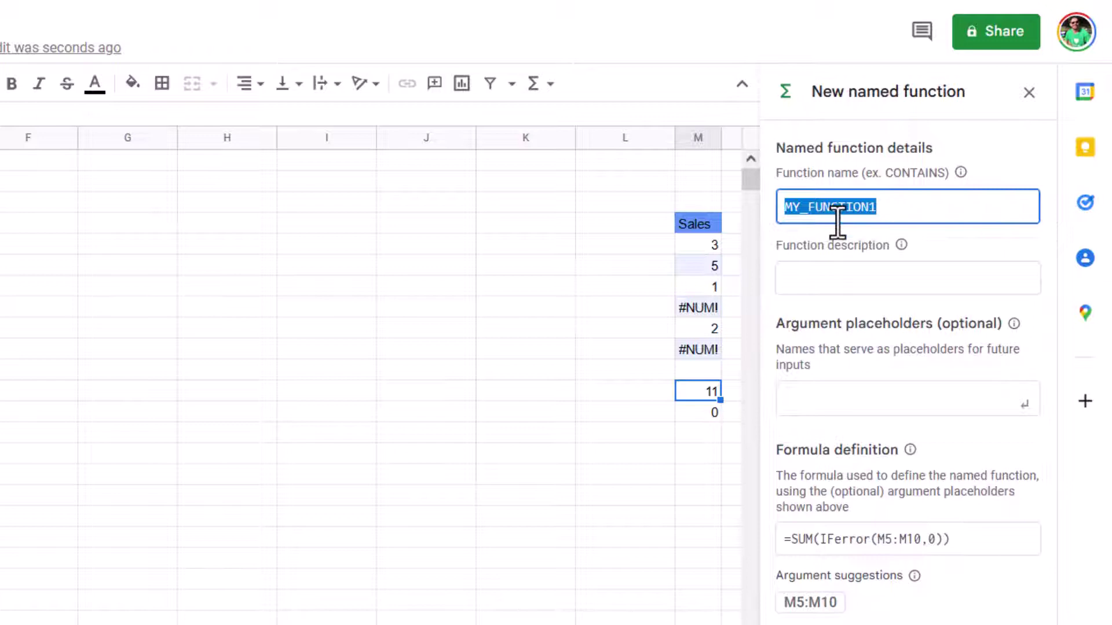
{"action": "type", "text": "SUM_WITH_ERRORS"}
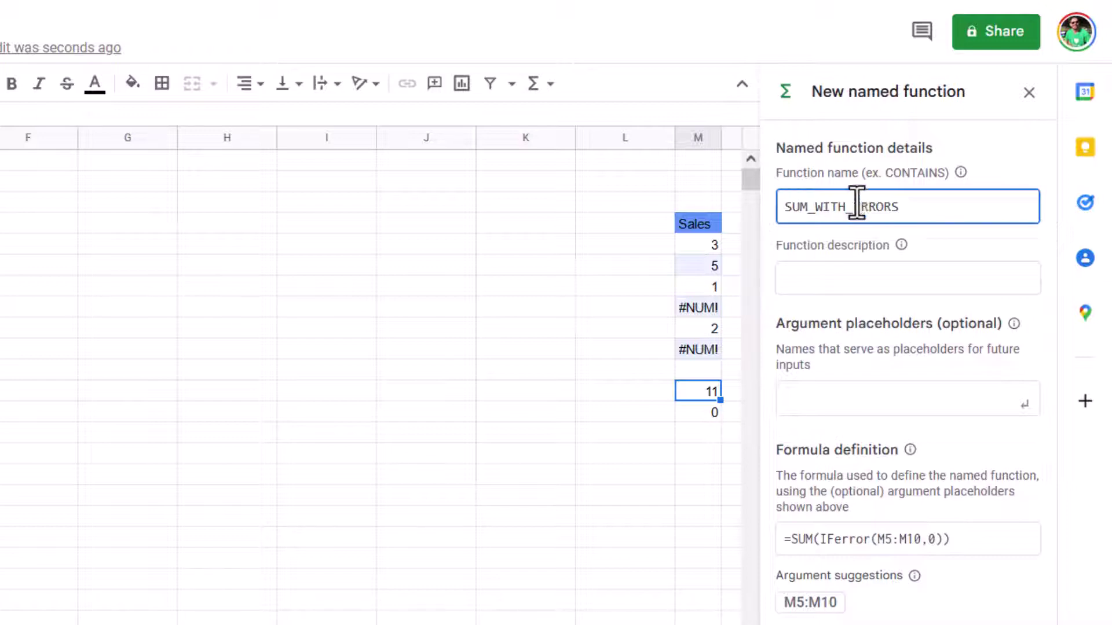
{"action": "left_click_drag", "start_coordinate": [846, 213], "coordinate": [851, 213]}
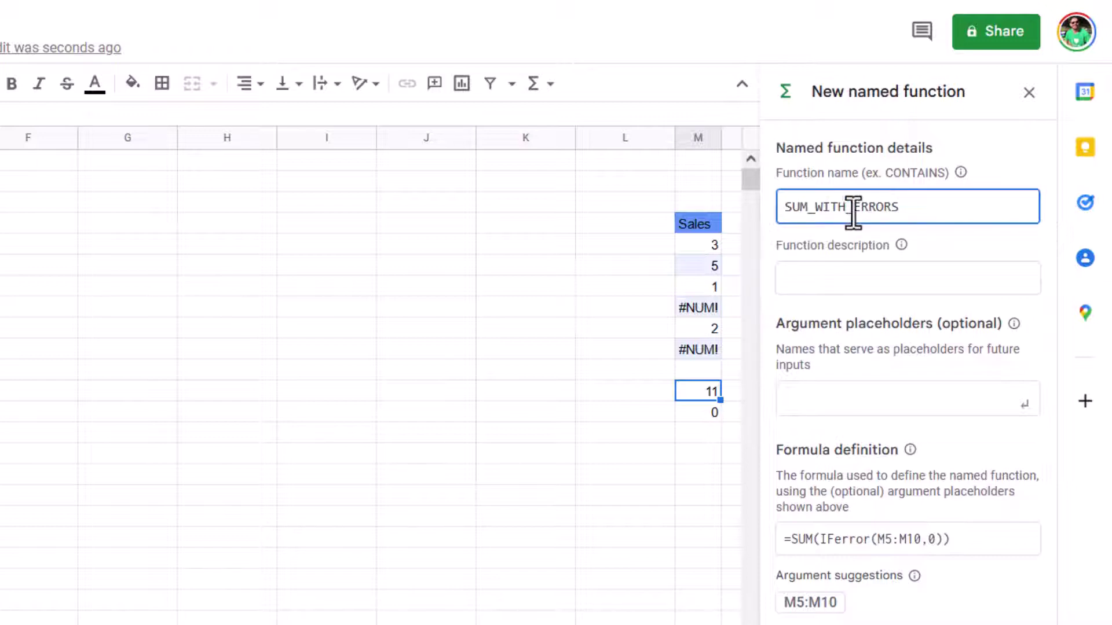
{"action": "left_click", "coordinate": [830, 282]}
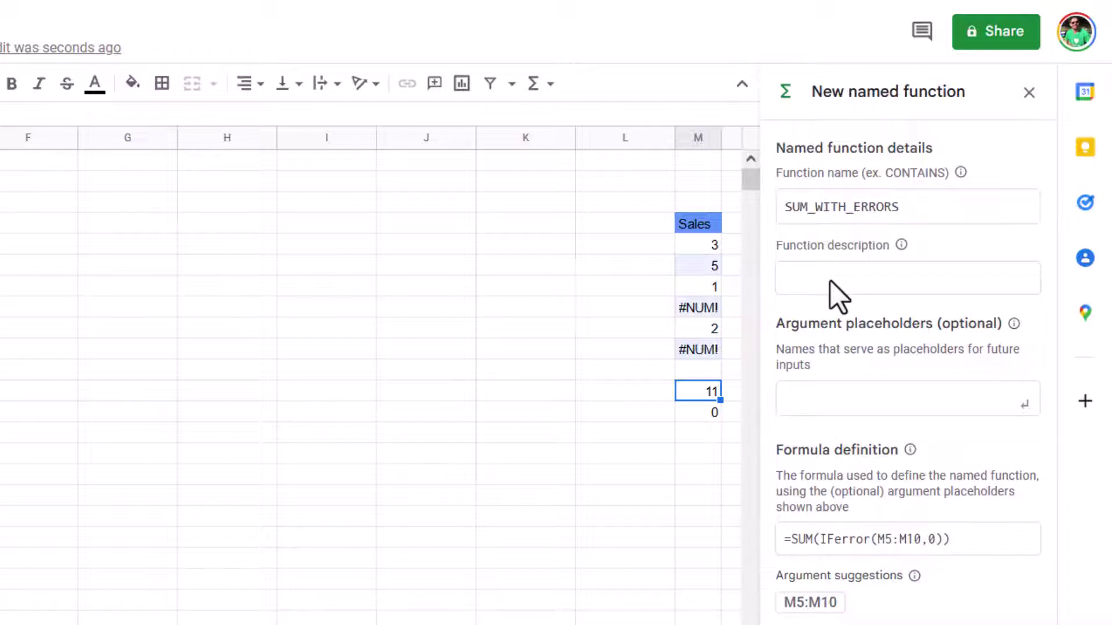
{"action": "type", "text": "Adds numbers in range but ignores errors"}
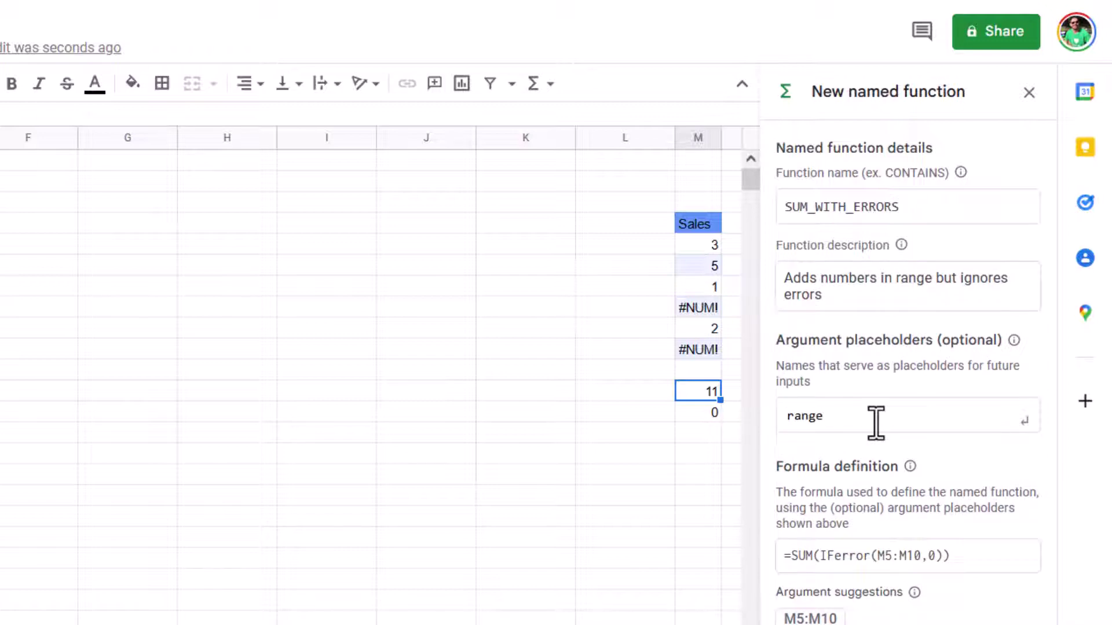
{"action": "key", "text": "Return"}
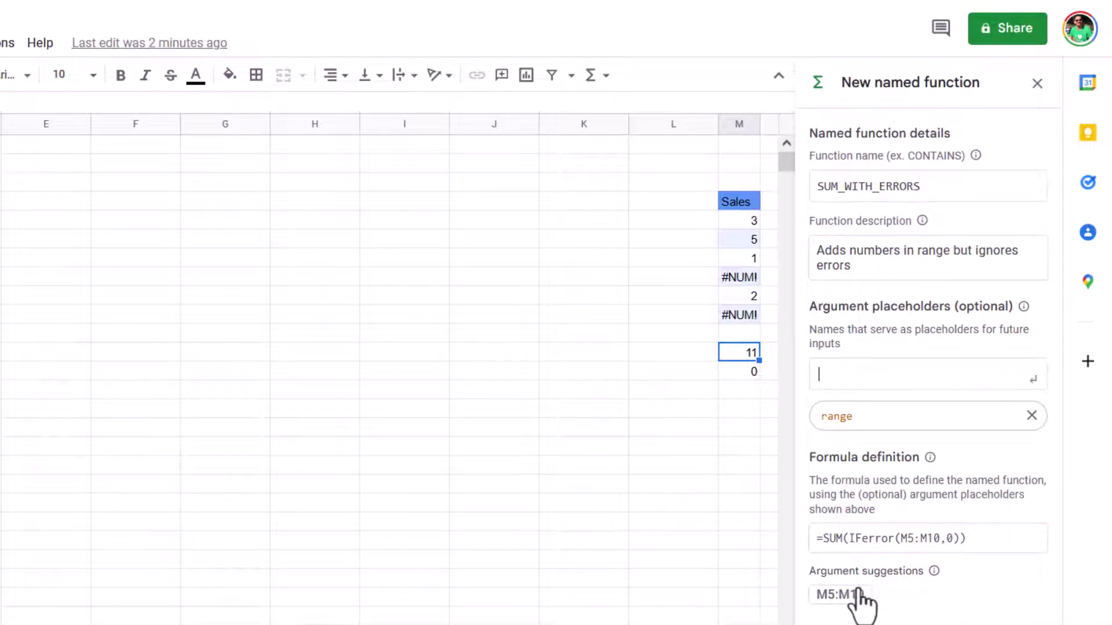
Step: Replace M5:M10 with the range argument in the definition and create the function
{"action": "left_click", "coordinate": [851, 594]}
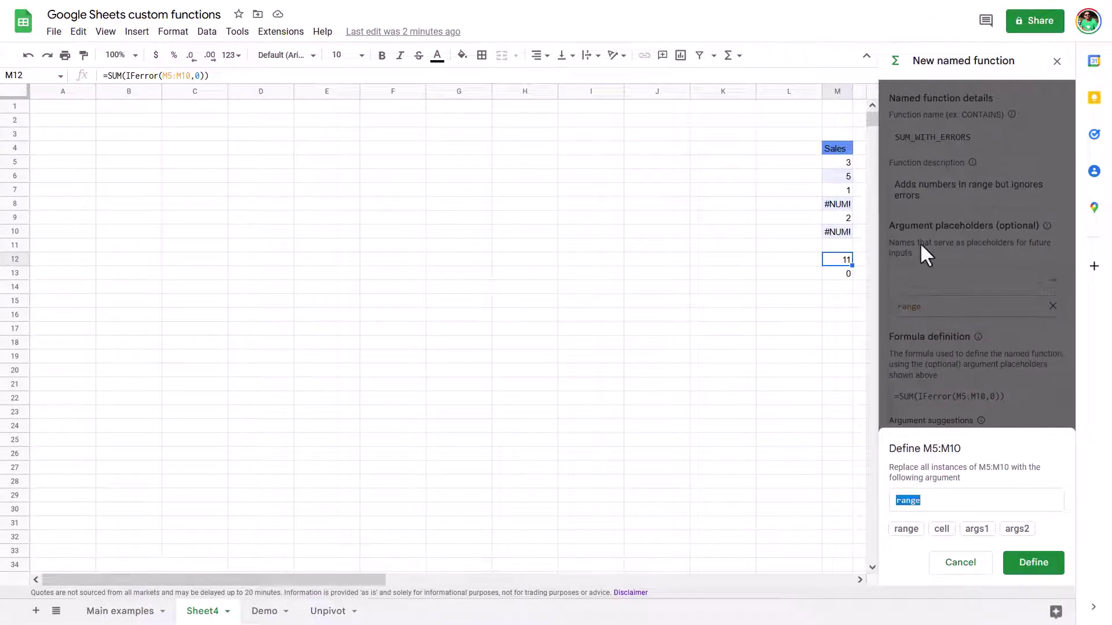
{"action": "left_click", "coordinate": [1022, 566]}
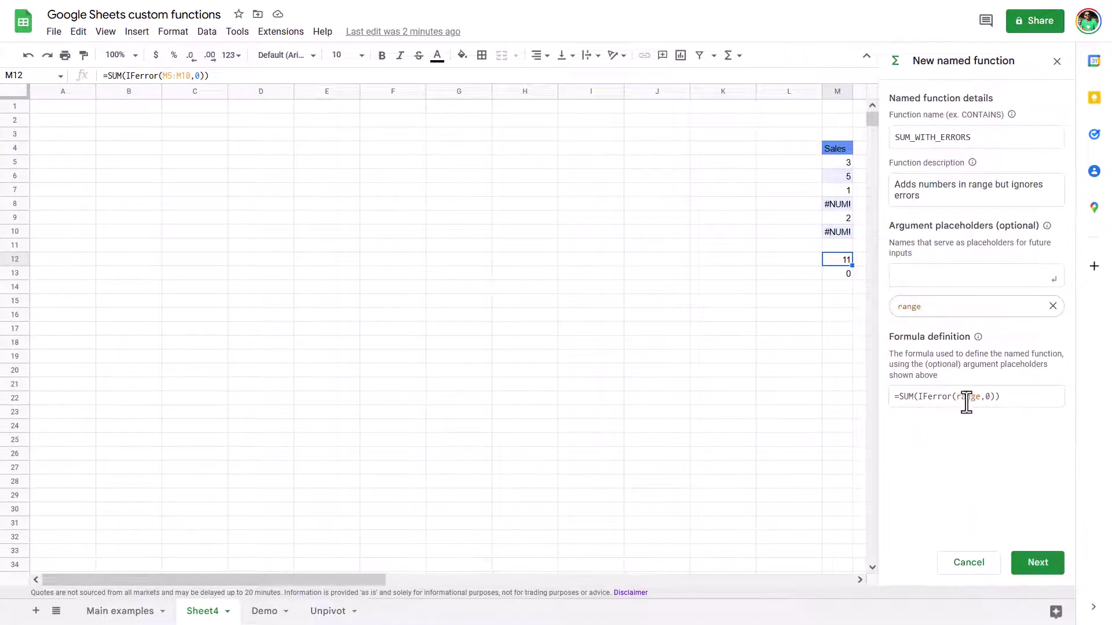
{"action": "left_click", "coordinate": [1030, 566]}
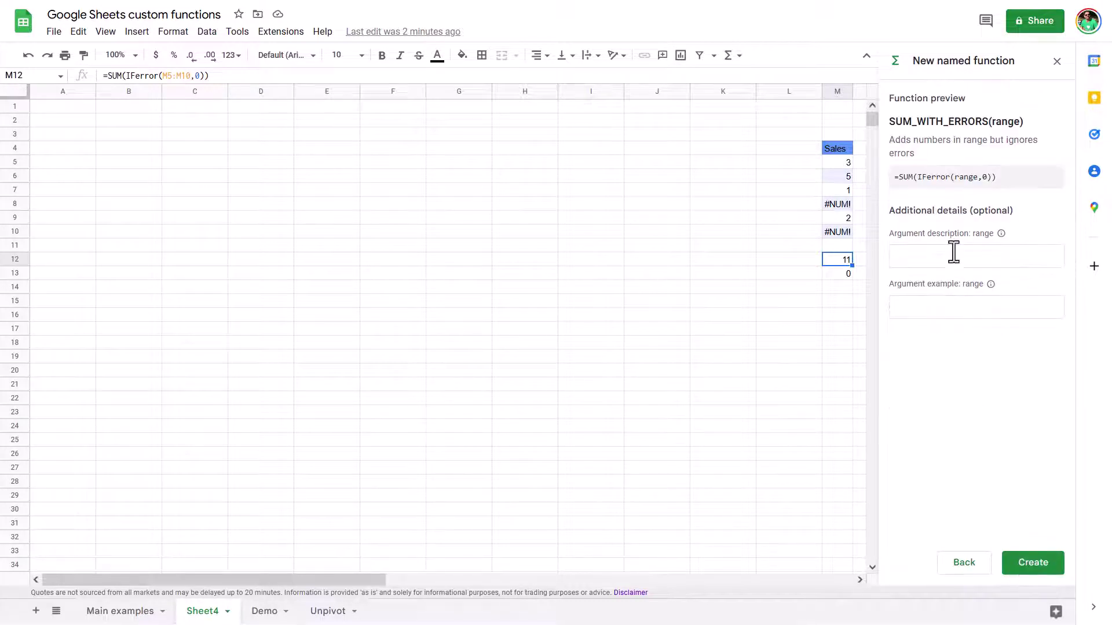
{"action": "left_click", "coordinate": [1036, 569]}
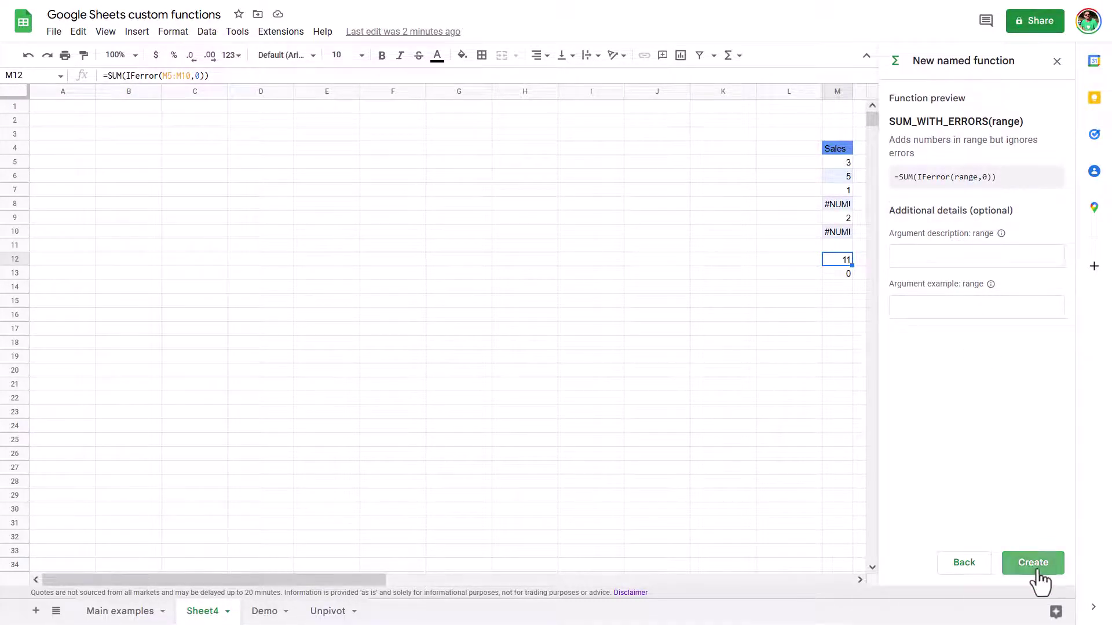
Step: Enter =SUM_WITH_ERRORS(M5:M10) in M14
{"action": "left_click", "coordinate": [837, 288]}
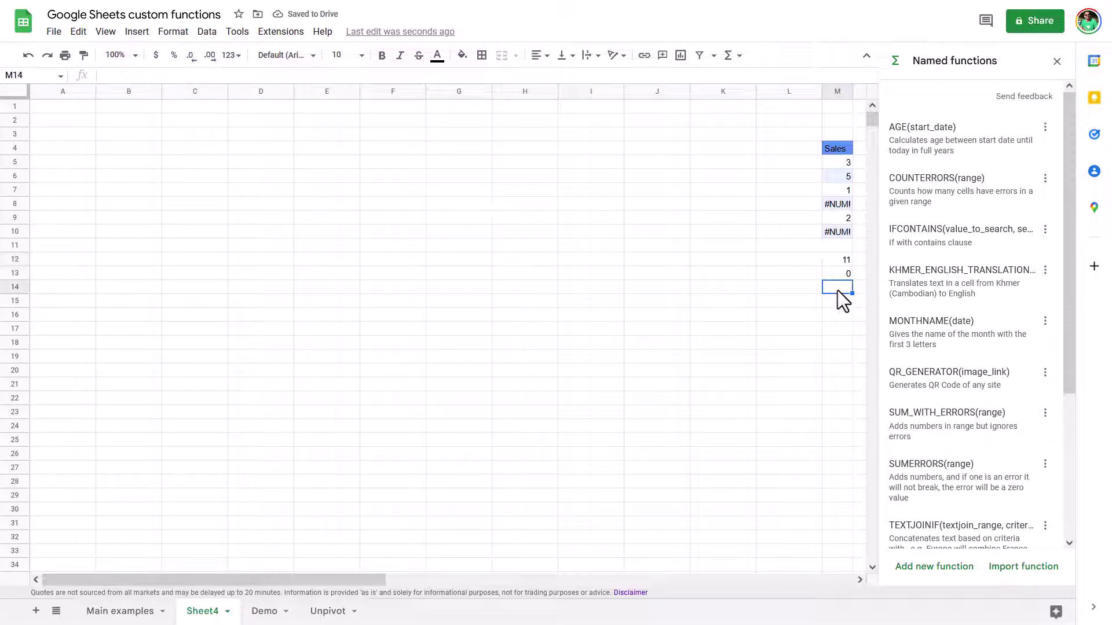
{"action": "type", "text": "=sum"}
{"action": "key", "text": "Down"}
{"action": "key", "text": "Down"}
{"action": "key", "text": "Down"}
{"action": "key", "text": "Down"}
{"action": "key", "text": "Down"}
{"action": "key", "text": "Down"}
{"action": "key", "text": "Down"}
{"action": "key", "text": "Down"}
{"action": "key", "text": "Down"}
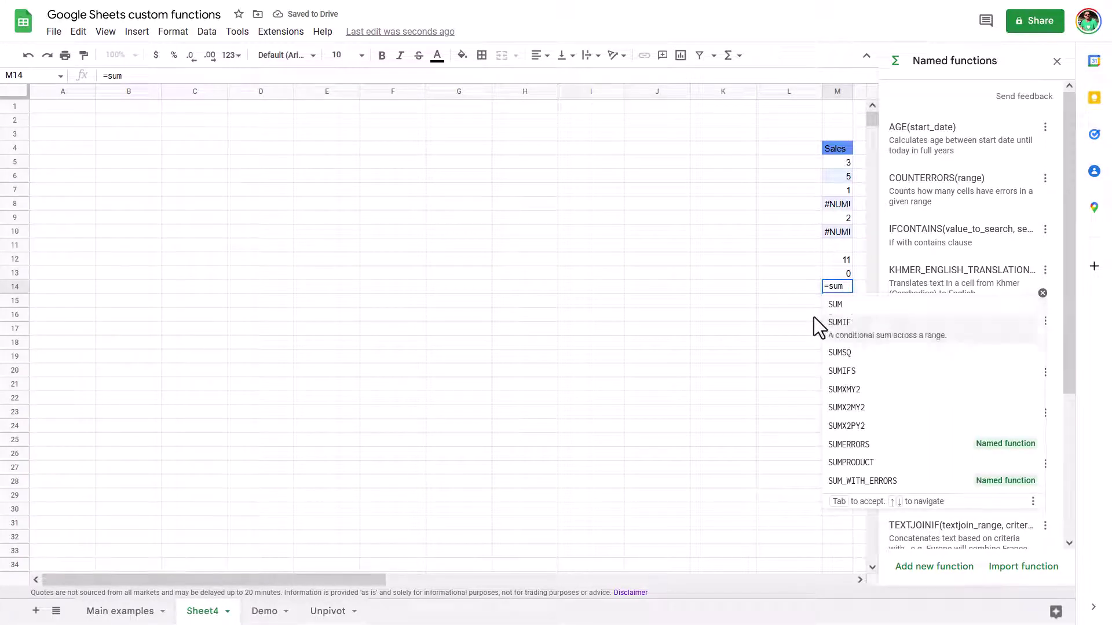
{"action": "left_click", "coordinate": [884, 492]}
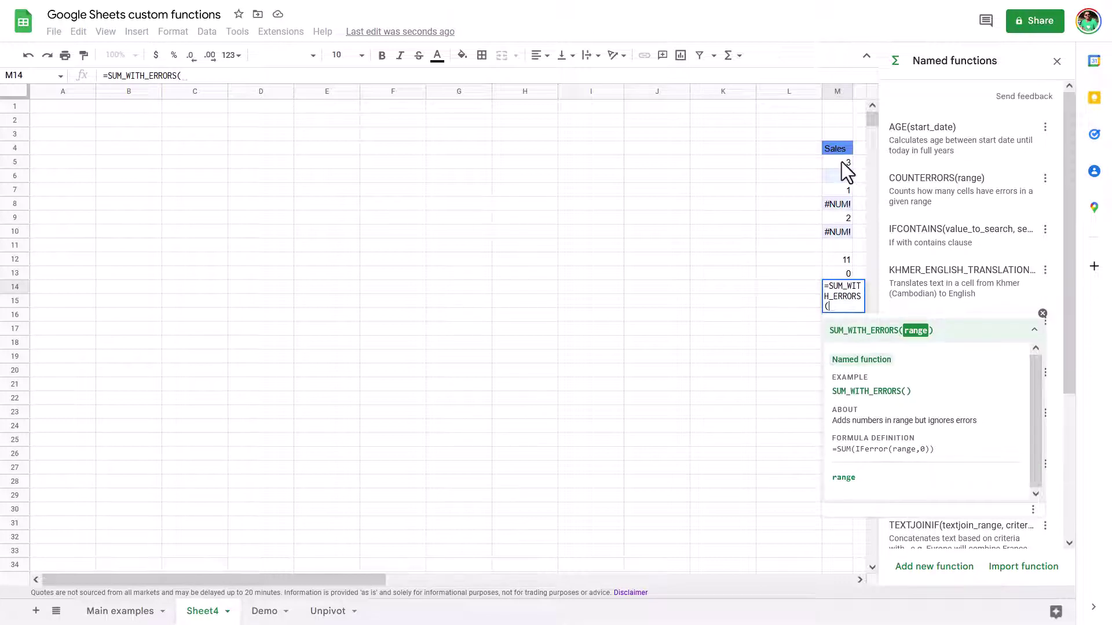
{"action": "left_click_drag", "start_coordinate": [841, 163], "coordinate": [836, 223]}
{"action": "key", "text": "Return"}
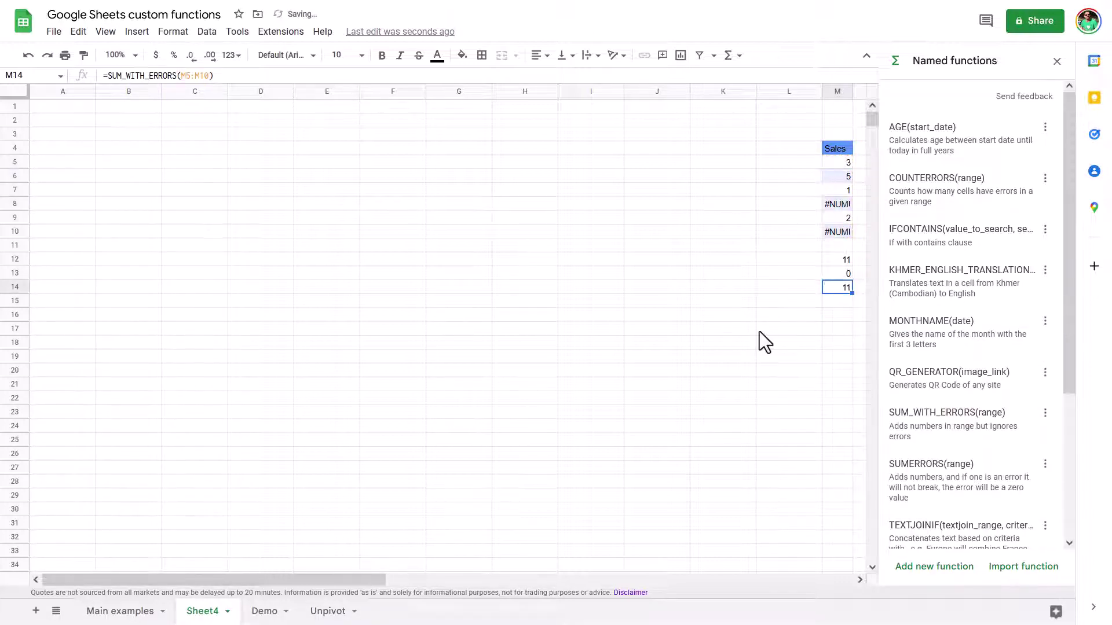
Step: Make M6 a #DIV/0! error and confirm both M12 and M14 totals read 6
{"action": "left_click", "coordinate": [839, 173]}
{"action": "key", "text": "Delete"}
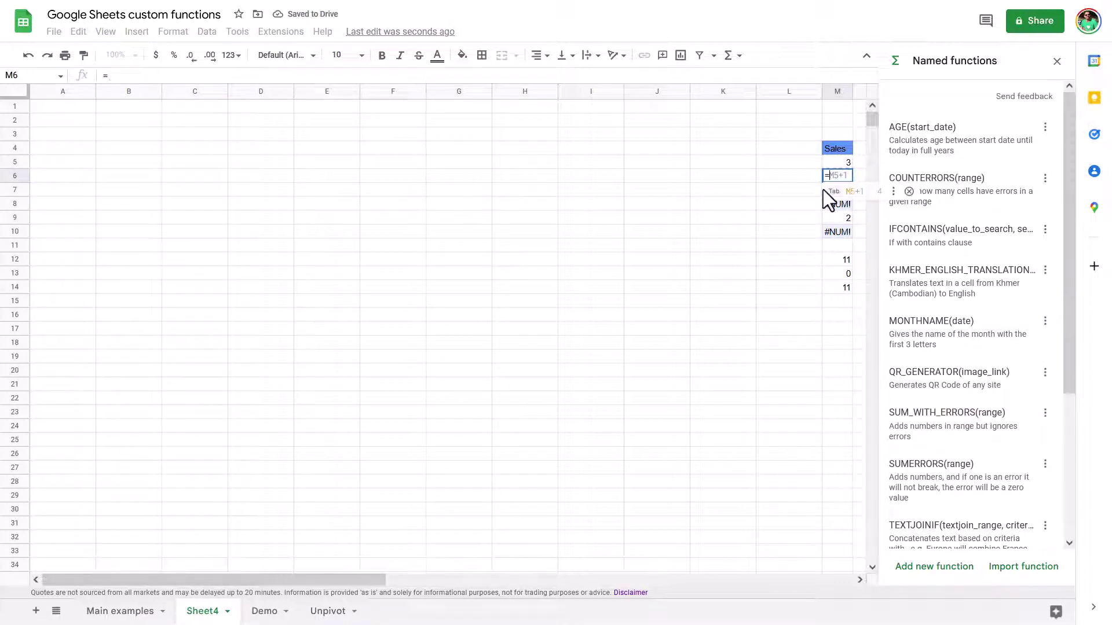
{"action": "left_click", "coordinate": [822, 190]}
{"action": "left_click", "coordinate": [843, 219]}
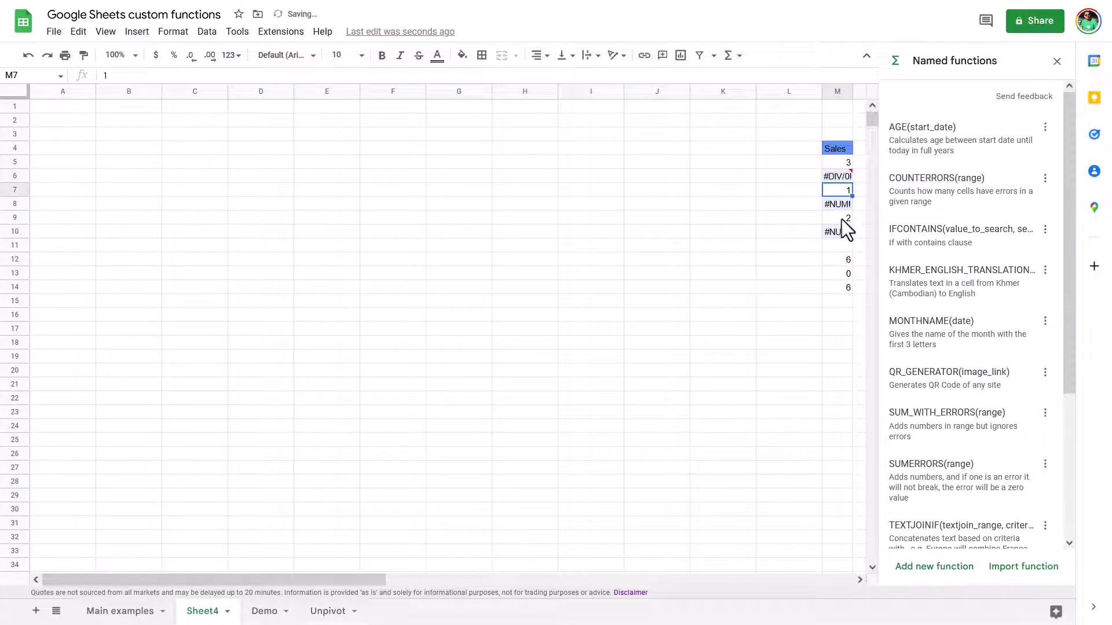
{"action": "left_click", "coordinate": [840, 190], "text": "ctrl"}
{"action": "left_click", "coordinate": [843, 259]}
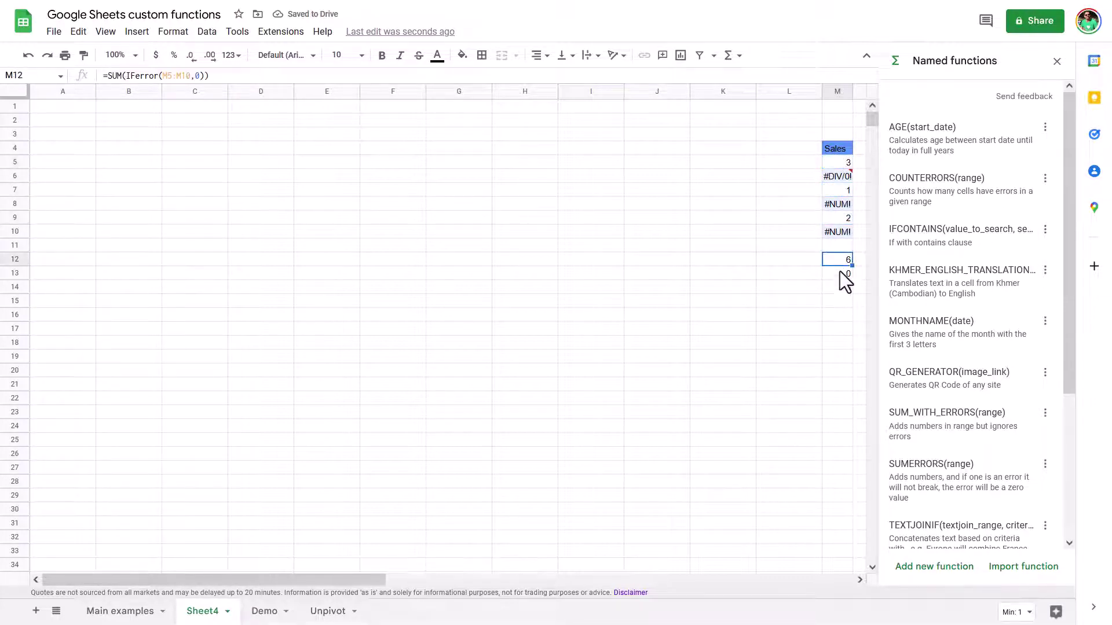
{"action": "left_click", "coordinate": [837, 288]}
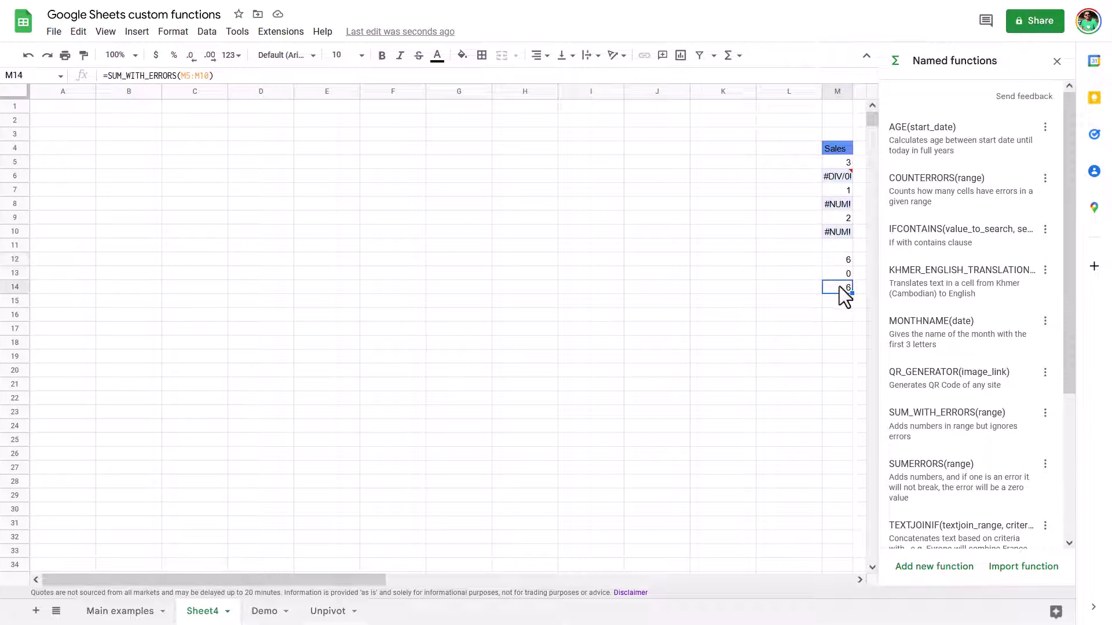
{"action": "scroll", "coordinate": [980, 352], "scroll_direction": "down", "scroll_amount": 4}
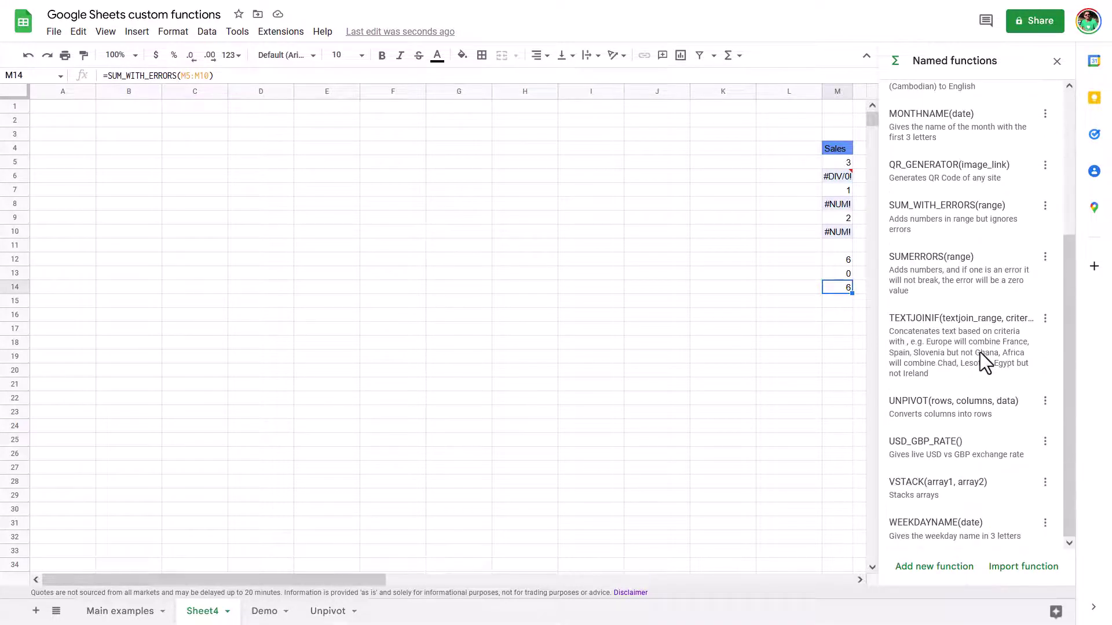
{"action": "scroll", "coordinate": [979, 352], "scroll_direction": "up", "scroll_amount": 4}
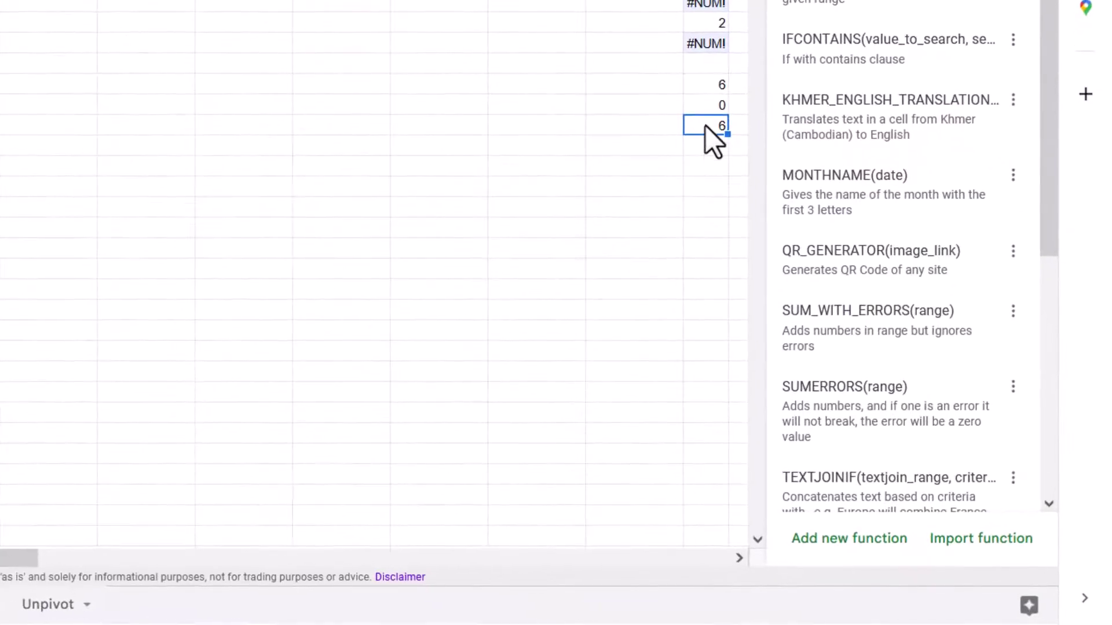
{"action": "double_click", "coordinate": [730, 157]}
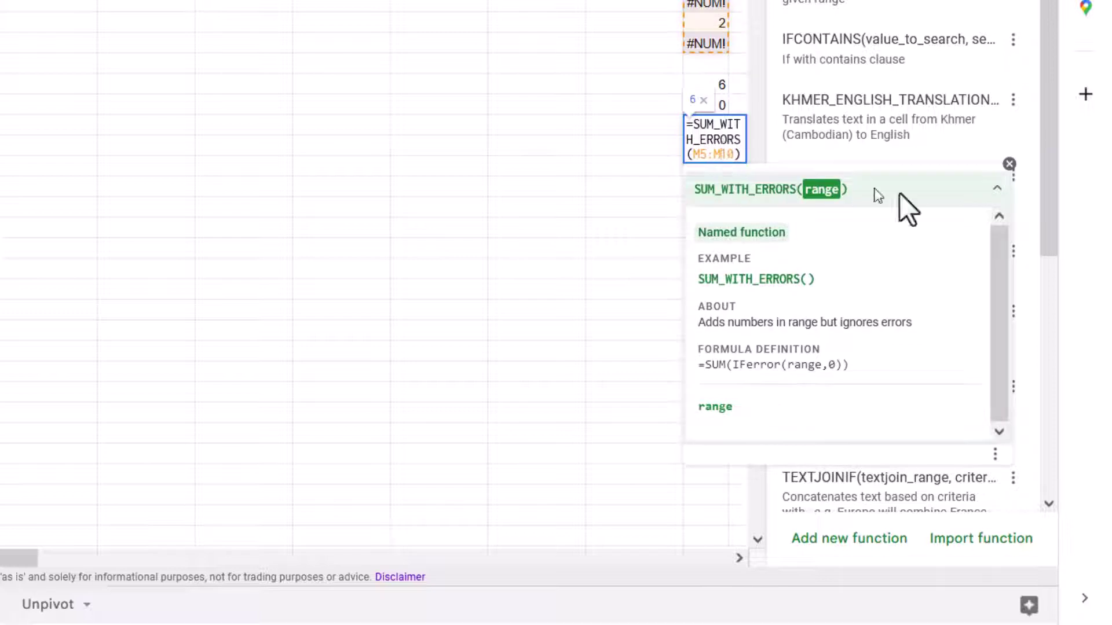
{"action": "left_click", "coordinate": [996, 194]}
{"action": "left_click", "coordinate": [995, 192]}
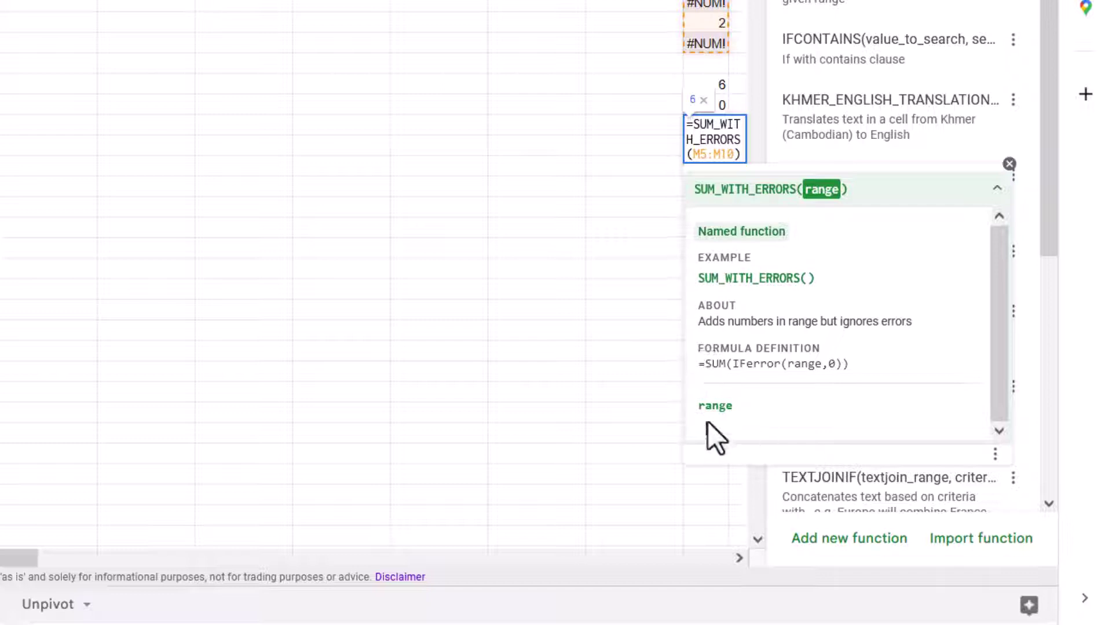
Step: Open SUM_WITH_ERRORS in the named function editor and go to its additional details
{"action": "left_click", "coordinate": [582, 150]}
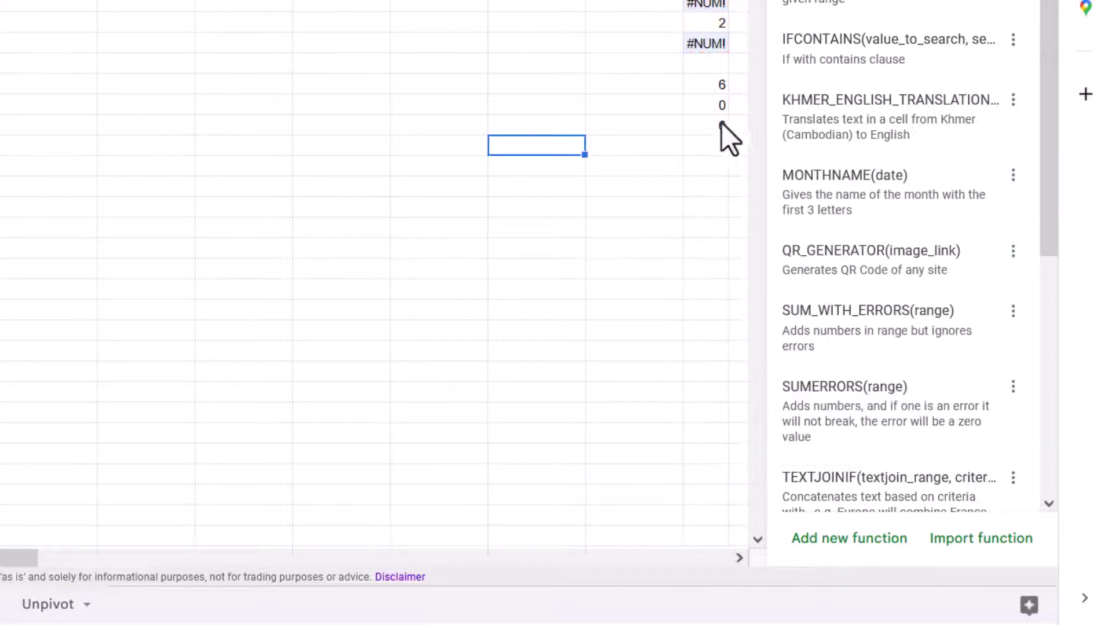
{"action": "left_click", "coordinate": [707, 129]}
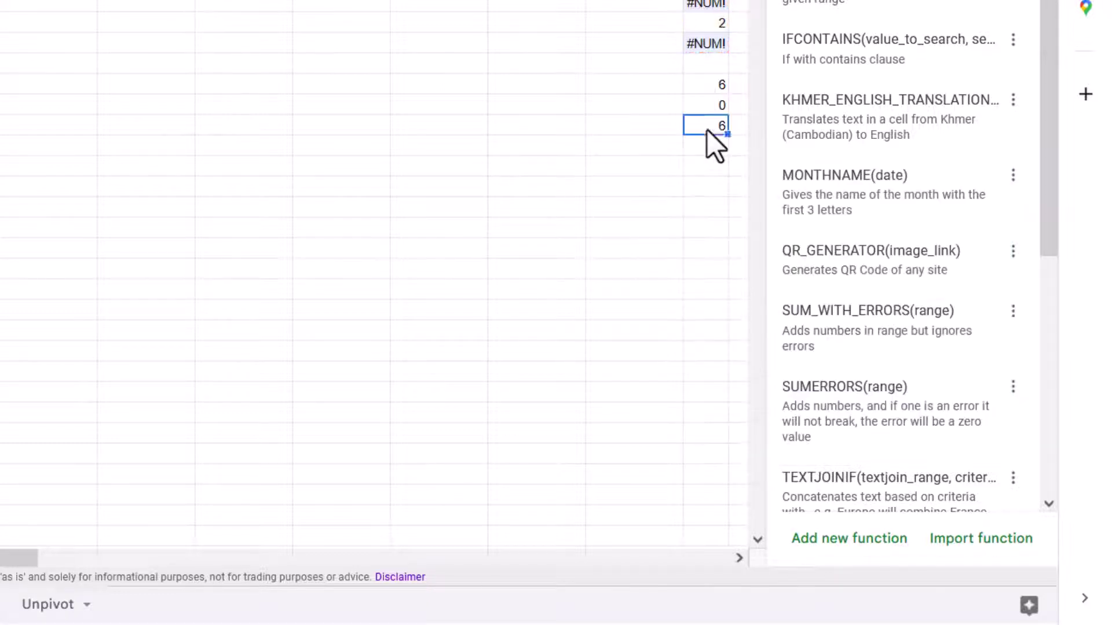
{"action": "left_click", "coordinate": [1015, 315]}
{"action": "left_click", "coordinate": [1022, 346]}
{"action": "left_click", "coordinate": [978, 528]}
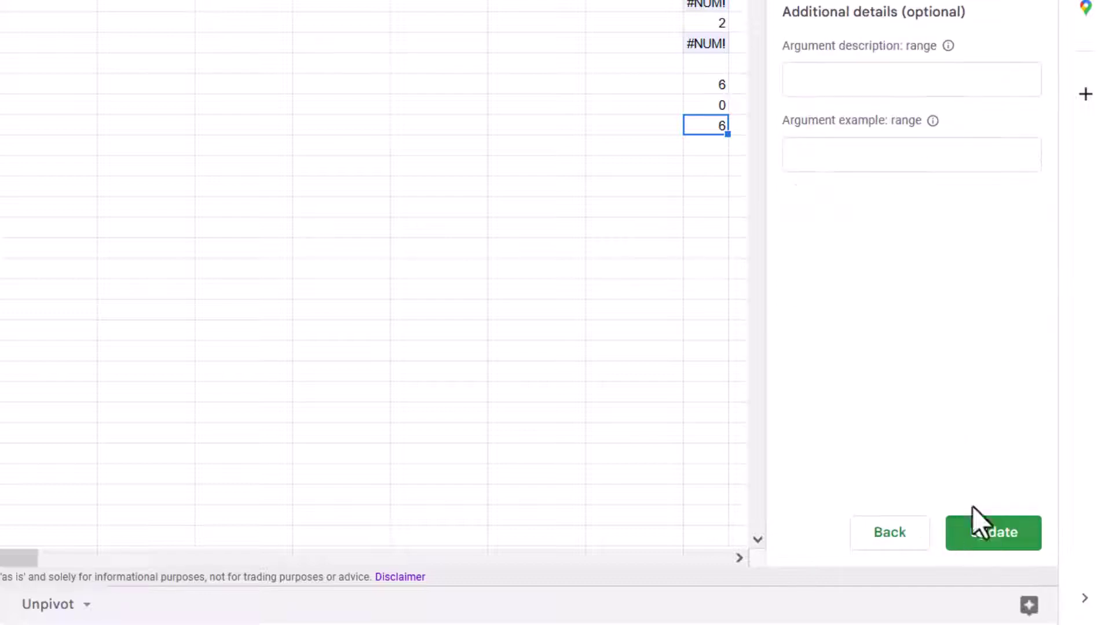
Step: Give the range argument the description 'Cells to add in a range' and example C5:G8, and update
{"action": "left_click", "coordinate": [840, 78]}
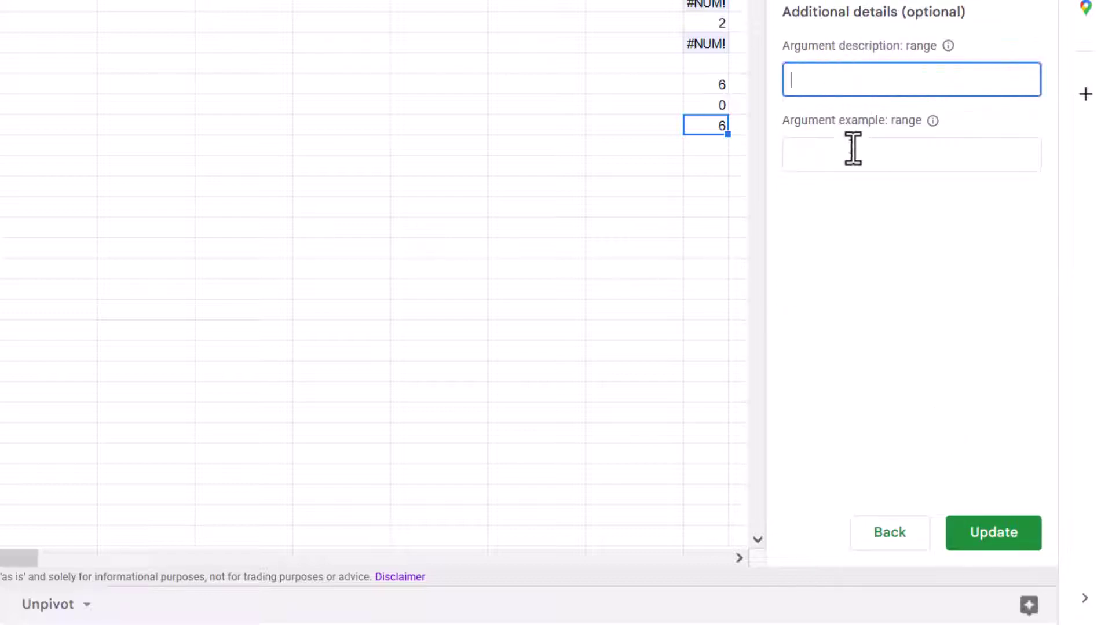
{"action": "type", "text": "Cells to add in a range"}
{"action": "left_click", "coordinate": [834, 151]}
{"action": "type", "text": "C5:G8"}
{"action": "left_click", "coordinate": [1007, 545]}
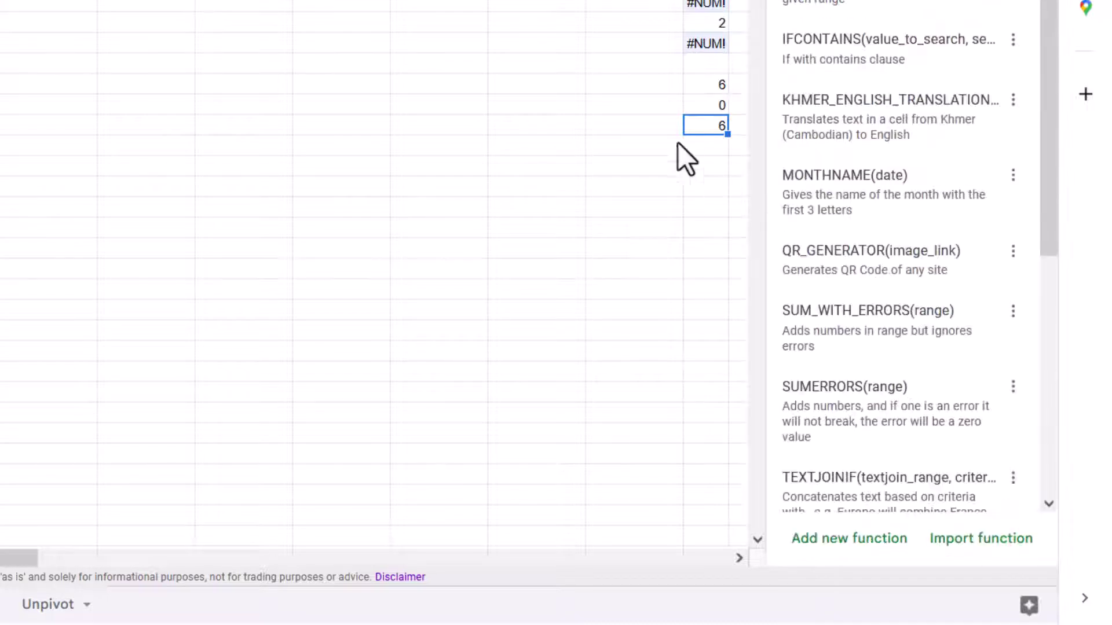
Step: Check the updated SUM_WITH_ERRORS help card in the M14 formula, then leave the cell
{"action": "double_click", "coordinate": [700, 124]}
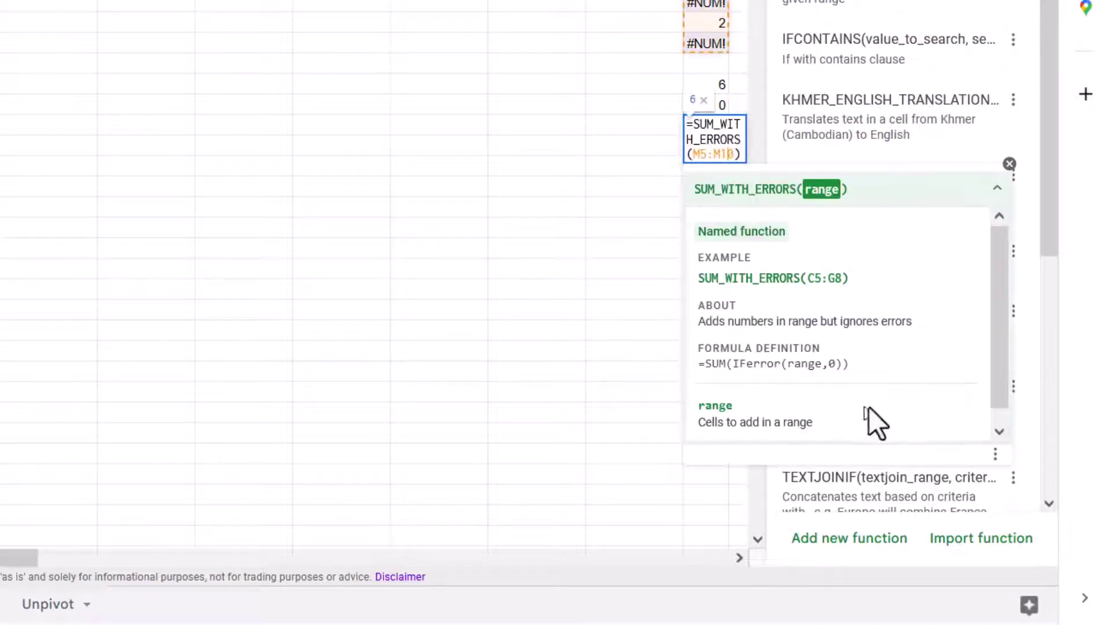
{"action": "scroll", "coordinate": [831, 394], "scroll_direction": "down", "scroll_amount": 1}
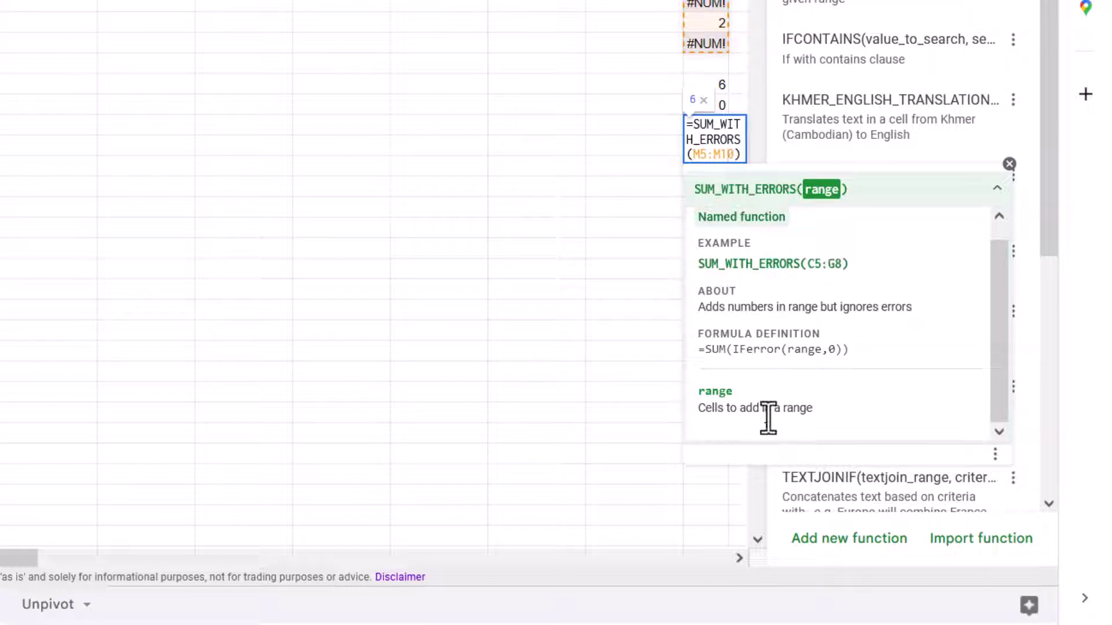
{"action": "left_click", "coordinate": [993, 190]}
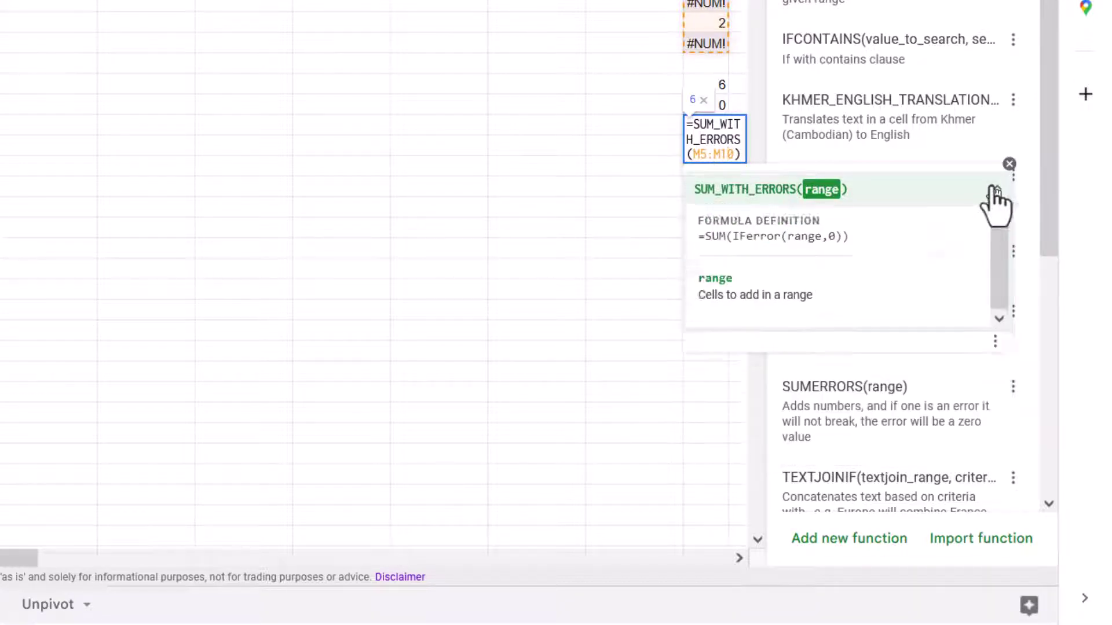
{"action": "left_click", "coordinate": [597, 185]}
{"action": "left_click", "coordinate": [703, 127]}
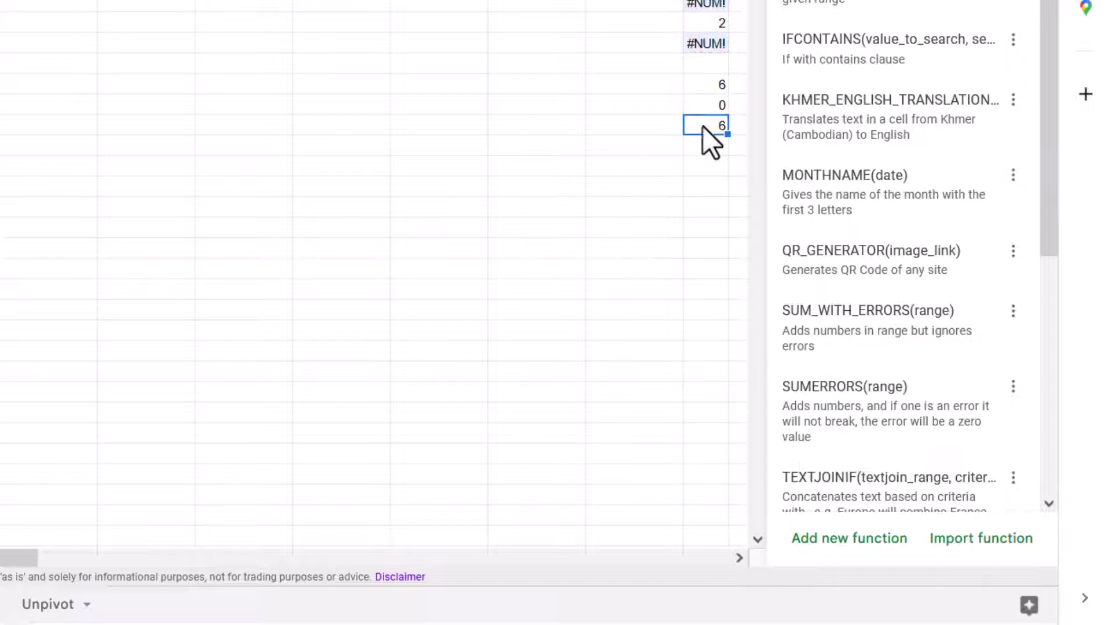
{"action": "double_click", "coordinate": [703, 126]}
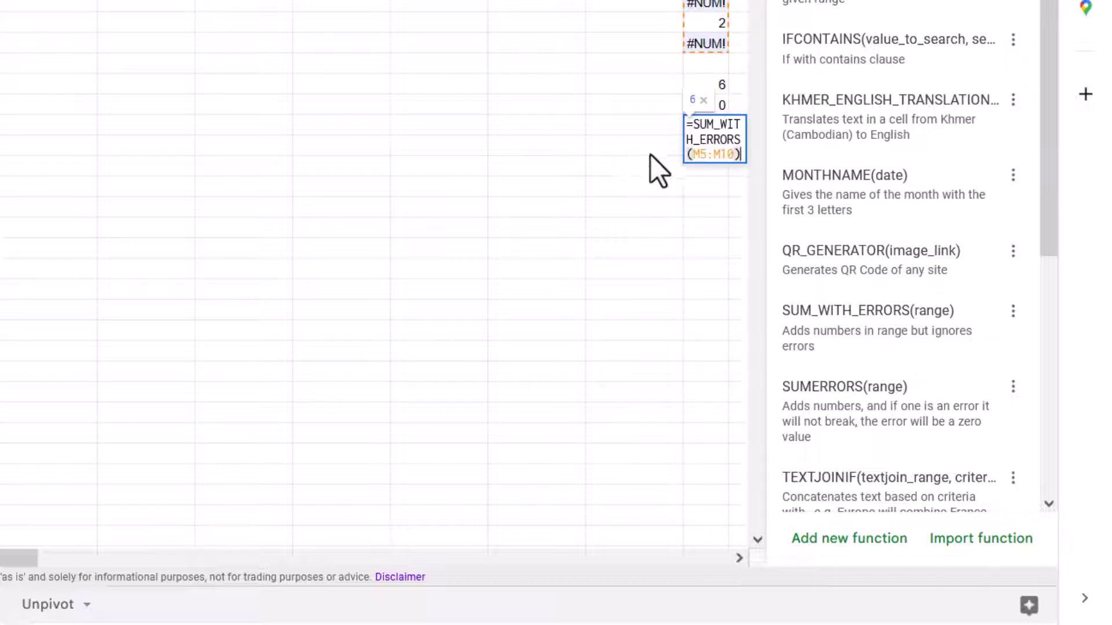
{"action": "left_click", "coordinate": [635, 110]}
{"action": "type", "text": "=sum"}
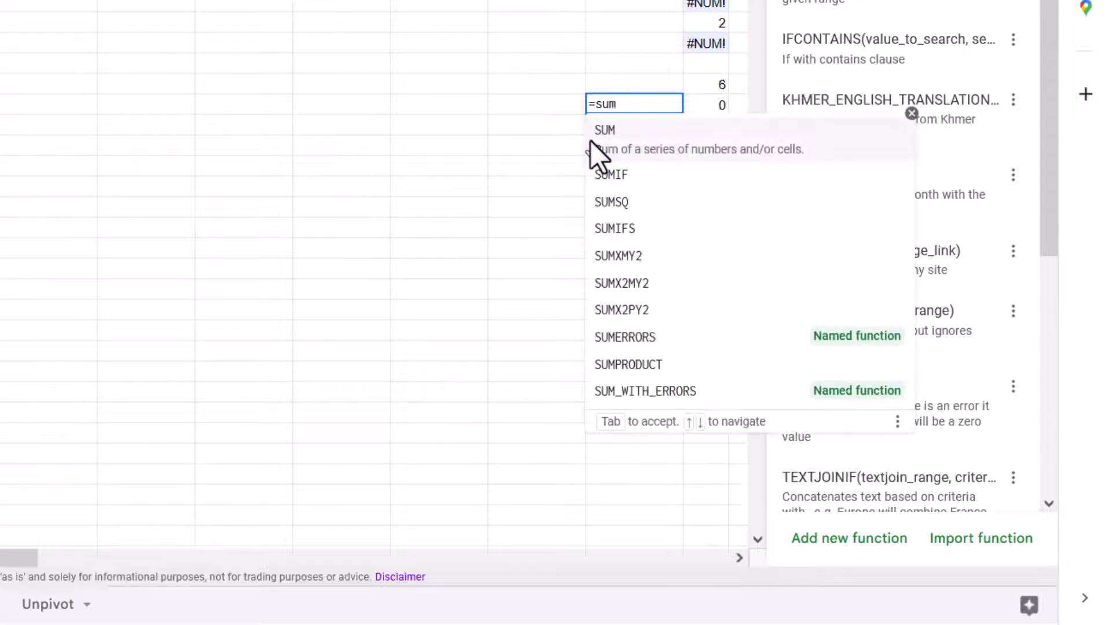
{"action": "key", "text": "Tab"}
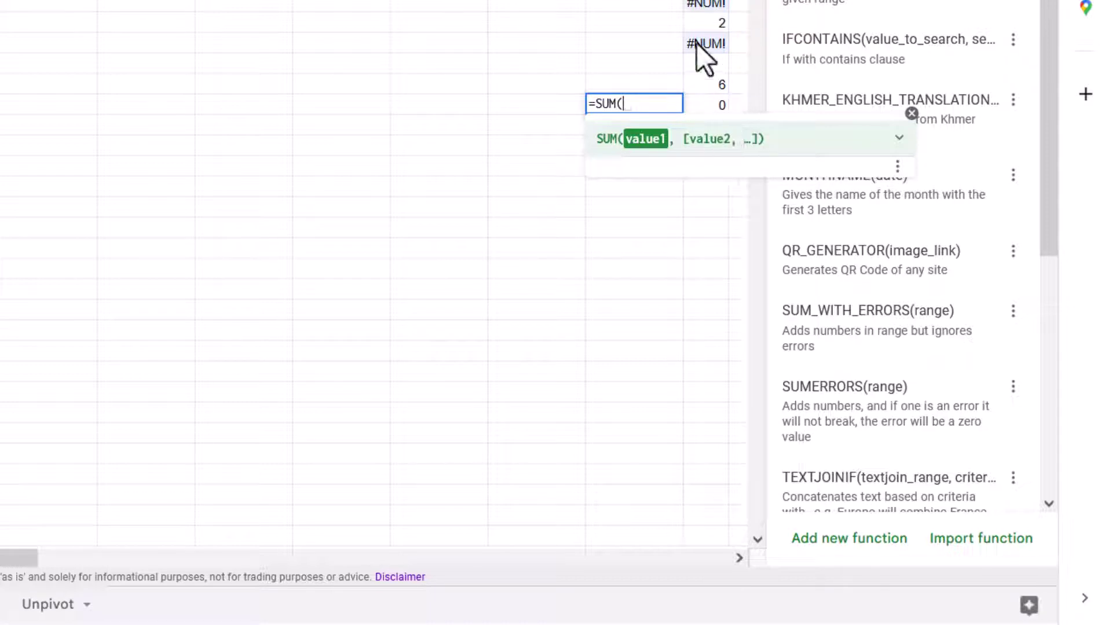
{"action": "type", "text": ",,,"}
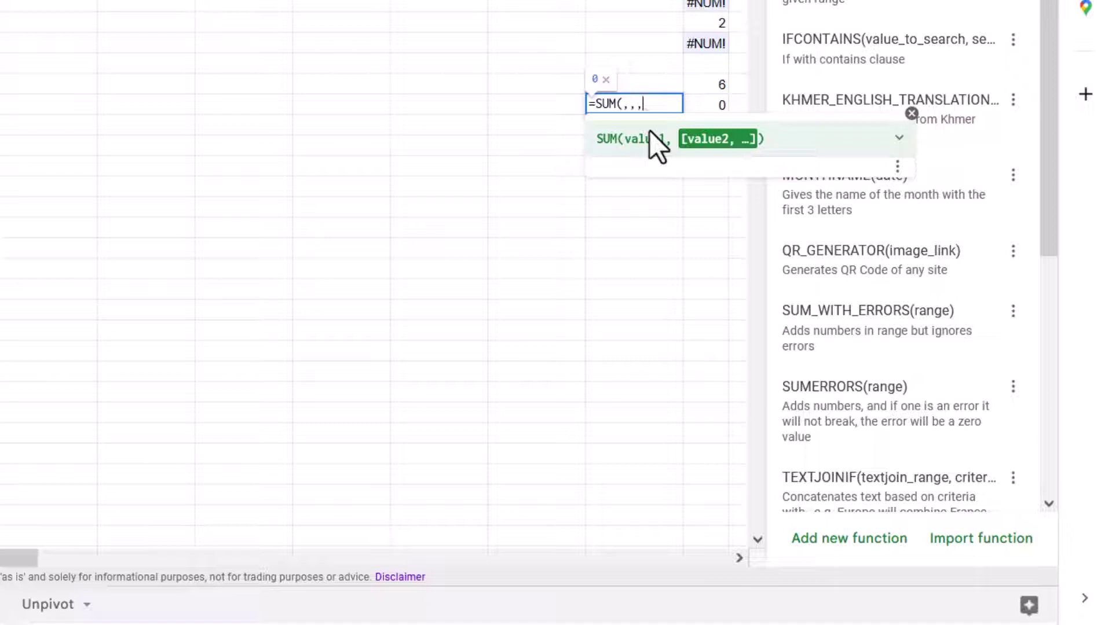
{"action": "key", "text": "BackSpace"}
{"action": "key", "text": "BackSpace"}
{"action": "key", "text": "BackSpace"}
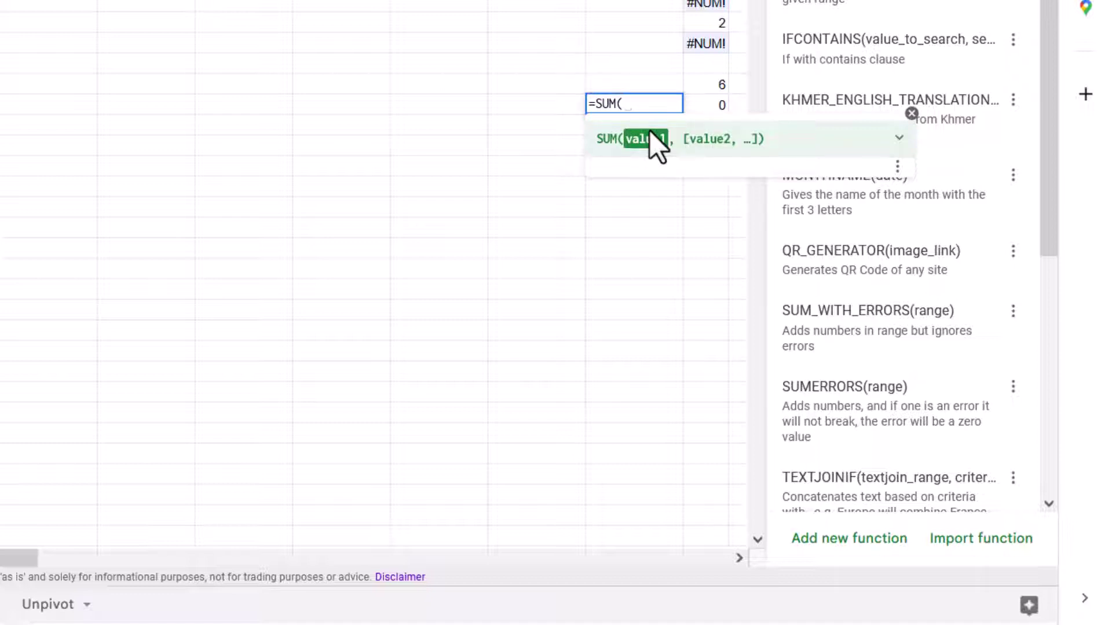
{"action": "key", "text": "Escape"}
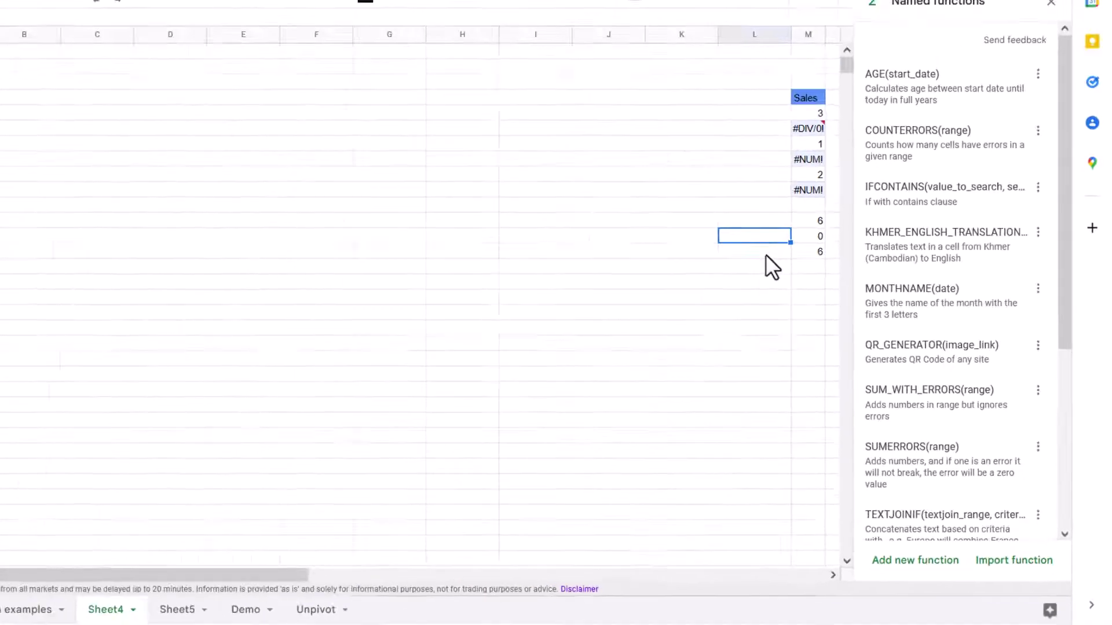
Step: Open TWO_RANGE_SUM_WITH_ERRORS for editing and mark its COUNTA(second_range_or_0)=1 condition
{"action": "key", "text": "Left"}
{"action": "key", "text": "Left"}
{"action": "key", "text": "Up"}
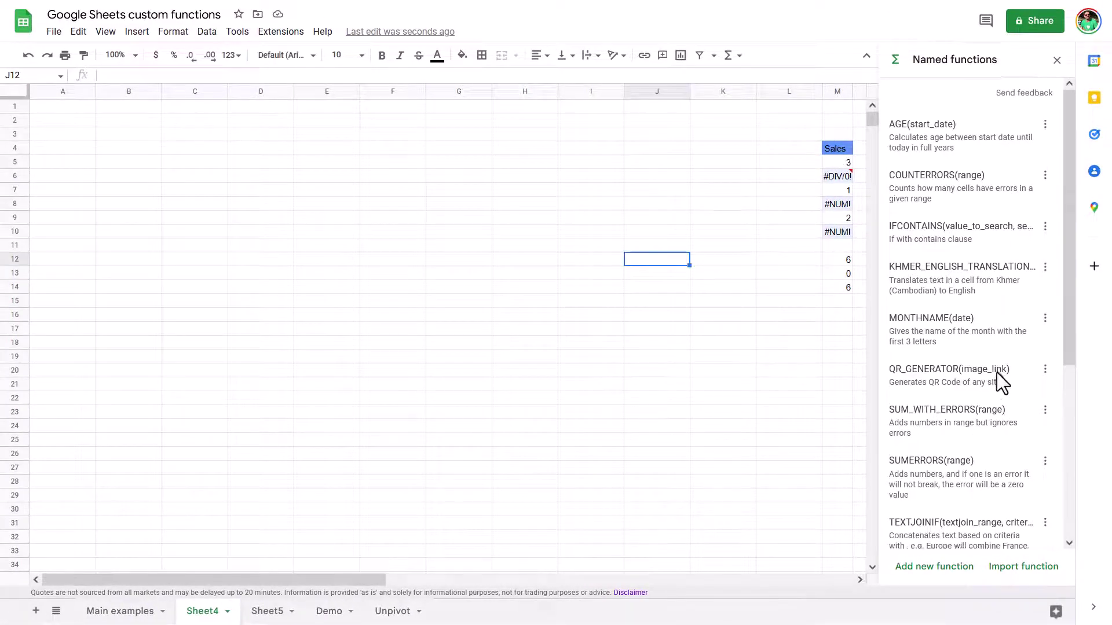
{"action": "scroll", "coordinate": [985, 414], "scroll_direction": "down", "scroll_amount": 5}
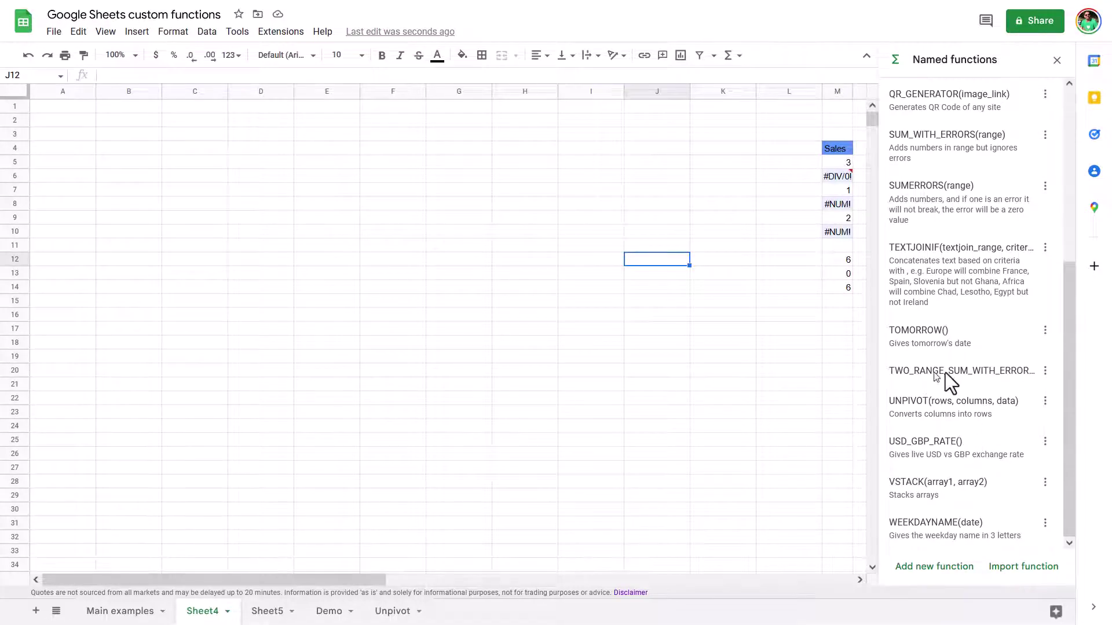
{"action": "left_click", "coordinate": [1044, 371]}
{"action": "left_click", "coordinate": [1056, 401]}
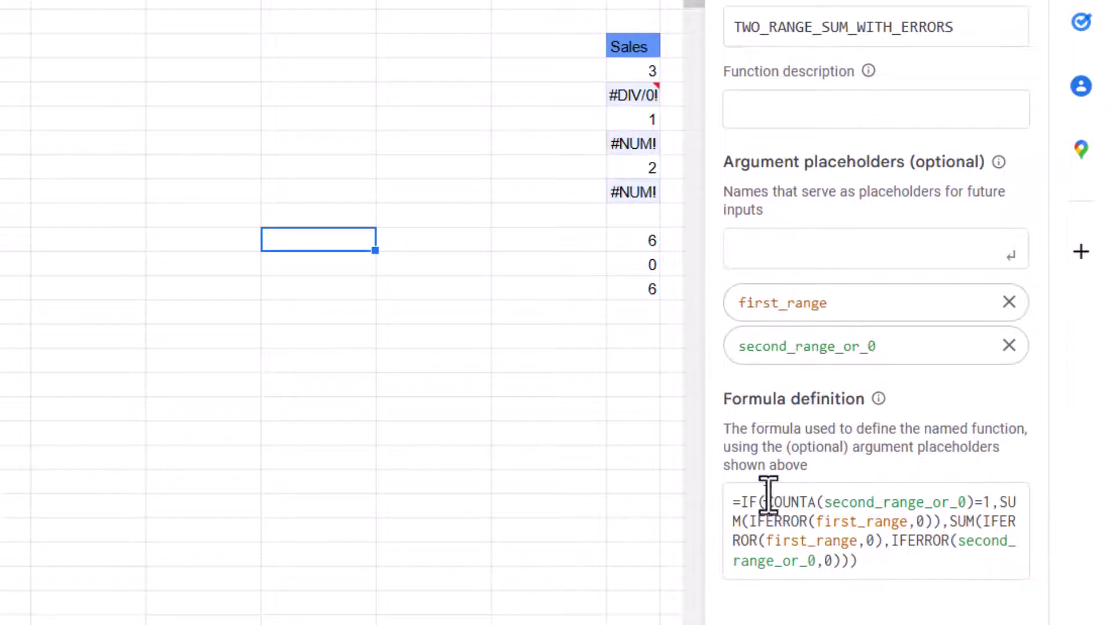
{"action": "left_click_drag", "start_coordinate": [766, 496], "coordinate": [994, 504]}
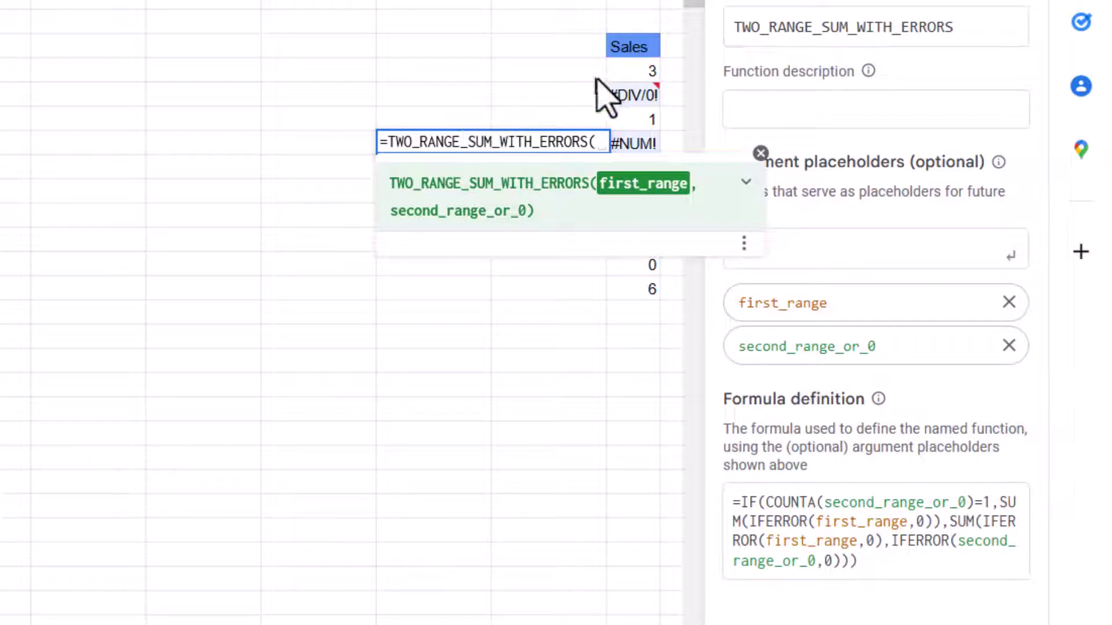
Step: Enter =TWO_RANGE_SUM_WITH_ERRORS(M5:M7,0), giving 4
{"action": "left_click_drag", "start_coordinate": [635, 76], "coordinate": [622, 120]}
{"action": "type", "text": ","}
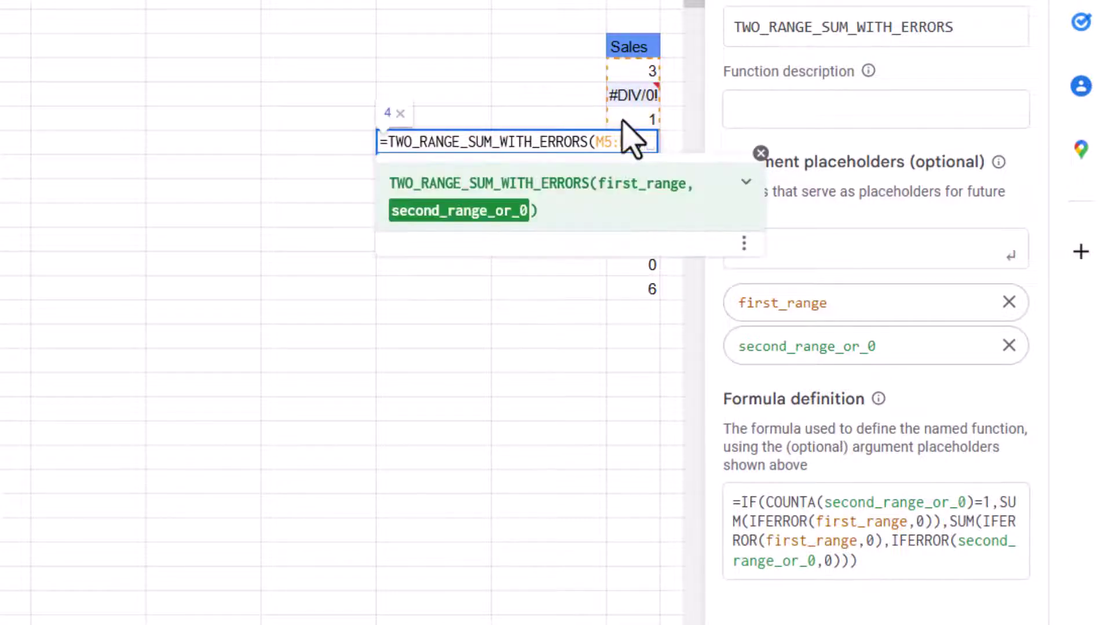
{"action": "type", "text": "0"}
{"action": "key", "text": "Return"}
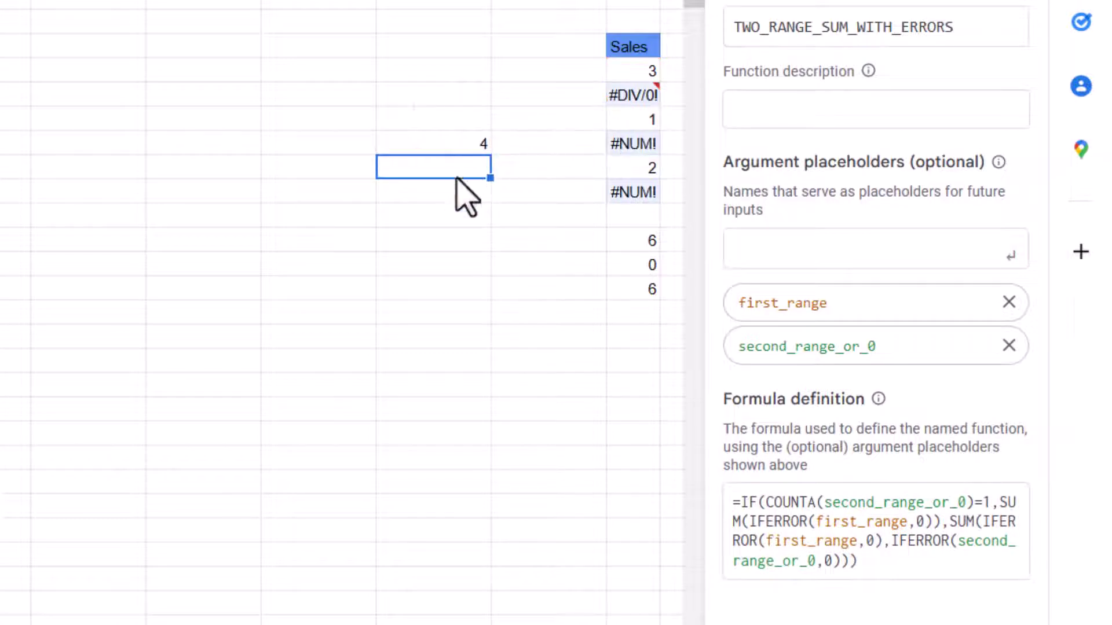
Step: Enter TWO_RANGE_SUM_WITH_ERRORS with M5:M7 and M8:M10, giving 6
{"action": "type", "text": "=tw"}
{"action": "key", "text": "Tab"}
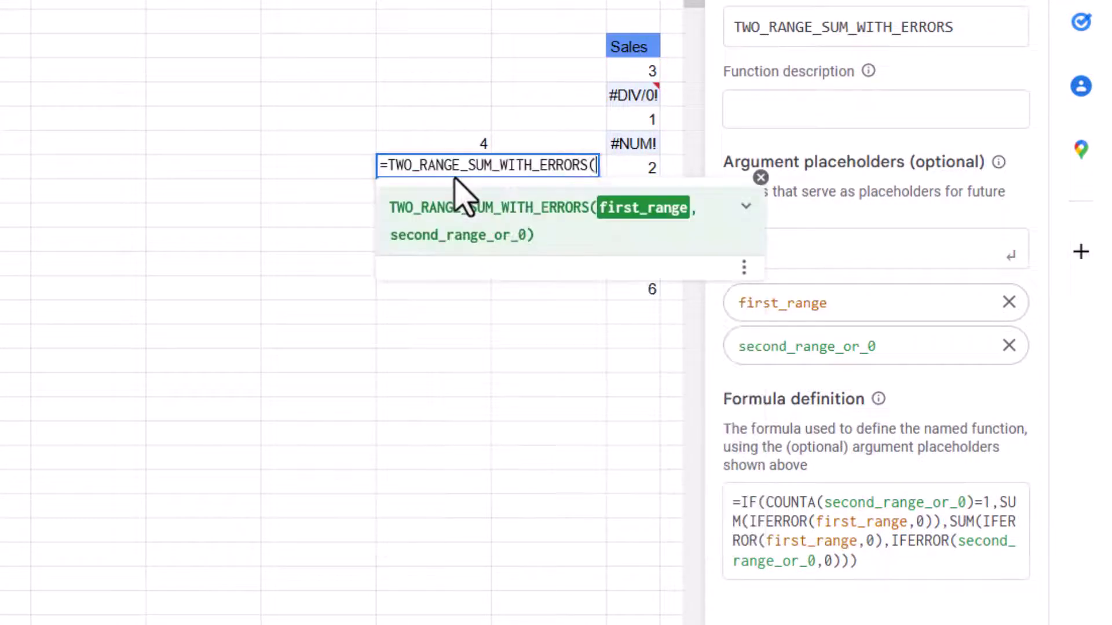
{"action": "left_click_drag", "start_coordinate": [644, 72], "coordinate": [650, 191]}
{"action": "type", "text": ","}
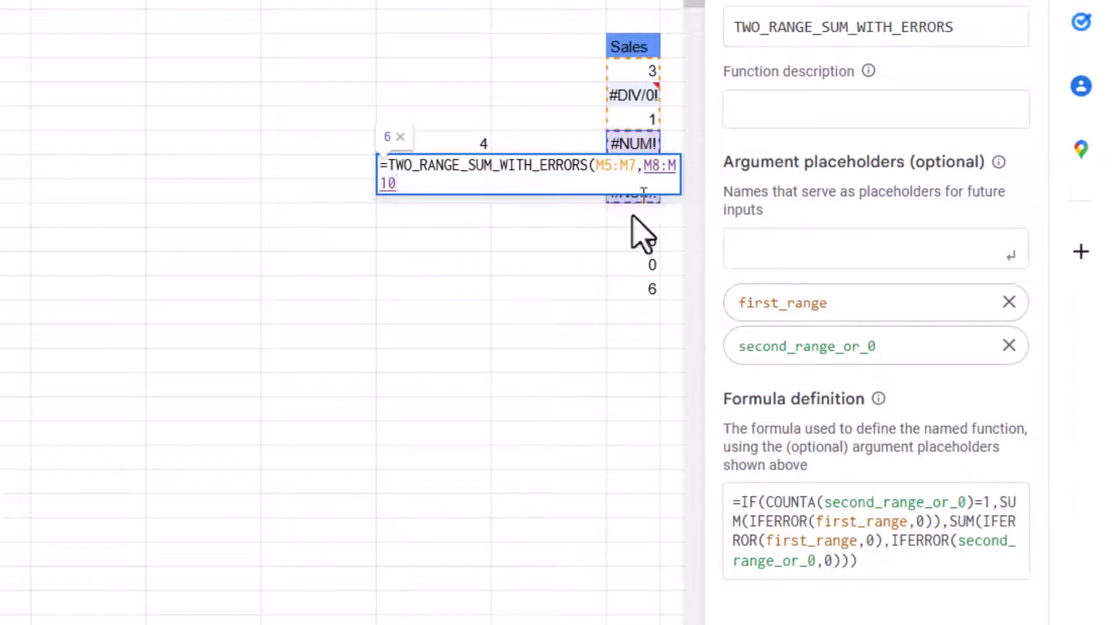
{"action": "type", "text": ")"}
{"action": "key", "text": "Return"}
{"action": "key", "text": "Up"}
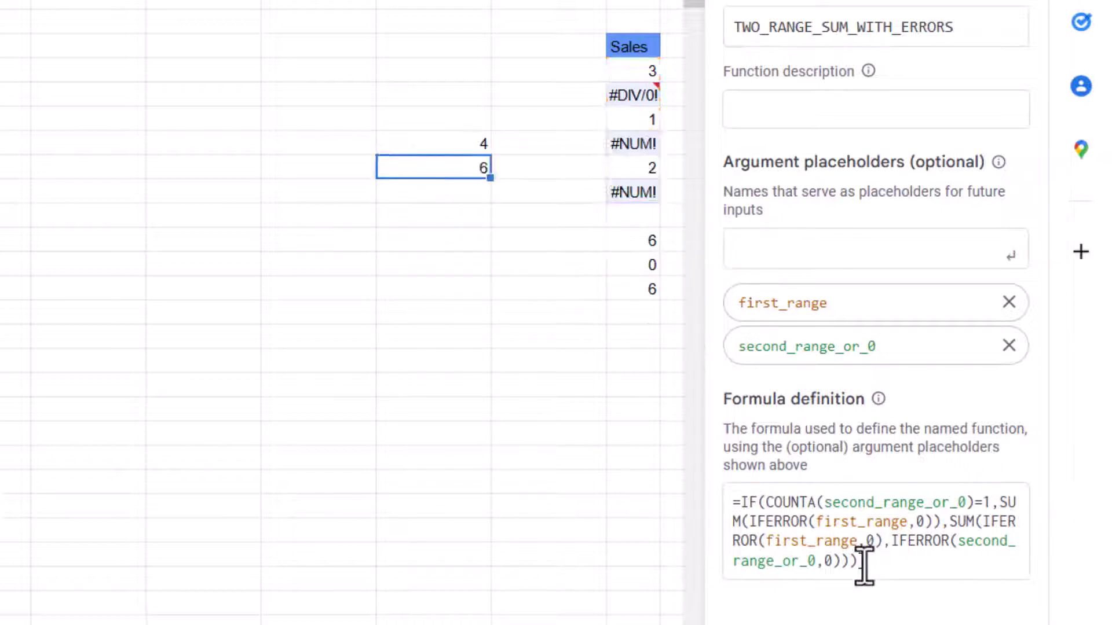
Step: Clear the marked text in the TWO_RANGE_SUM_WITH_ERRORS definition and close the editor
{"action": "left_click_drag", "start_coordinate": [881, 567], "coordinate": [735, 496]}
{"action": "left_click", "coordinate": [800, 541]}
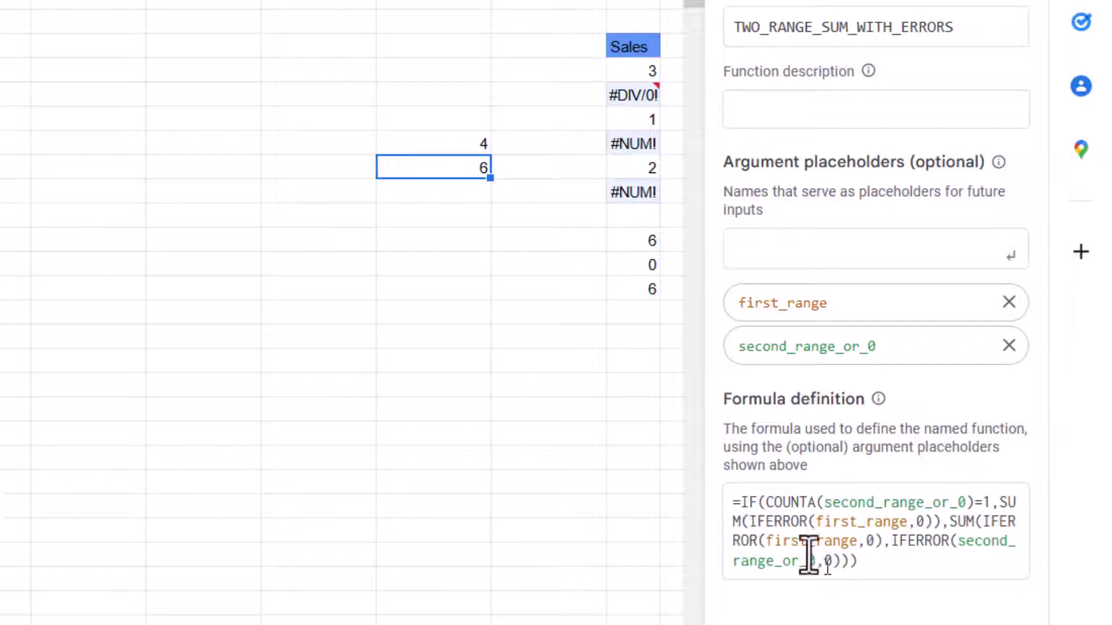
{"action": "mouse_move", "coordinate": [867, 72]}
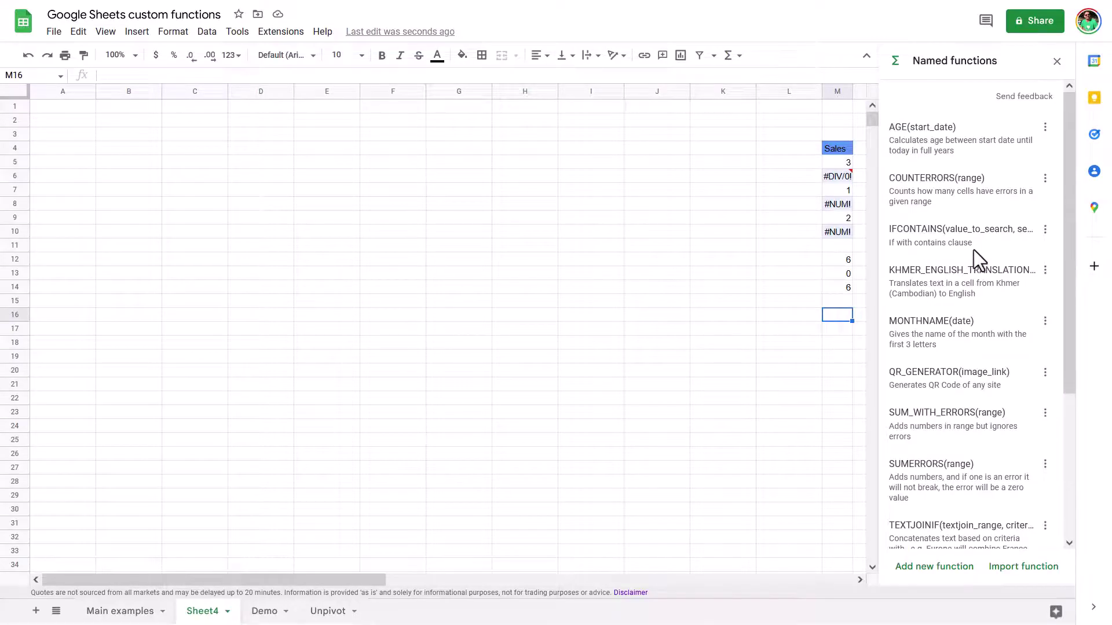
{"action": "scroll", "coordinate": [973, 252], "scroll_direction": "down", "scroll_amount": 5}
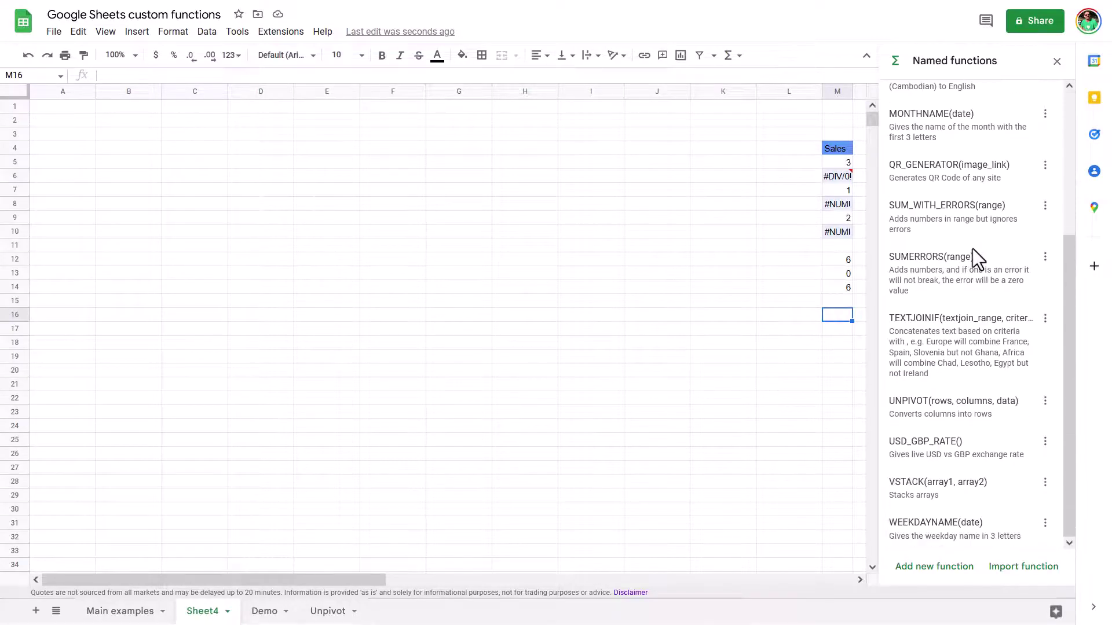
Step: Fill in a TOMORROW named function, described as 'Gives tomorrow's date', with formula =TODAY()+1
{"action": "scroll", "coordinate": [971, 248], "scroll_direction": "up", "scroll_amount": 5}
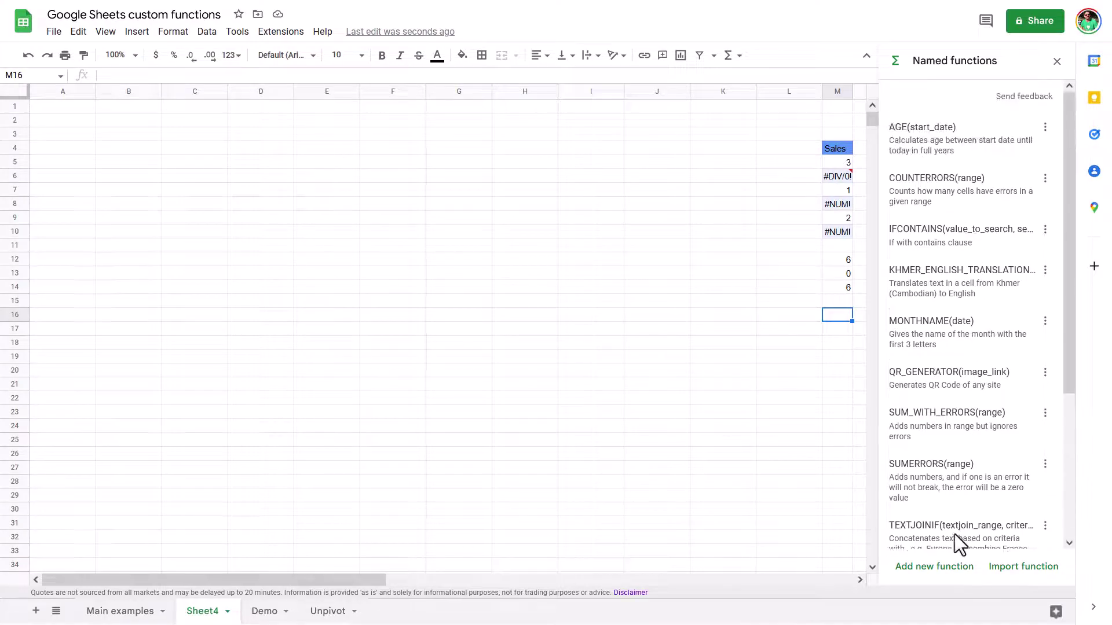
{"action": "left_click", "coordinate": [930, 567]}
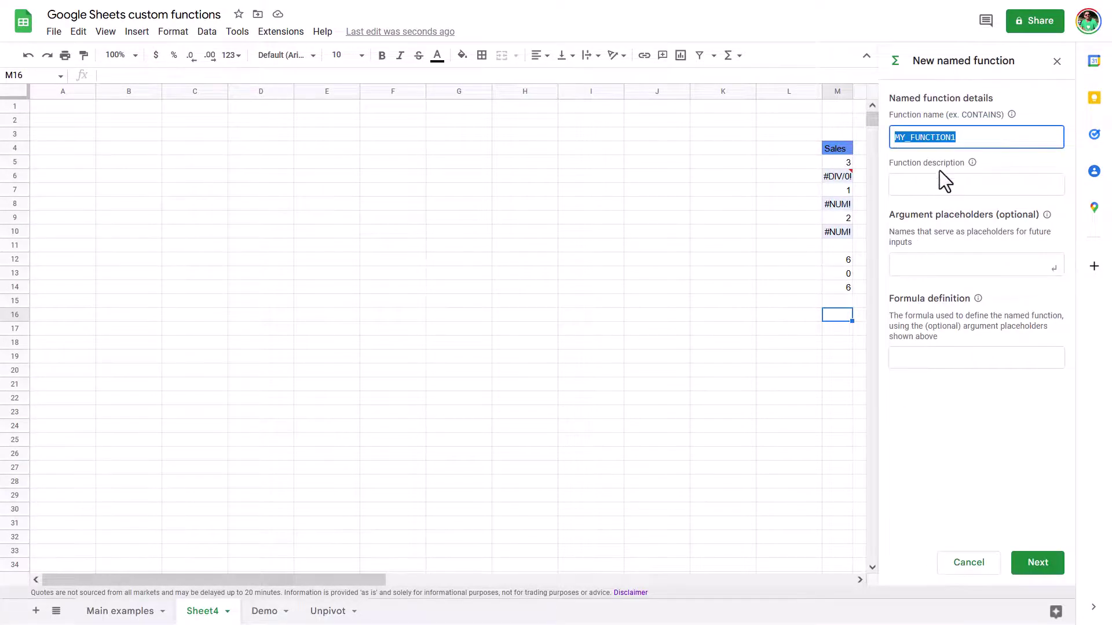
{"action": "type", "text": "TOMORROW"}
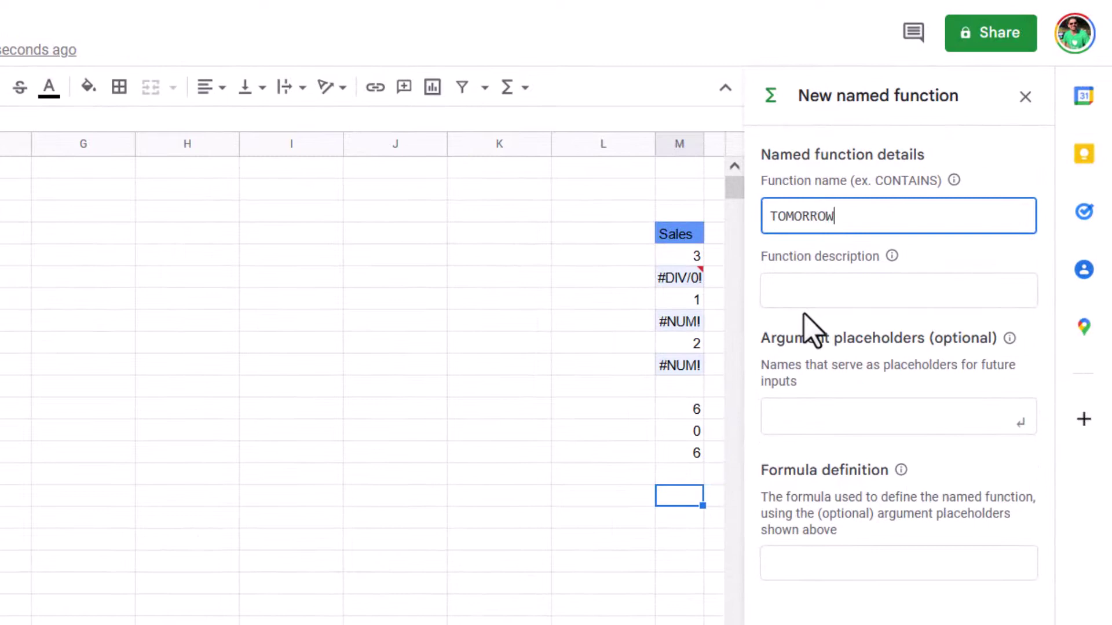
{"action": "key", "text": "Tab"}
{"action": "type", "text": "Gives tomorrow's date"}
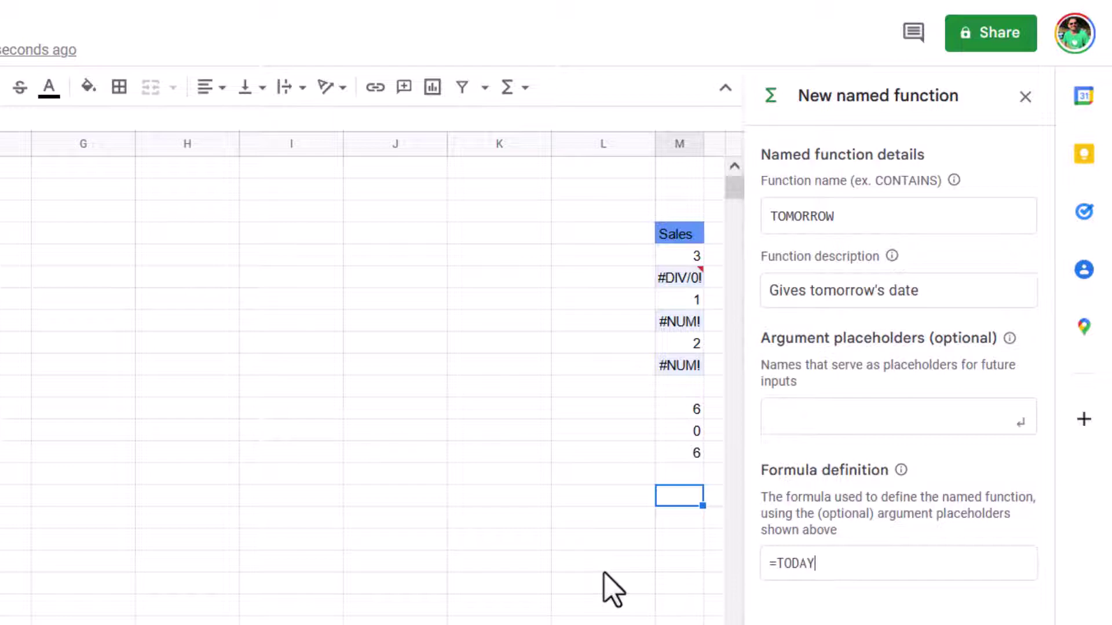
{"action": "type", "text": "+1"}
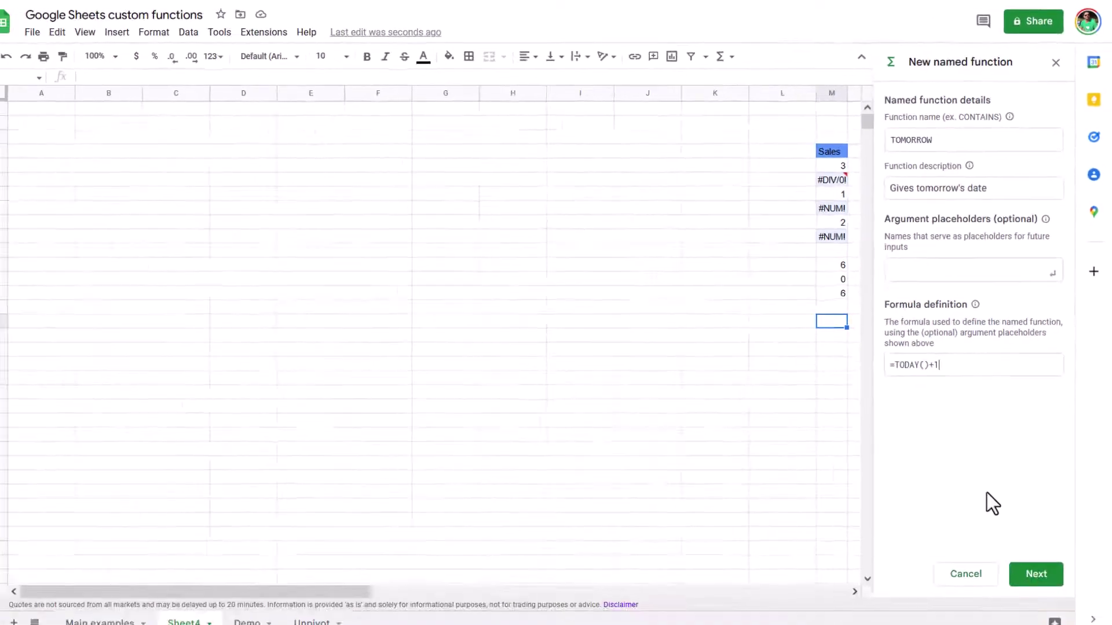
{"action": "left_click", "coordinate": [1033, 563]}
Step: Finish the TOMORROW named function and test =TOMORROW() in L15, which shows 10/7/2022
{"action": "left_click", "coordinate": [1036, 564]}
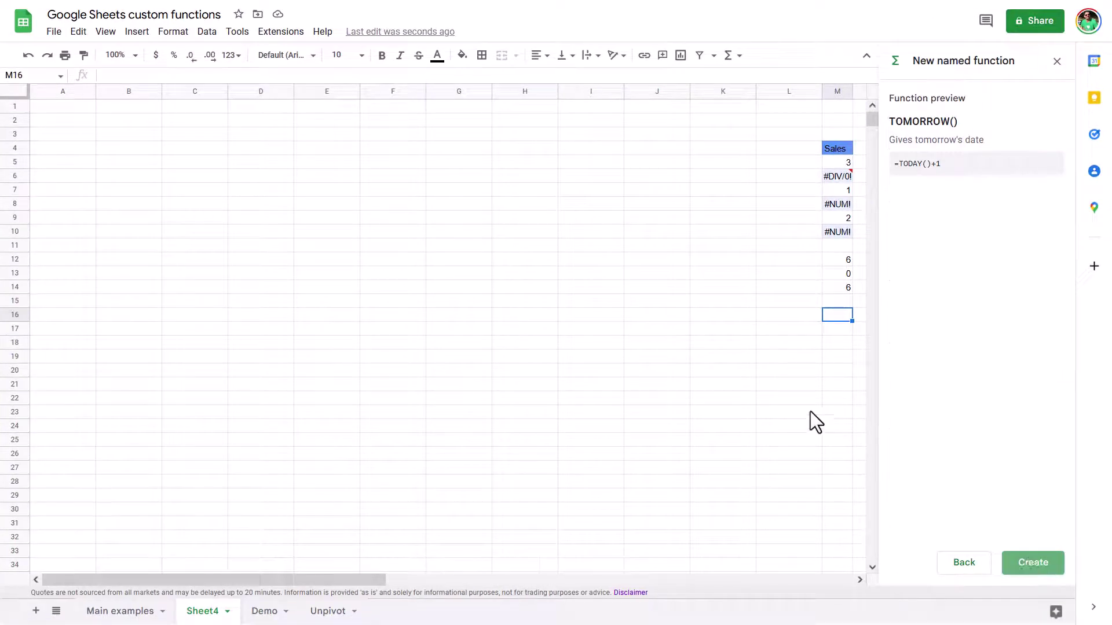
{"action": "left_click", "coordinate": [773, 305]}
{"action": "type", "text": "=tomo"}
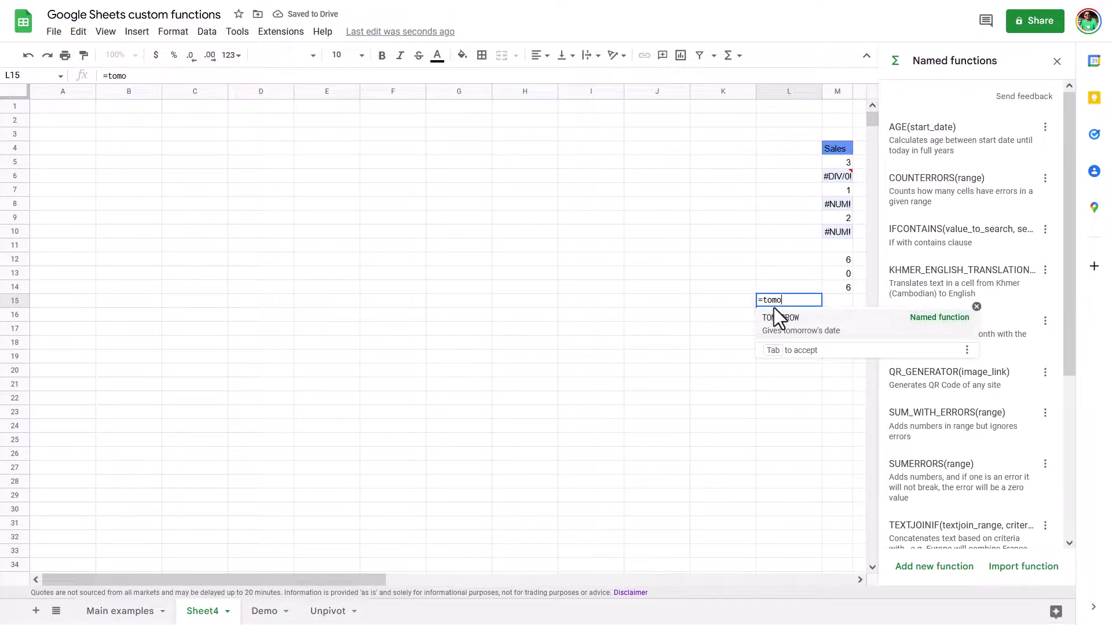
{"action": "key", "text": "Tab"}
{"action": "key", "text": "Return"}
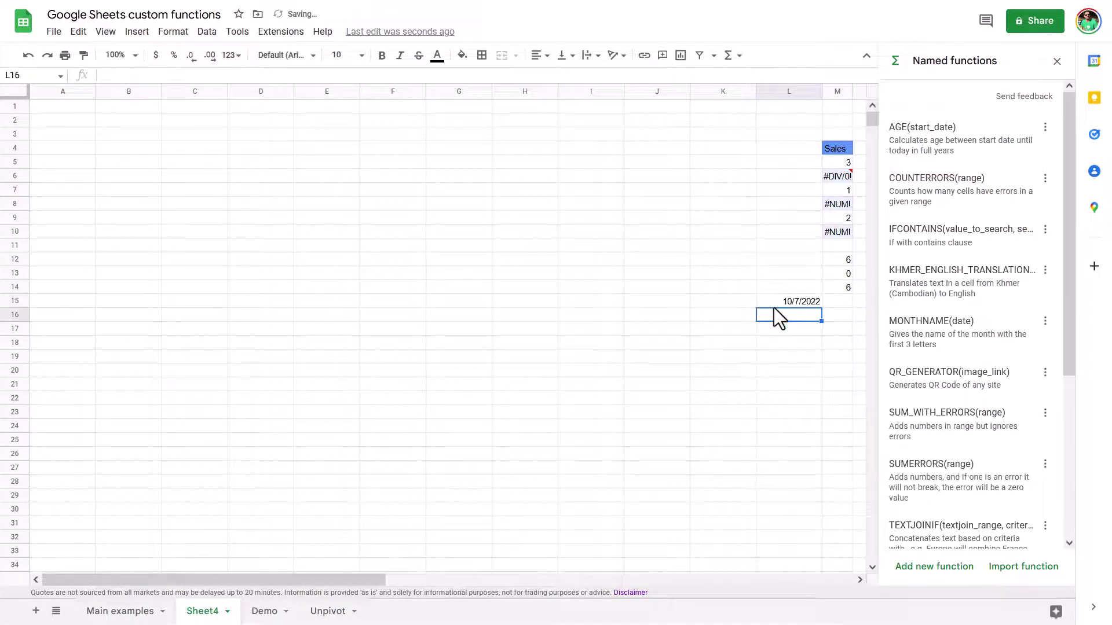
{"action": "left_click", "coordinate": [801, 301]}
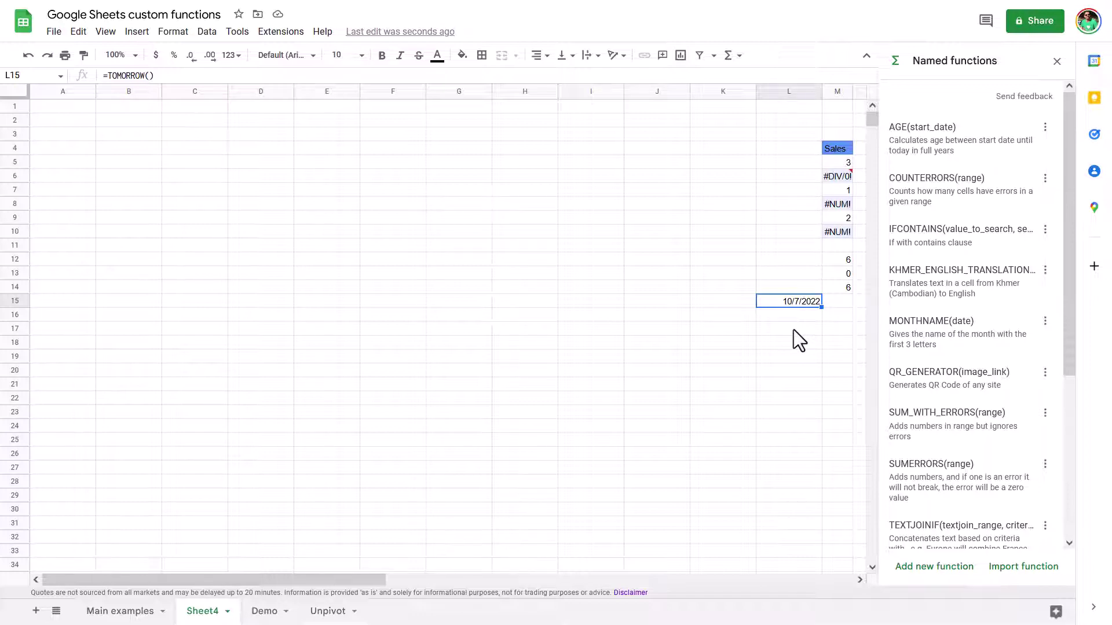
Step: Enter =USD_GBP_RATE() in L16 to show the exchange rate 1.12962
{"action": "key", "text": "Down"}
{"action": "type", "text": "="}
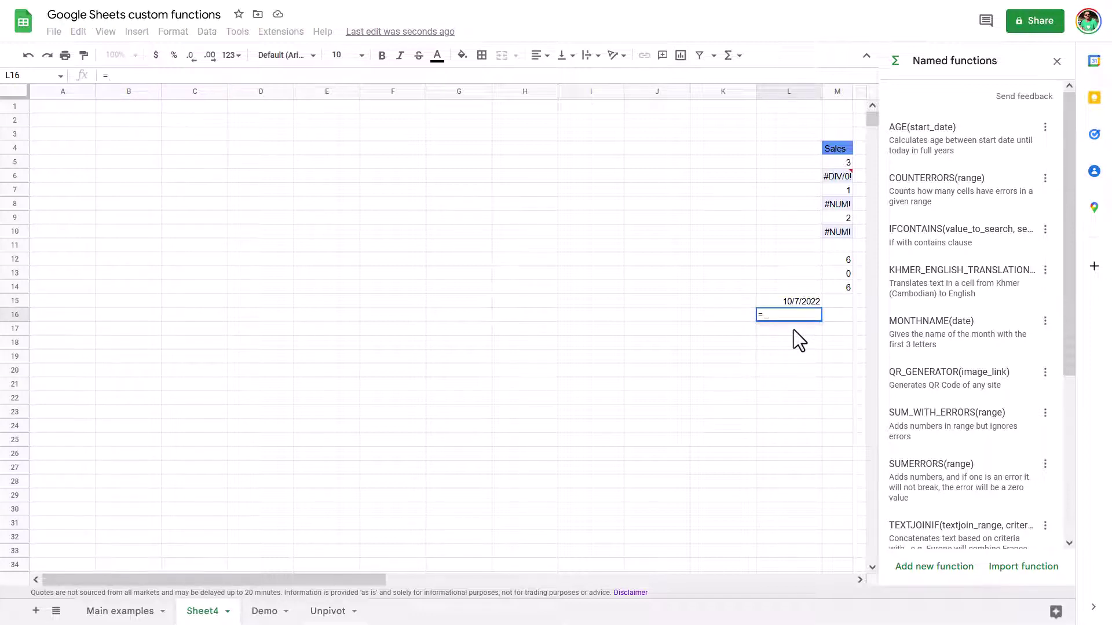
{"action": "type", "text": "us"}
{"action": "key", "text": "Tab"}
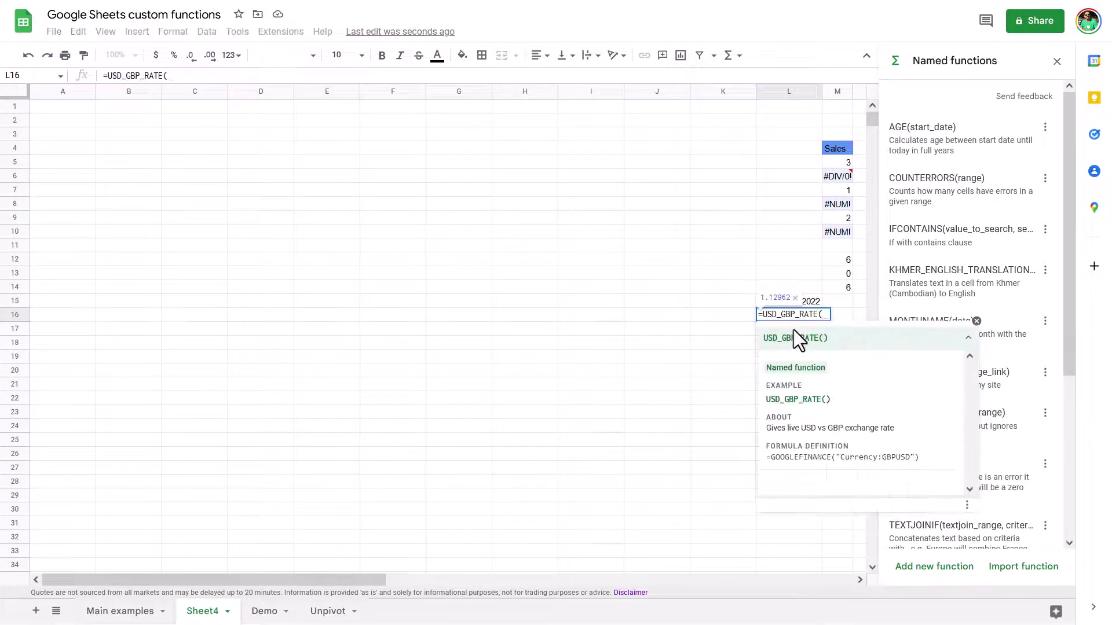
{"action": "key", "text": "ctrl+Return"}
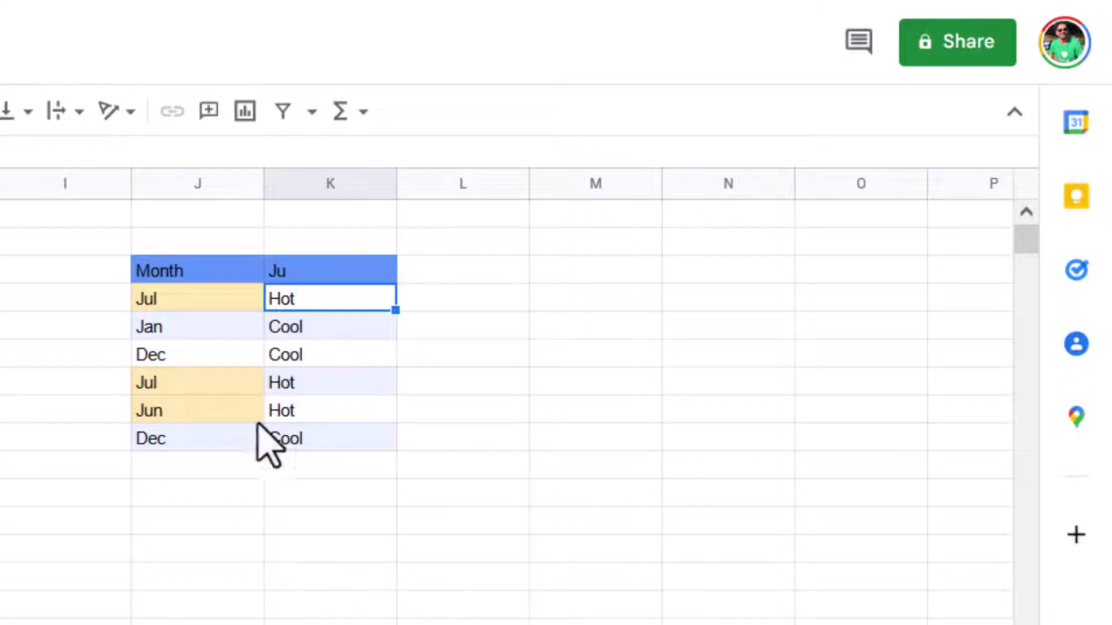
Step: Rename the first Month entry from Jul to Next Jul
{"action": "left_click", "coordinate": [220, 304]}
{"action": "left_click", "coordinate": [272, 270]}
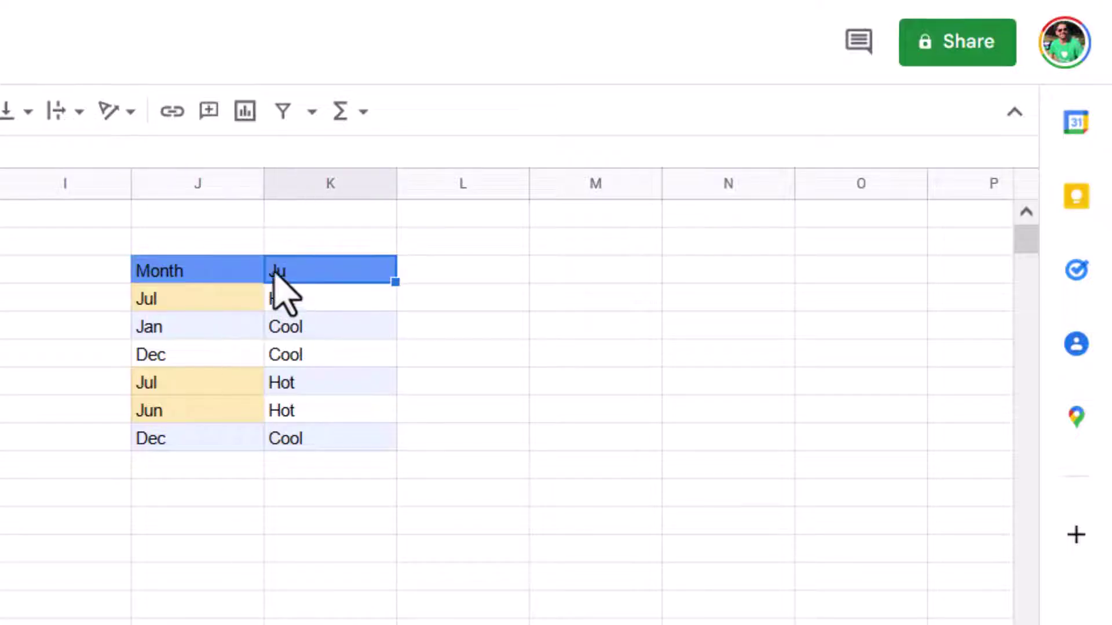
{"action": "left_click", "coordinate": [141, 302]}
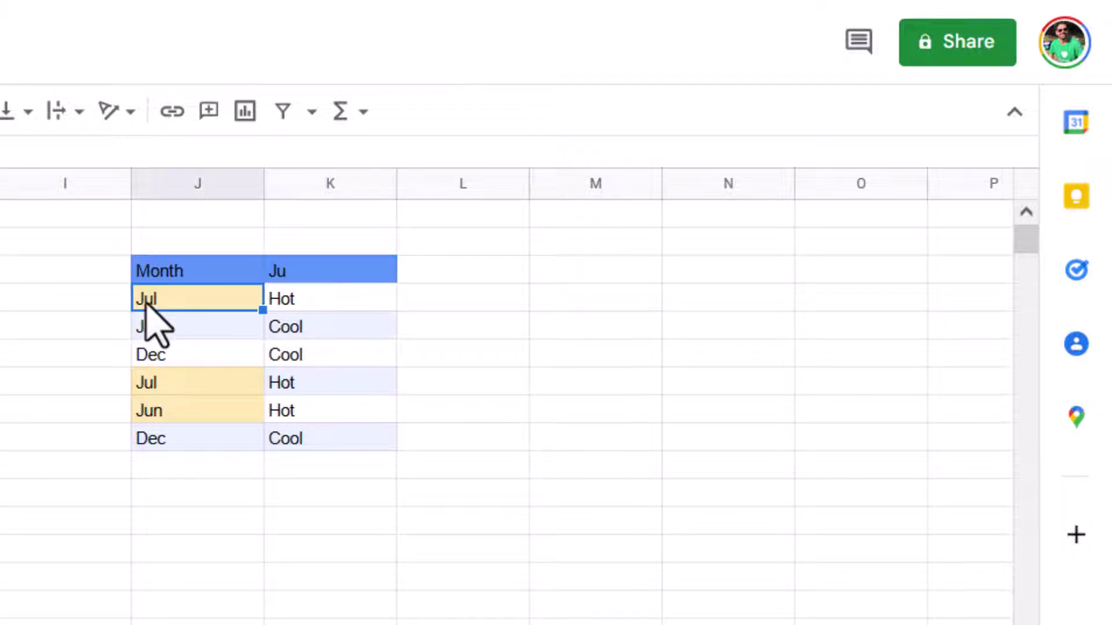
{"action": "key", "text": "Return"}
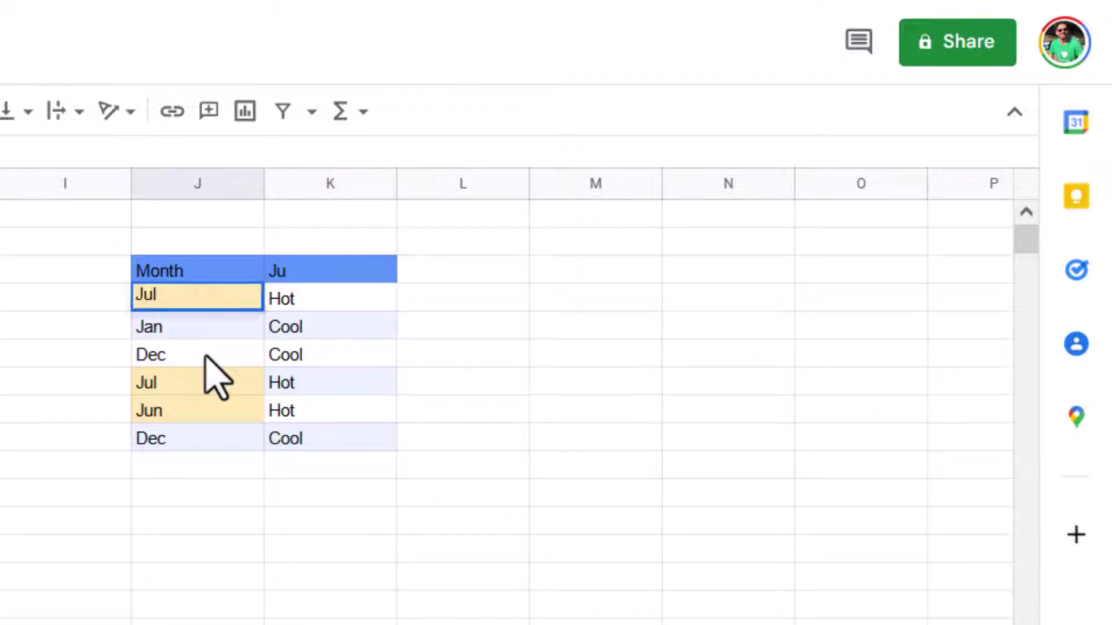
{"action": "key", "text": "Tab"}
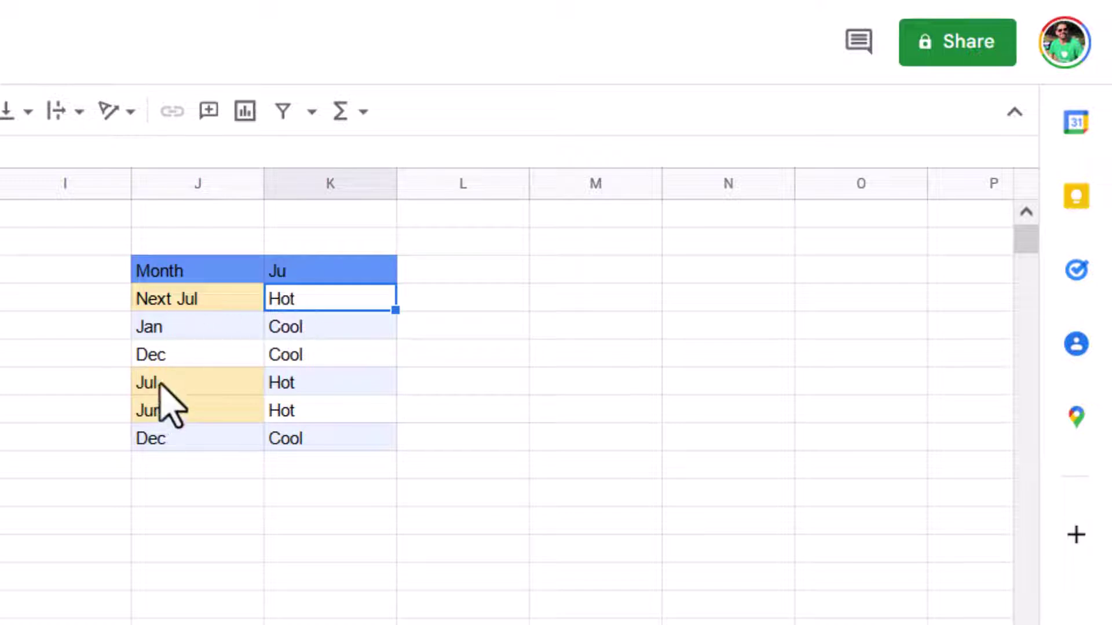
Step: Start an =ifc formula in the cell right of Hot, then cancel it
{"action": "left_click", "coordinate": [180, 411]}
{"action": "left_click", "coordinate": [304, 302]}
{"action": "key", "text": "Right"}
{"action": "type", "text": "=ifc"}
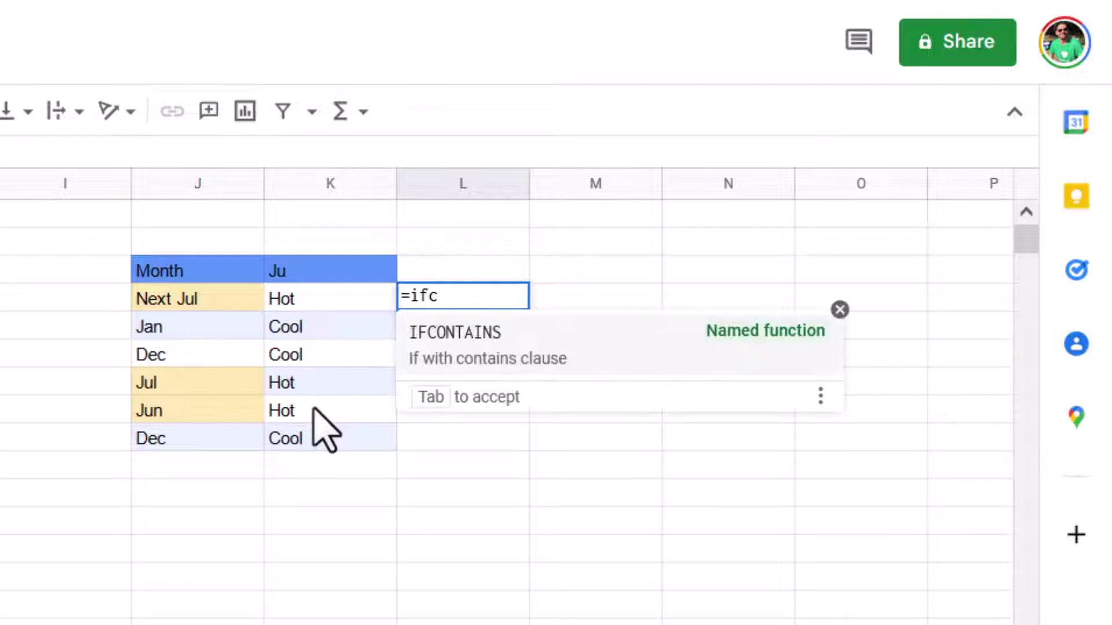
{"action": "key", "text": "Escape"}
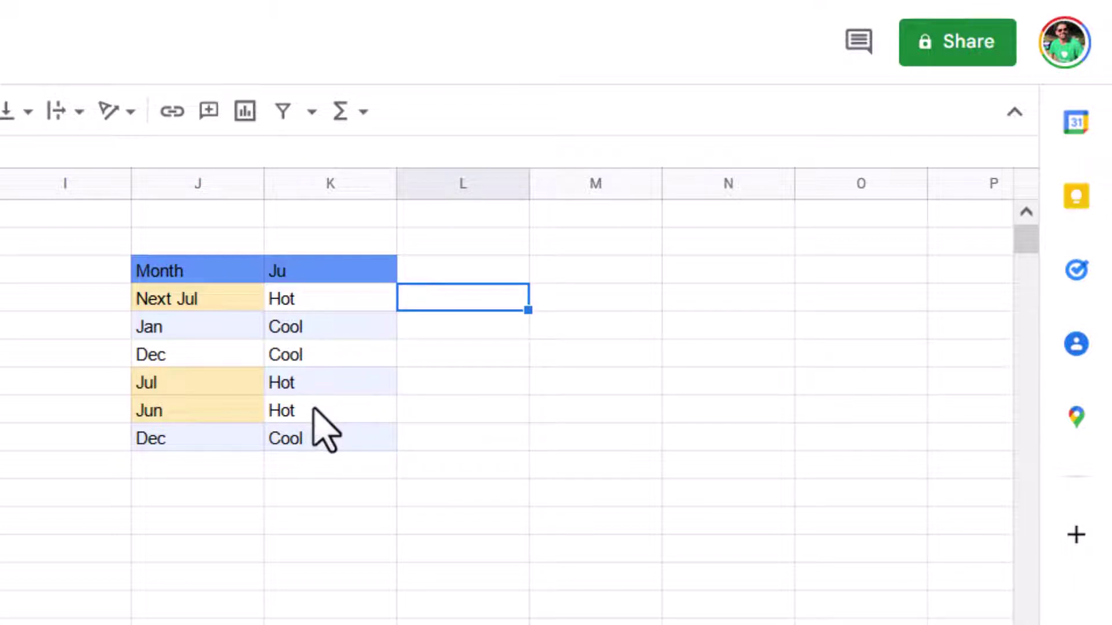
Step: Enter =SEARCH($K$3,J4) in L4 to find Ju in Next Jul
{"action": "type", "text": "=sear"}
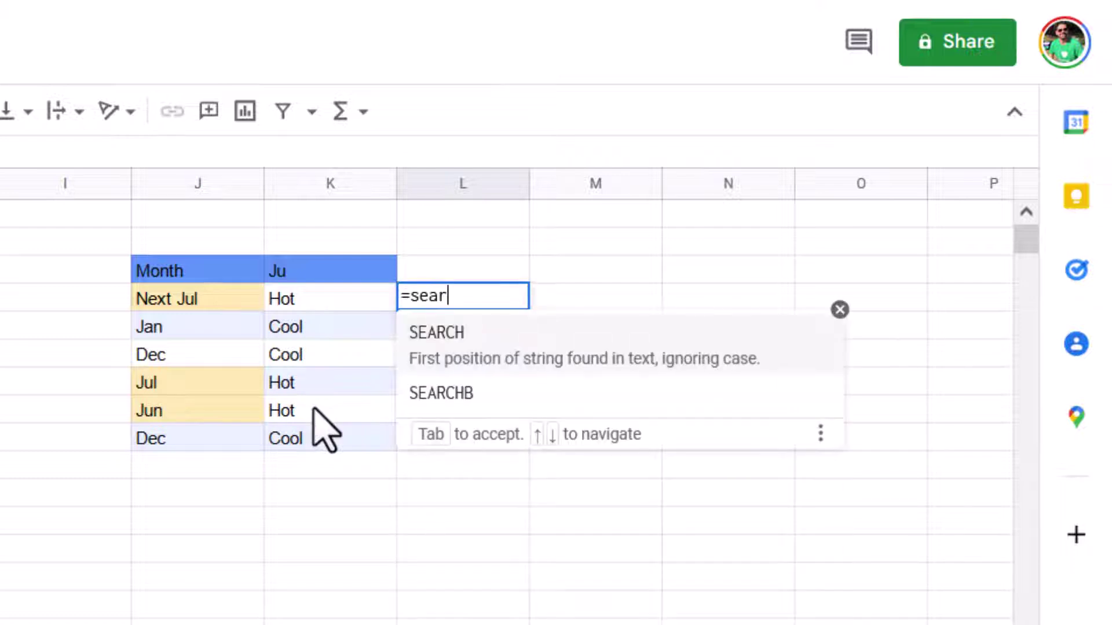
{"action": "key", "text": "Tab"}
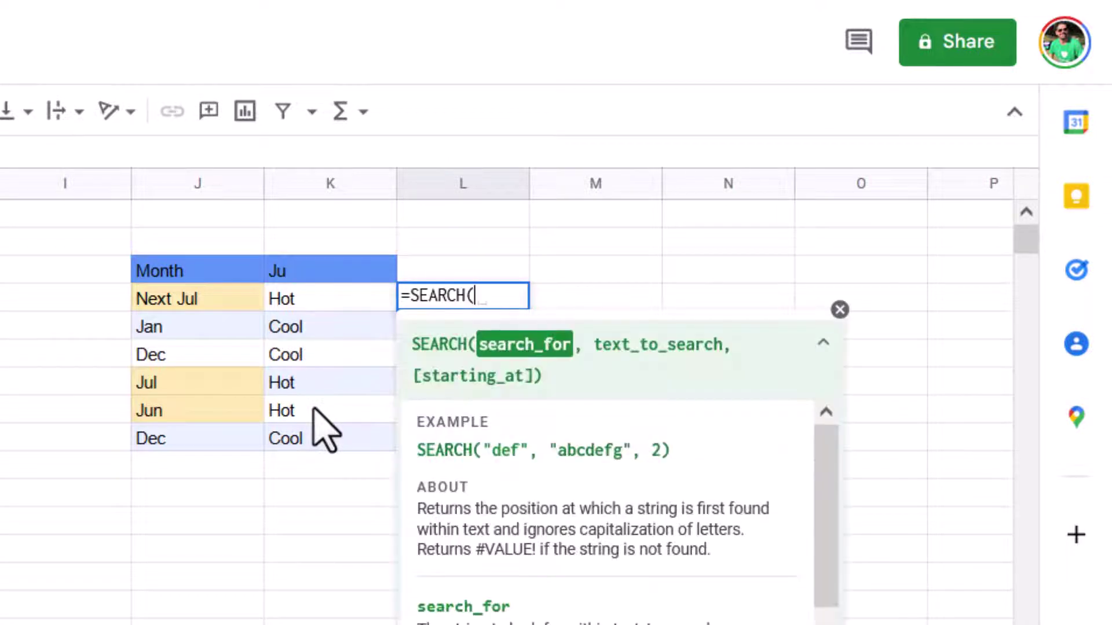
{"action": "key", "text": "Left"}
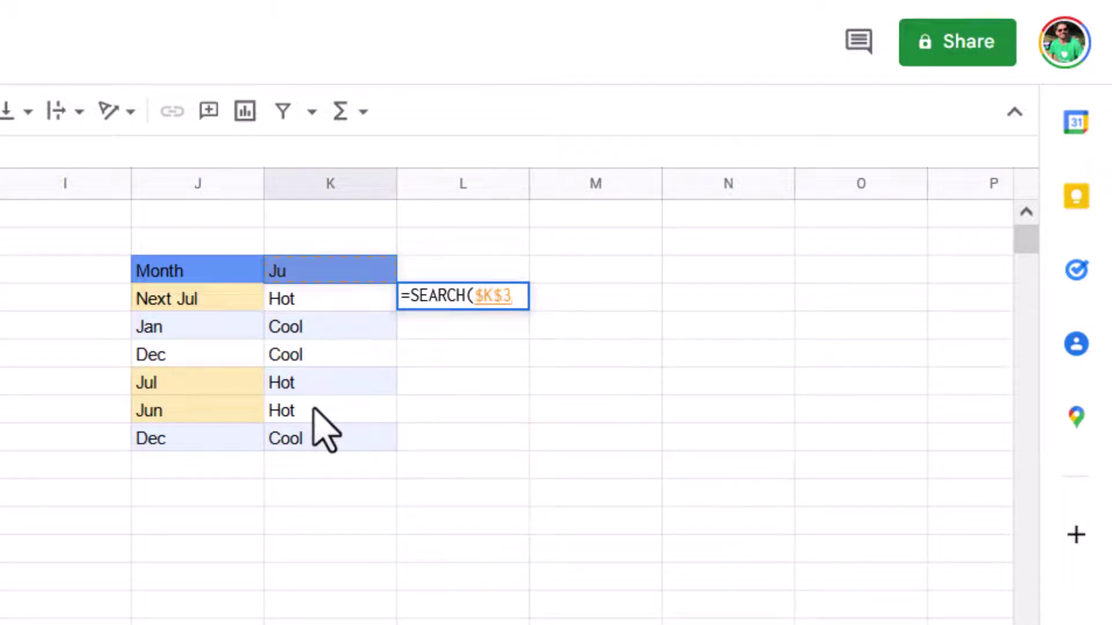
{"action": "type", "text": ","}
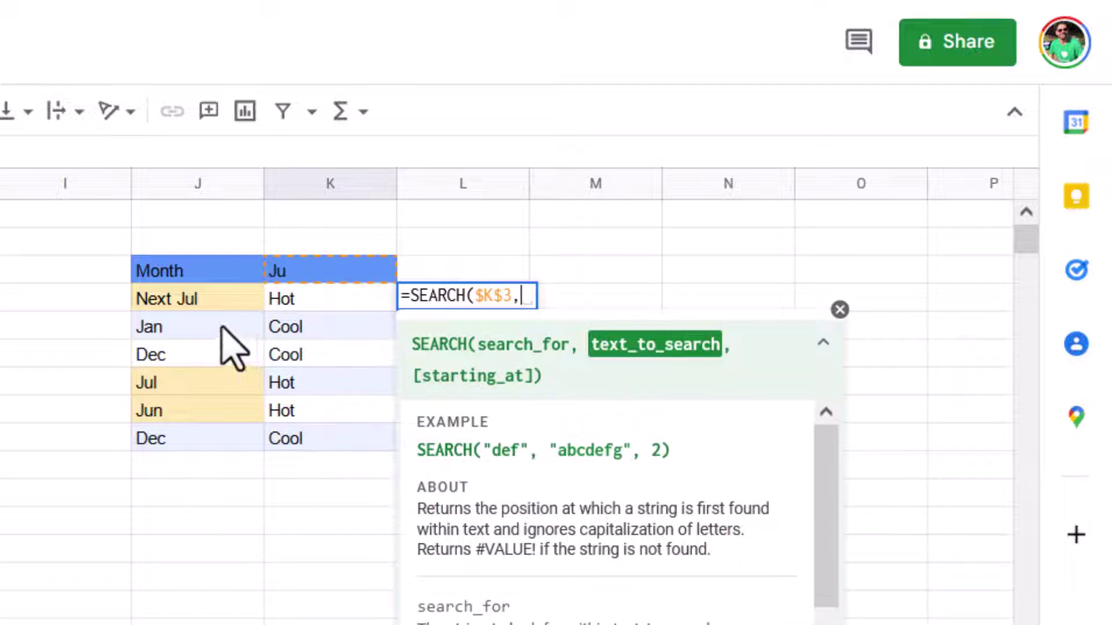
{"action": "left_click", "coordinate": [203, 302]}
{"action": "type", "text": ")"}
{"action": "key", "text": "Return"}
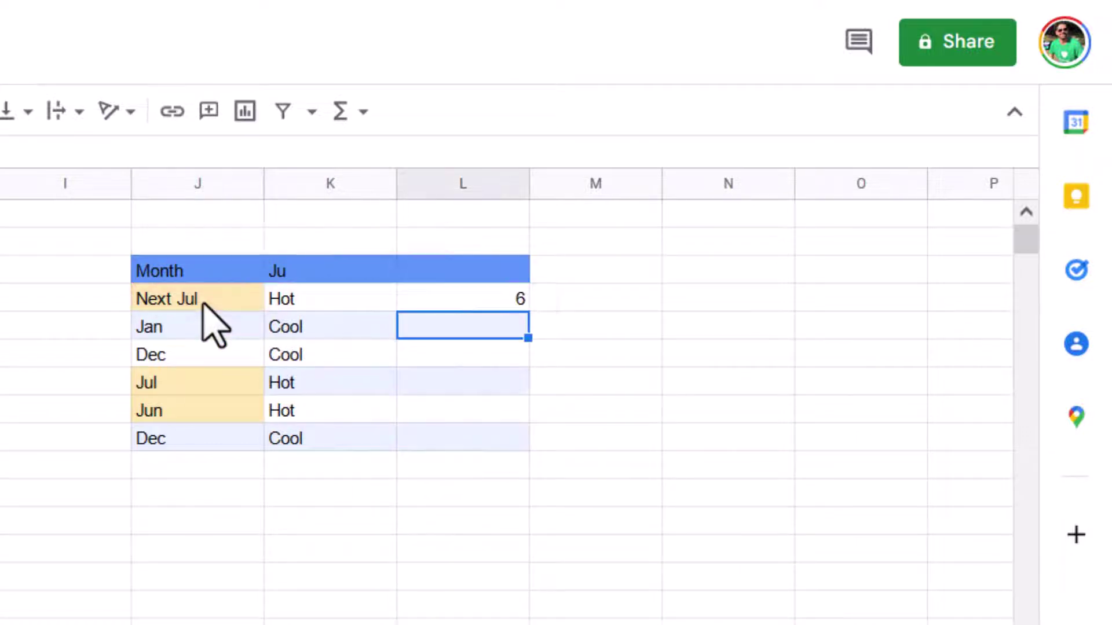
Step: Fill the SEARCH formula down to L11 and check the 6, 1 and #VALUE! results
{"action": "key", "text": "Up"}
{"action": "left_click_drag", "start_coordinate": [528, 310], "coordinate": [501, 459]}
{"action": "left_click", "coordinate": [425, 298]}
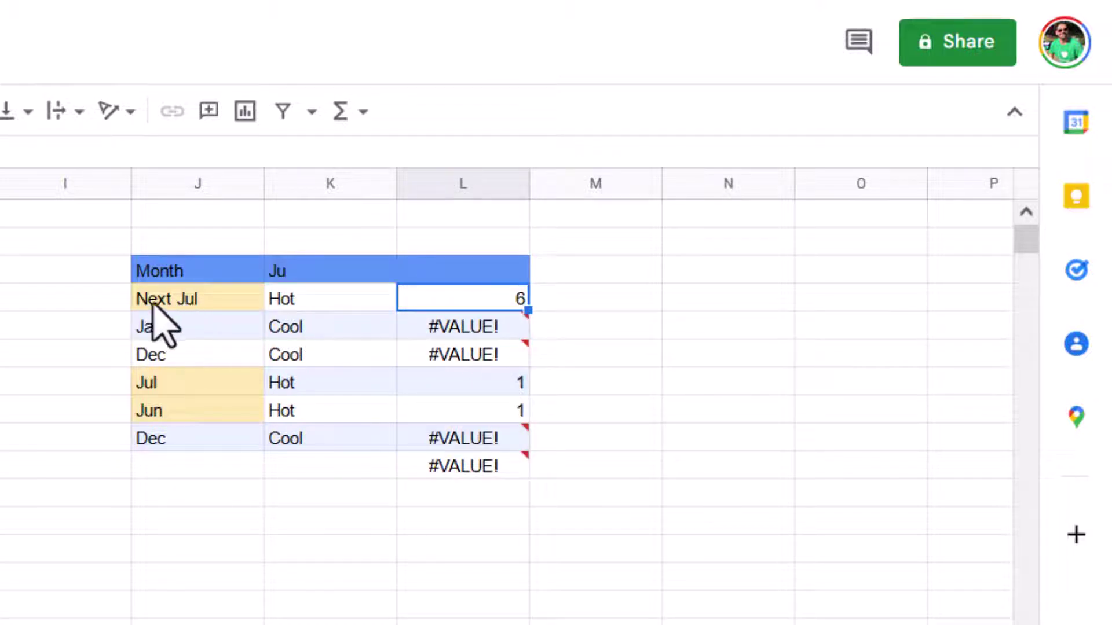
{"action": "left_click", "coordinate": [435, 331]}
{"action": "left_click", "coordinate": [446, 354]}
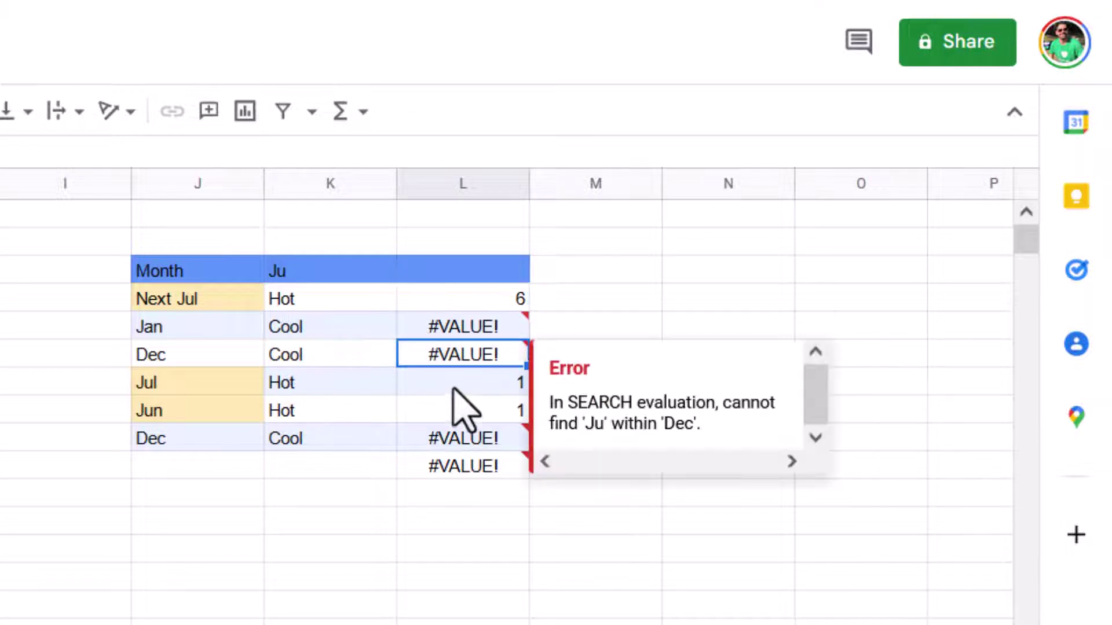
{"action": "left_click", "coordinate": [455, 410]}
{"action": "left_click", "coordinate": [455, 463]}
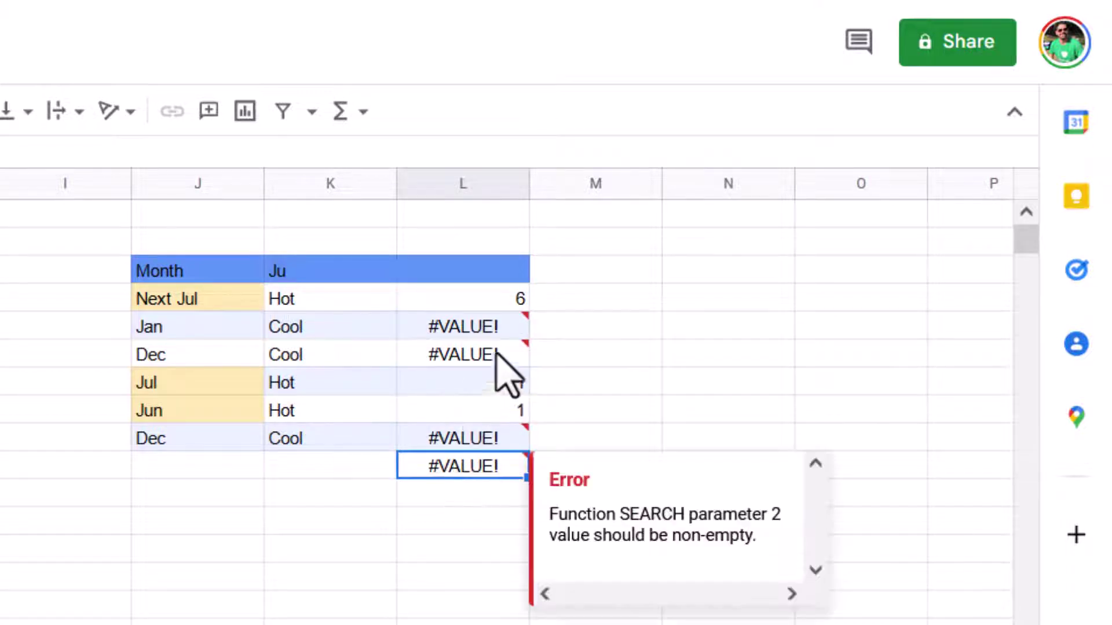
{"action": "left_click", "coordinate": [478, 300]}
{"action": "left_click", "coordinate": [536, 302]}
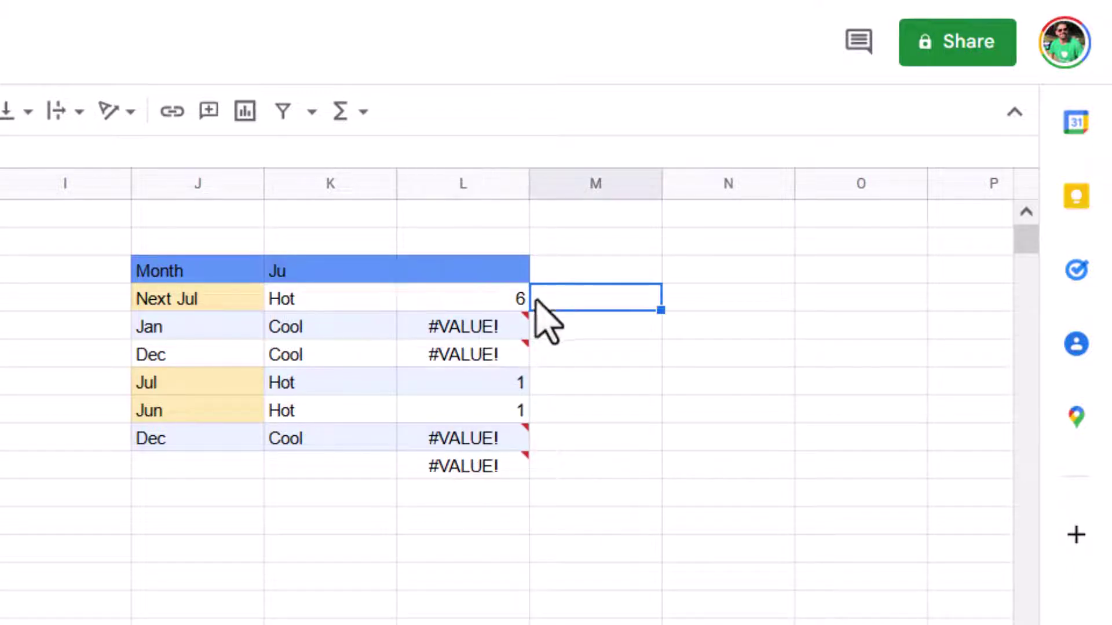
Step: Enter =ISERROR(SEARCH($K$3,J4)) in M4 and fill it down, giving FALSE for Ju months
{"action": "type", "text": "=iser"}
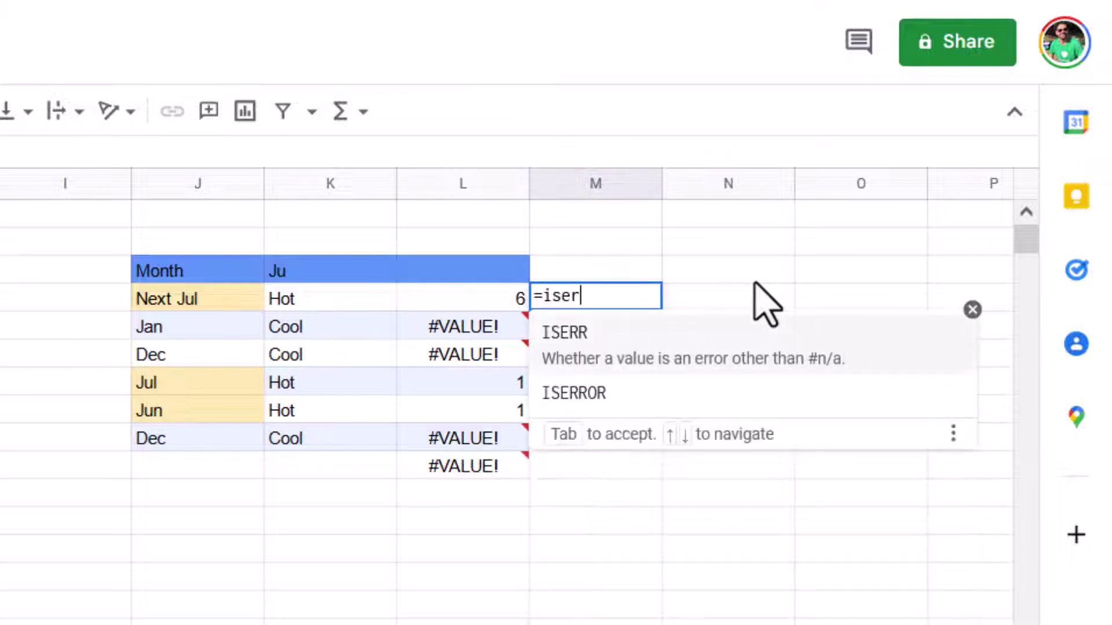
{"action": "type", "text": "r"}
{"action": "key", "text": "Down"}
{"action": "key", "text": "Tab"}
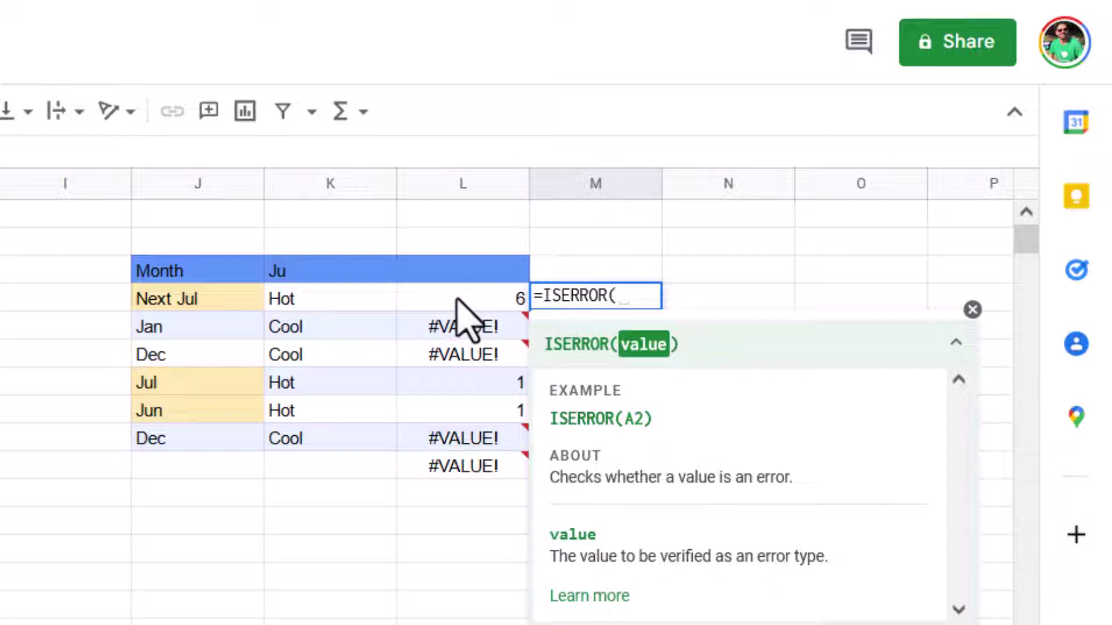
{"action": "type", "text": "sea"}
{"action": "key", "text": "Tab"}
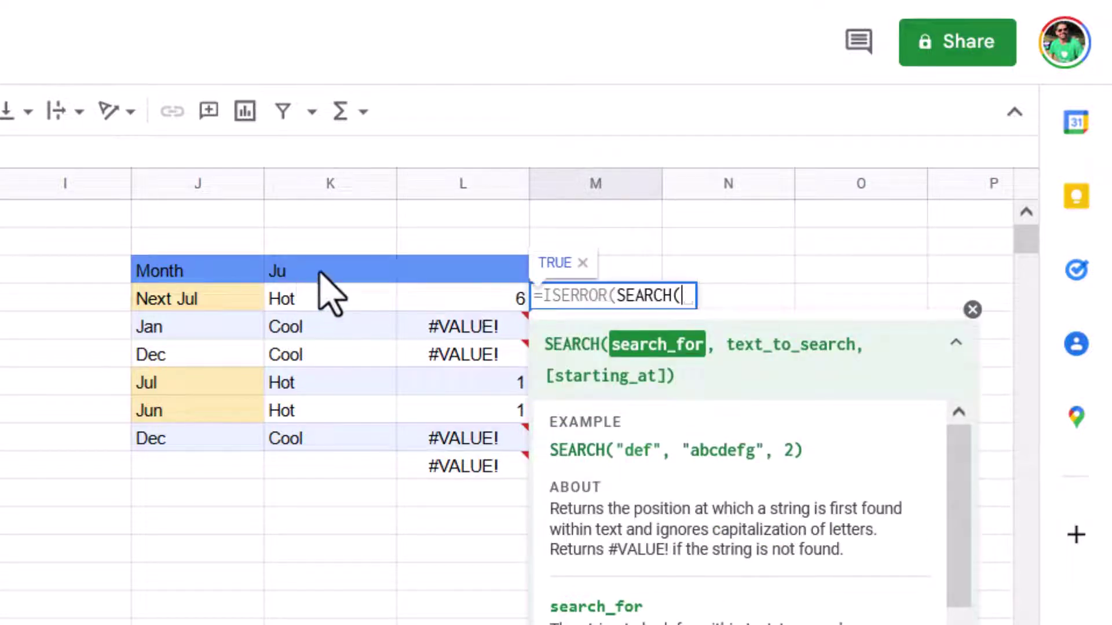
{"action": "left_click", "coordinate": [319, 271]}
{"action": "key", "text": "F4"}
{"action": "type", "text": ","}
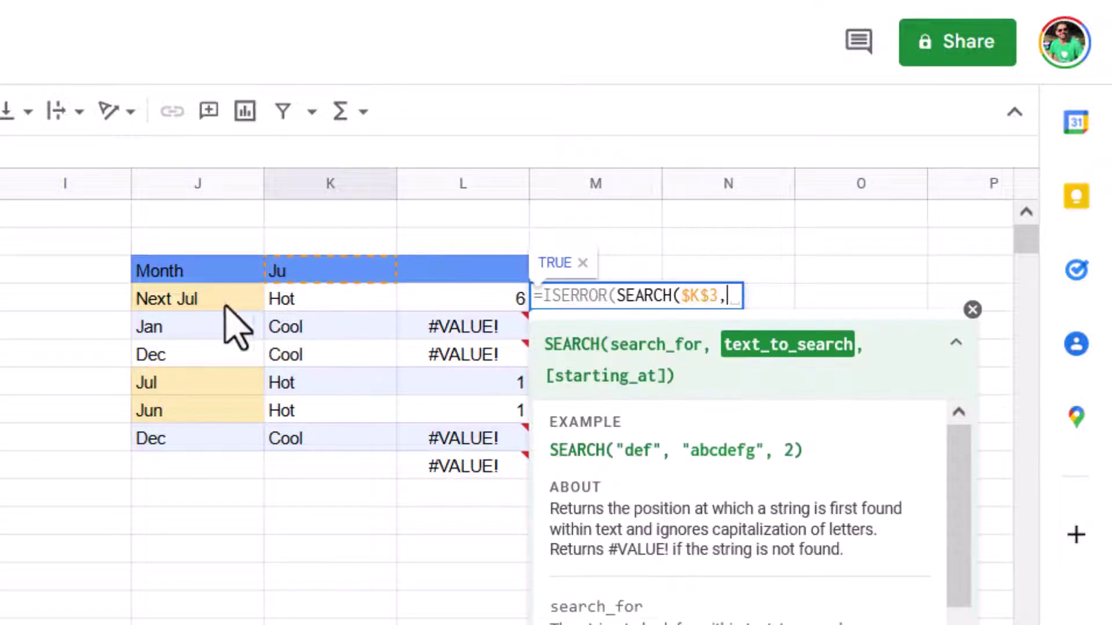
{"action": "left_click", "coordinate": [219, 307]}
{"action": "type", "text": "))"}
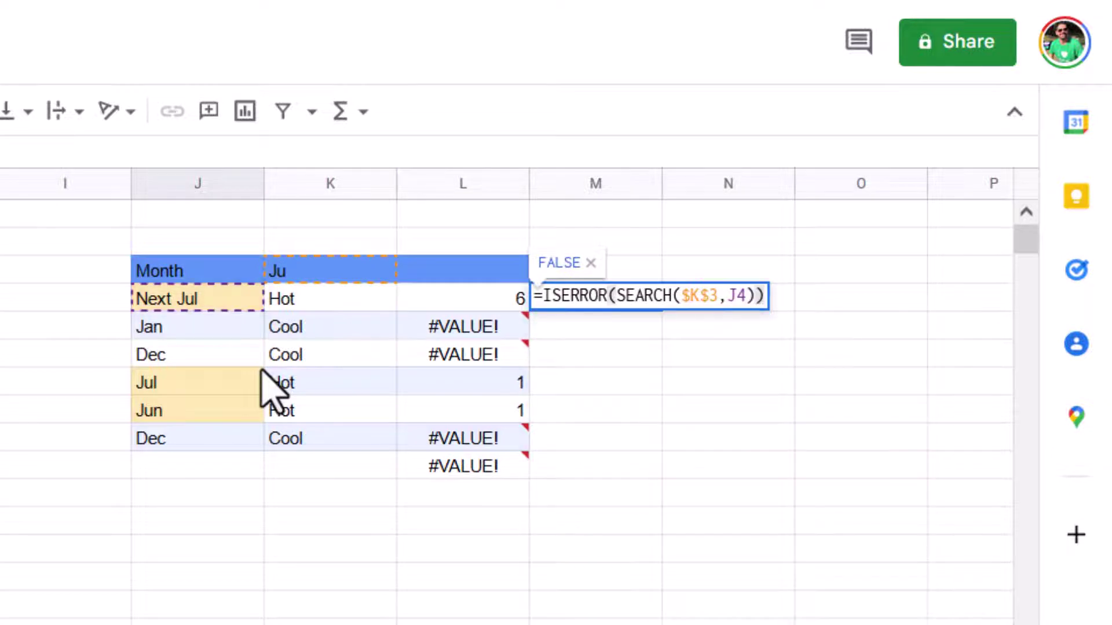
{"action": "key", "text": "ctrl+Return"}
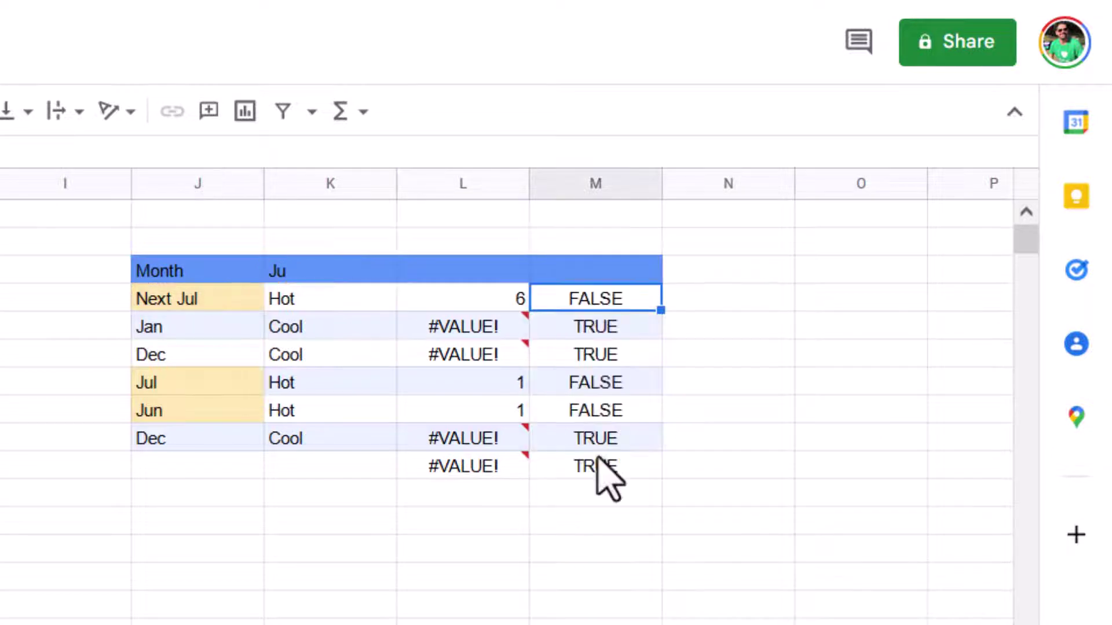
{"action": "left_click", "coordinate": [338, 298]}
{"action": "key", "text": "Down"}
{"action": "key", "text": "Down"}
{"action": "key", "text": "Down"}
{"action": "key", "text": "Down"}
{"action": "key", "text": "Down"}
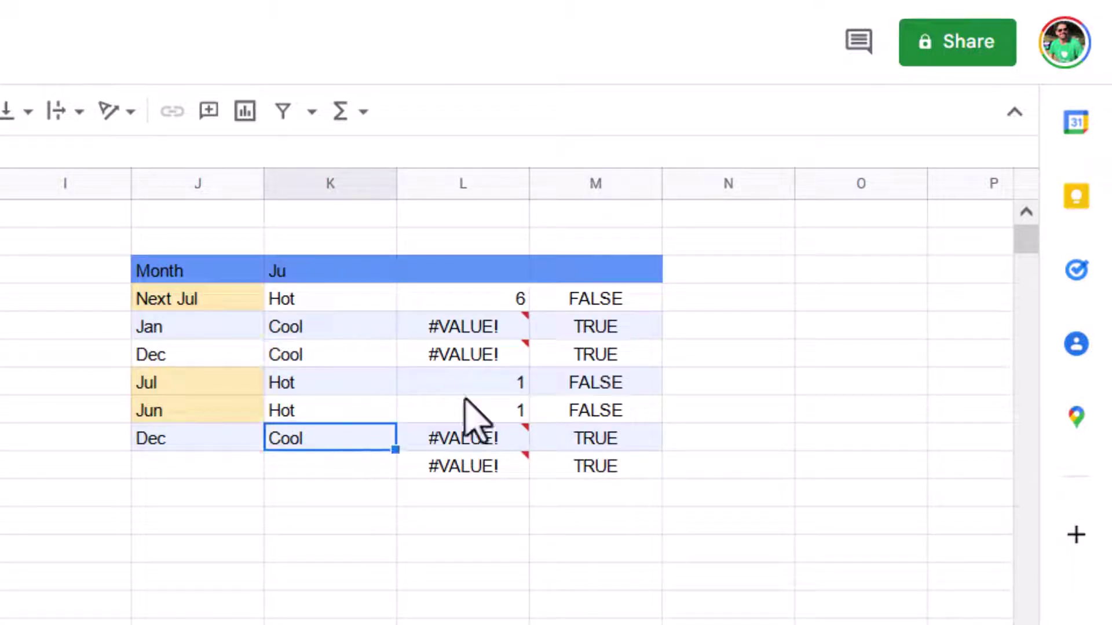
Step: Wrap M4's formula as =IF(ISERROR(SEARCH($K$3,J4)),FALSE,TRUE)
{"action": "left_click", "coordinate": [553, 304]}
{"action": "double_click", "coordinate": [571, 302]}
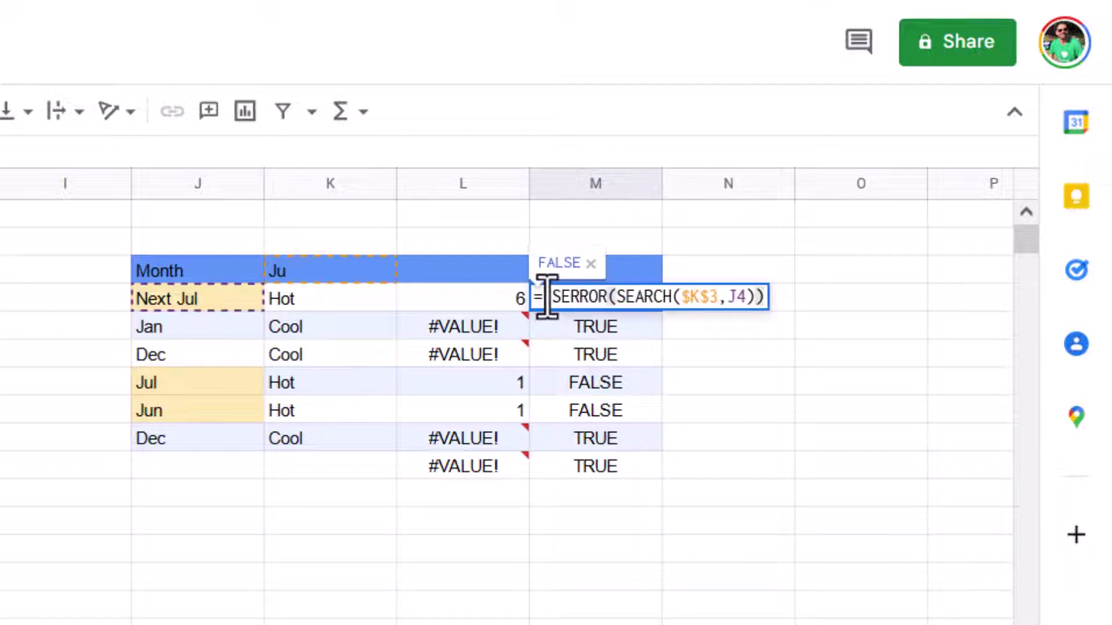
{"action": "left_click", "coordinate": [546, 297]}
{"action": "type", "text": "IF("}
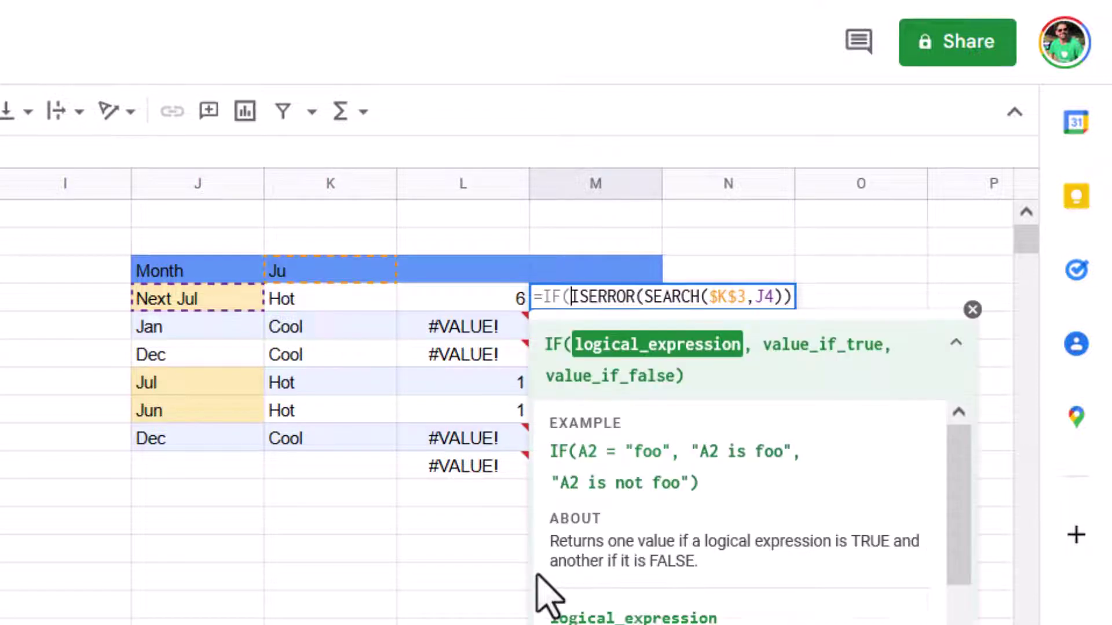
{"action": "left_click", "coordinate": [778, 297]}
{"action": "key", "text": "End"}
{"action": "type", "text": ","}
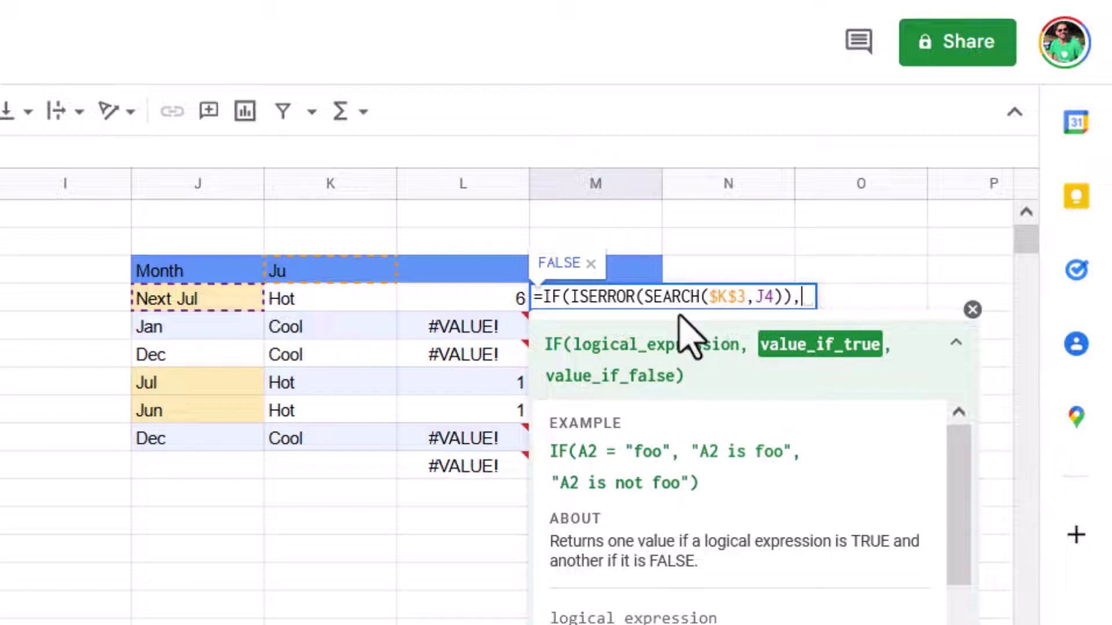
{"action": "type", "text": "FALSE"}
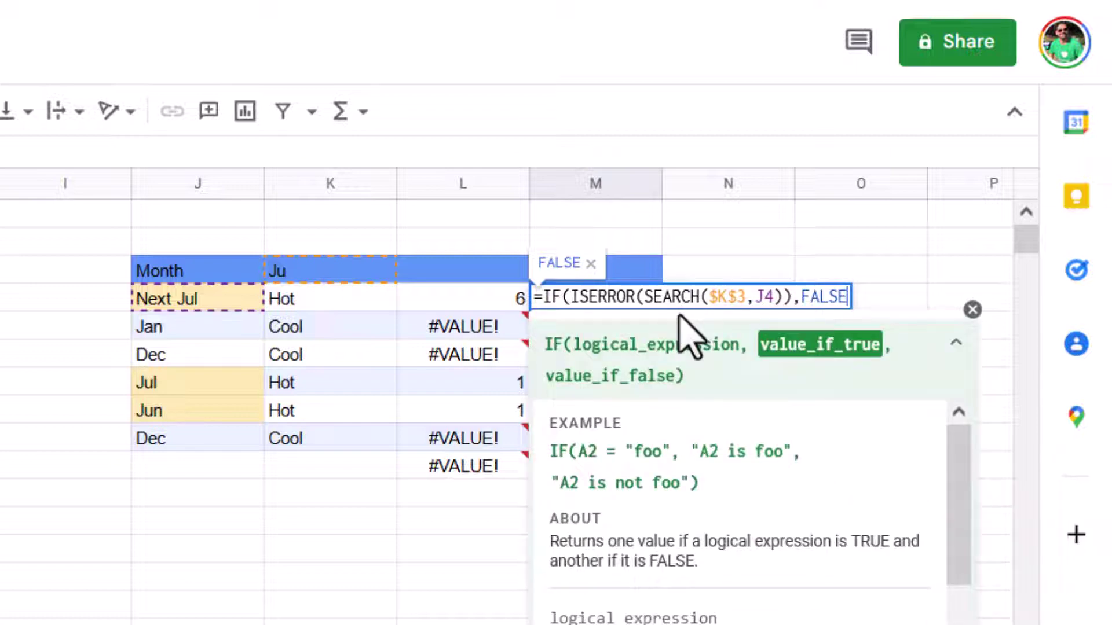
{"action": "type", "text": ",TRUE)"}
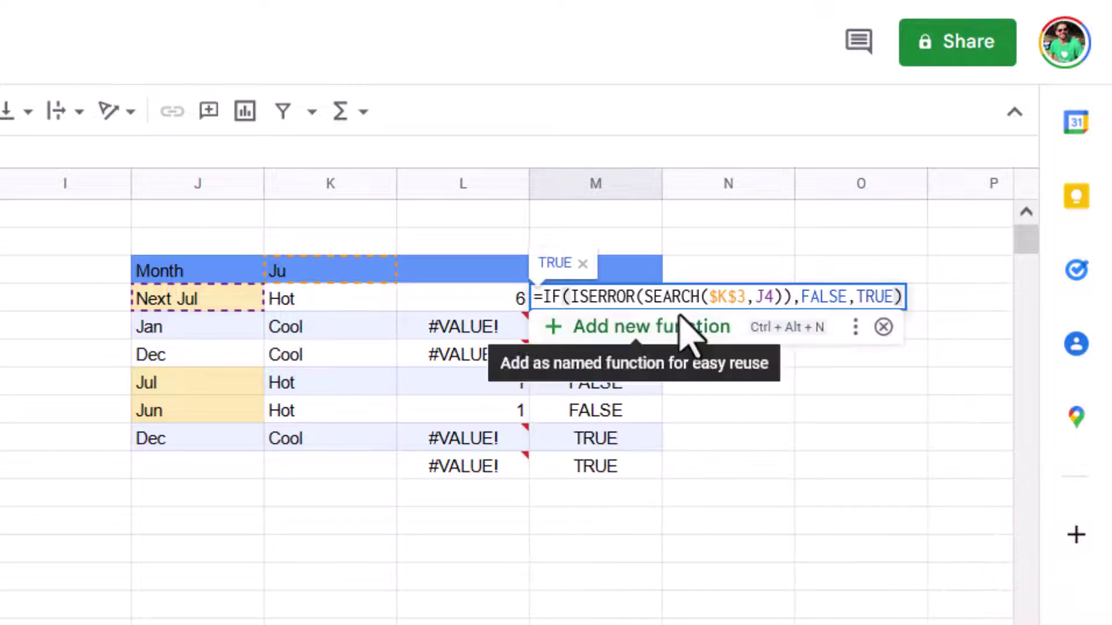
{"action": "key", "text": "Return"}
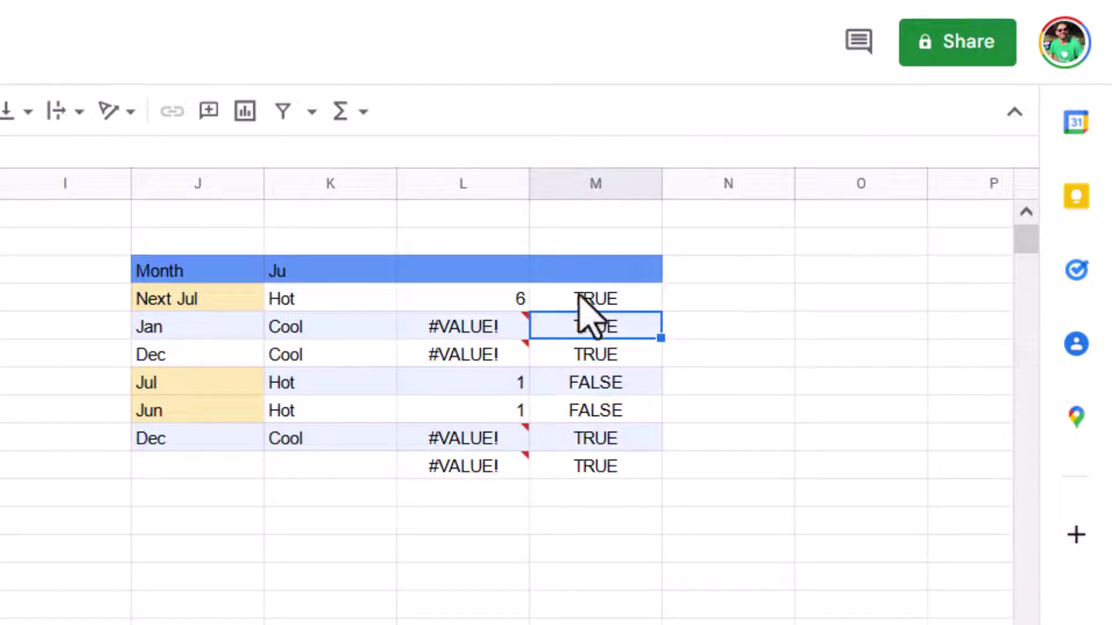
Step: Copy the IF formula down to row 10 and check several results
{"action": "left_click", "coordinate": [578, 294]}
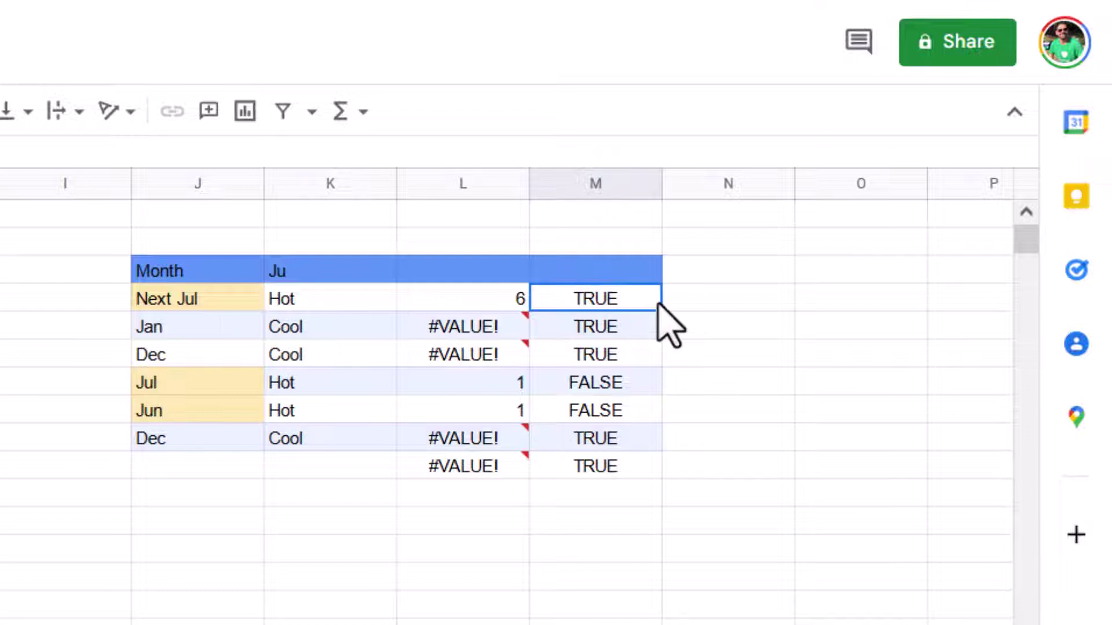
{"action": "left_click_drag", "start_coordinate": [661, 311], "coordinate": [655, 473]}
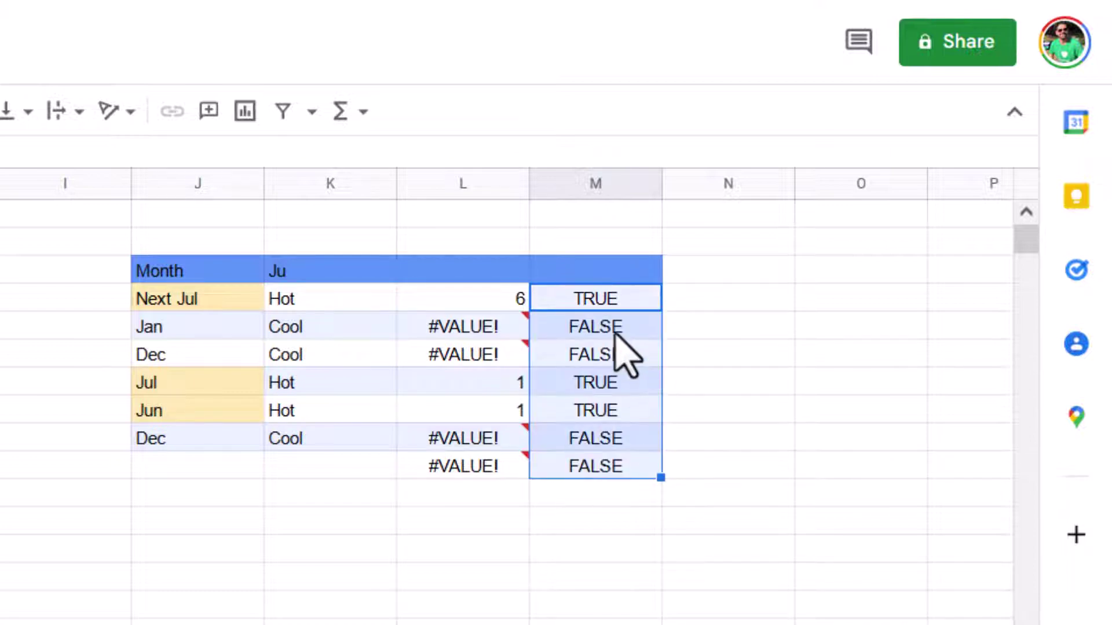
{"action": "left_click", "coordinate": [620, 355]}
{"action": "left_click", "coordinate": [605, 410]}
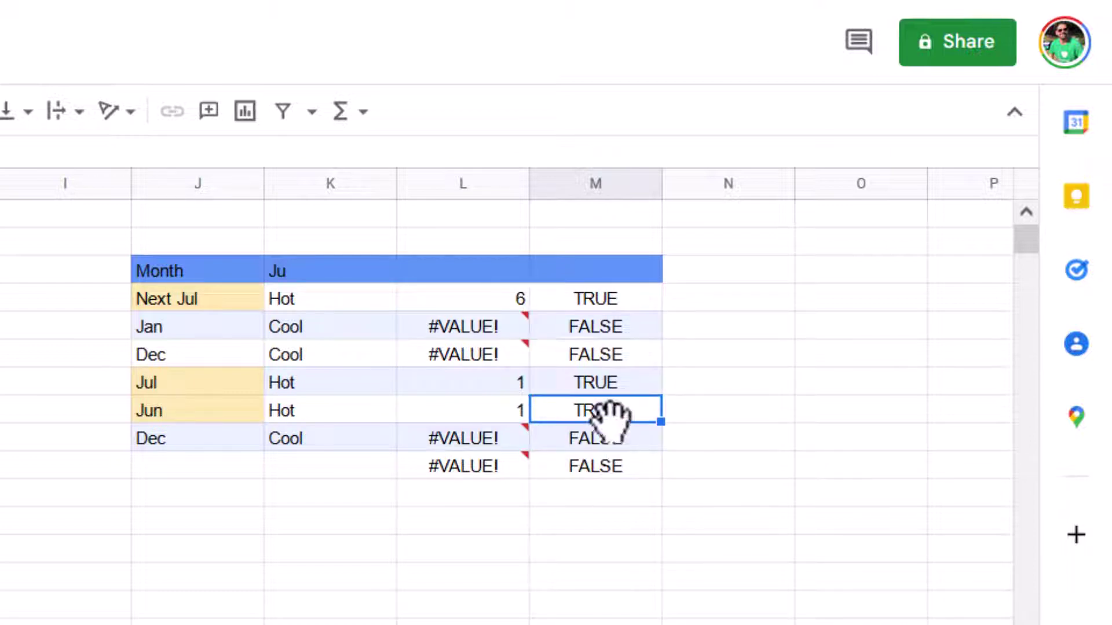
{"action": "left_click", "coordinate": [611, 440]}
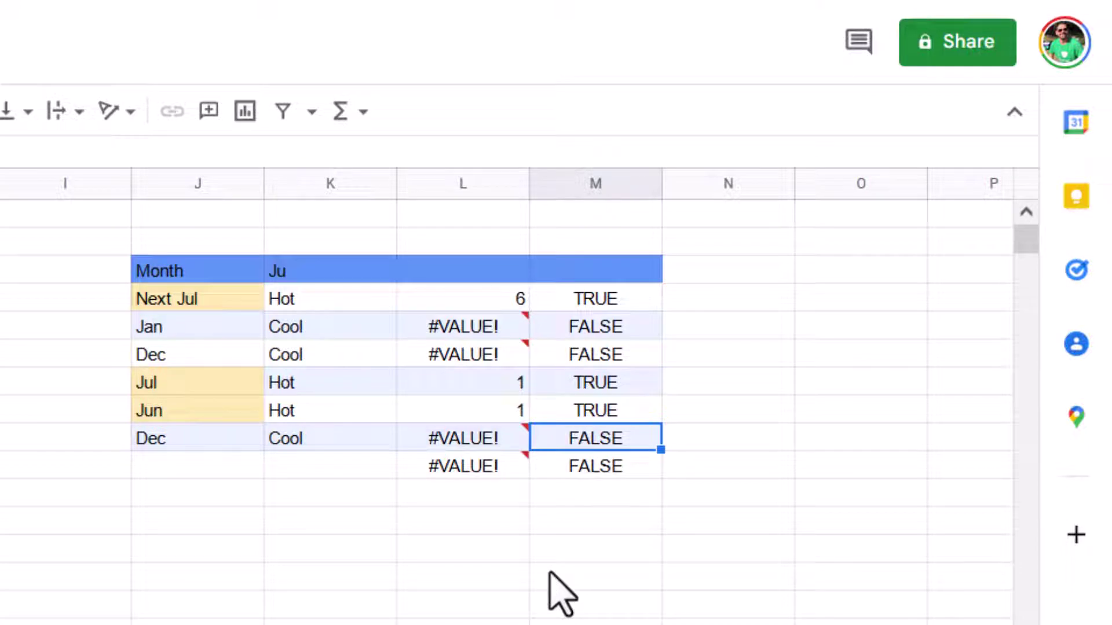
Step: Define a named function from M4's formula, opening a draft called MY_FUNCTION1
{"action": "left_click", "coordinate": [623, 298]}
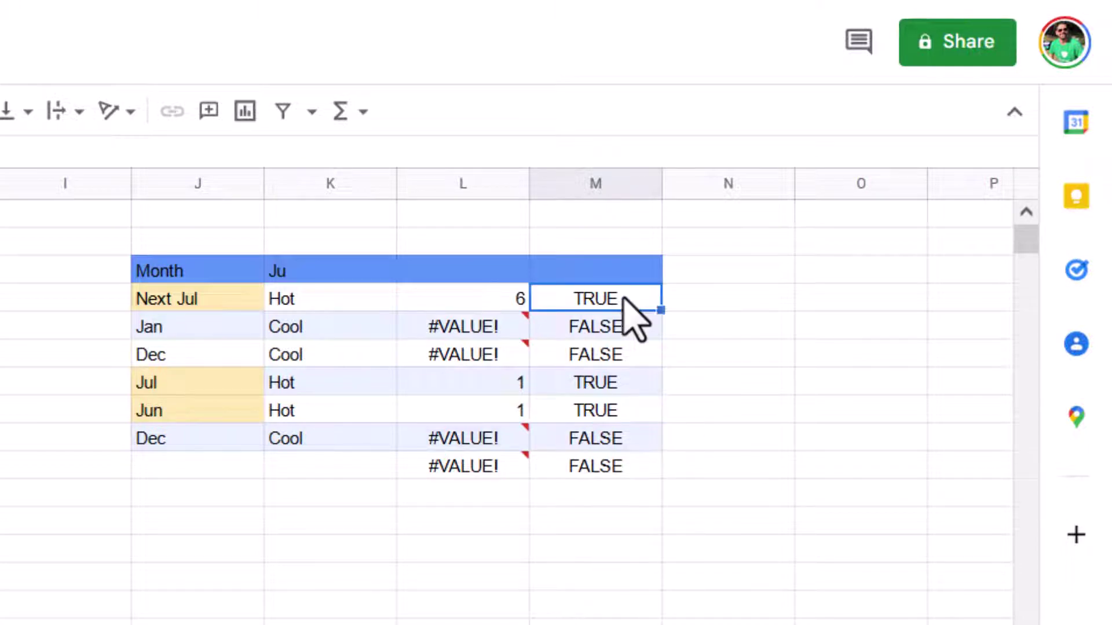
{"action": "right_click", "coordinate": [625, 300]}
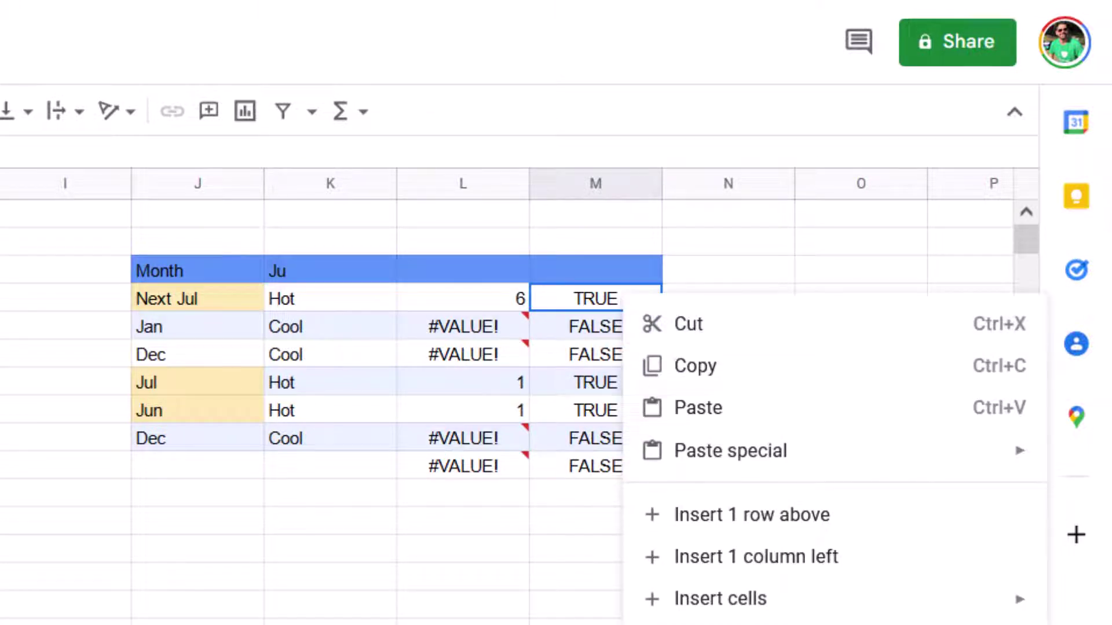
{"action": "mouse_move", "coordinate": [941, 499]}
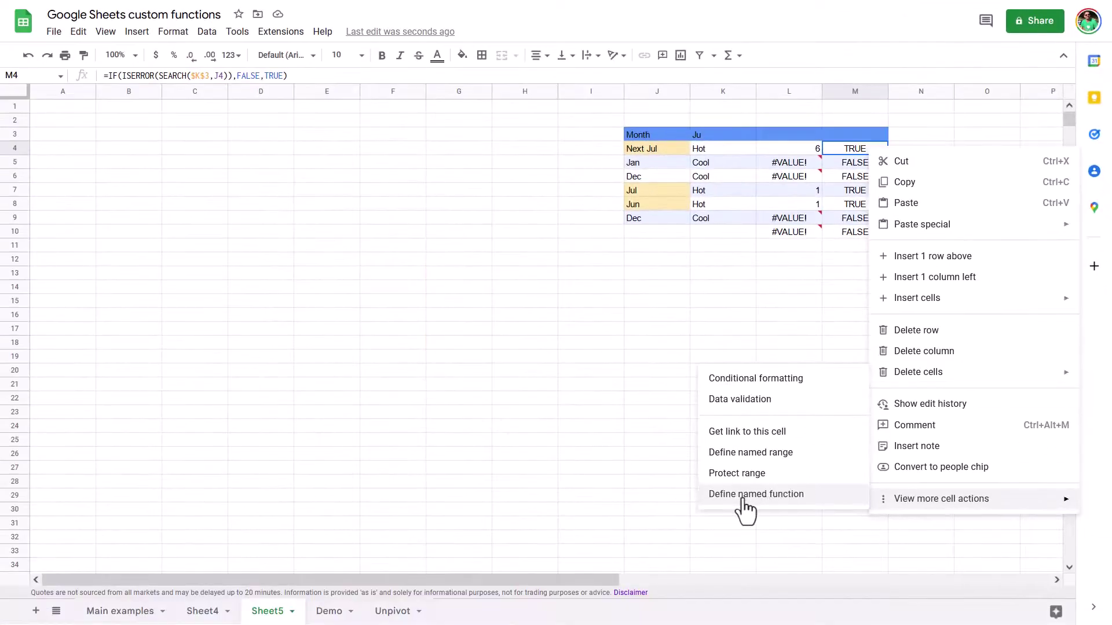
{"action": "left_click", "coordinate": [769, 495]}
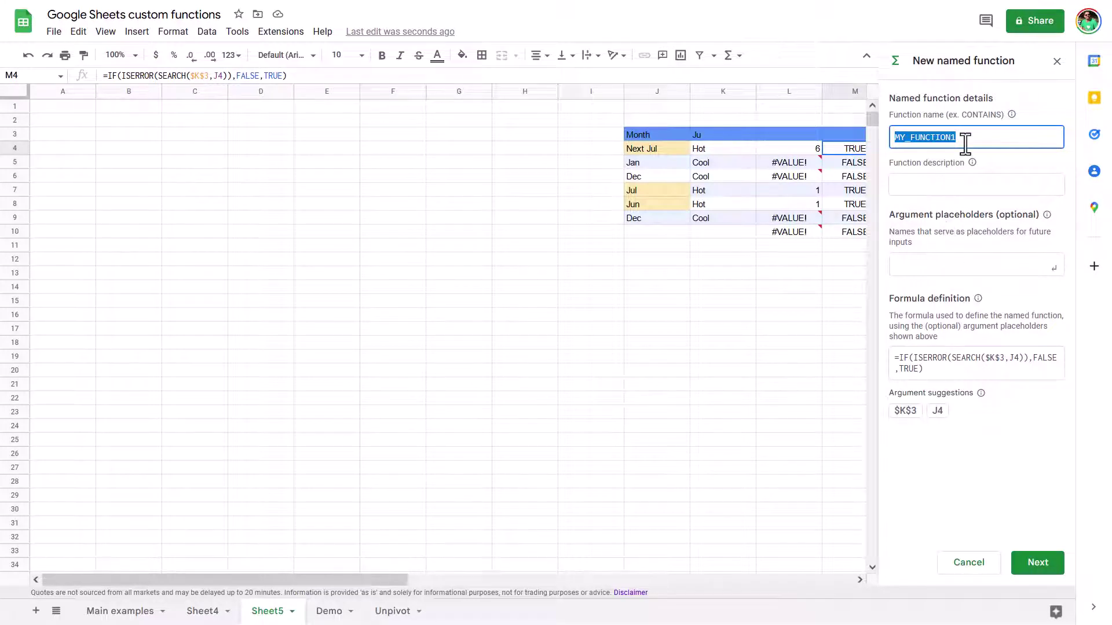
Step: Name it IF_CONTAINS, describe it, and add placeholders text_to_check, cell_to_check, value_if_true, value_if_false
{"action": "type", "text": "IF_CONTAINS"}
{"action": "left_click", "coordinate": [941, 187]}
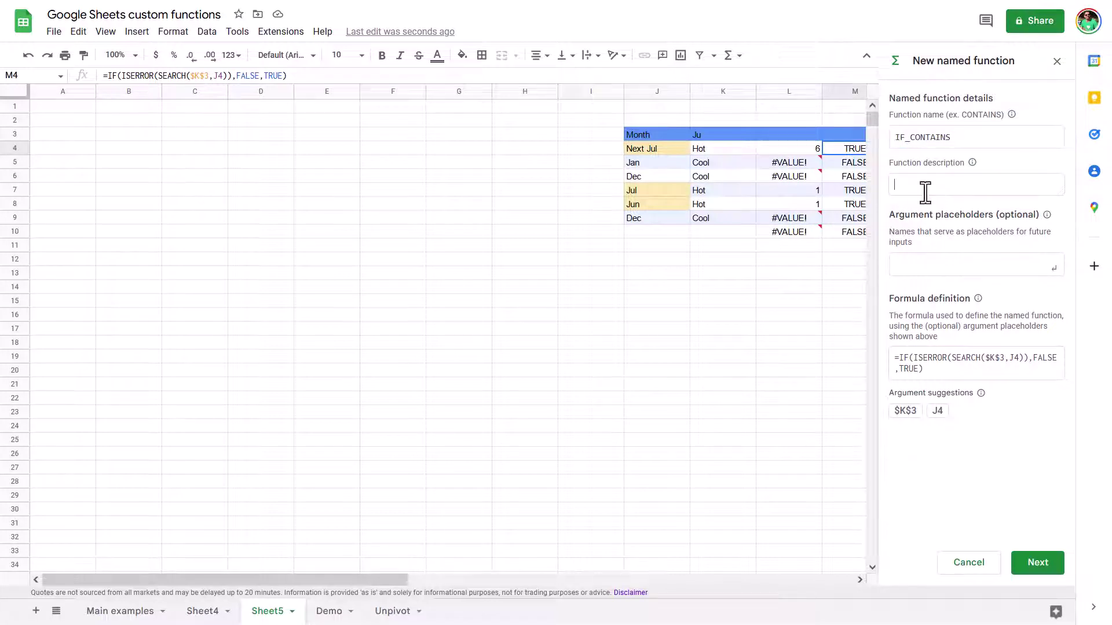
{"action": "type", "text": "Test"}
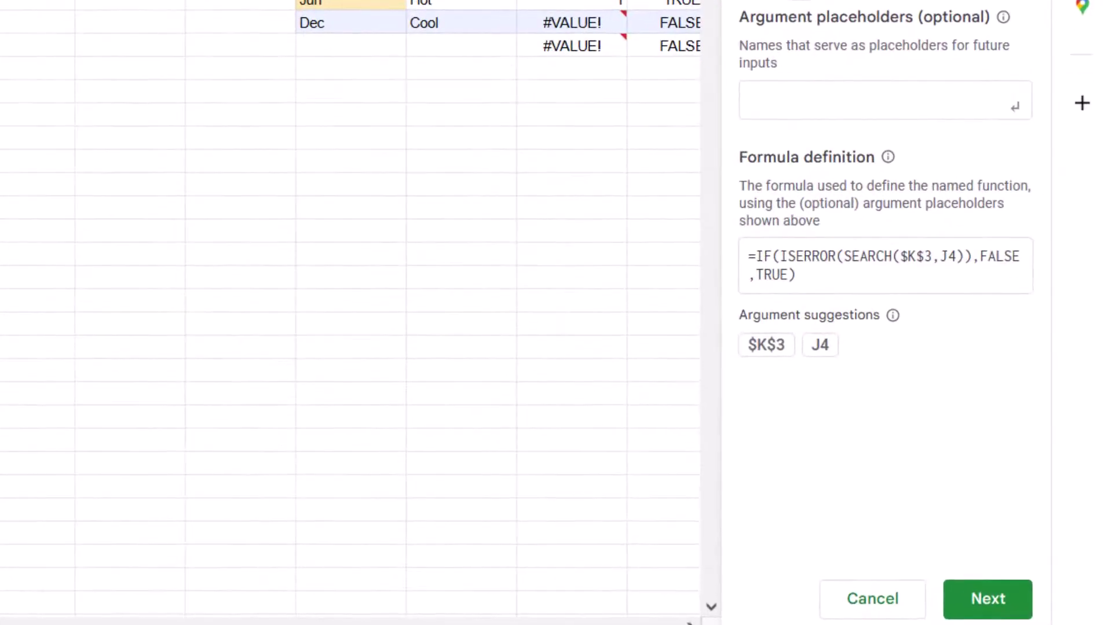
{"action": "left_click", "coordinate": [941, 270]}
{"action": "type", "text": "text_t"}
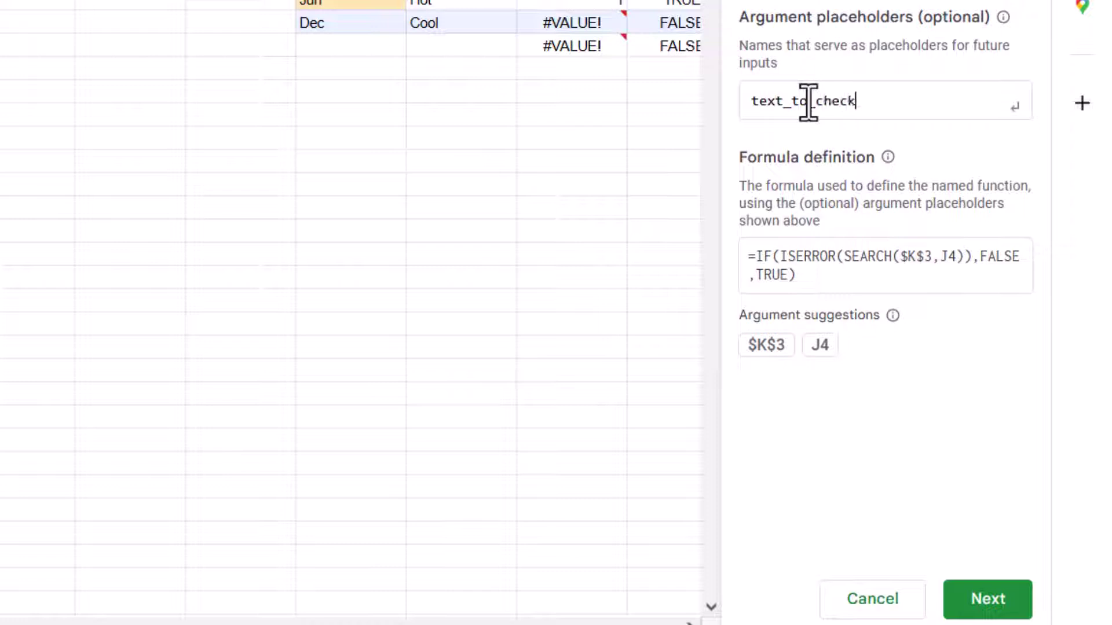
{"action": "type", "text": "o_check"}
{"action": "key", "text": "Return"}
{"action": "type", "text": "cell_to_check"}
{"action": "key", "text": "Return"}
{"action": "type", "text": "value_if_true"}
{"action": "key", "text": "Return"}
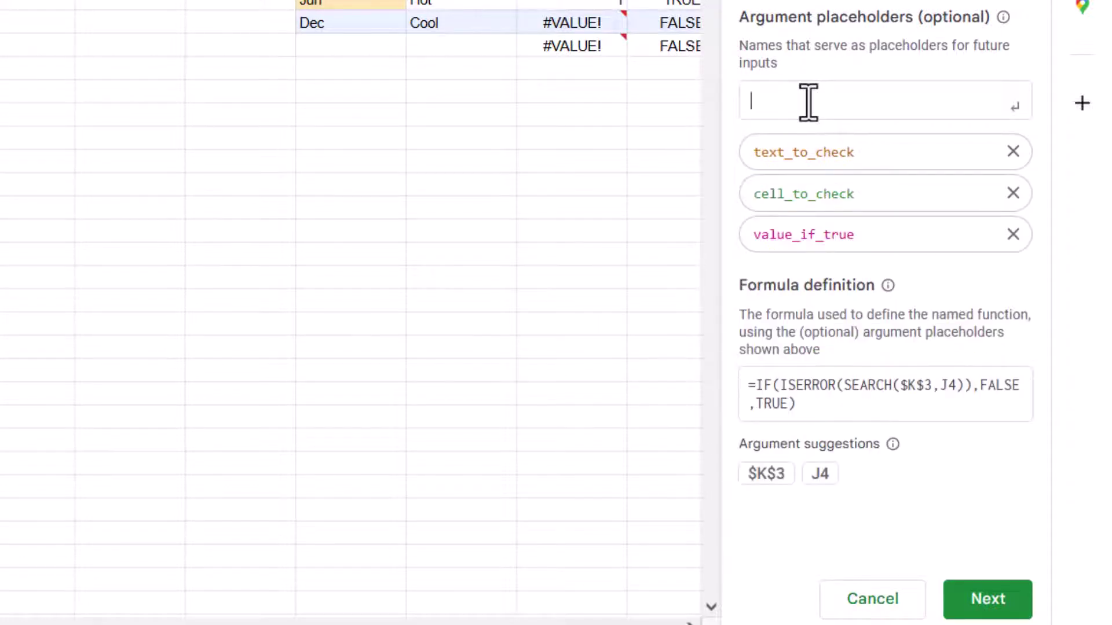
{"action": "type", "text": "value_if_false"}
Step: Replace $K$3 with text_to_check and J4 with cell_to_check in the formula
{"action": "left_click", "coordinate": [779, 512]}
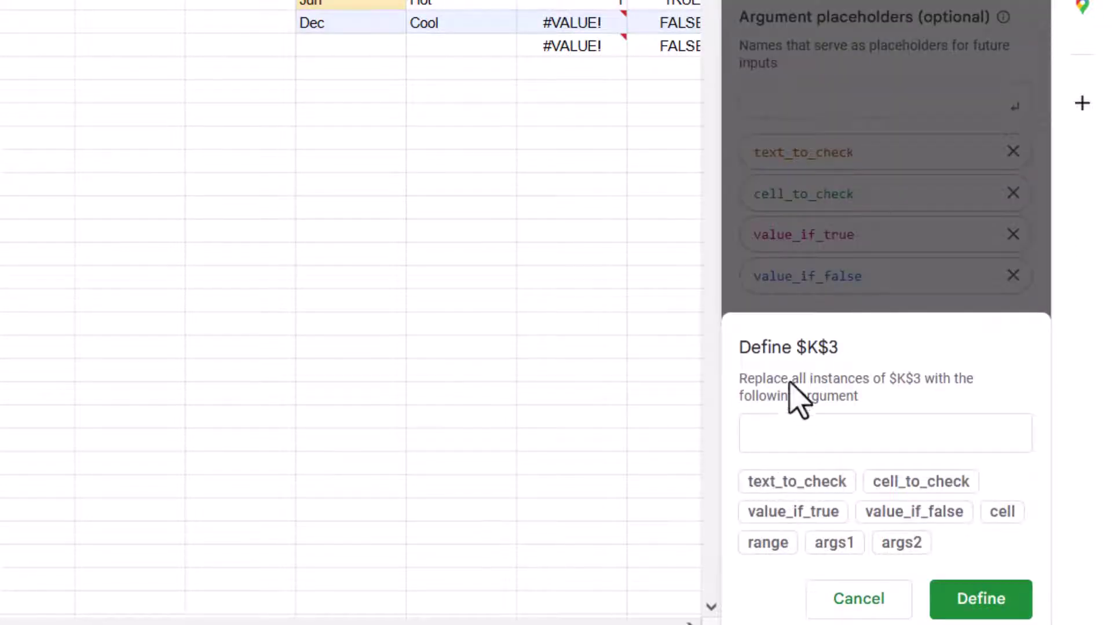
{"action": "left_click", "coordinate": [770, 490]}
{"action": "left_click", "coordinate": [955, 596]}
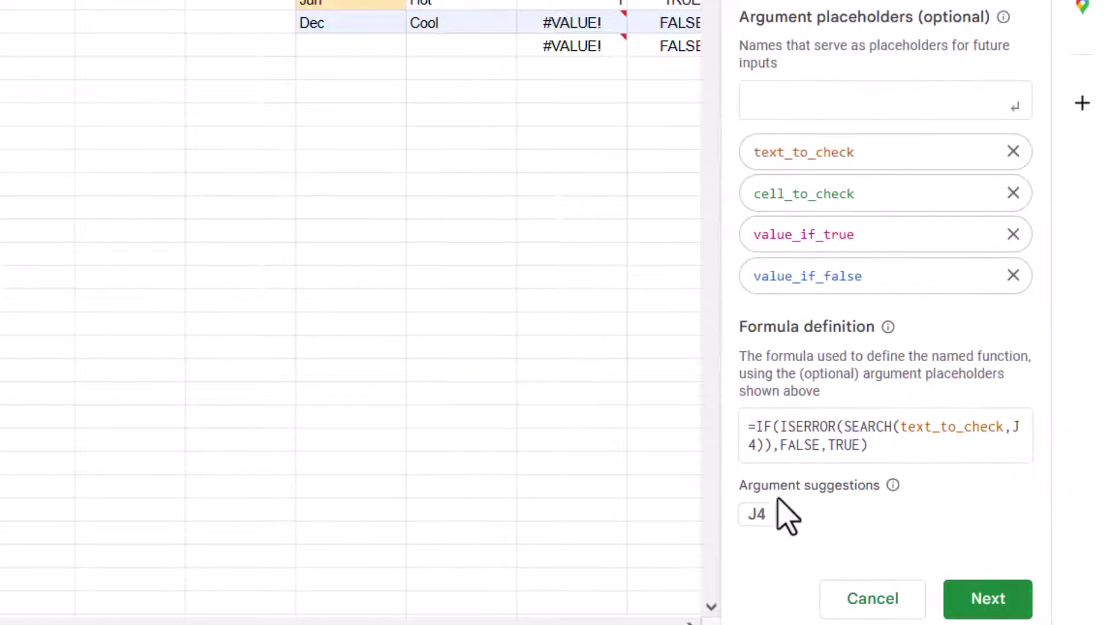
{"action": "left_click", "coordinate": [753, 518]}
{"action": "left_click", "coordinate": [916, 487]}
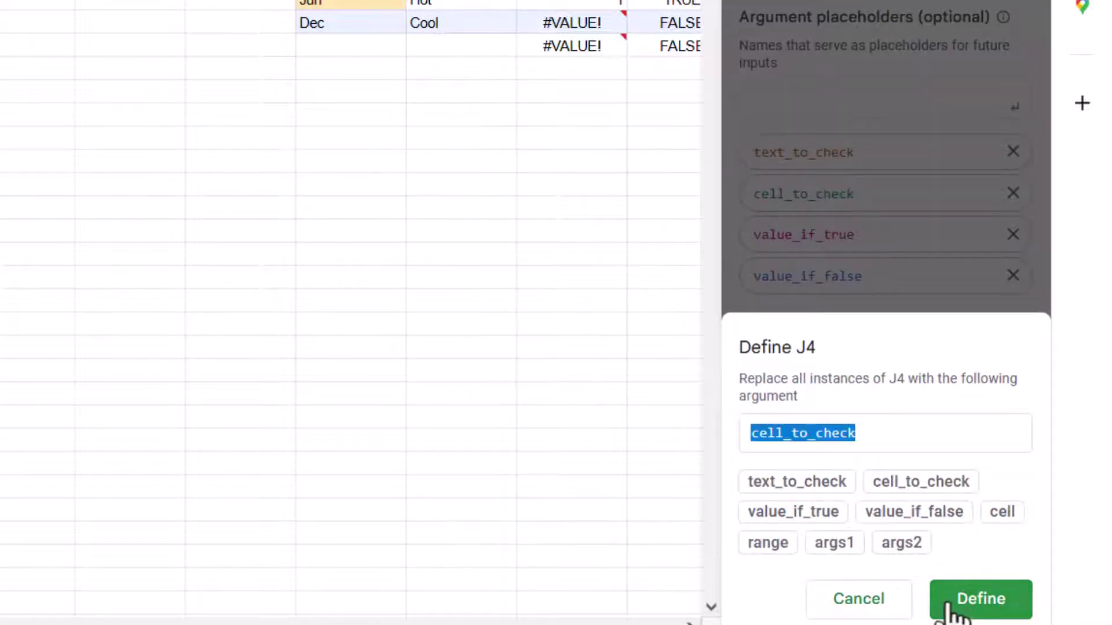
{"action": "left_click", "coordinate": [961, 607]}
Step: Replace FALSE with value_if_false and TRUE with value_if_true in the formula
{"action": "double_click", "coordinate": [882, 446]}
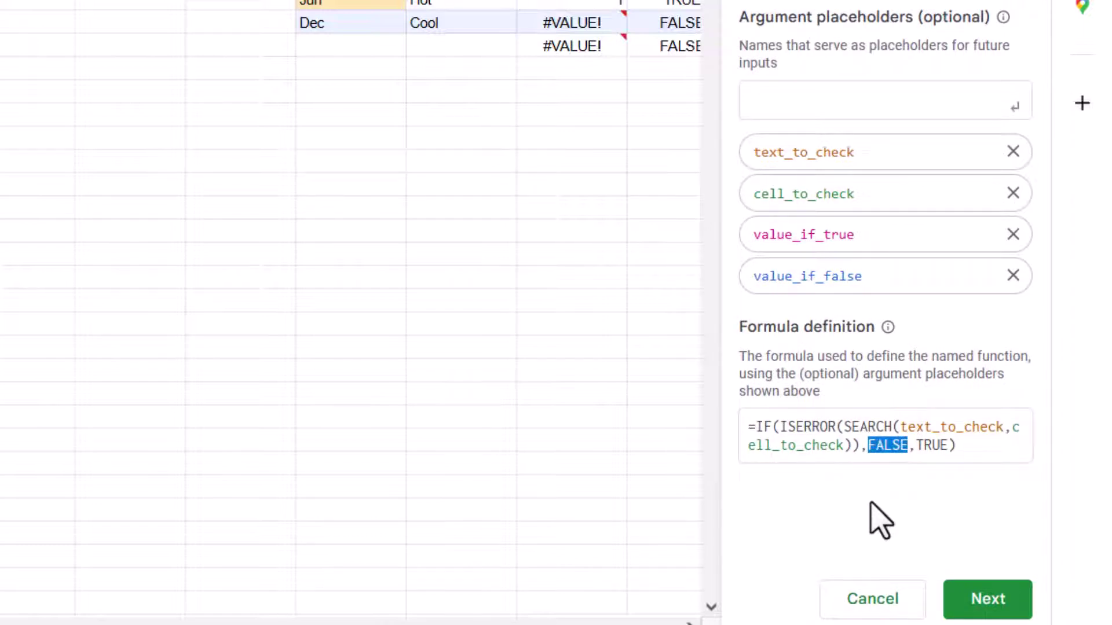
{"action": "type", "text": "value_"}
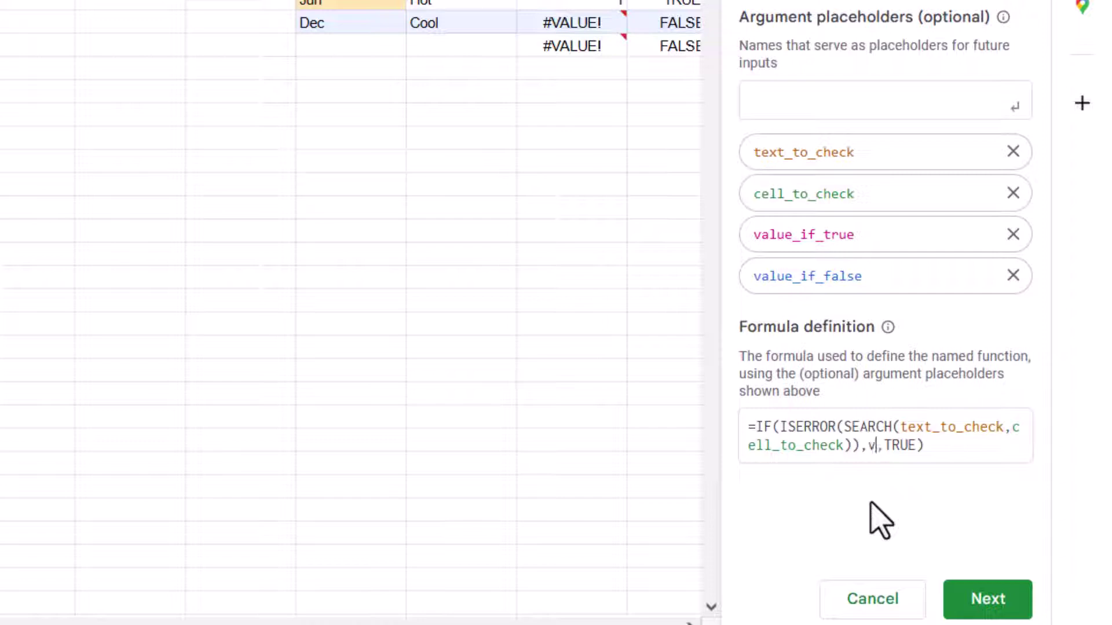
{"action": "type", "text": "if"}
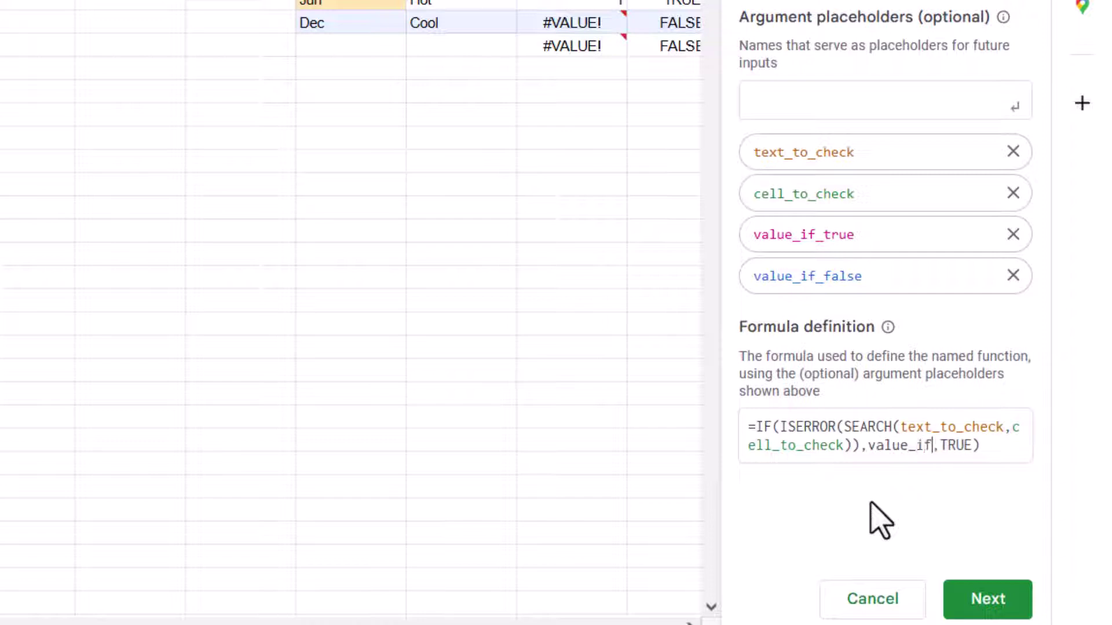
{"action": "type", "text": "_false"}
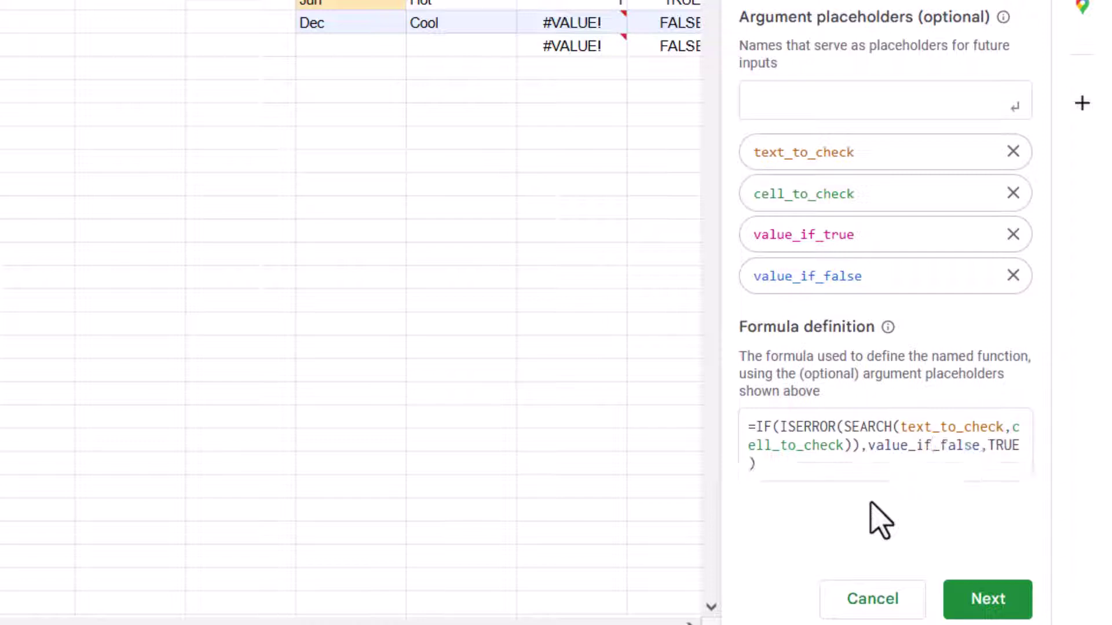
{"action": "left_click_drag", "start_coordinate": [981, 447], "coordinate": [789, 472]}
{"action": "double_click", "coordinate": [1005, 446]}
{"action": "type", "text": "value_if_false"}
{"action": "type", "text": "true"}
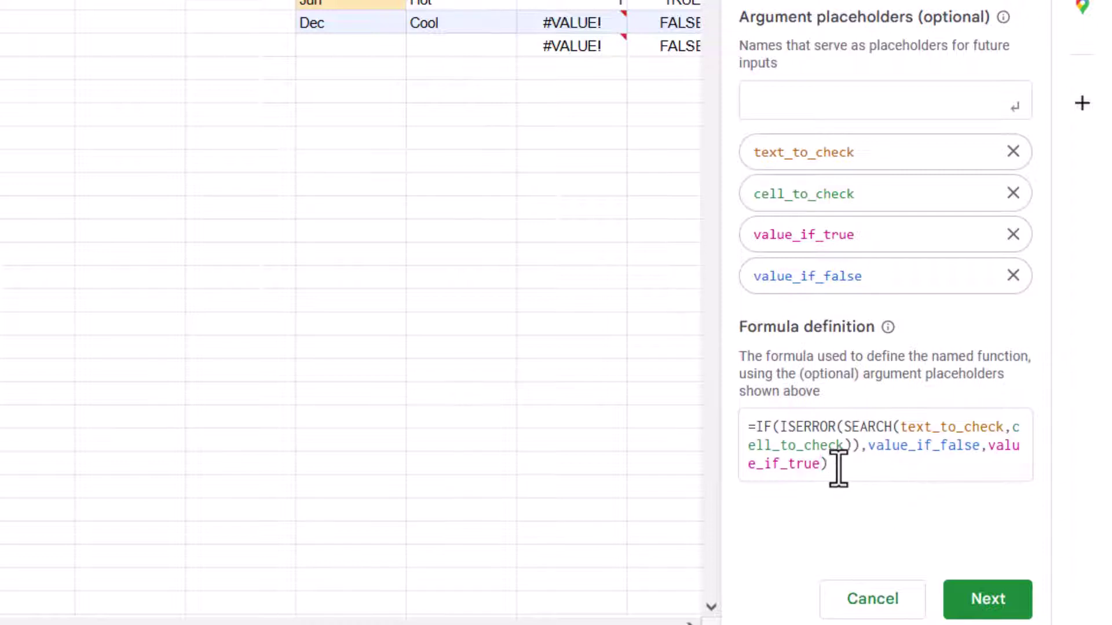
Step: Describe the text_to_check argument and create the IF_CONTAINS function
{"action": "left_click", "coordinate": [988, 594]}
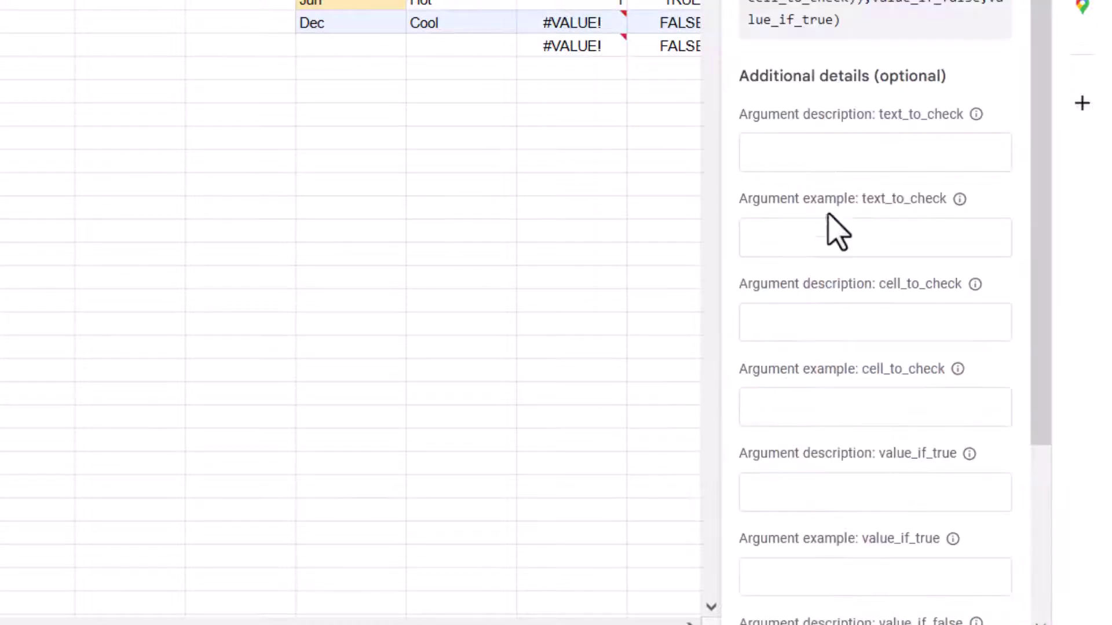
{"action": "scroll", "coordinate": [833, 169], "scroll_direction": "down", "scroll_amount": 4}
{"action": "scroll", "coordinate": [833, 169], "scroll_direction": "up", "scroll_amount": 4}
{"action": "left_click", "coordinate": [844, 156]}
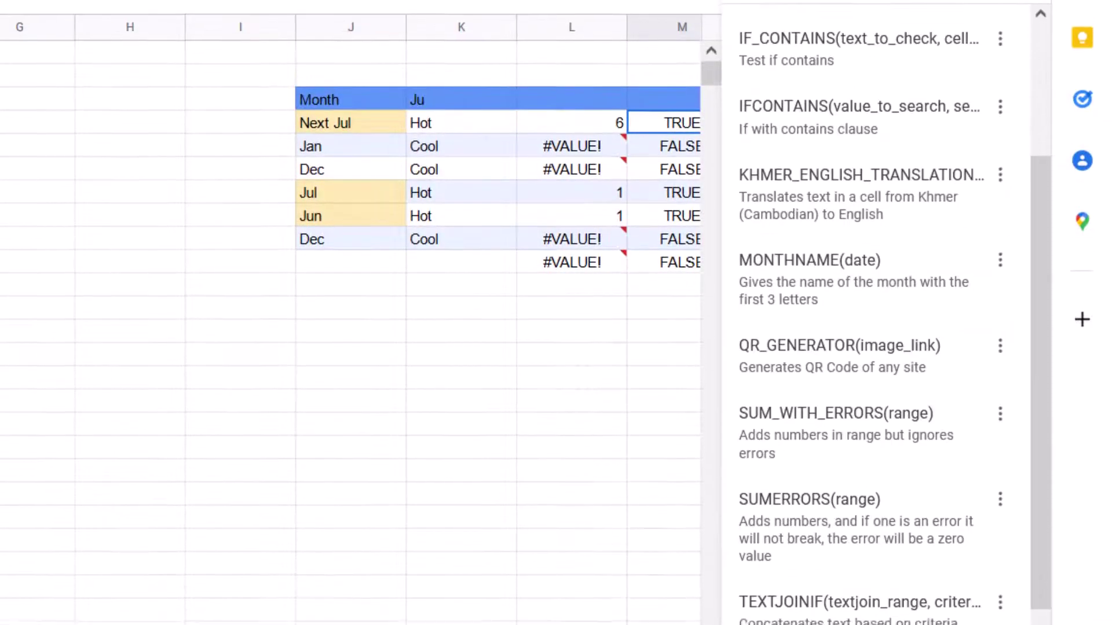
{"action": "key", "text": "Right"}
Step: Enter =IF_CONTAINS($K$3,J4,"Hot","cool") in N4 and fill it down column N
{"action": "type", "text": "=i"}
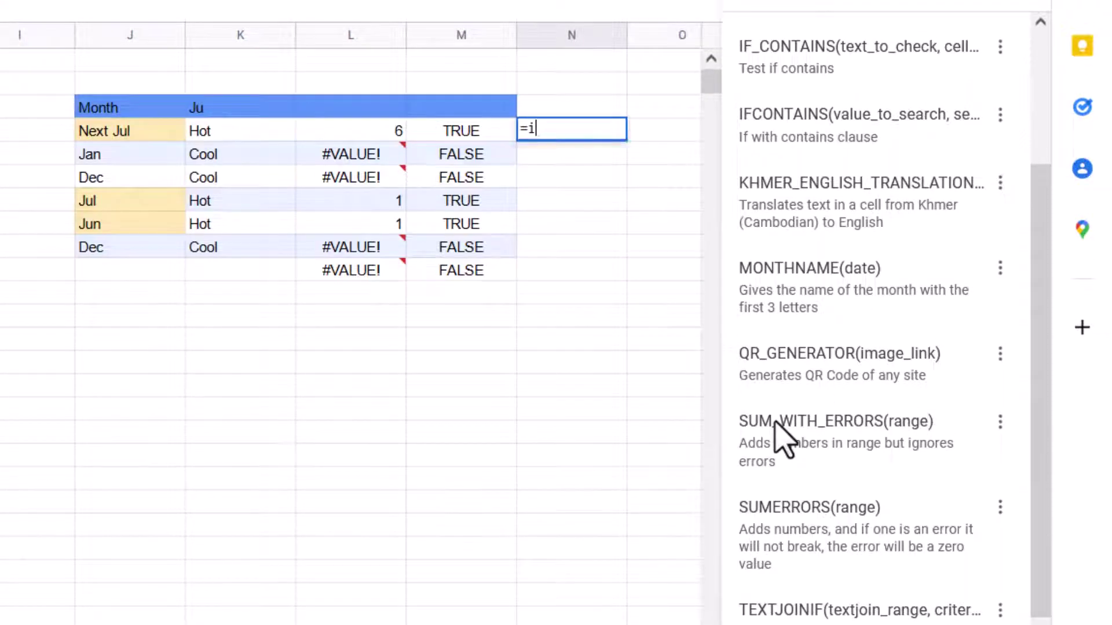
{"action": "type", "text": "f_"}
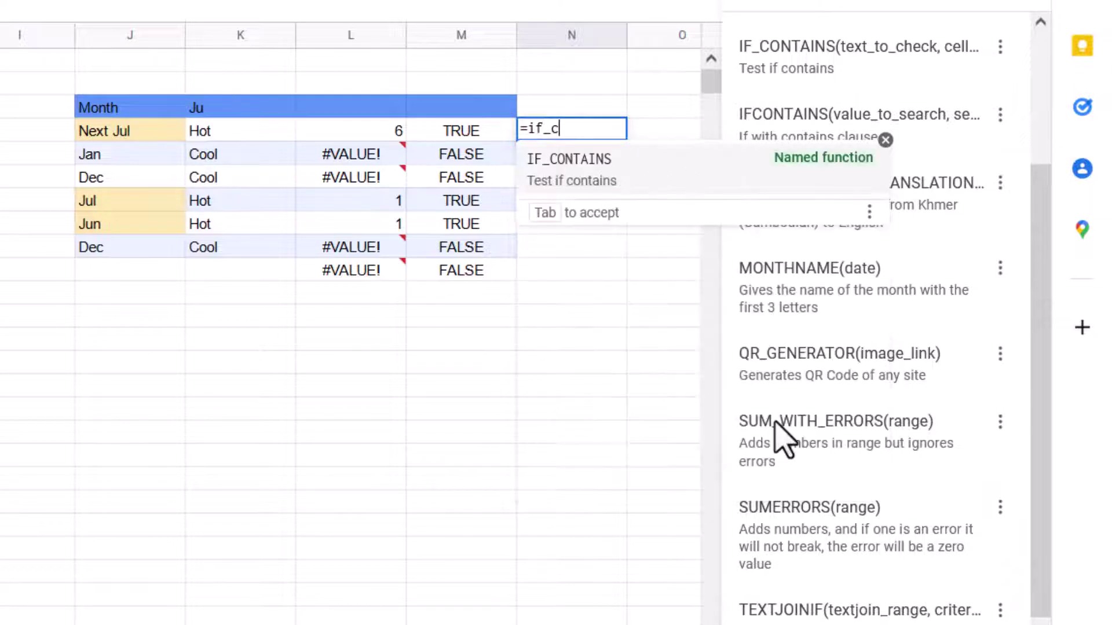
{"action": "type", "text": "c"}
{"action": "key", "text": "Tab"}
{"action": "key", "text": "Left"}
{"action": "key", "text": "Left"}
{"action": "key", "text": "Up"}
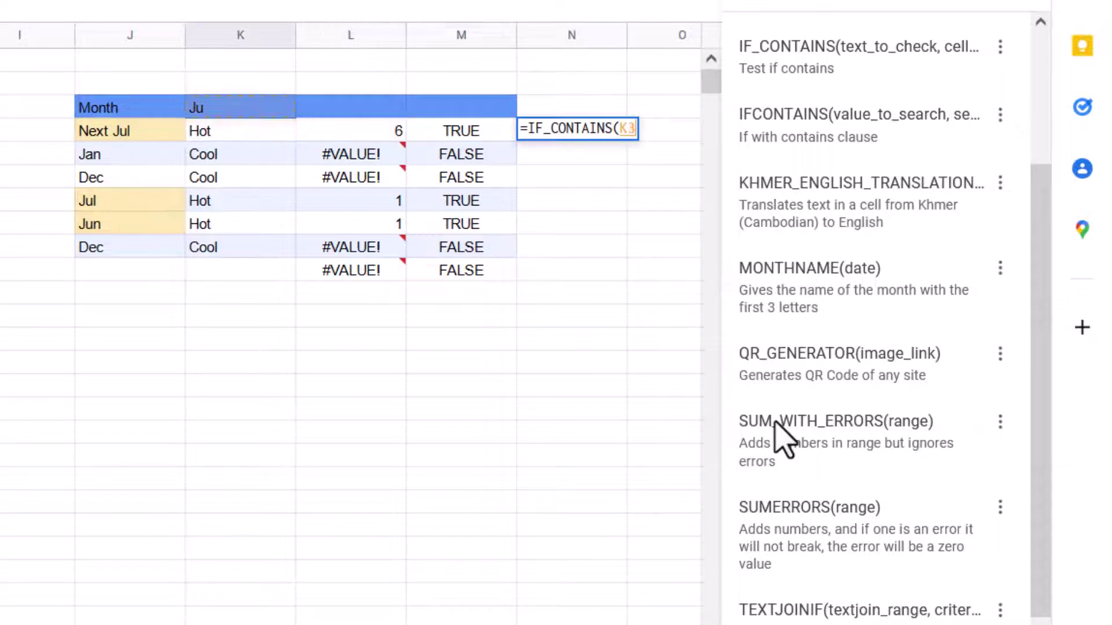
{"action": "type", "text": ","}
{"action": "left_click", "coordinate": [139, 139]}
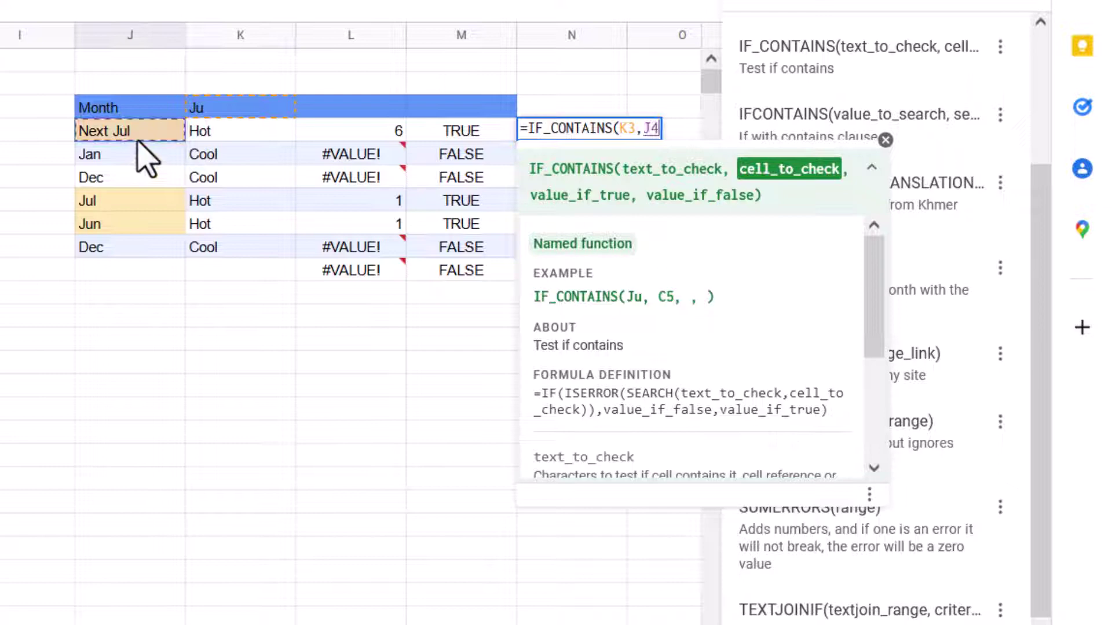
{"action": "type", "text": ","}
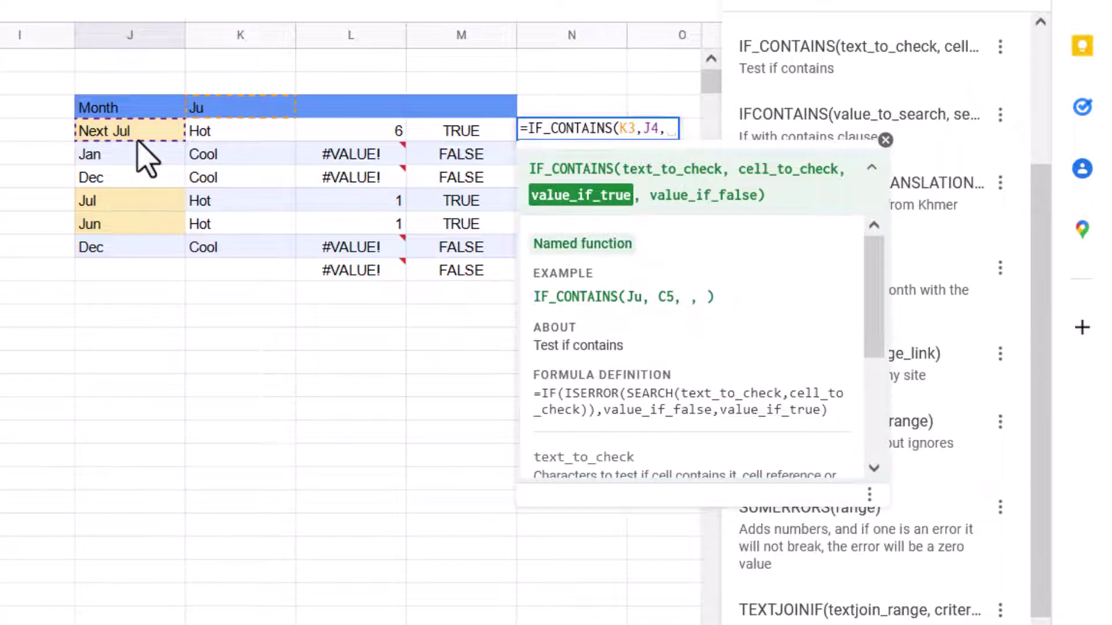
{"action": "type", "text": "\"Hot\",\""}
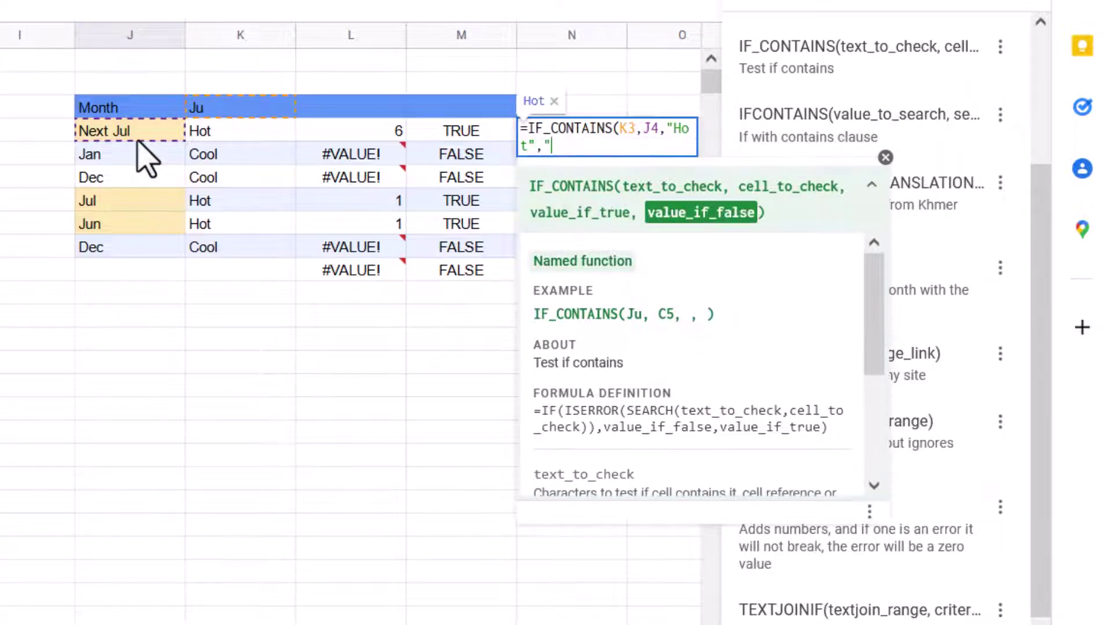
{"action": "type", "text": "cool\")"}
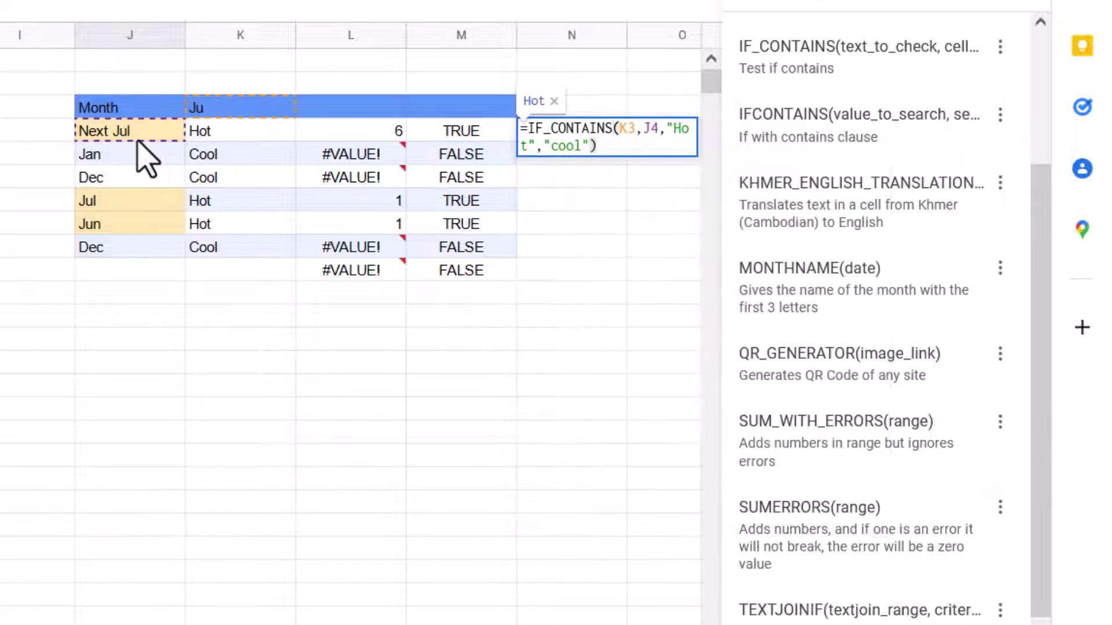
{"action": "left_click", "coordinate": [628, 128]}
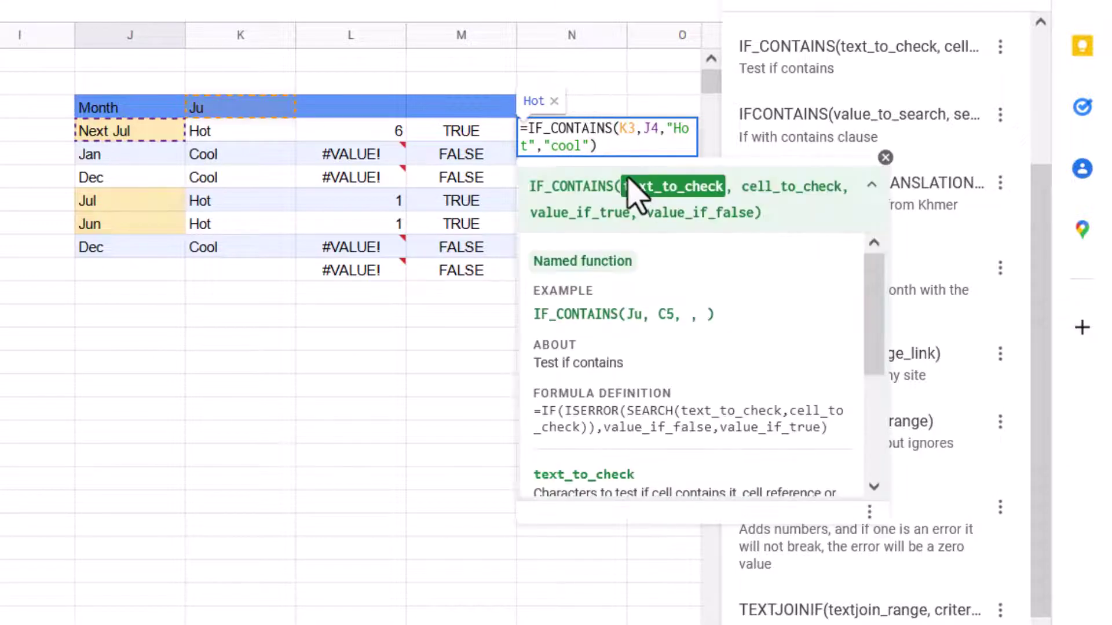
{"action": "key", "text": "F4"}
{"action": "key", "text": "Return"}
{"action": "key", "text": "ctrl+Return"}
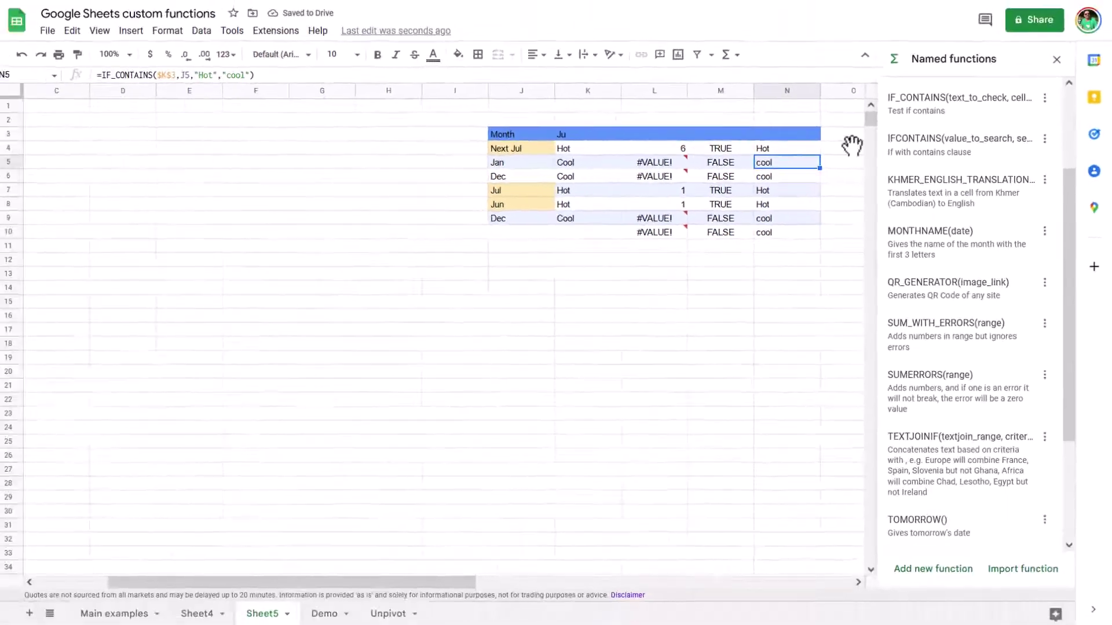
Step: Add a green Text contains 'Ju' rule on J3:J9 and move it above the yellow rule
{"action": "left_click", "coordinate": [1057, 61]}
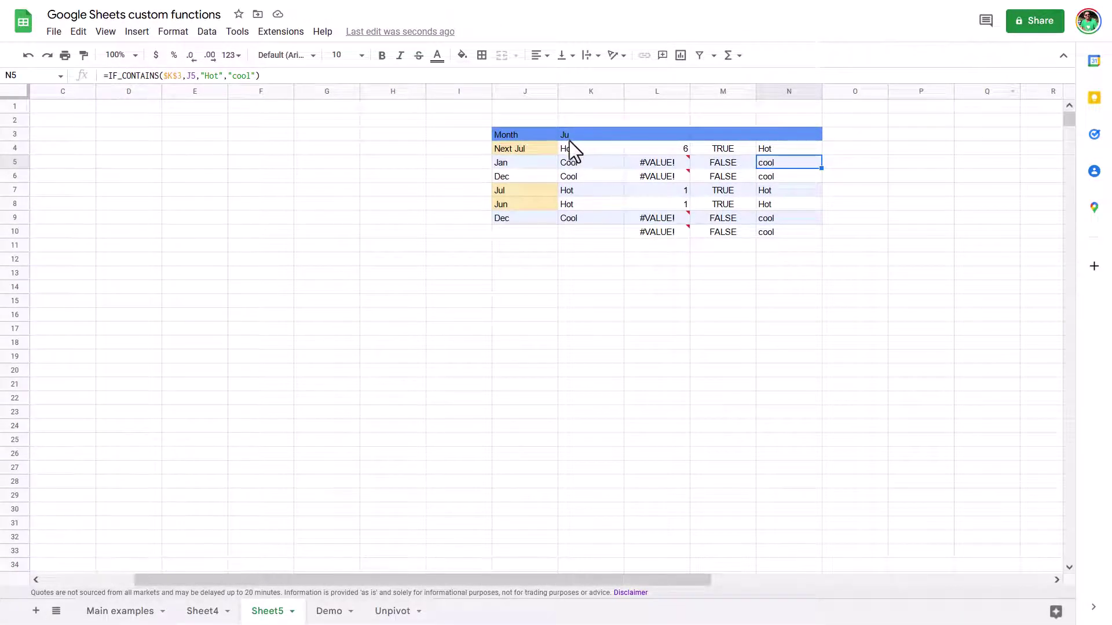
{"action": "left_click_drag", "start_coordinate": [520, 138], "coordinate": [521, 219]}
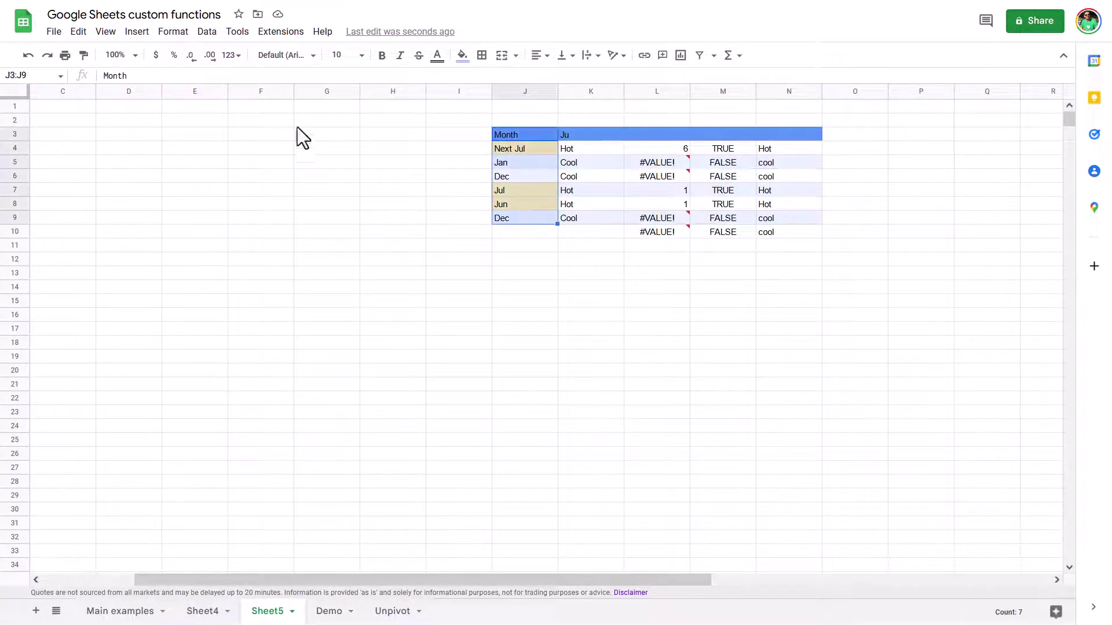
{"action": "left_click", "coordinate": [173, 31]}
{"action": "left_click", "coordinate": [252, 257]}
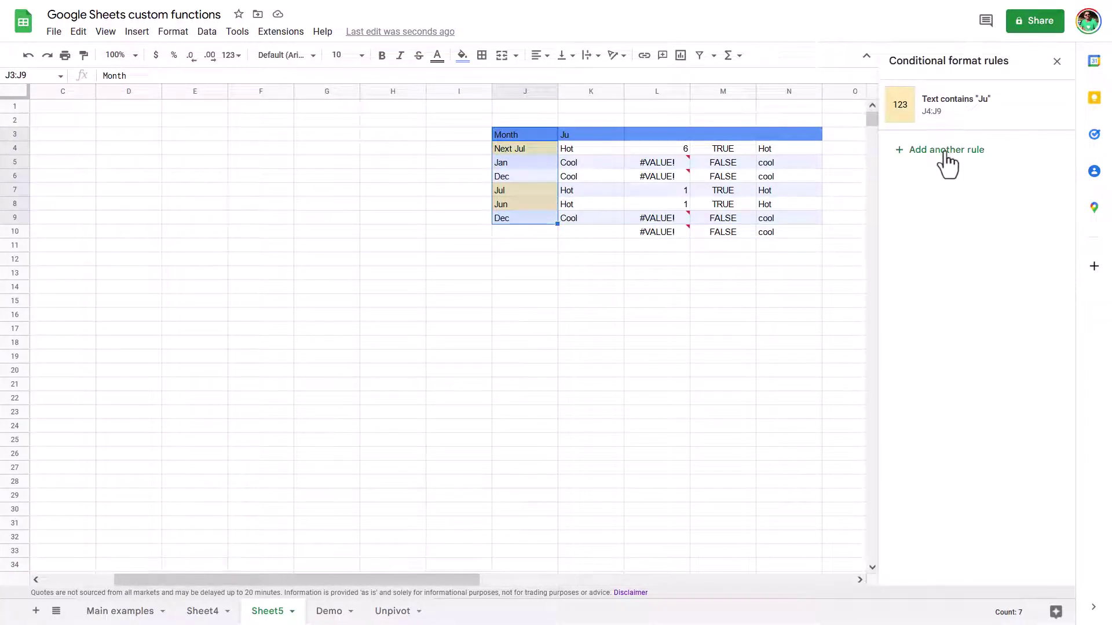
{"action": "left_click", "coordinate": [943, 151]}
{"action": "left_click", "coordinate": [949, 237]}
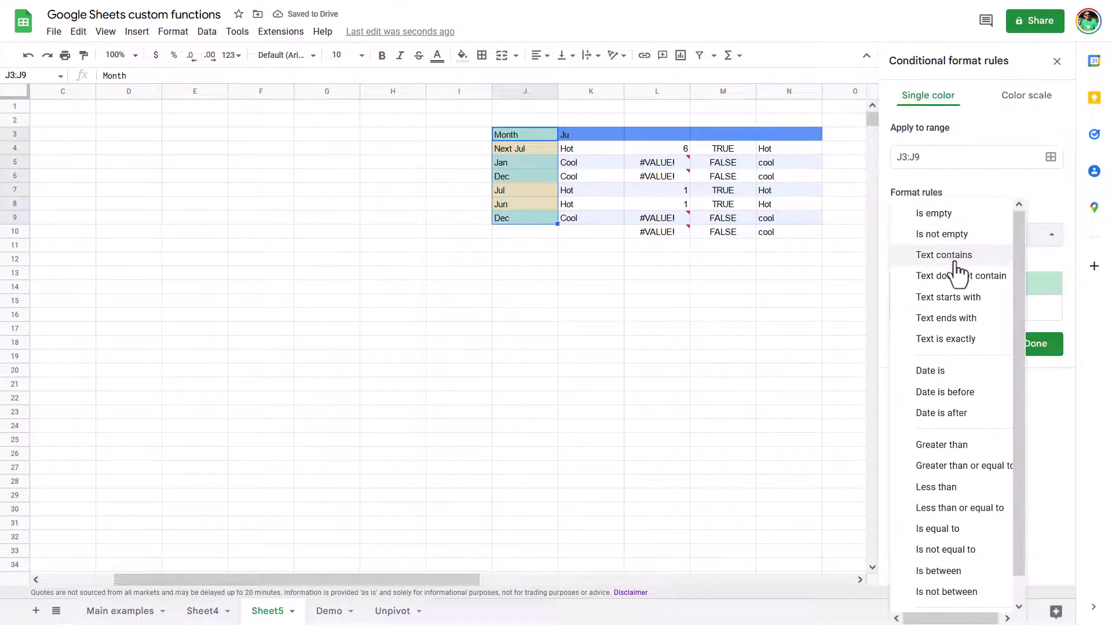
{"action": "left_click", "coordinate": [963, 261]}
{"action": "type", "text": "Ju"}
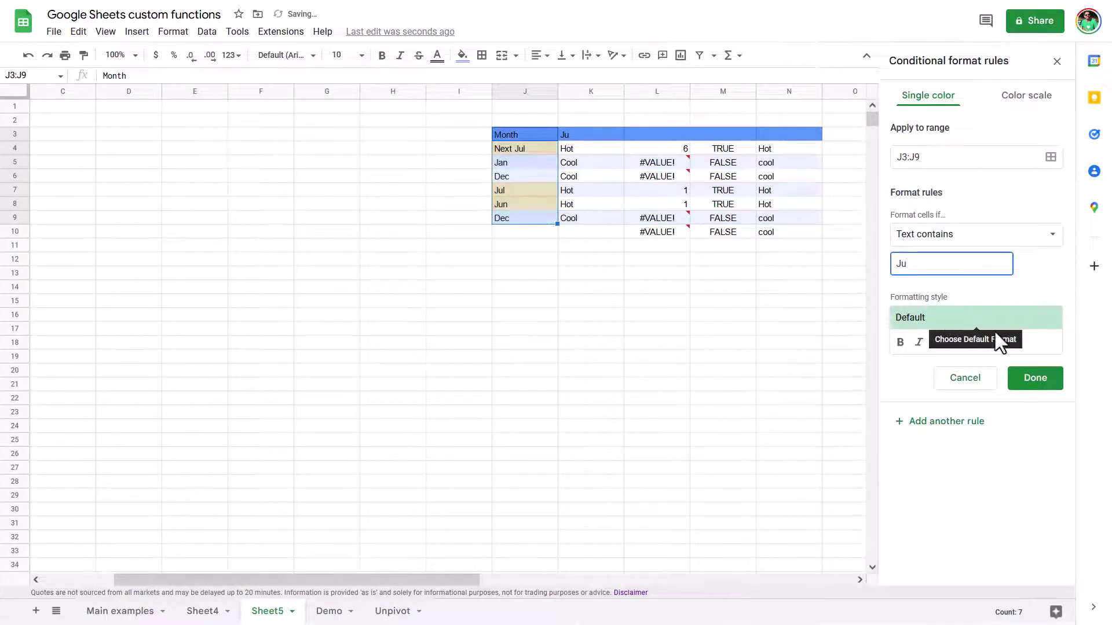
{"action": "left_click", "coordinate": [1033, 382]}
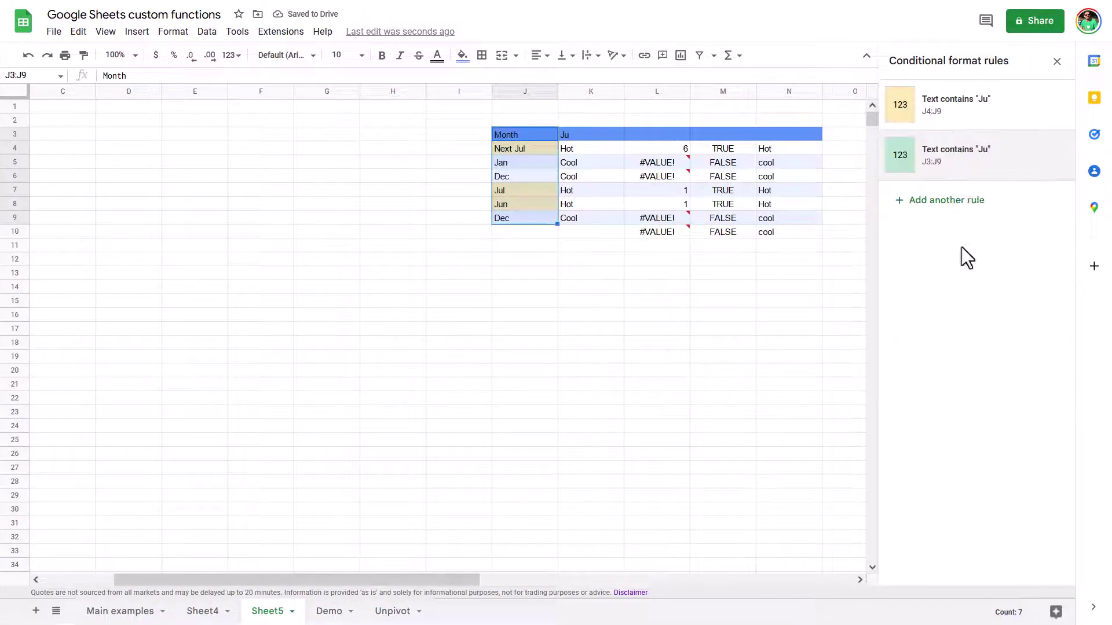
{"action": "left_click_drag", "start_coordinate": [886, 154], "coordinate": [886, 106]}
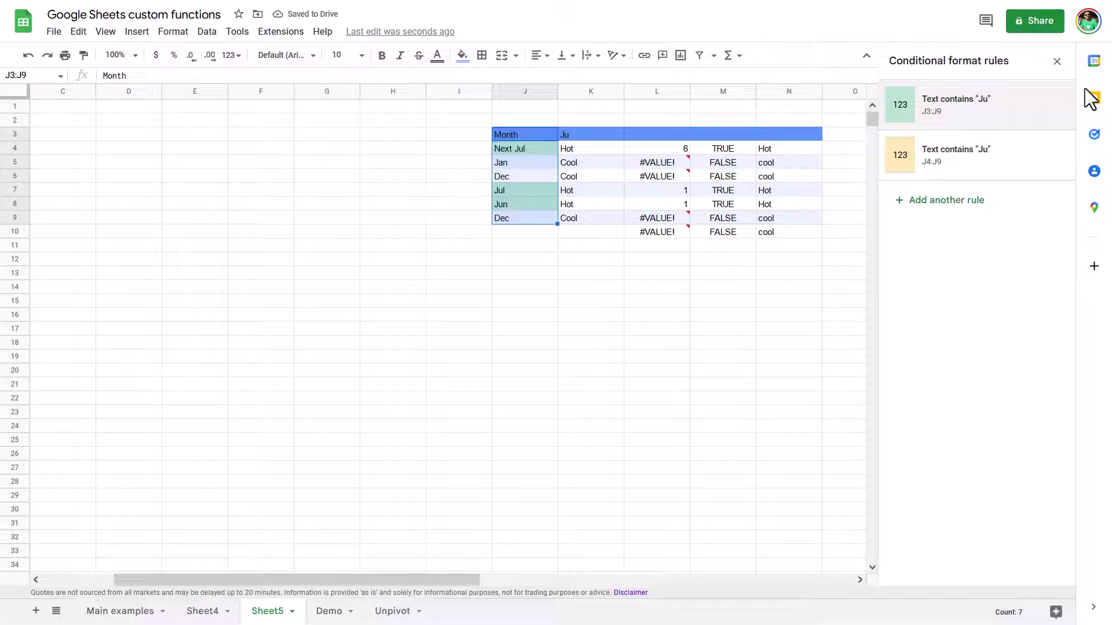
{"action": "left_click", "coordinate": [1056, 61]}
Step: Inspect the formulas in column N from N5 down to N10
{"action": "left_click", "coordinate": [779, 162]}
{"action": "left_click", "coordinate": [784, 176]}
{"action": "left_click", "coordinate": [791, 204]}
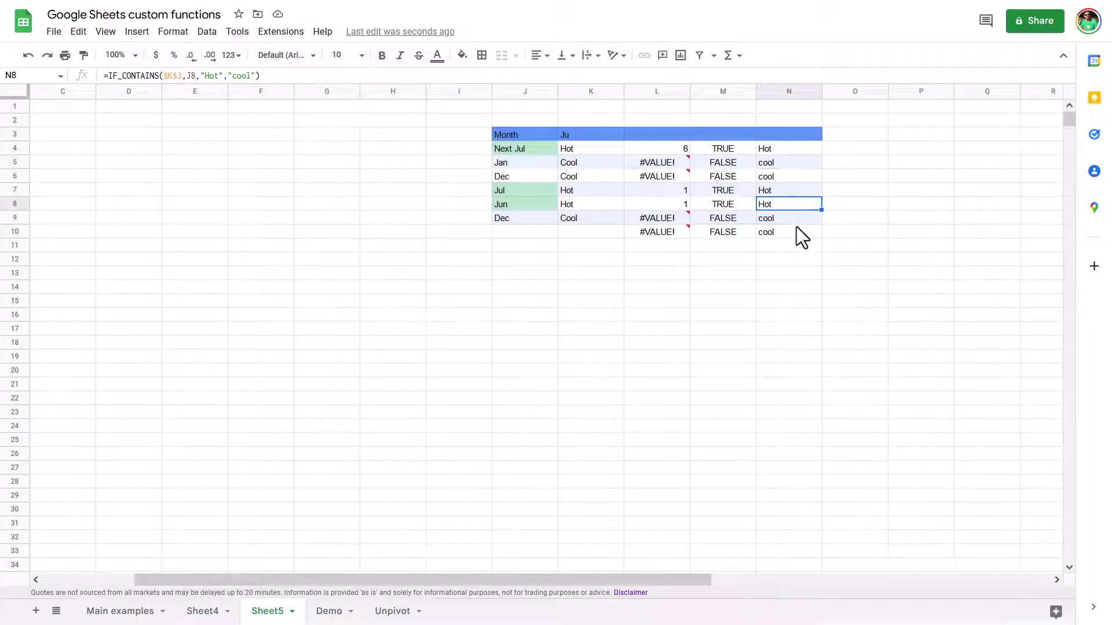
{"action": "left_click", "coordinate": [796, 228]}
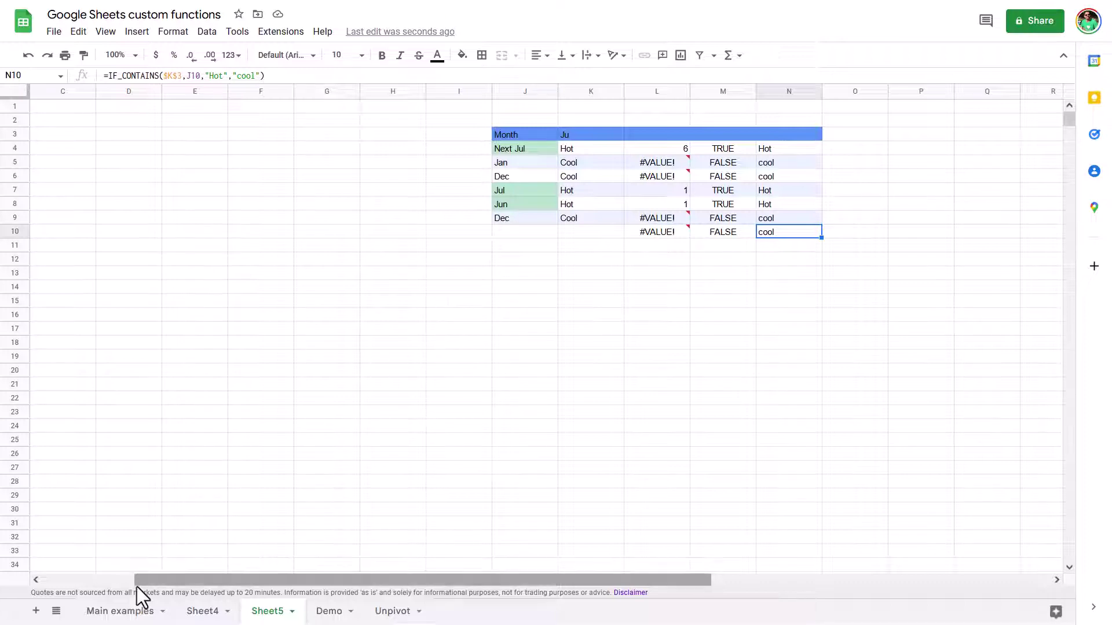
Step: Check the error in L10, then switch to Sheet4
{"action": "left_click", "coordinate": [577, 245]}
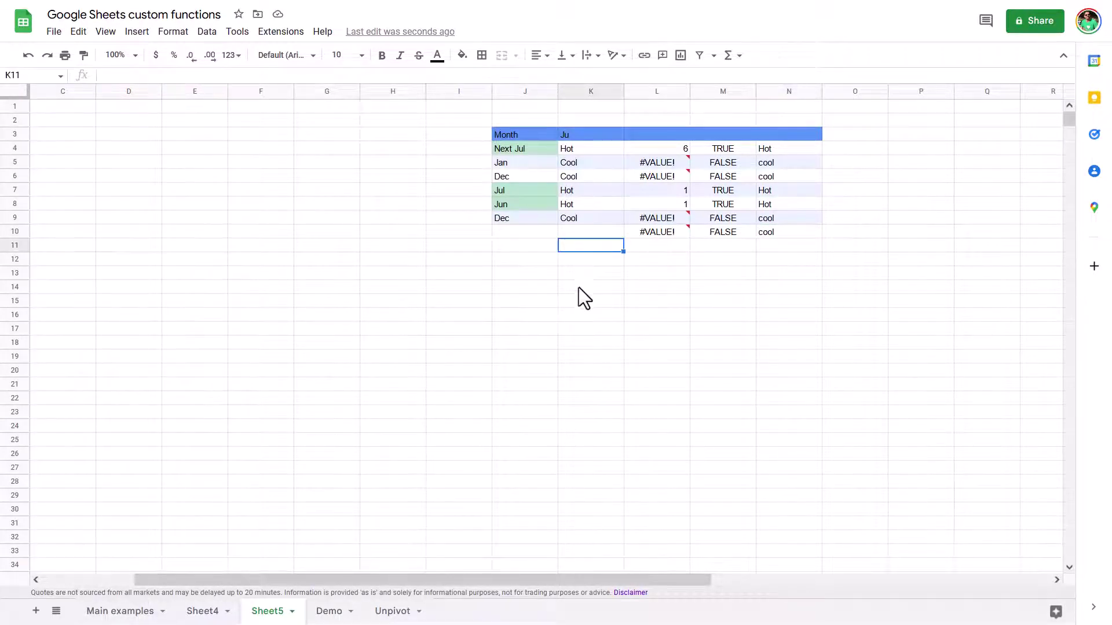
{"action": "key", "text": "Up"}
{"action": "key", "text": "Right"}
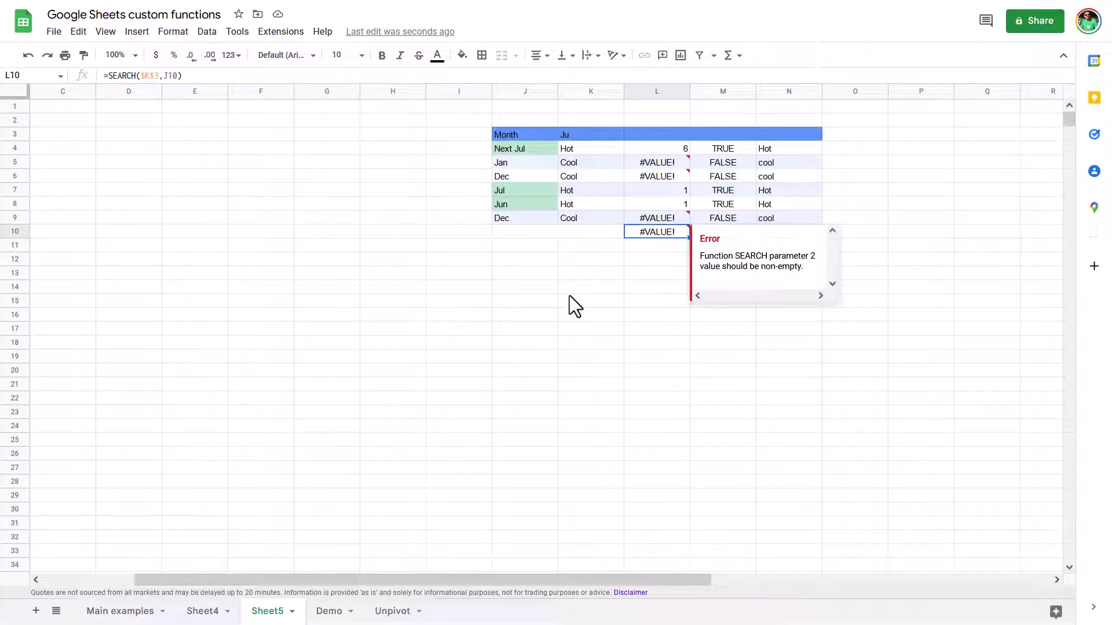
{"action": "key", "text": "Right"}
{"action": "key", "text": "Down"}
{"action": "key", "text": "Down"}
{"action": "key", "text": "Down"}
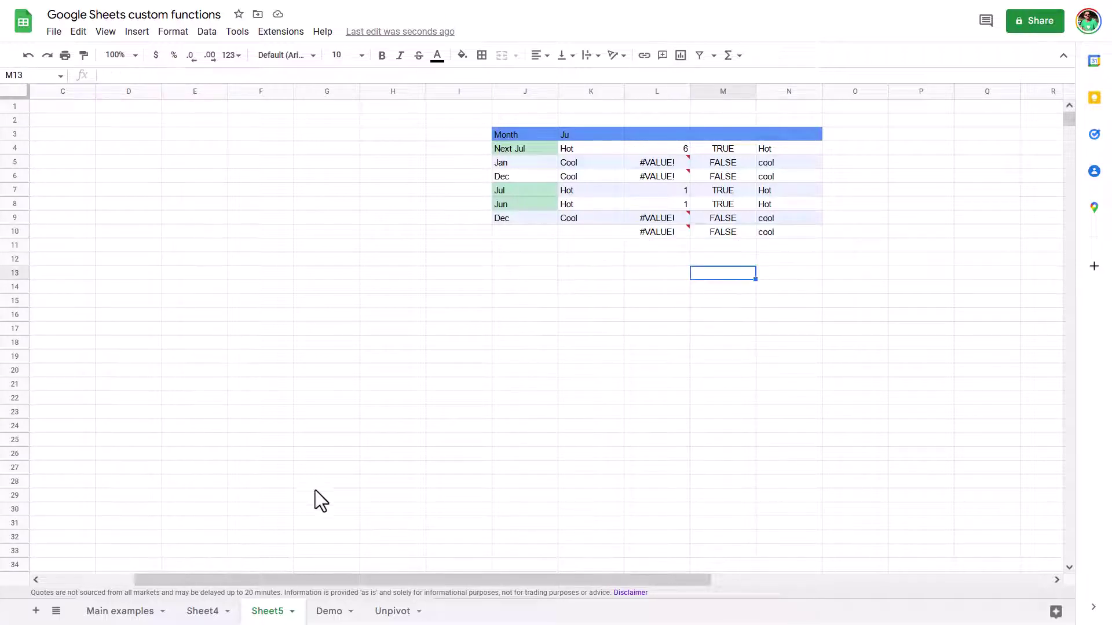
{"action": "left_click", "coordinate": [209, 615]}
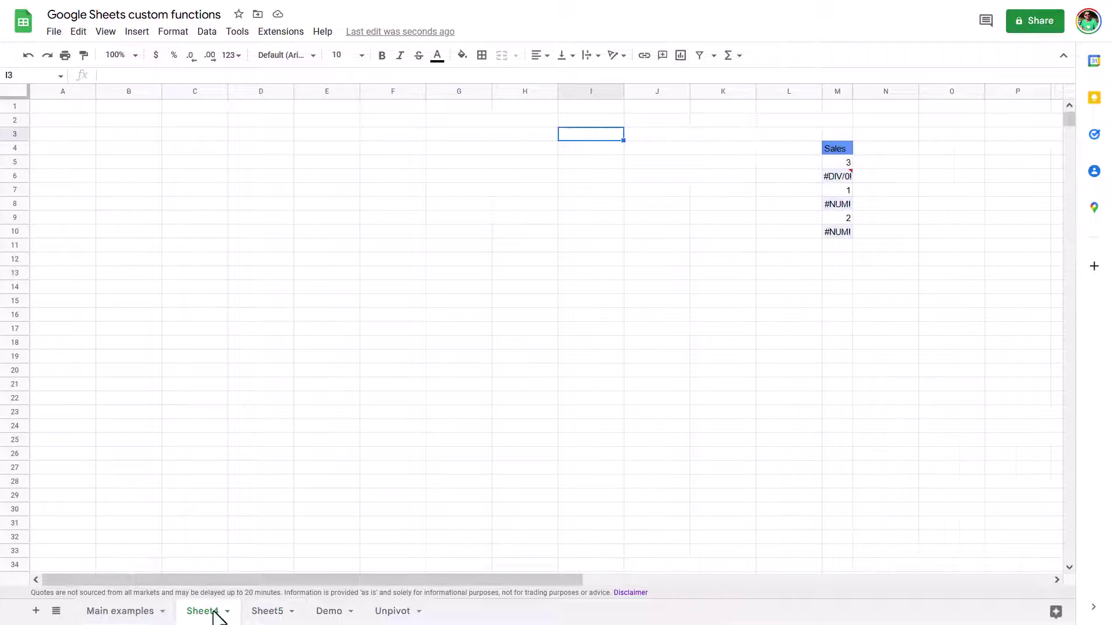
Step: Go to the Demo sheet and look over the site links in B13–B16 and cell C14
{"action": "left_click", "coordinate": [341, 612]}
{"action": "left_click", "coordinate": [296, 408]}
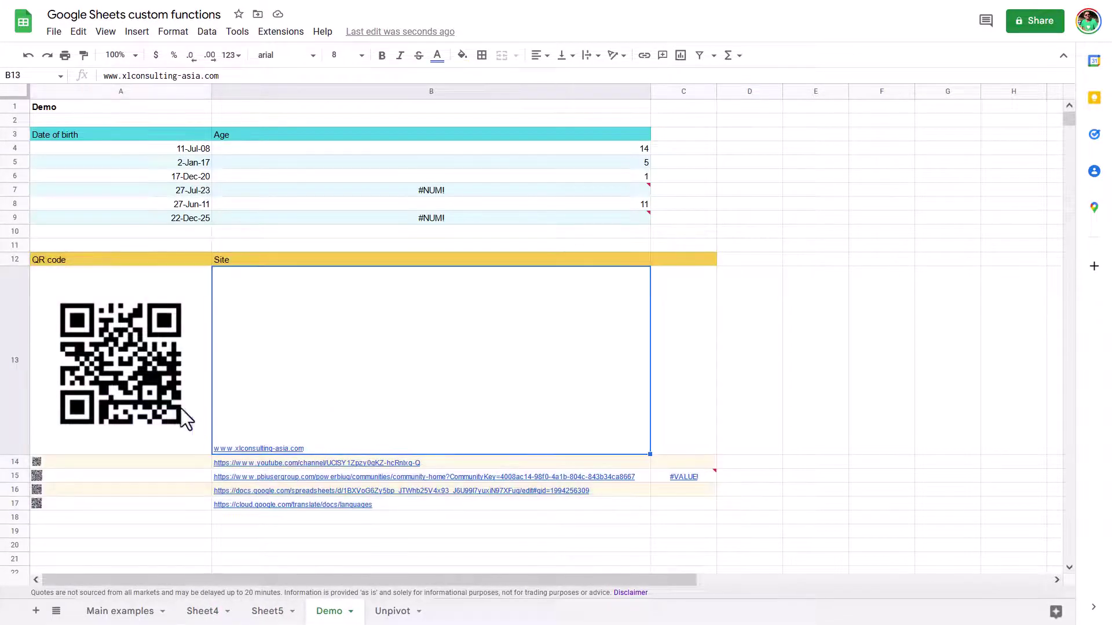
{"action": "left_click", "coordinate": [688, 464]}
{"action": "left_click", "coordinate": [622, 493]}
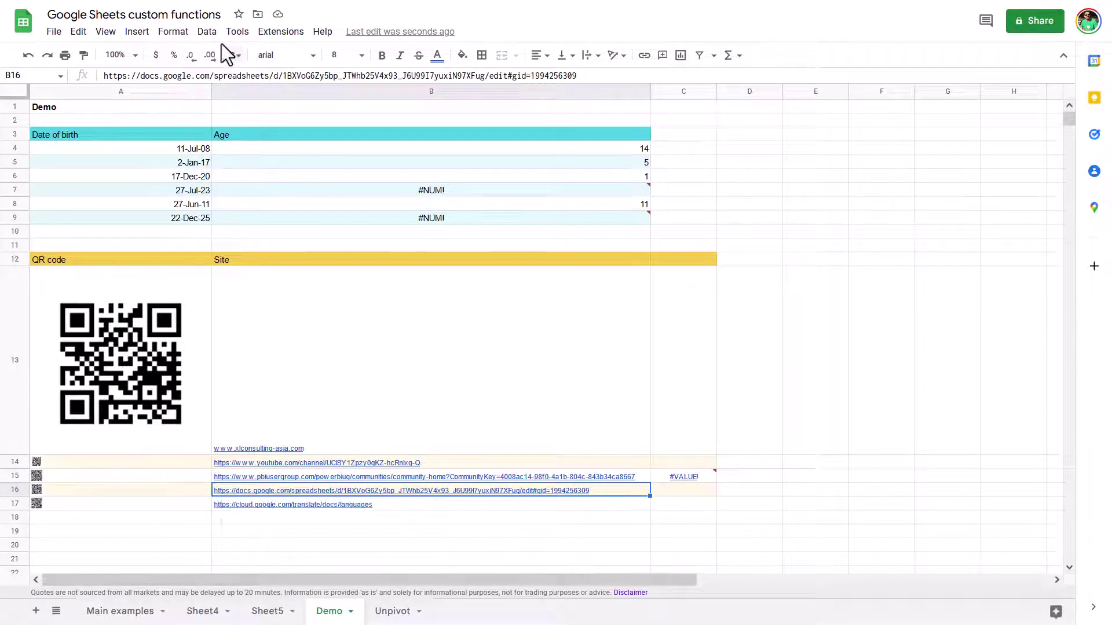
Step: Edit the QR_GENERATOR named function and select its whole formula definition
{"action": "left_click", "coordinate": [207, 31]}
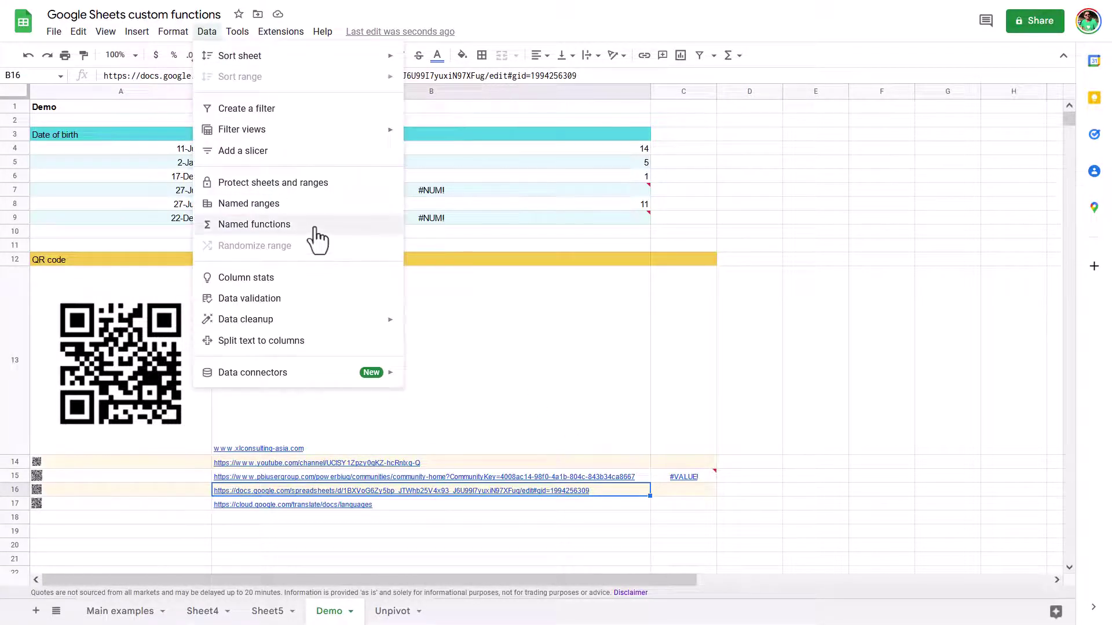
{"action": "left_click", "coordinate": [314, 226]}
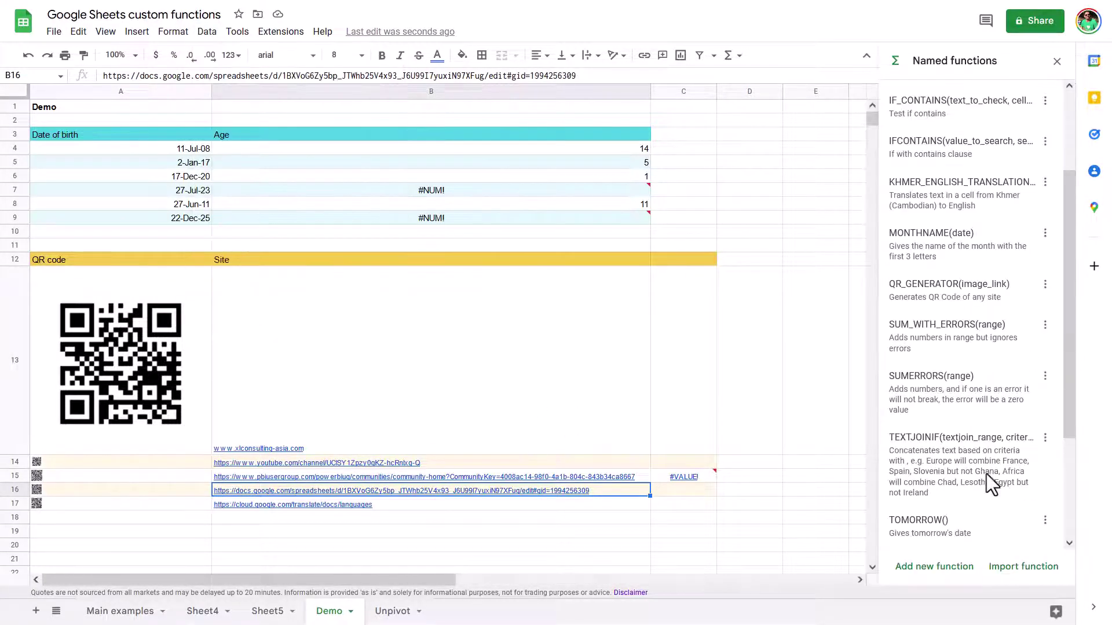
{"action": "left_click", "coordinate": [1045, 284]}
{"action": "left_click", "coordinate": [1048, 316]}
{"action": "left_click_drag", "start_coordinate": [965, 419], "coordinate": [897, 387]}
Step: Copy the QR_GENERATOR formula definition and paste it into C14
{"action": "right_click", "coordinate": [906, 387]}
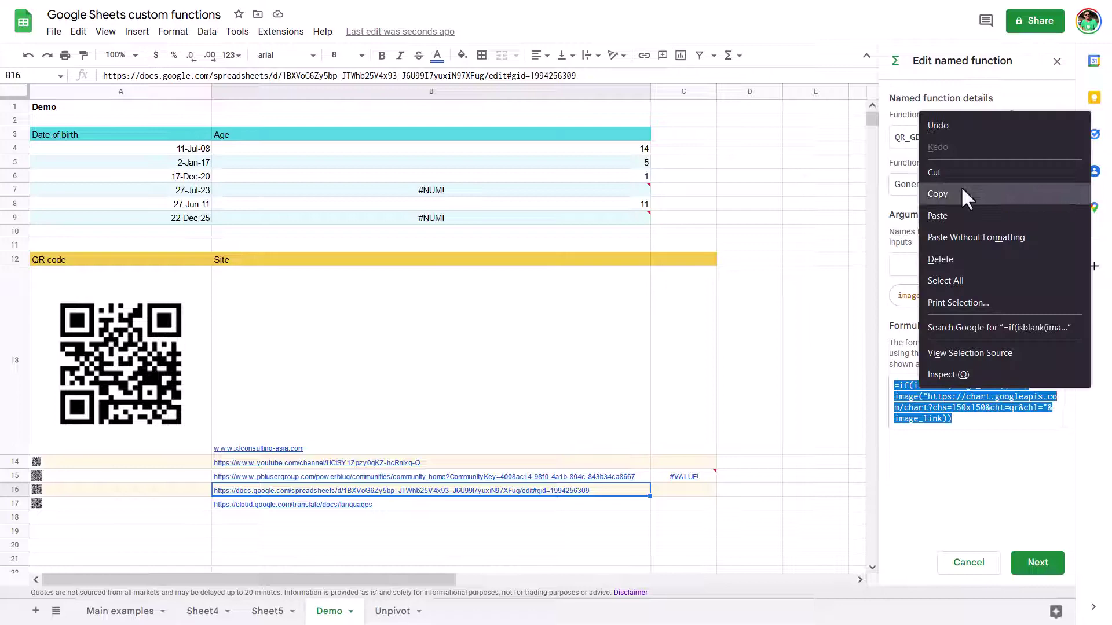
{"action": "left_click", "coordinate": [964, 192]}
{"action": "left_click", "coordinate": [682, 460]}
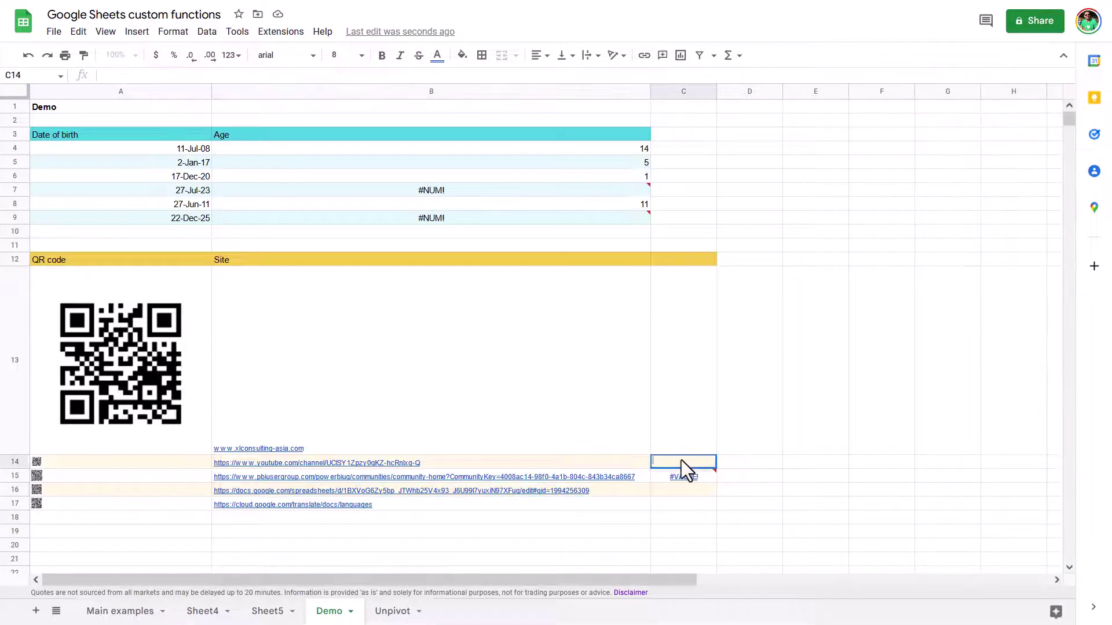
{"action": "double_click", "coordinate": [681, 460]}
{"action": "key", "text": "ctrl+v"}
{"action": "left_click_drag", "start_coordinate": [754, 460], "coordinate": [708, 461]}
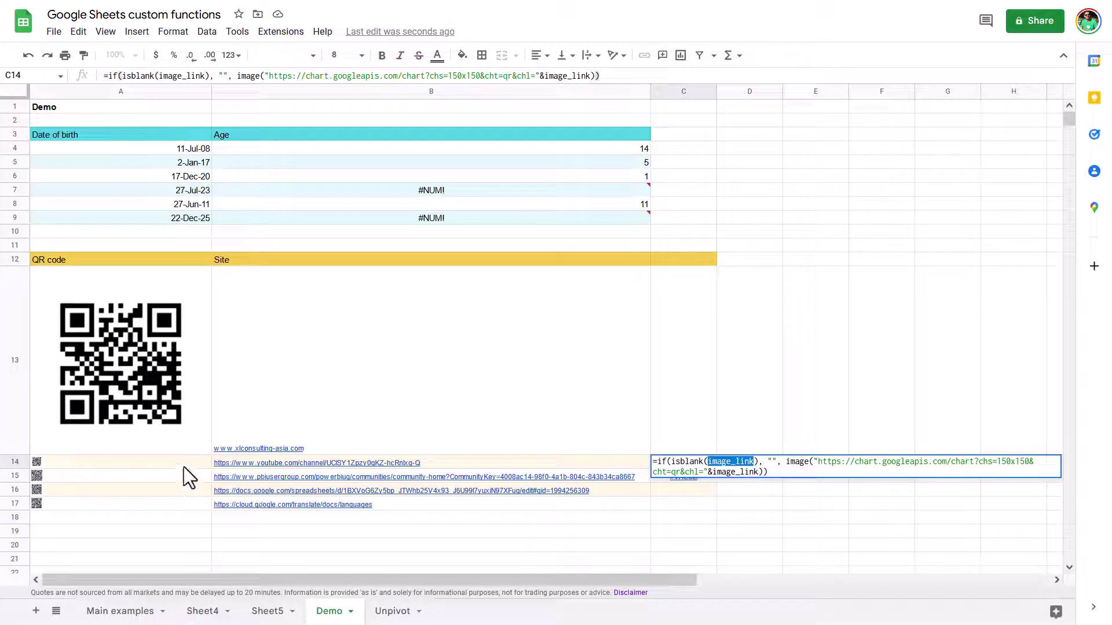
{"action": "left_click", "coordinate": [181, 464]}
{"action": "left_click", "coordinate": [697, 464]}
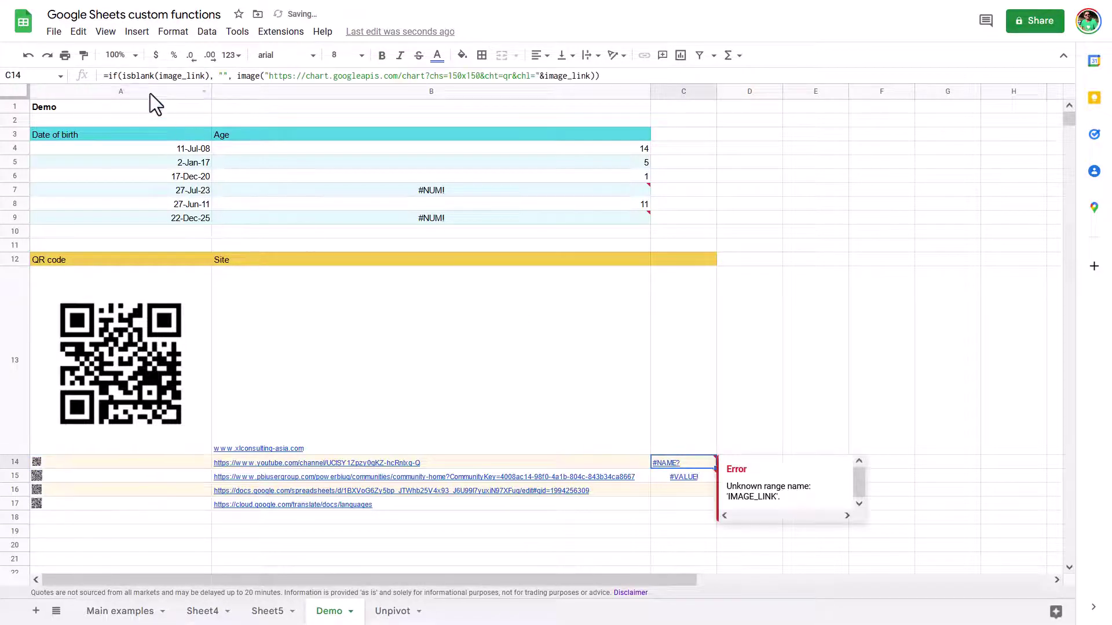
Step: Replace both image_link placeholders with B14 and fill the formula down to C17
{"action": "double_click", "coordinate": [689, 462]}
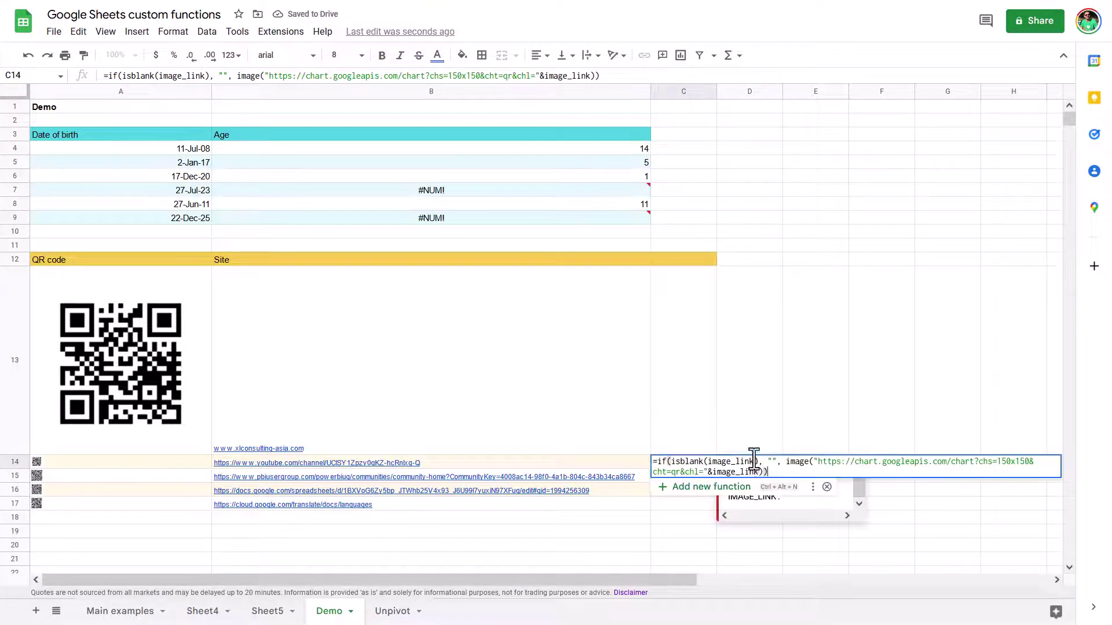
{"action": "double_click", "coordinate": [753, 461]}
{"action": "key", "text": "BackSpace"}
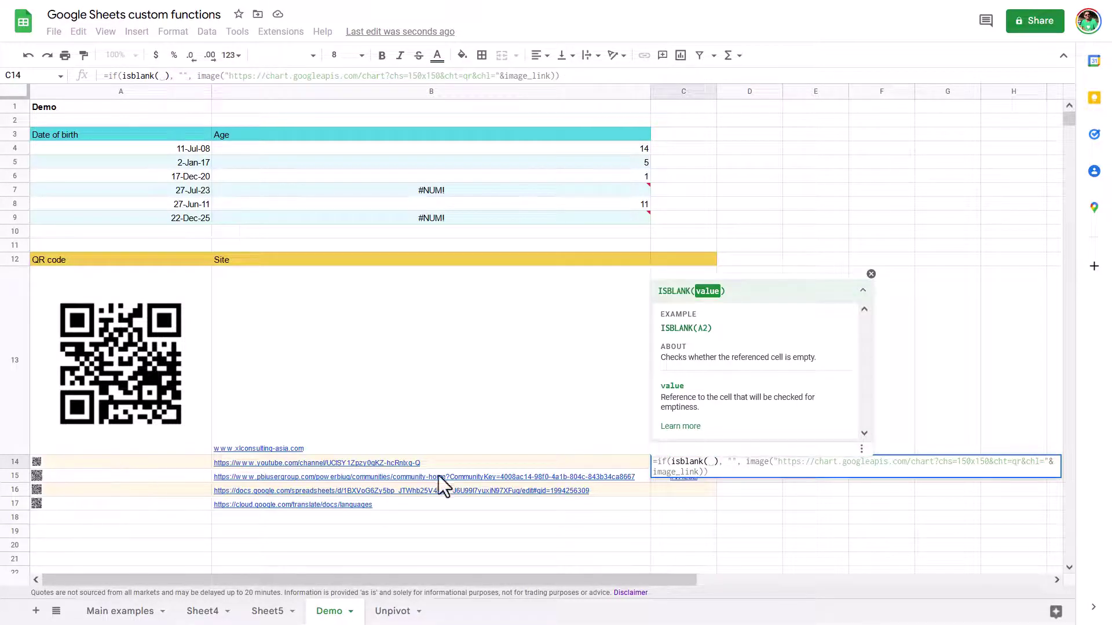
{"action": "left_click", "coordinate": [511, 462]}
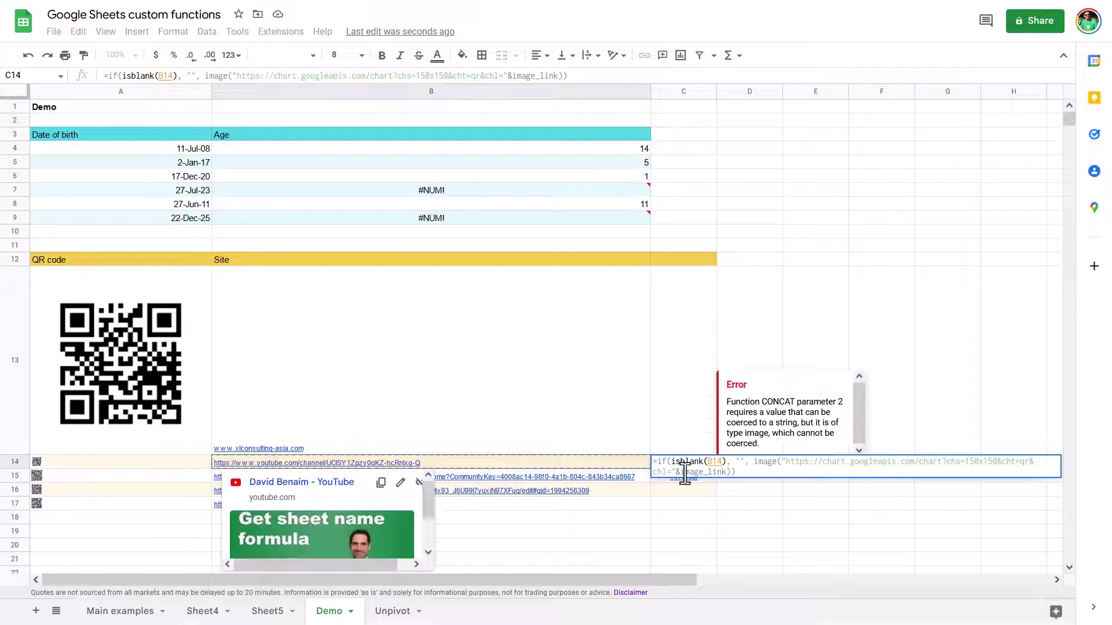
{"action": "left_click_drag", "start_coordinate": [682, 472], "coordinate": [727, 472]}
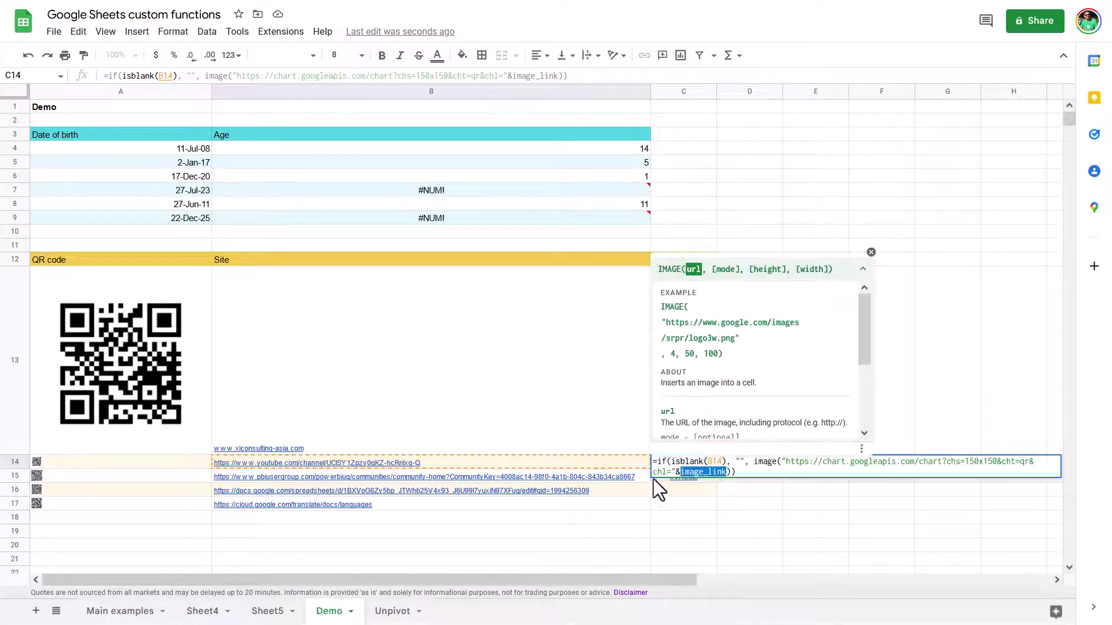
{"action": "key", "text": "BackSpace"}
{"action": "left_click", "coordinate": [482, 461]}
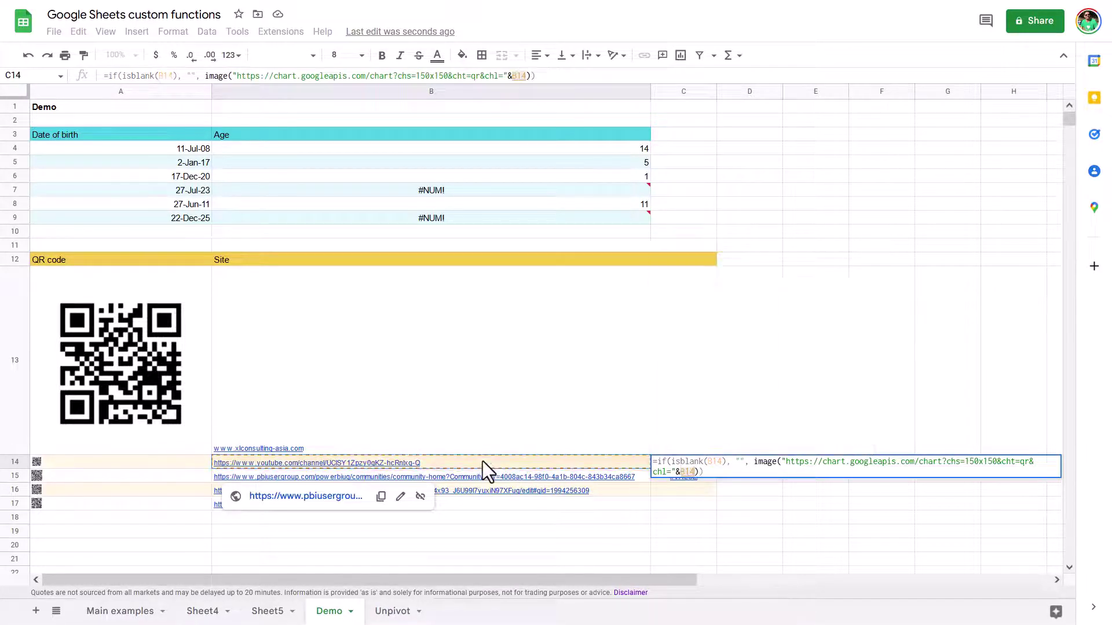
{"action": "key", "text": "Return"}
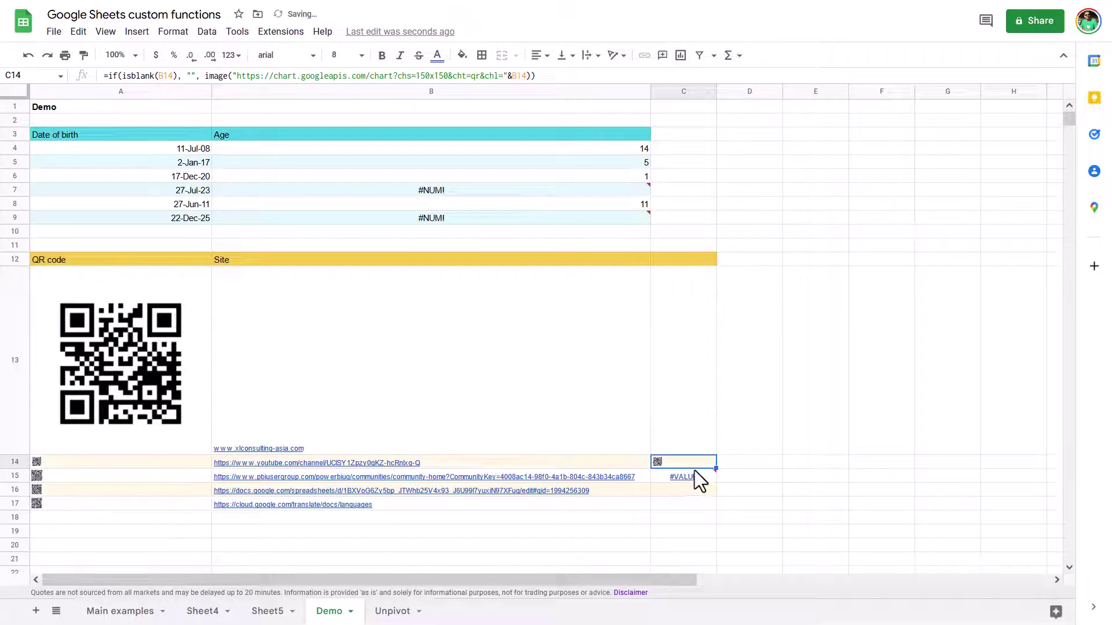
{"action": "left_click_drag", "start_coordinate": [716, 468], "coordinate": [714, 504]}
Step: Review the chart API address in C14's QR formula and leave it unchanged
{"action": "double_click", "coordinate": [696, 460]}
{"action": "left_click_drag", "start_coordinate": [788, 461], "coordinate": [667, 473]}
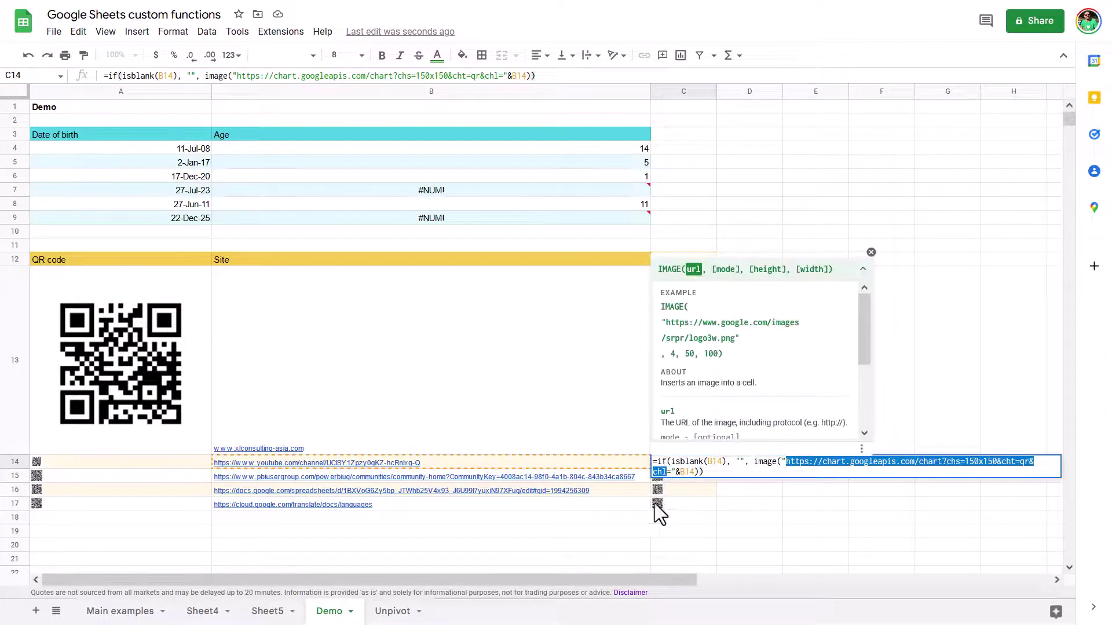
{"action": "left_click", "coordinate": [744, 468]}
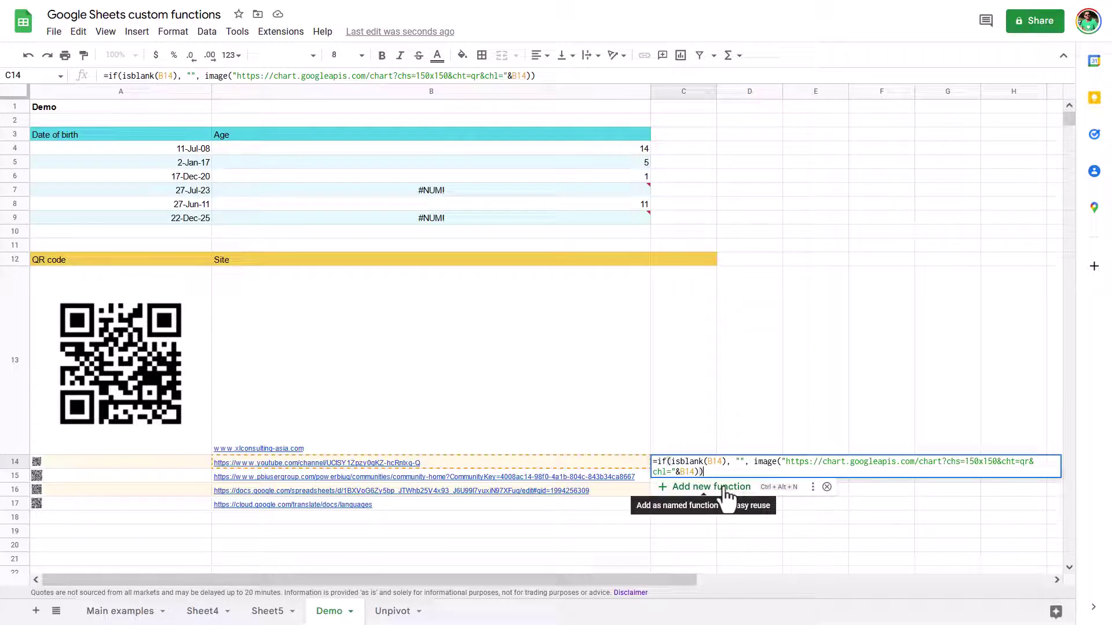
{"action": "key", "text": "Return"}
Step: Enter =SUM(B4:B5) in D4 to total the ages as 19
{"action": "left_click", "coordinate": [700, 148]}
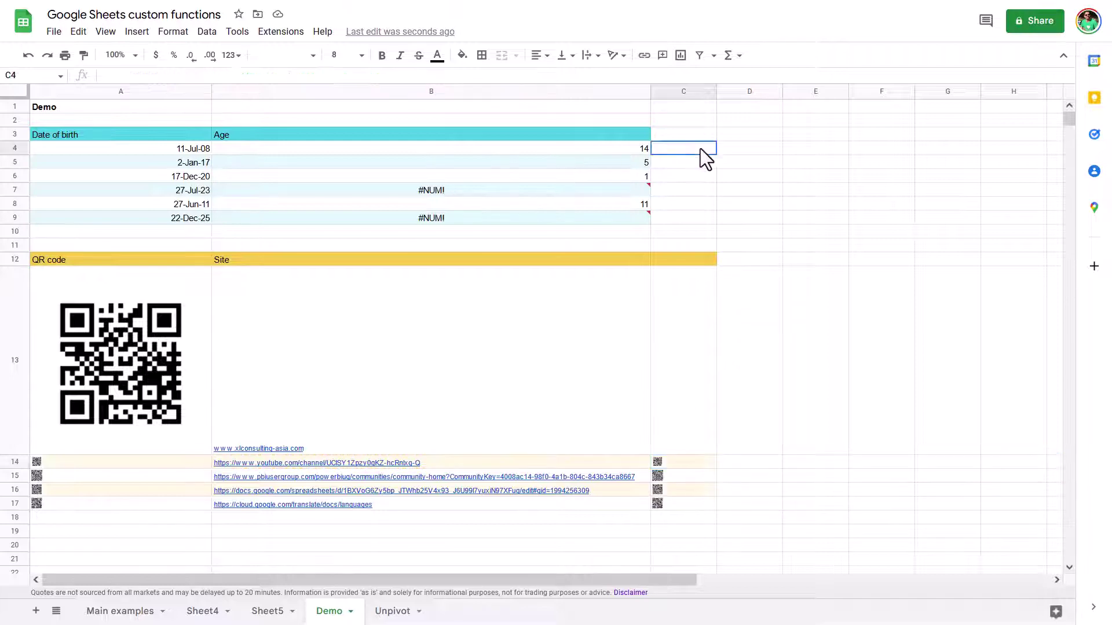
{"action": "left_click", "coordinate": [725, 151]}
{"action": "type", "text": "=sum"}
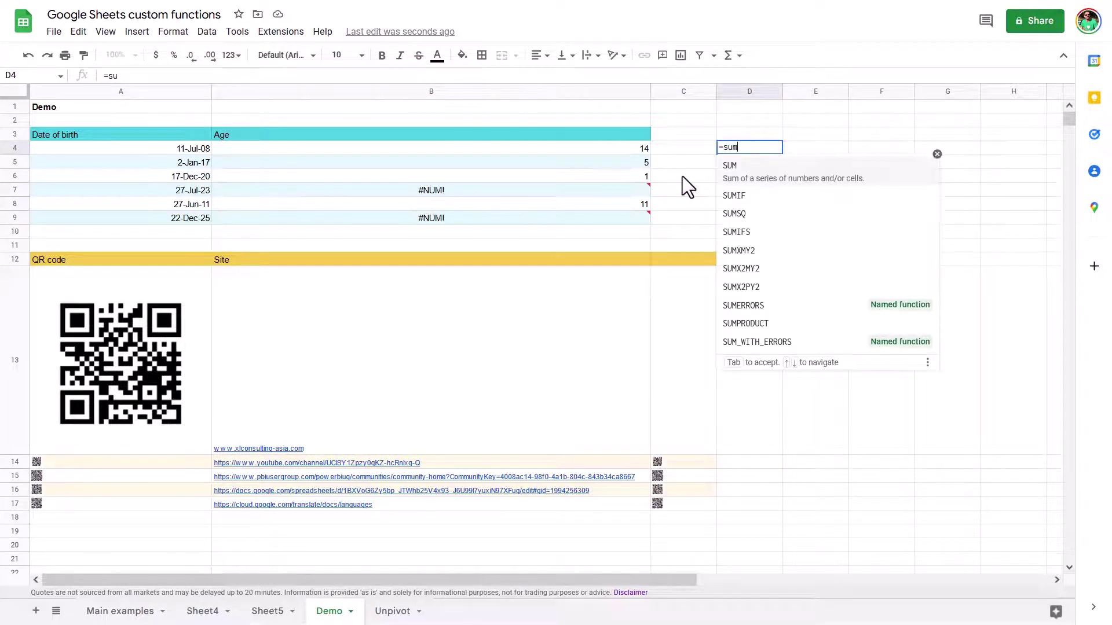
{"action": "key", "text": "Tab"}
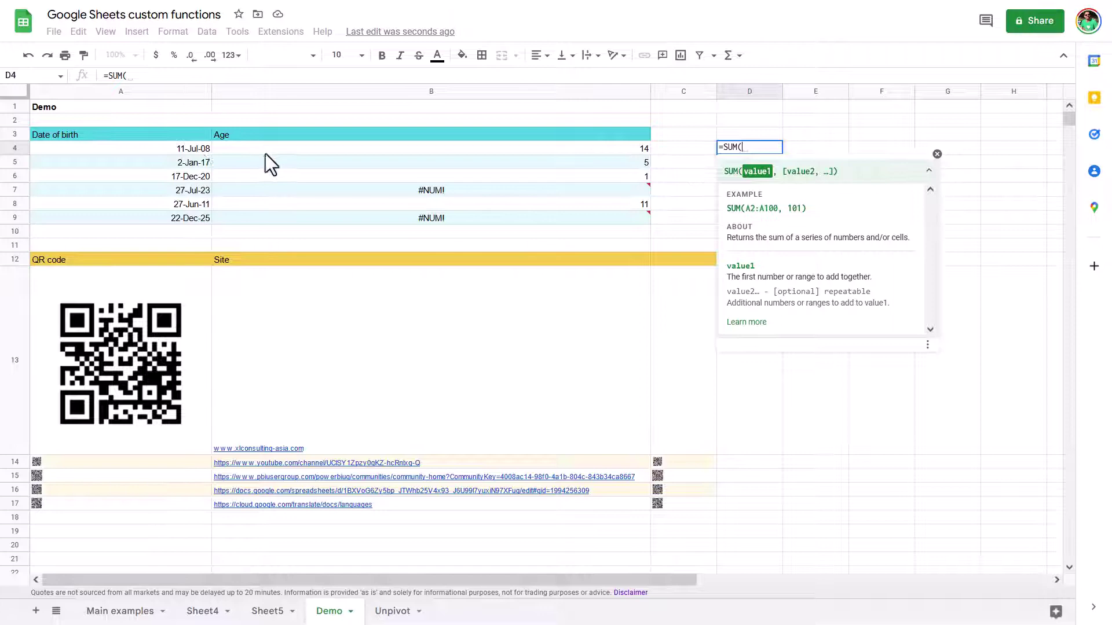
{"action": "left_click_drag", "start_coordinate": [277, 154], "coordinate": [286, 165]}
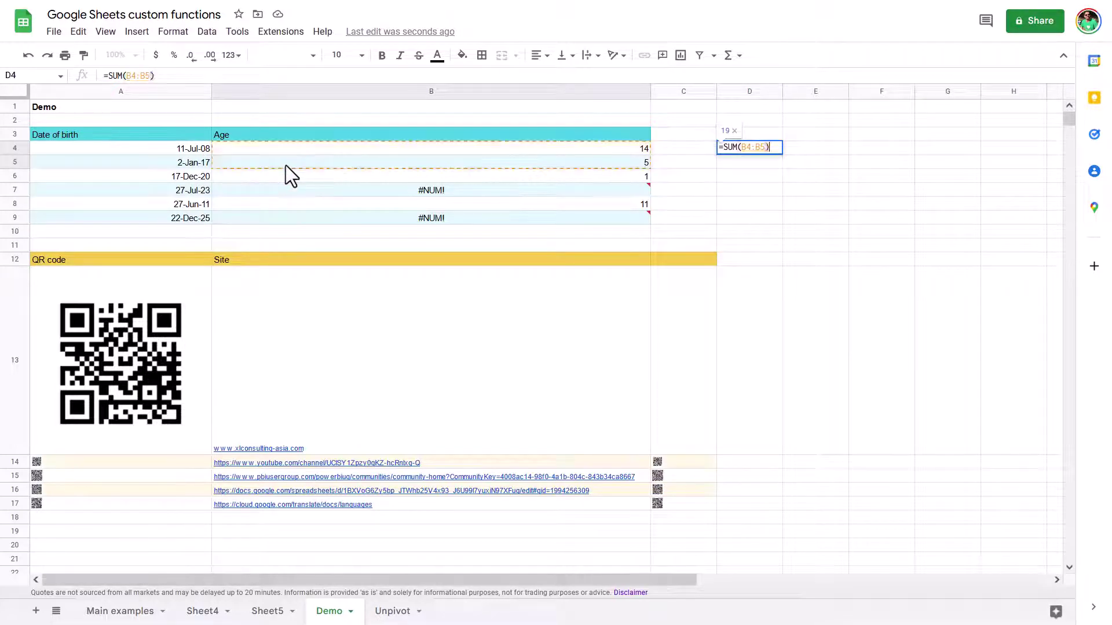
{"action": "key", "text": "Return"}
{"action": "double_click", "coordinate": [772, 154]}
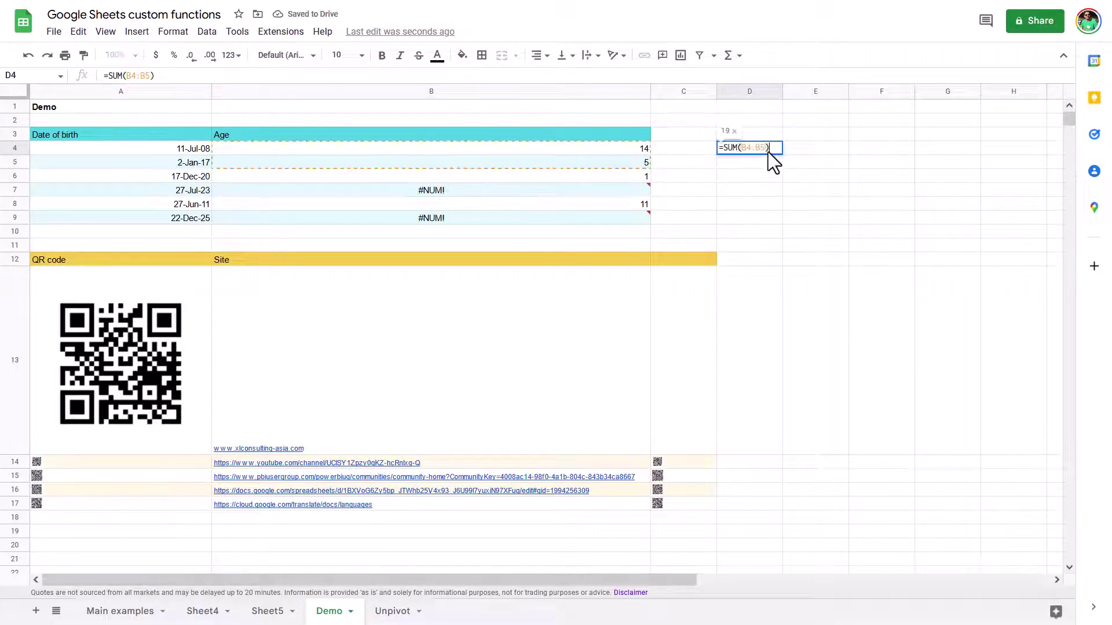
{"action": "key", "text": "Escape"}
{"action": "left_click", "coordinate": [695, 466]}
Step: Start a new named function from C14's QR formula, cancel it, and leave the cell
{"action": "double_click", "coordinate": [695, 465]}
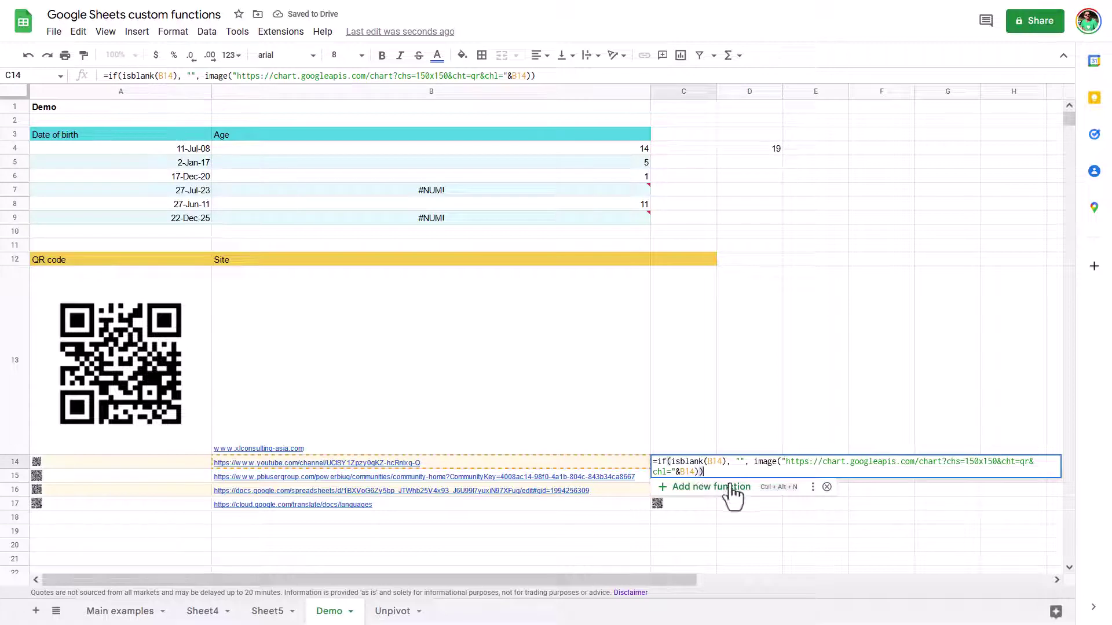
{"action": "left_click", "coordinate": [730, 488]}
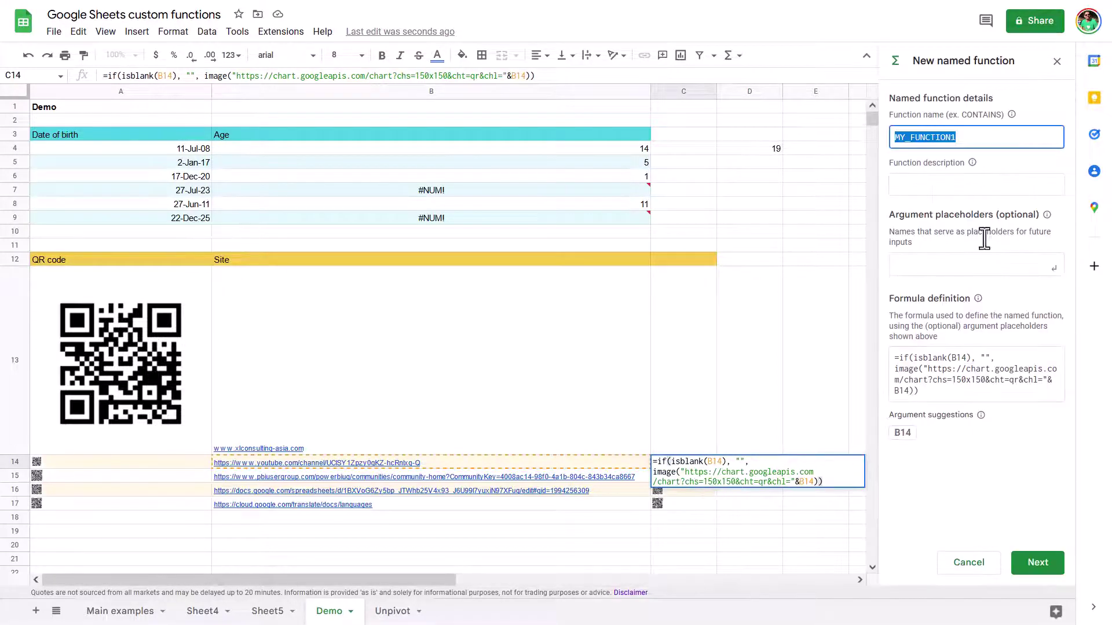
{"action": "left_click", "coordinate": [975, 567]}
{"action": "scroll", "coordinate": [972, 272], "scroll_direction": "down", "scroll_amount": 5}
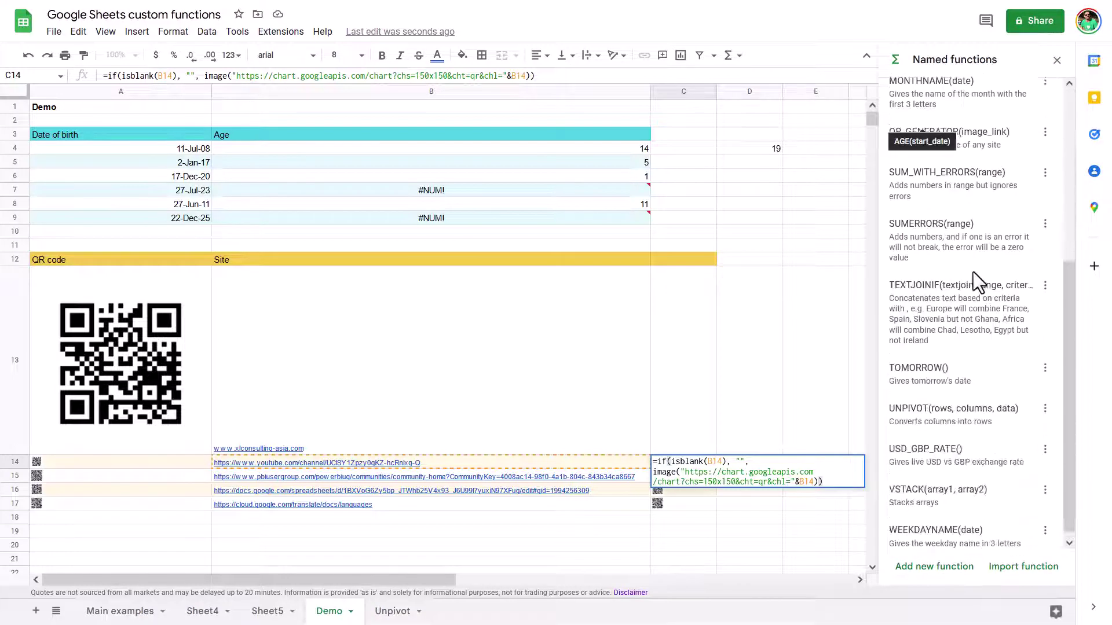
{"action": "scroll", "coordinate": [973, 276], "scroll_direction": "up", "scroll_amount": 5}
{"action": "key", "text": "Escape"}
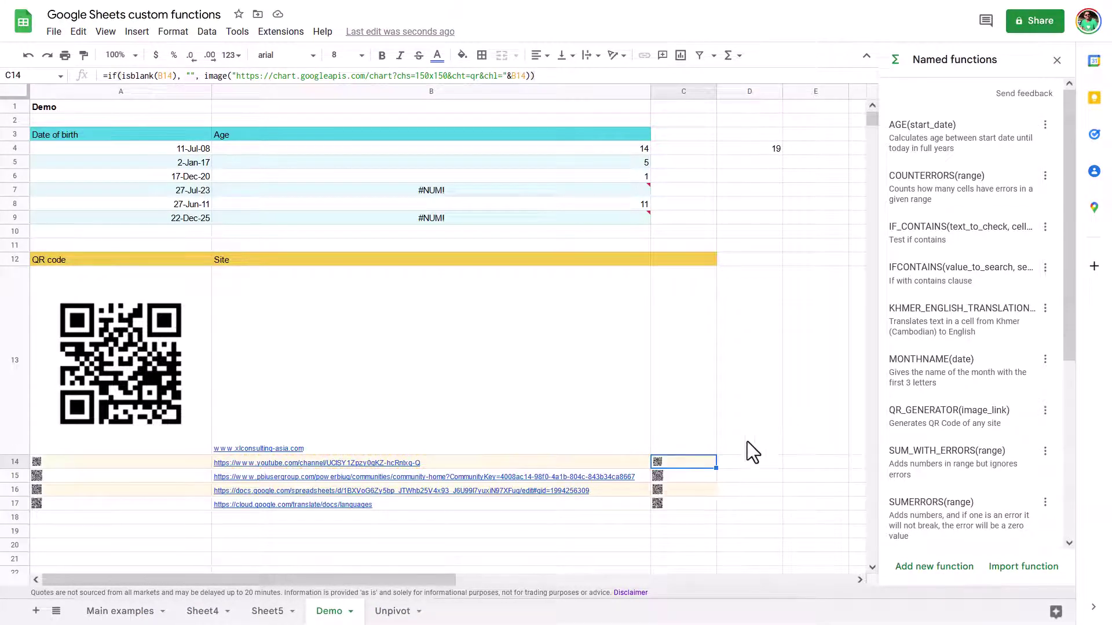
{"action": "left_click", "coordinate": [753, 462]}
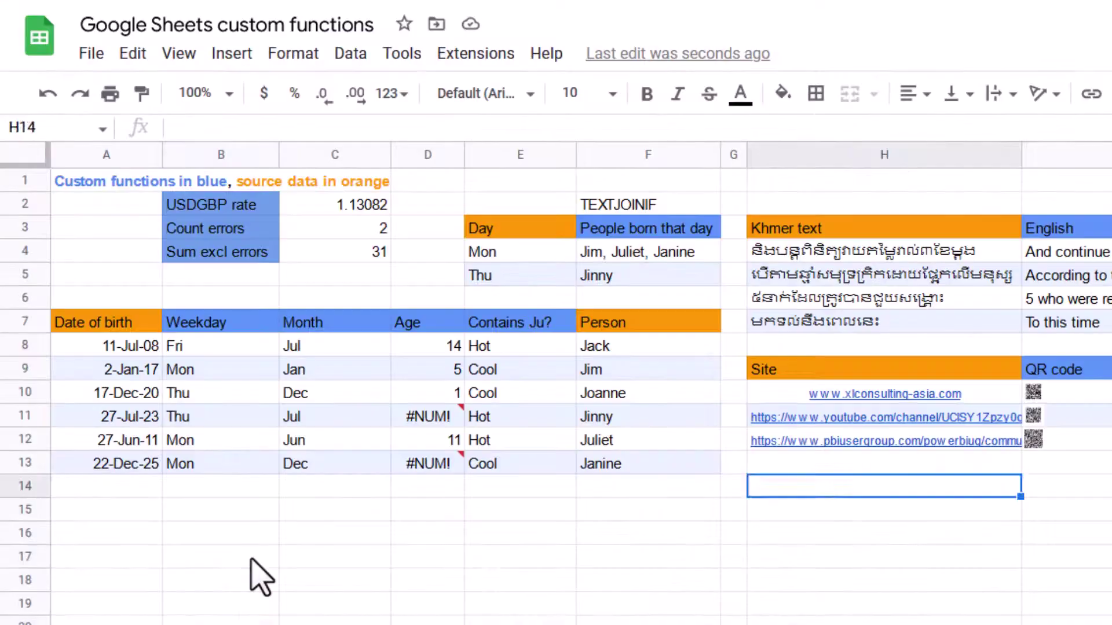
Step: Inspect the WEEKDAYNAME, MONTHNAME and AGE formulas in B8, C8 and D8
{"action": "left_click", "coordinate": [167, 539]}
{"action": "left_click", "coordinate": [345, 416]}
{"action": "left_click", "coordinate": [226, 346]}
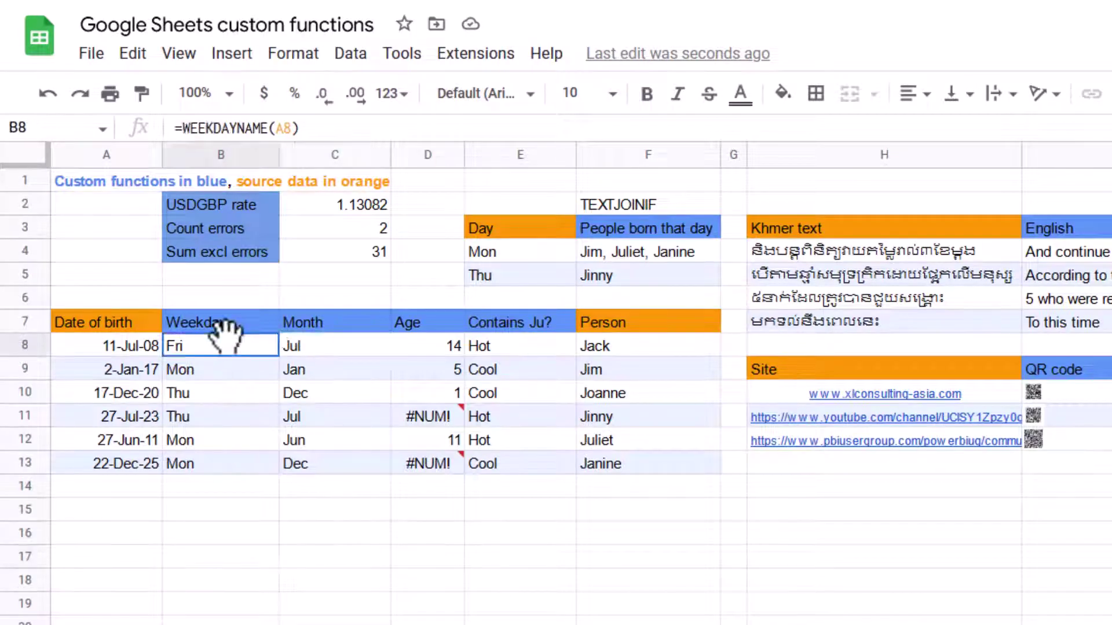
{"action": "double_click", "coordinate": [227, 350]}
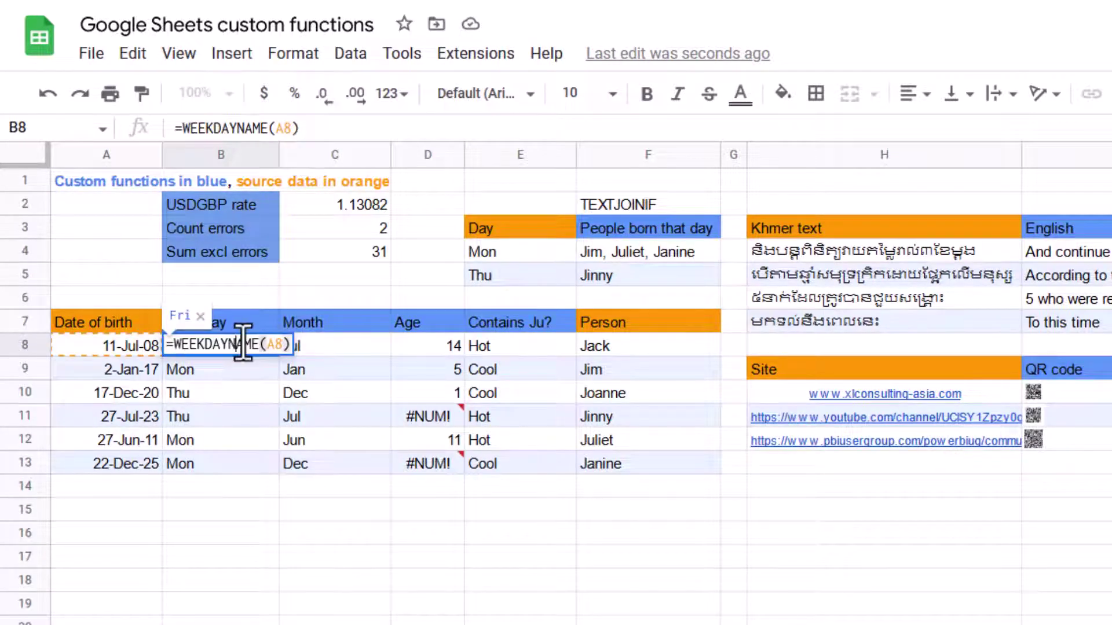
{"action": "key", "text": "Escape"}
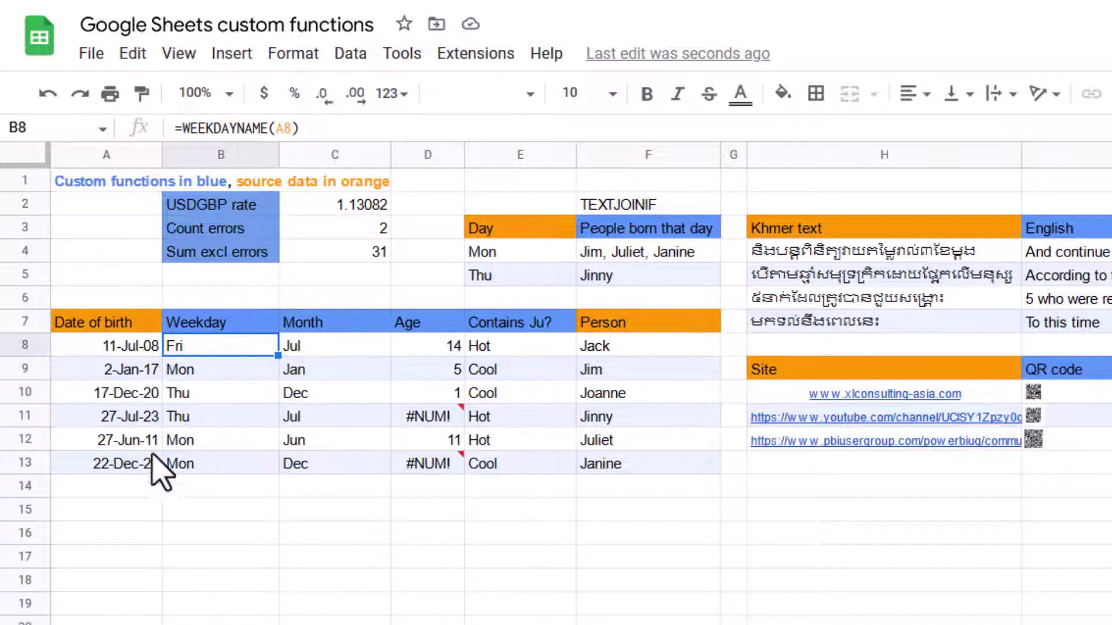
{"action": "left_click", "coordinate": [318, 350]}
{"action": "double_click", "coordinate": [324, 350]}
{"action": "key", "text": "Escape"}
{"action": "left_click", "coordinate": [432, 347]}
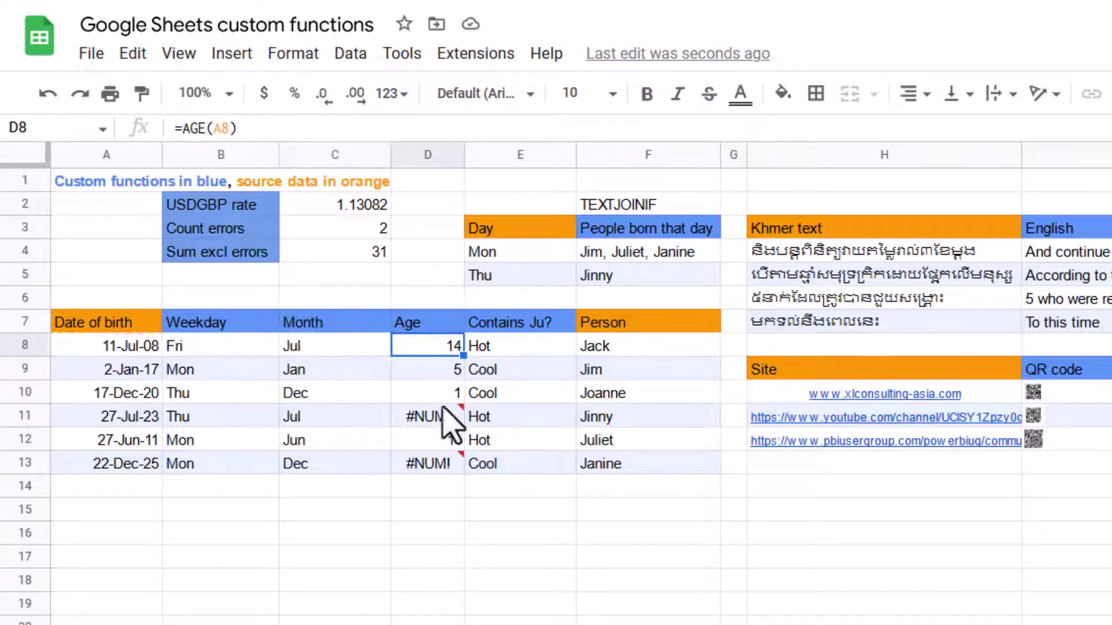
{"action": "left_click", "coordinate": [360, 232]}
Step: Enter =COUNTERRORS(D8:D13) in D15 to count errors in the Age column
{"action": "left_click", "coordinate": [427, 504]}
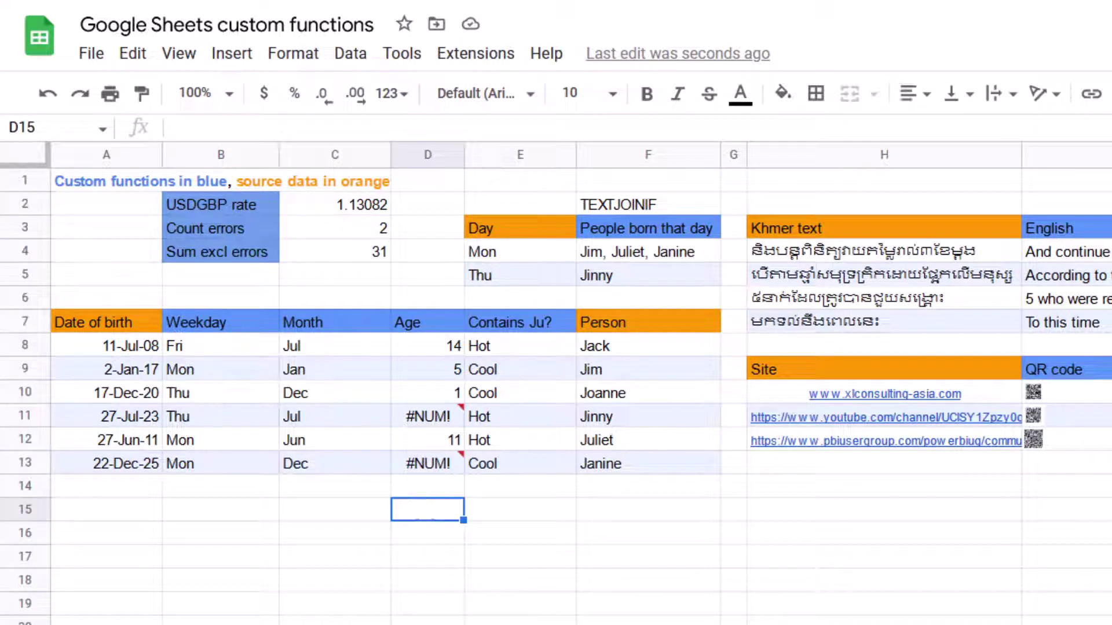
{"action": "type", "text": "=counte"}
{"action": "key", "text": "Tab"}
{"action": "key", "text": "Up"}
{"action": "key", "text": "Up"}
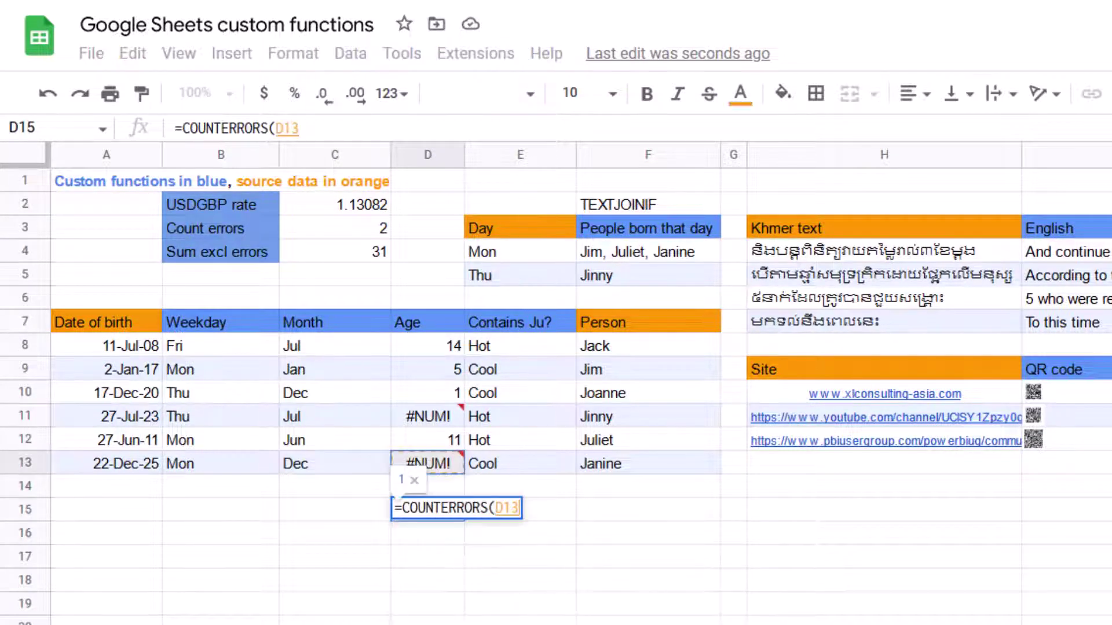
{"action": "key", "text": "shift+Up"}
{"action": "key", "text": "shift+Up"}
{"action": "key", "text": "shift+Up"}
{"action": "key", "text": "shift+Up"}
{"action": "key", "text": "shift+Up"}
{"action": "key", "text": "Return"}
Step: Put =5/0 in D9 to test that the error count reacts
{"action": "key", "text": "Up"}
{"action": "key", "text": "Up"}
{"action": "key", "text": "Up"}
{"action": "key", "text": "Up"}
{"action": "key", "text": "Up"}
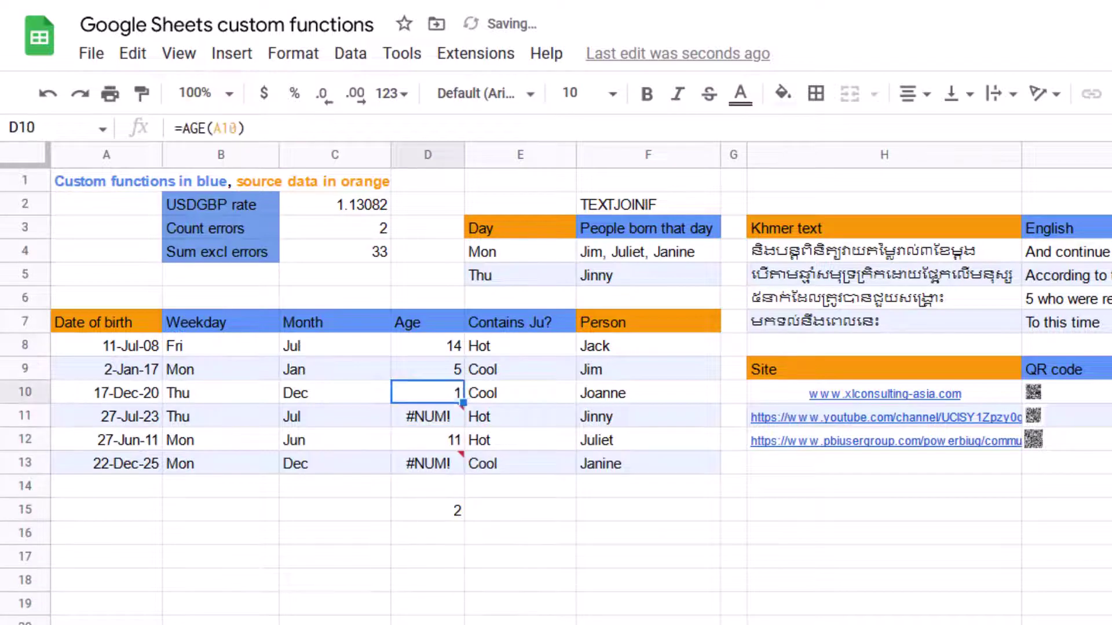
{"action": "key", "text": "Up"}
{"action": "key", "text": "Up"}
{"action": "key", "text": "Down"}
{"action": "key", "text": "Return"}
{"action": "key", "text": "Escape"}
{"action": "type", "text": "=5/0"}
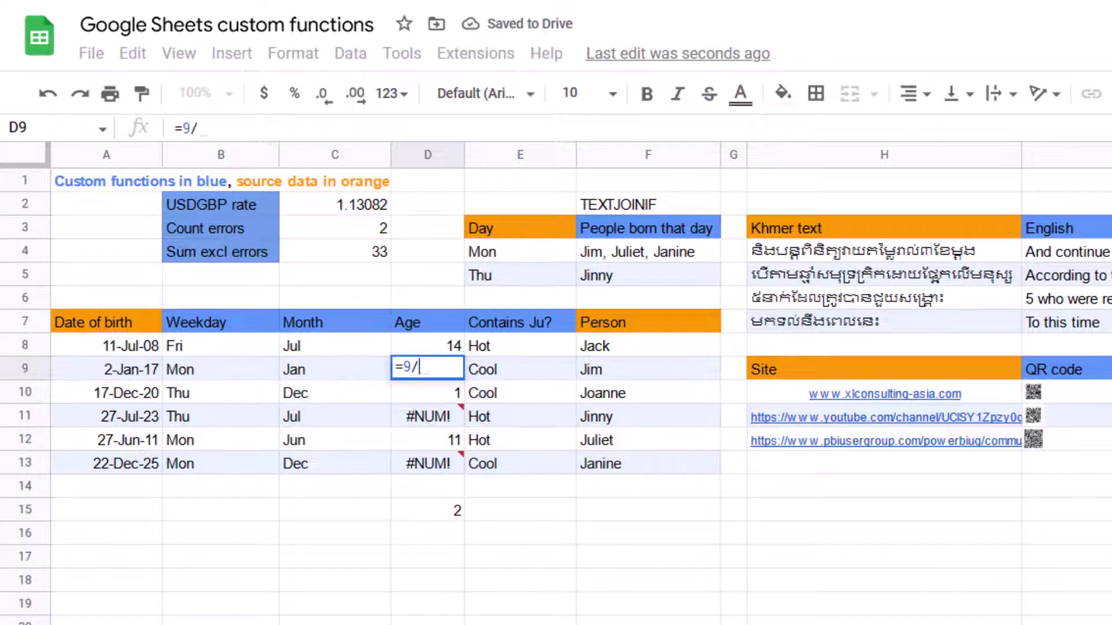
{"action": "key", "text": "Return"}
{"action": "key", "text": "Down"}
{"action": "key", "text": "Down"}
{"action": "key", "text": "Down"}
{"action": "key", "text": "Down"}
{"action": "key", "text": "Down"}
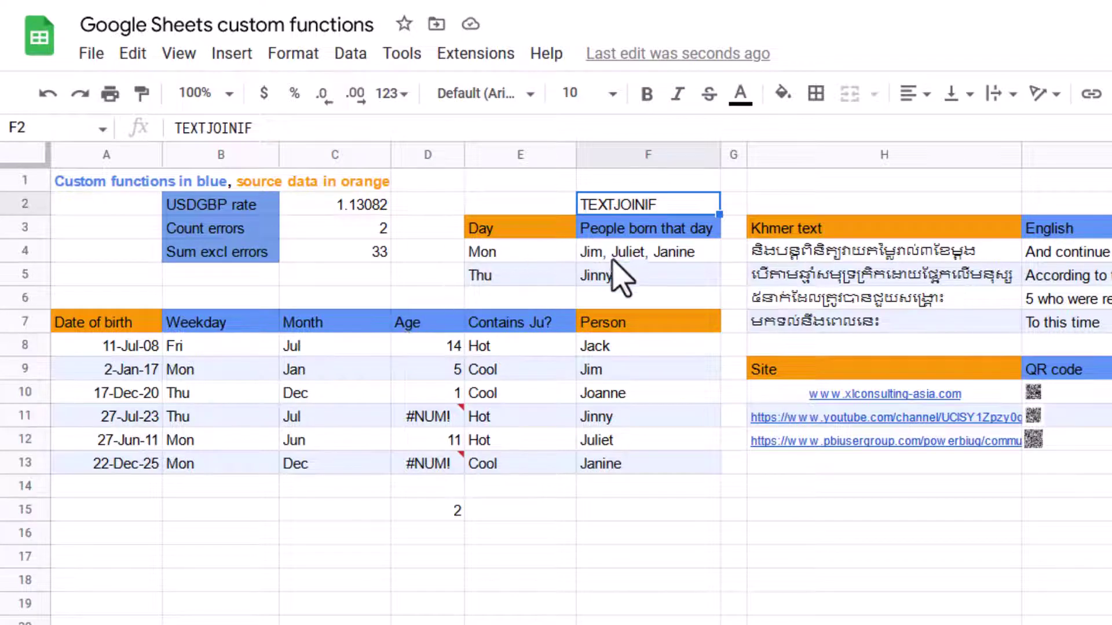
Step: Review the TEXTJOINIF formula in F4 and the translation formula in I4, then select I1
{"action": "left_click", "coordinate": [610, 256]}
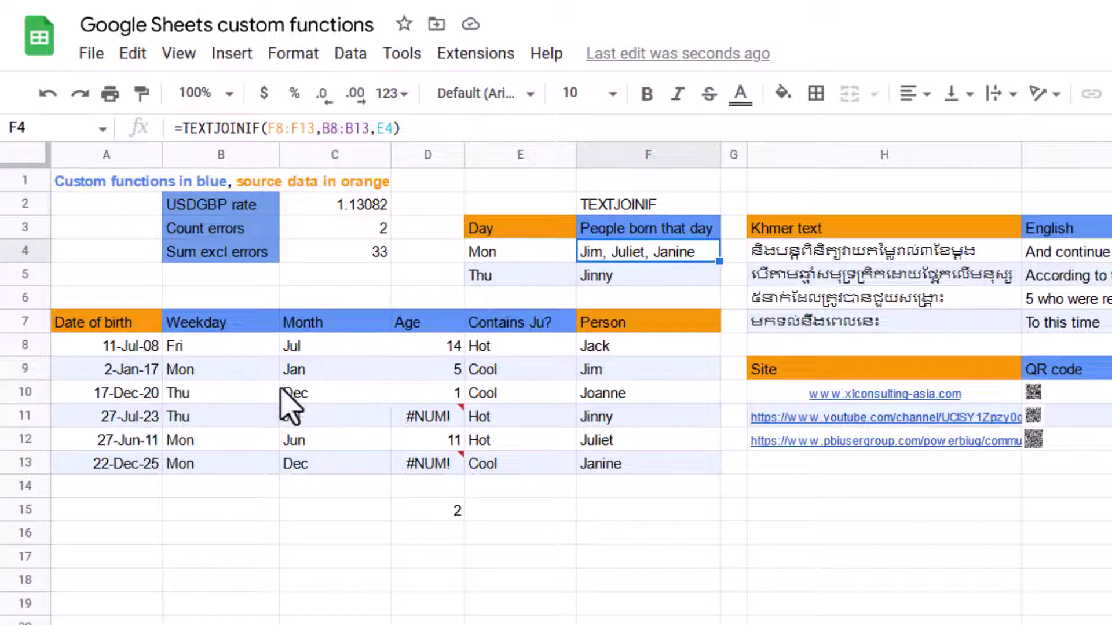
{"action": "left_click", "coordinate": [220, 371]}
{"action": "left_click", "coordinate": [213, 446], "text": "ctrl"}
{"action": "left_click", "coordinate": [220, 463], "text": "shift"}
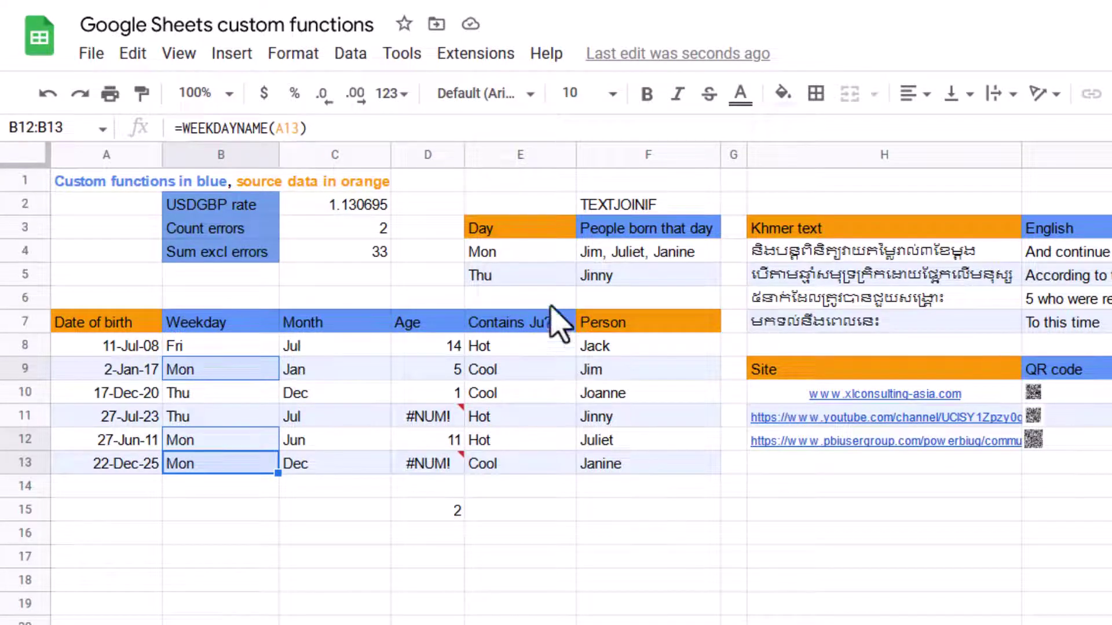
{"action": "left_click_drag", "start_coordinate": [521, 276], "coordinate": [614, 278]}
{"action": "left_click", "coordinate": [636, 253]}
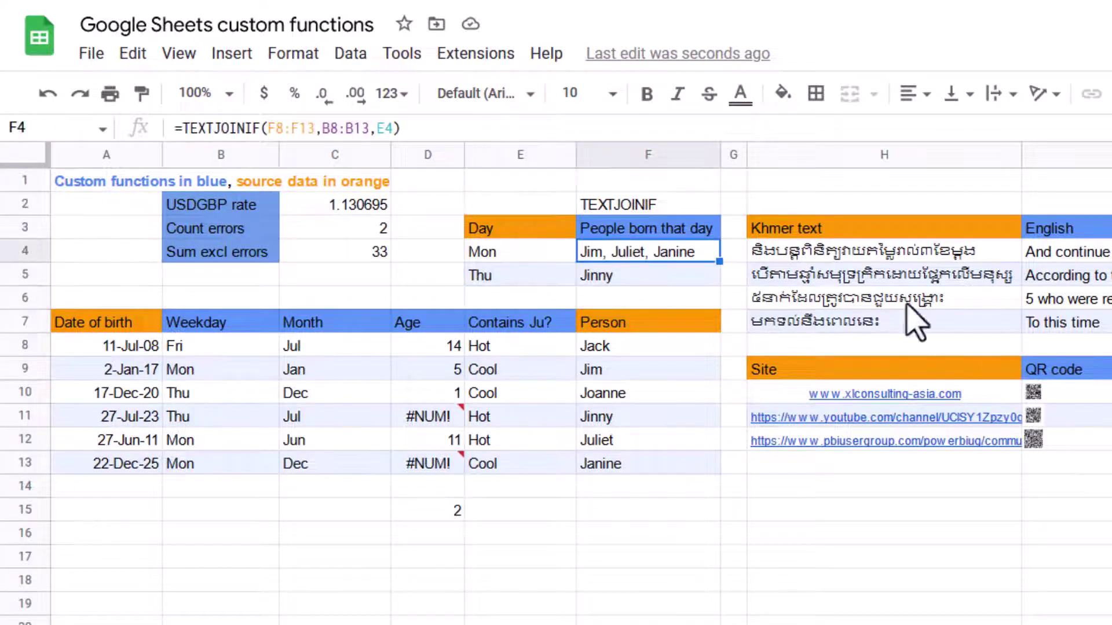
{"action": "left_click", "coordinate": [1081, 255]}
{"action": "left_click", "coordinate": [1068, 183]}
Step: Try =KHMER_ENGLISH_TRANSLATION(H4) in I1, delete it, check I10, then open the Unpivot sheet
{"action": "type", "text": "="}
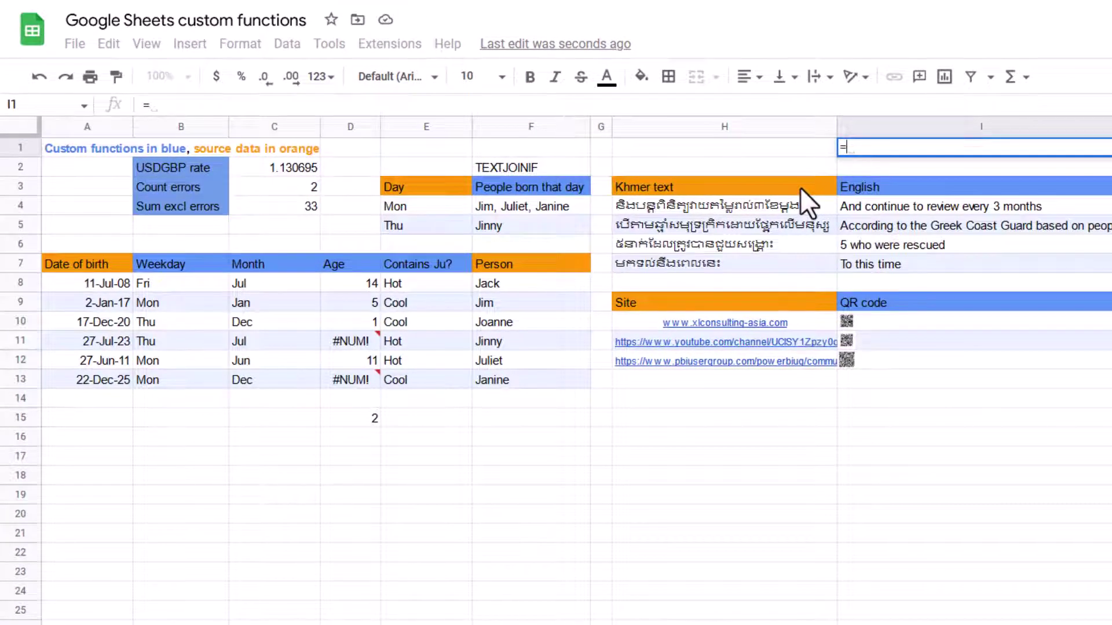
{"action": "type", "text": "KH"}
{"action": "key", "text": "Tab"}
{"action": "type", "text": "H4"}
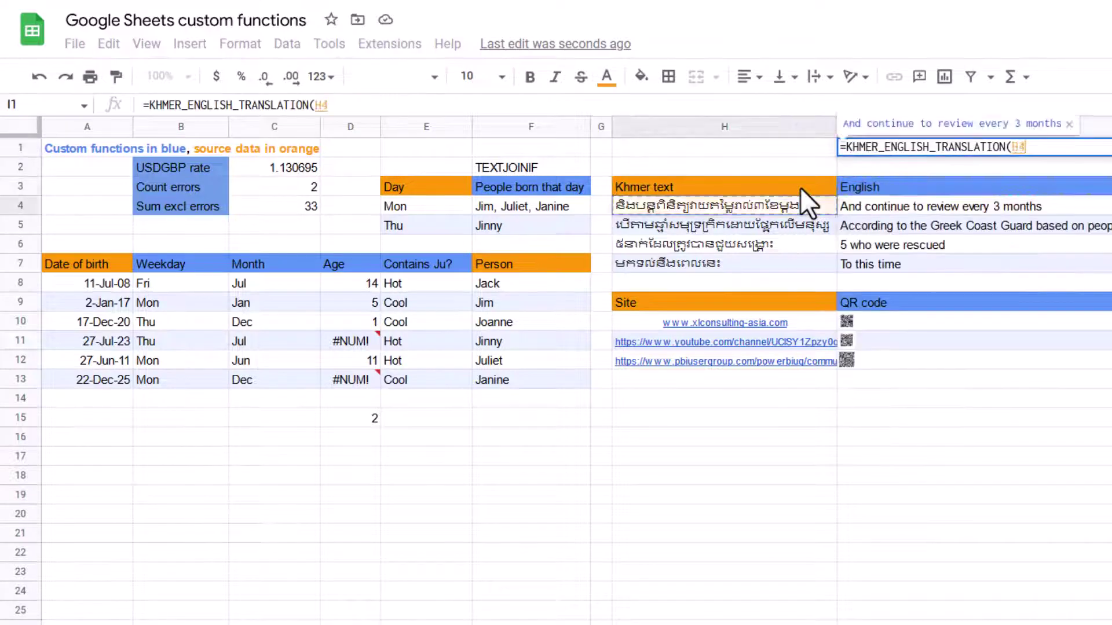
{"action": "type", "text": ")"}
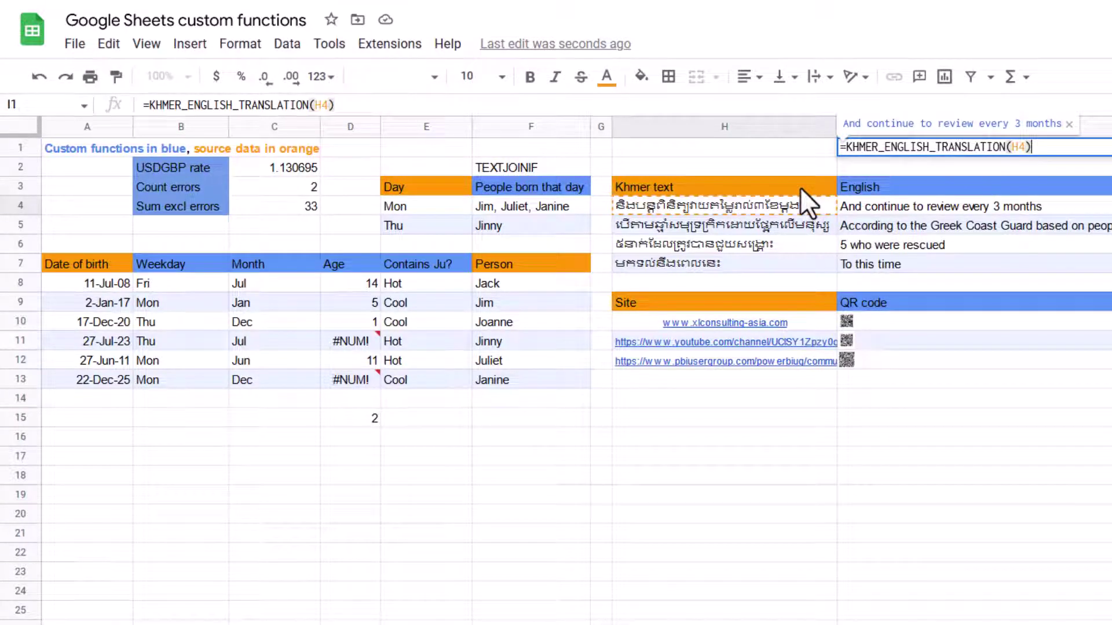
{"action": "key", "text": "Return"}
{"action": "key", "text": "Up"}
{"action": "key", "text": "Delete"}
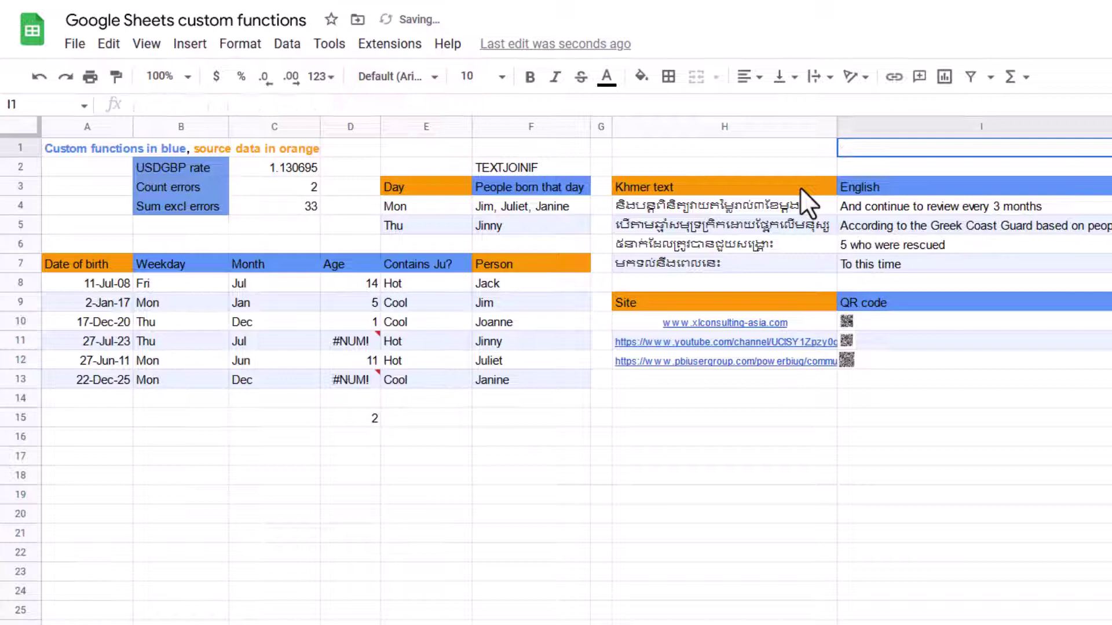
{"action": "left_click", "coordinate": [884, 323]}
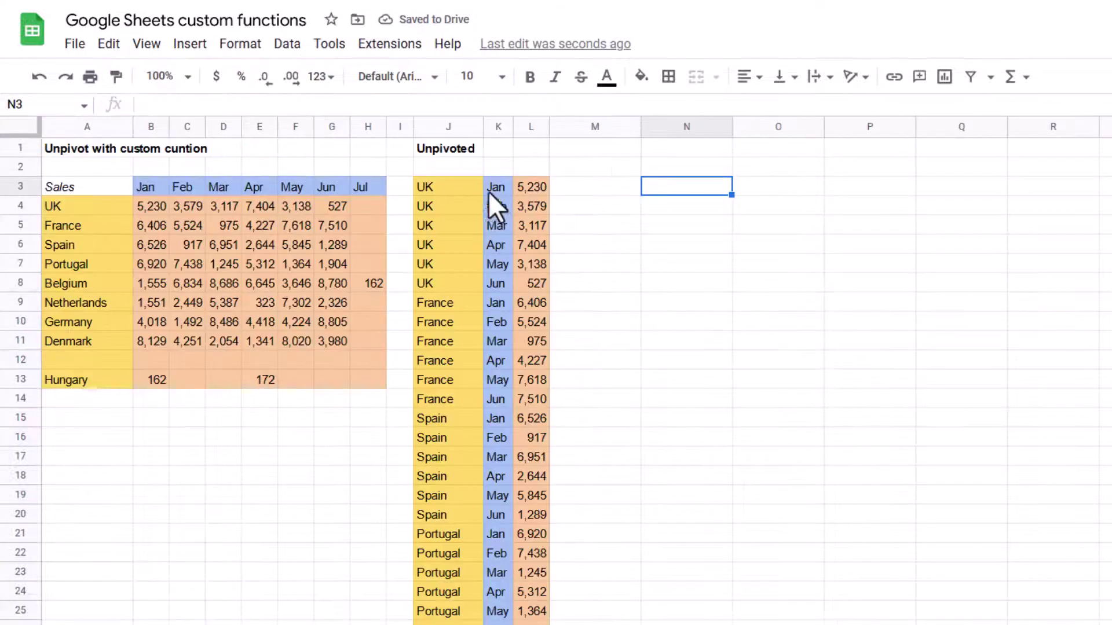
{"action": "left_click", "coordinate": [450, 192]}
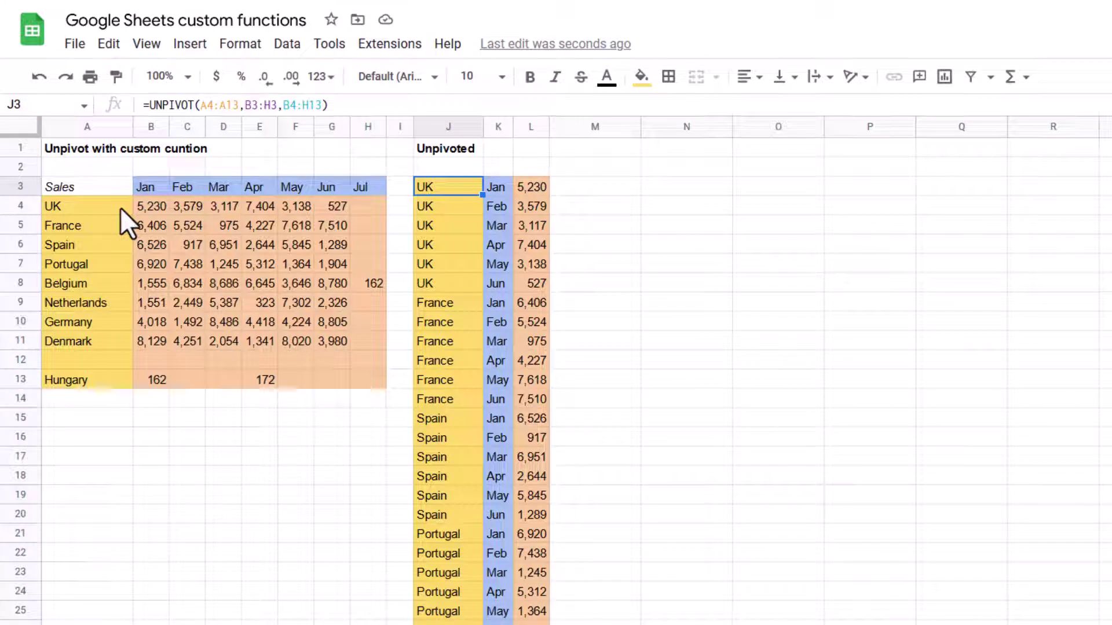
Step: Review the sales figures, country names A4:A13, month headers B3:H3 and column L output, then move to O3
{"action": "left_click_drag", "start_coordinate": [136, 206], "coordinate": [359, 370]}
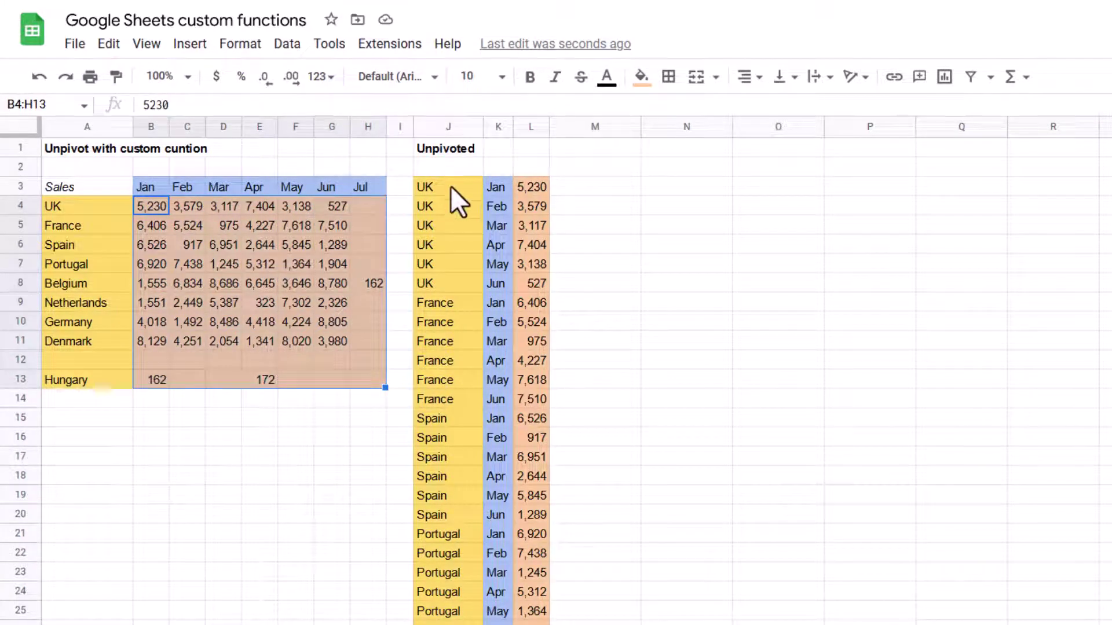
{"action": "left_click_drag", "start_coordinate": [115, 211], "coordinate": [114, 380]}
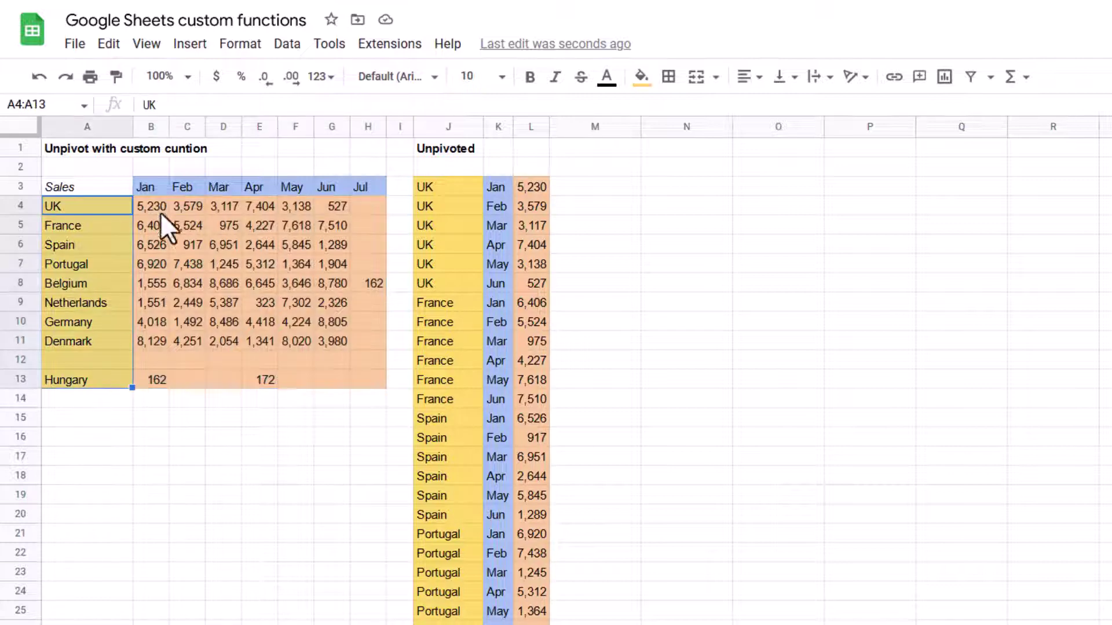
{"action": "left_click_drag", "start_coordinate": [152, 186], "coordinate": [362, 183]}
{"action": "left_click_drag", "start_coordinate": [523, 187], "coordinate": [523, 446]}
{"action": "left_click", "coordinate": [528, 407]}
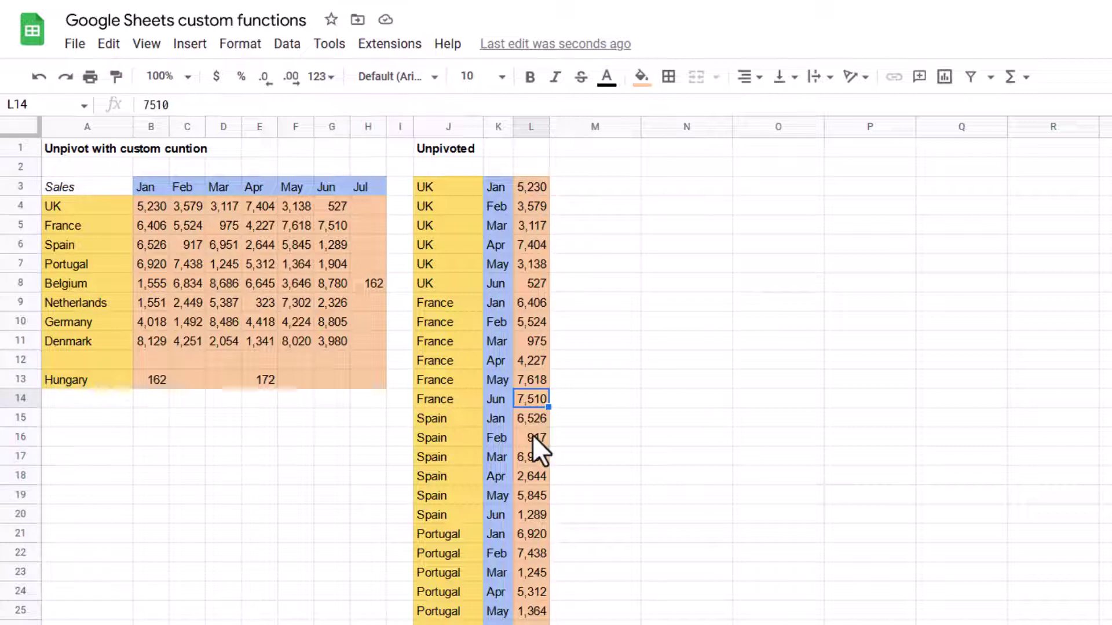
{"action": "key", "text": "Up"}
{"action": "key", "text": "Up"}
{"action": "key", "text": "Up"}
{"action": "key", "text": "Up"}
{"action": "key", "text": "Up"}
{"action": "key", "text": "Up"}
{"action": "key", "text": "Up"}
{"action": "key", "text": "Up"}
{"action": "key", "text": "Up"}
{"action": "key", "text": "Up"}
{"action": "key", "text": "Up"}
{"action": "key", "text": "Up"}
{"action": "key", "text": "Down"}
{"action": "key", "text": "Right"}
{"action": "key", "text": "Right"}
{"action": "key", "text": "Right"}
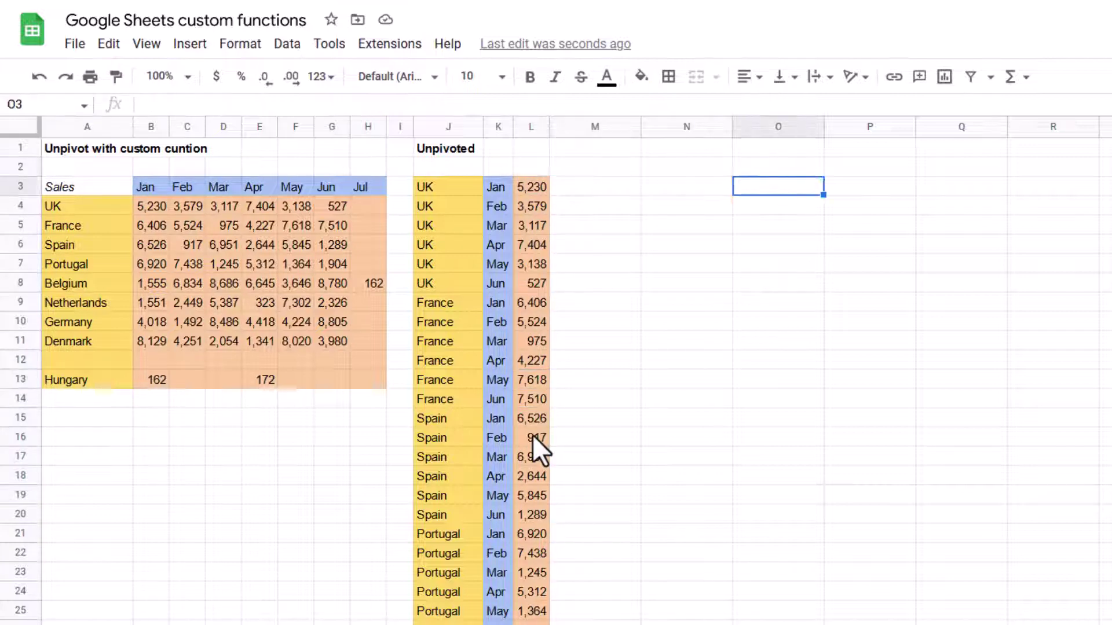
Step: Enter =UNPIVOT(A4:A21,B3:I3,B4:I21) in O3 to spill country, month and value rows
{"action": "type", "text": "=unpi"}
{"action": "key", "text": "Tab"}
{"action": "key", "text": "Left"}
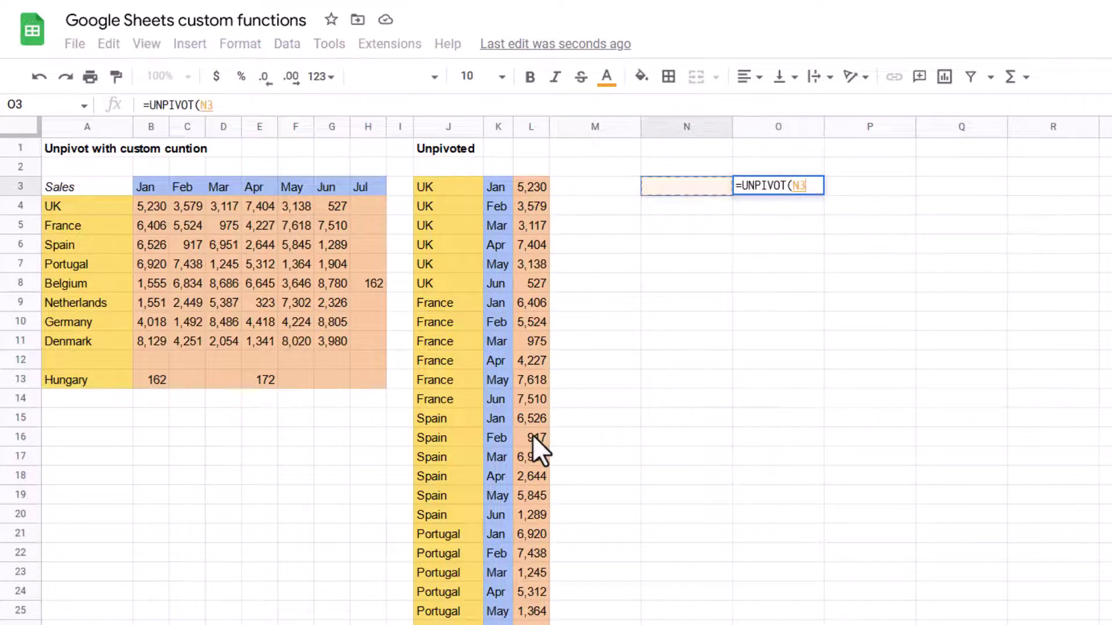
{"action": "key", "text": "Left"}
{"action": "key", "text": "Left"}
{"action": "key", "text": "Left"}
{"action": "key", "text": "Left"}
{"action": "key", "text": "Left"}
{"action": "key", "text": "Left"}
{"action": "key", "text": "Left"}
{"action": "key", "text": "Left"}
{"action": "key", "text": "Left"}
{"action": "key", "text": "Left"}
{"action": "key", "text": "Left"}
{"action": "key", "text": "Left"}
{"action": "key", "text": "Left"}
{"action": "key", "text": "Down"}
{"action": "key", "text": "shift+Down"}
{"action": "key", "text": "shift+Down"}
{"action": "key", "text": "shift+Down"}
{"action": "key", "text": "shift+Down"}
{"action": "key", "text": "shift+Down"}
{"action": "key", "text": "shift+Down"}
{"action": "key", "text": "shift+Down"}
{"action": "key", "text": "shift+Down"}
{"action": "key", "text": "shift+Down"}
{"action": "key", "text": "shift+Down"}
{"action": "key", "text": "shift+Down"}
{"action": "key", "text": "shift+Down"}
{"action": "key", "text": "shift+Down"}
{"action": "key", "text": "shift+Down"}
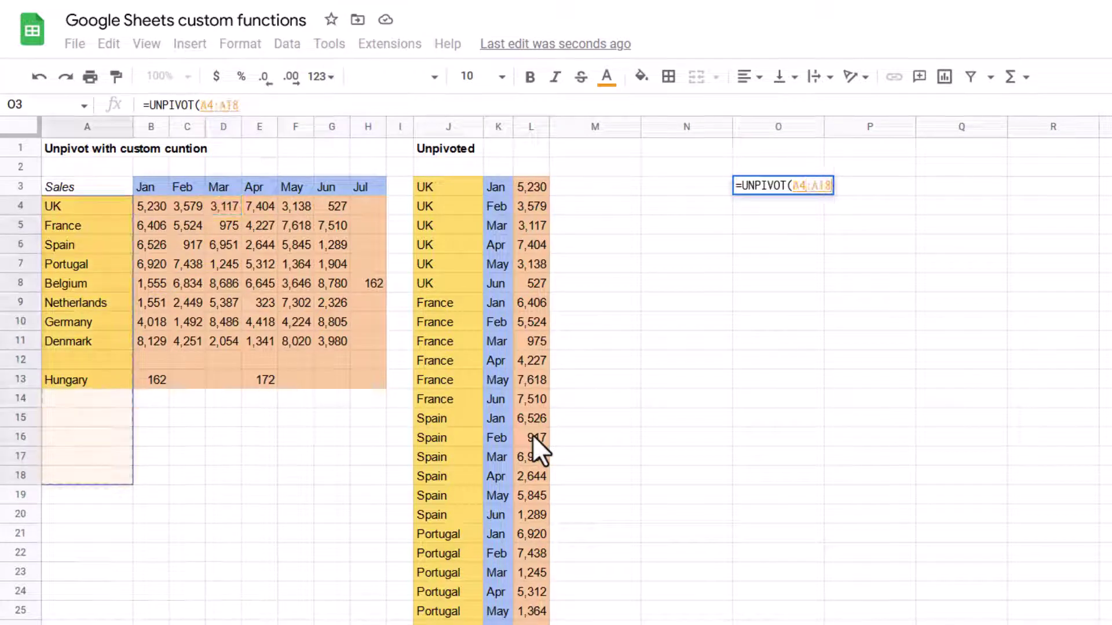
{"action": "key", "text": "shift+Down"}
{"action": "key", "text": "shift+Down"}
{"action": "key", "text": "shift+Down"}
{"action": "type", "text": ","}
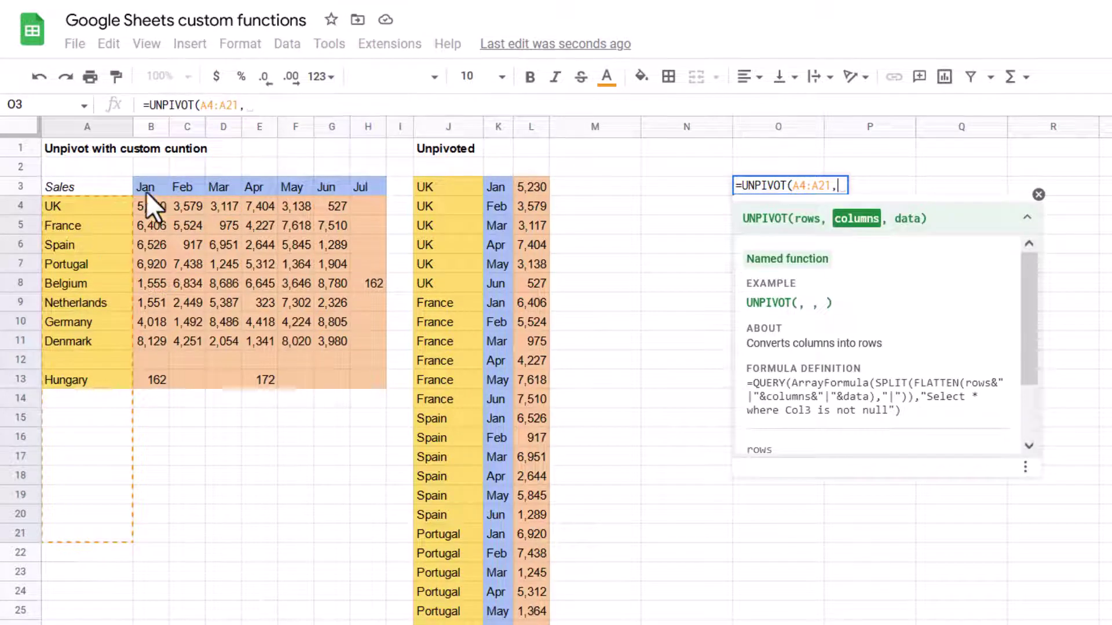
{"action": "left_click_drag", "start_coordinate": [146, 191], "coordinate": [393, 187]}
{"action": "type", "text": ","}
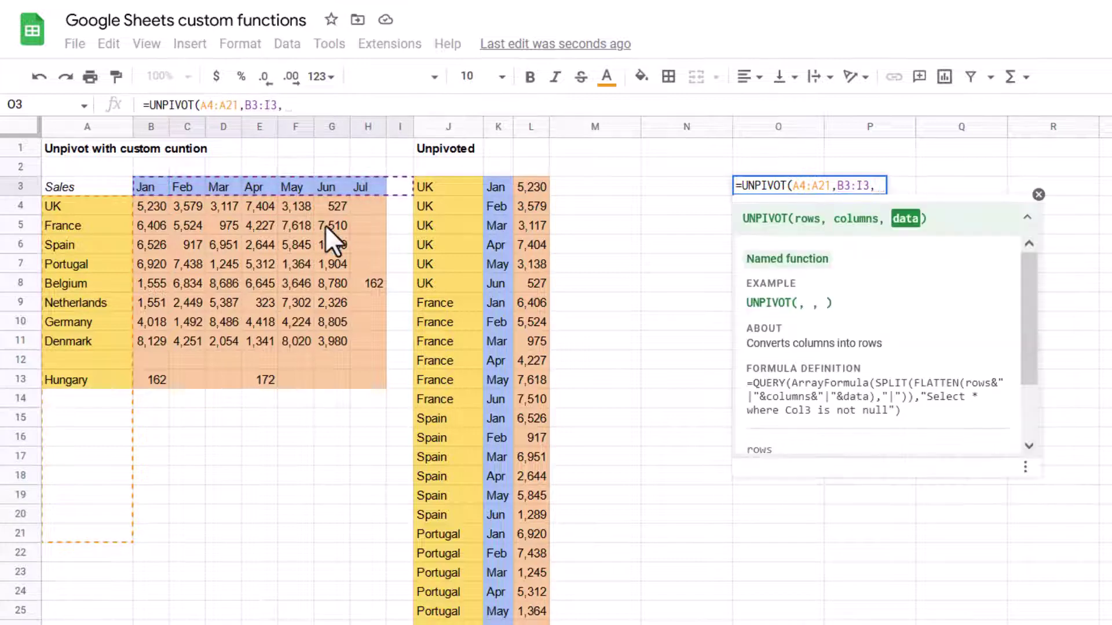
{"action": "left_click_drag", "start_coordinate": [151, 204], "coordinate": [394, 537]}
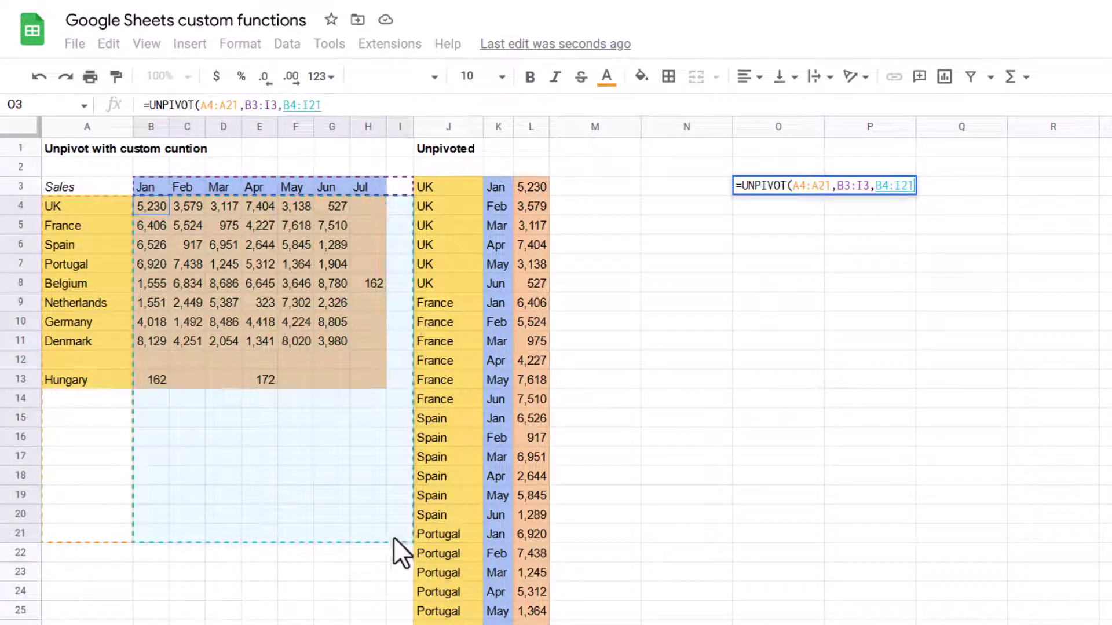
{"action": "key", "text": "Return"}
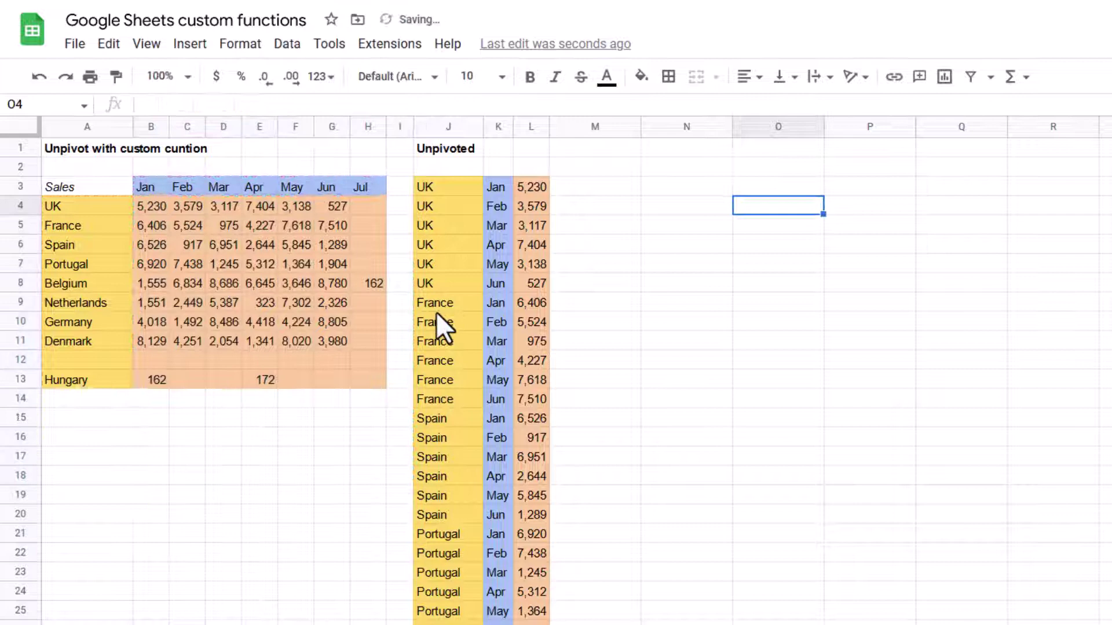
{"action": "key", "text": "Down"}
{"action": "key", "text": "Down"}
Step: Add test data: Romania in A16, 700 in I16 and Aug as the I3 header
{"action": "left_click", "coordinate": [103, 436]}
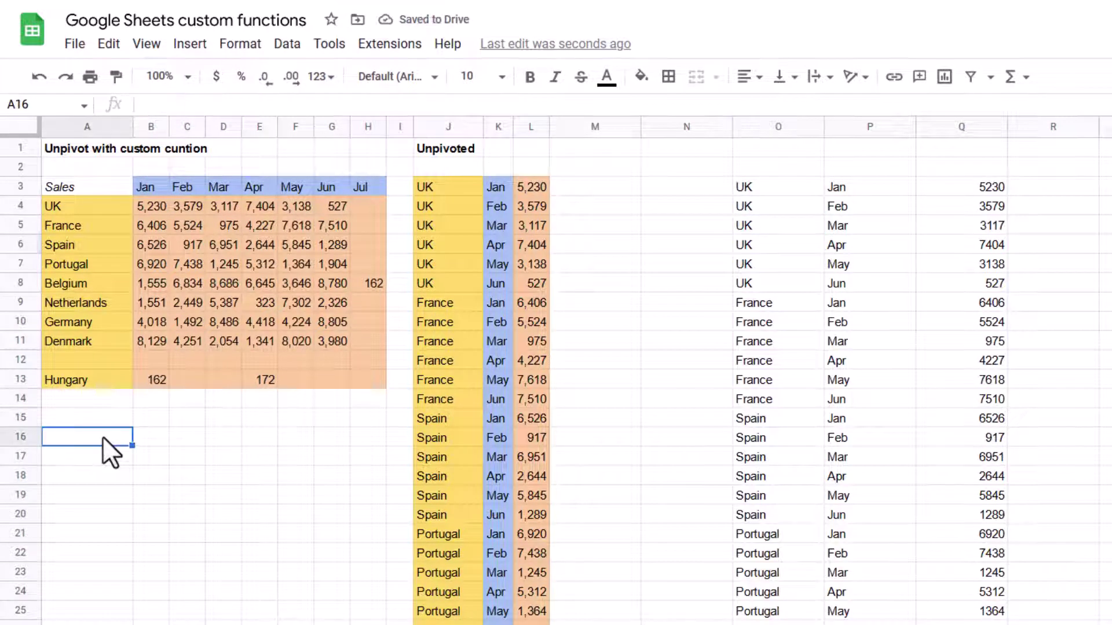
{"action": "type", "text": "Romania"}
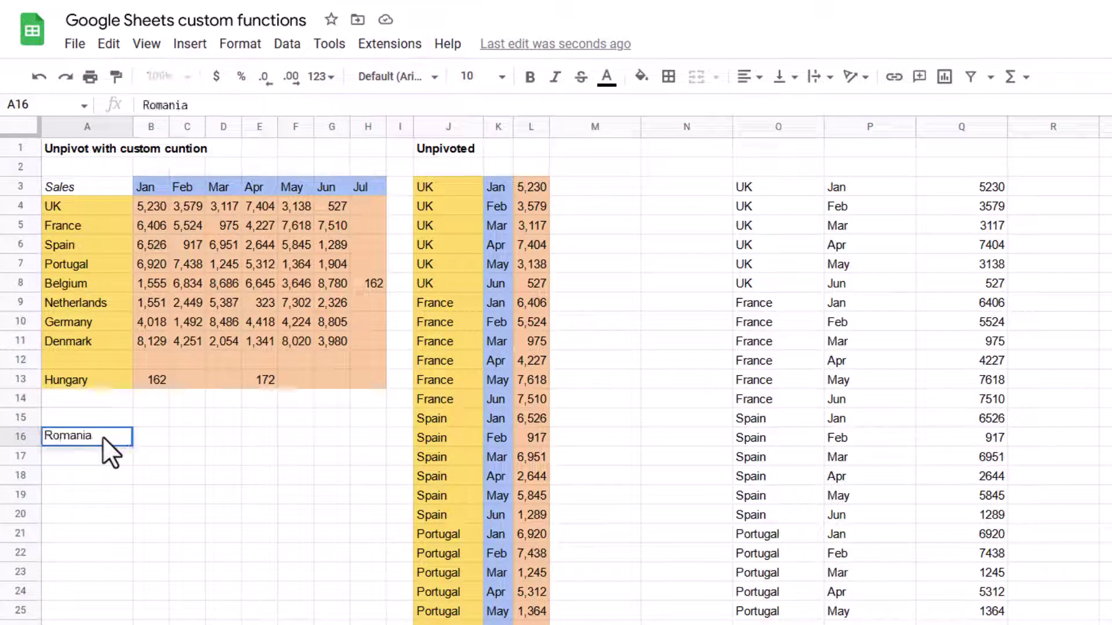
{"action": "key", "text": "Tab"}
{"action": "key", "text": "Tab"}
{"action": "key", "text": "Tab"}
{"action": "key", "text": "Tab"}
{"action": "key", "text": "Tab"}
{"action": "key", "text": "Tab"}
{"action": "key", "text": "Tab"}
{"action": "key", "text": "Tab"}
{"action": "type", "text": "700"}
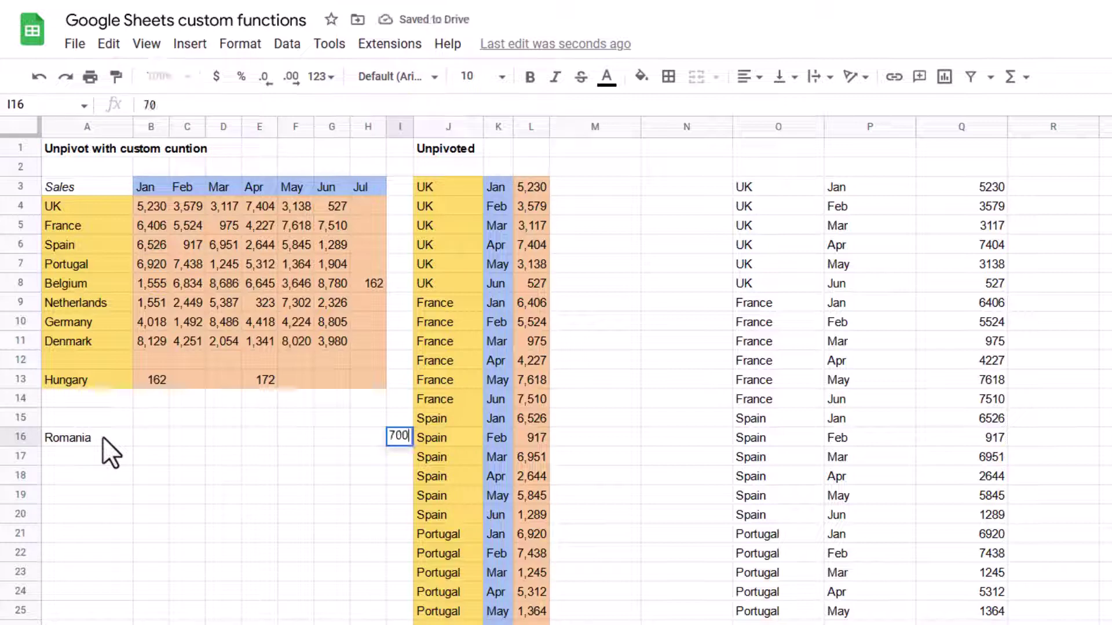
{"action": "key", "text": "Up"}
{"action": "key", "text": "Up"}
{"action": "key", "text": "Up"}
{"action": "key", "text": "Up"}
{"action": "key", "text": "Up"}
{"action": "key", "text": "Up"}
{"action": "key", "text": "Up"}
{"action": "key", "text": "Up"}
{"action": "key", "text": "Up"}
{"action": "key", "text": "Up"}
{"action": "key", "text": "Up"}
{"action": "key", "text": "Up"}
{"action": "key", "text": "Up"}
{"action": "key", "text": "Up"}
{"action": "key", "text": "Down"}
{"action": "type", "text": "Aug"}
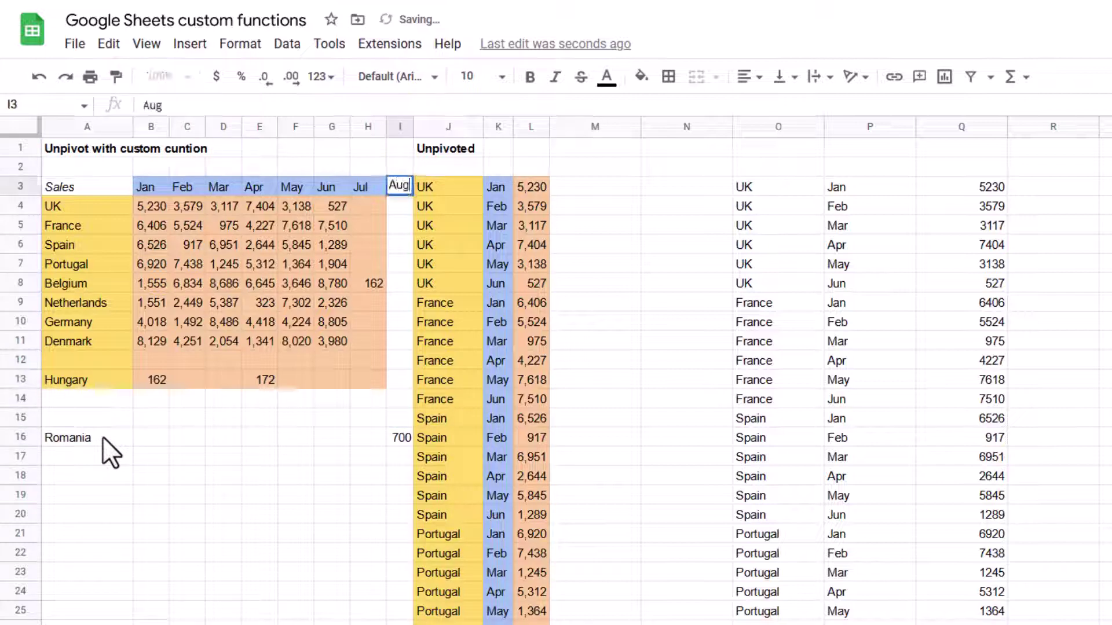
{"action": "key", "text": "Return"}
Step: Check the new Romania, Aug, 700 output row, undo the test entries, and select O3
{"action": "scroll", "coordinate": [845, 524], "scroll_direction": "down", "scroll_amount": 13}
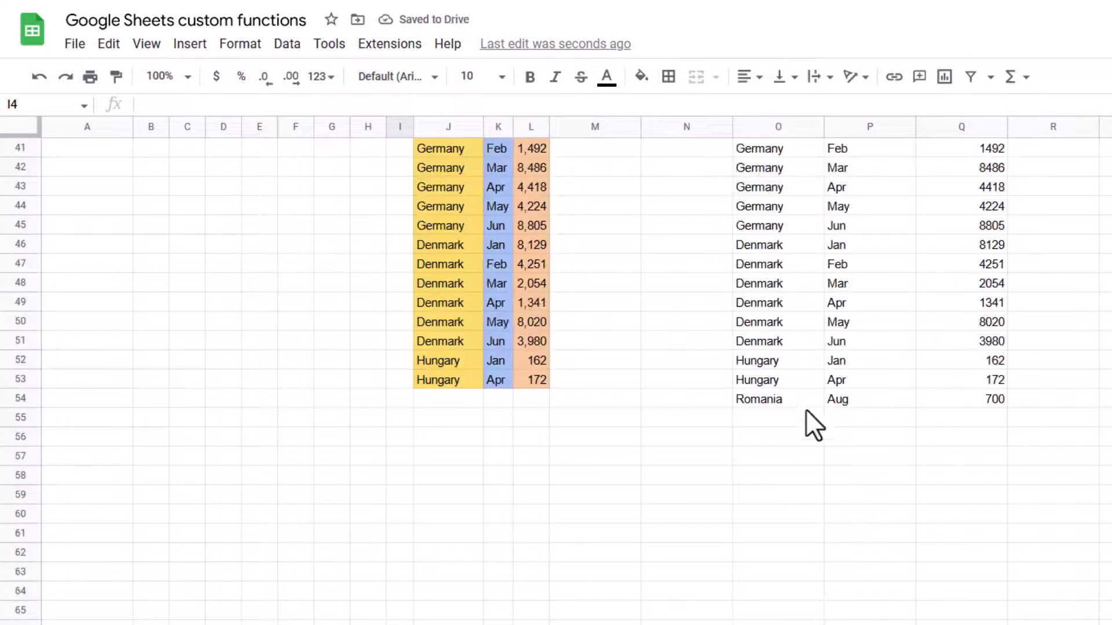
{"action": "left_click_drag", "start_coordinate": [758, 591], "coordinate": [985, 592]}
{"action": "scroll", "coordinate": [925, 397], "scroll_direction": "up", "scroll_amount": 13}
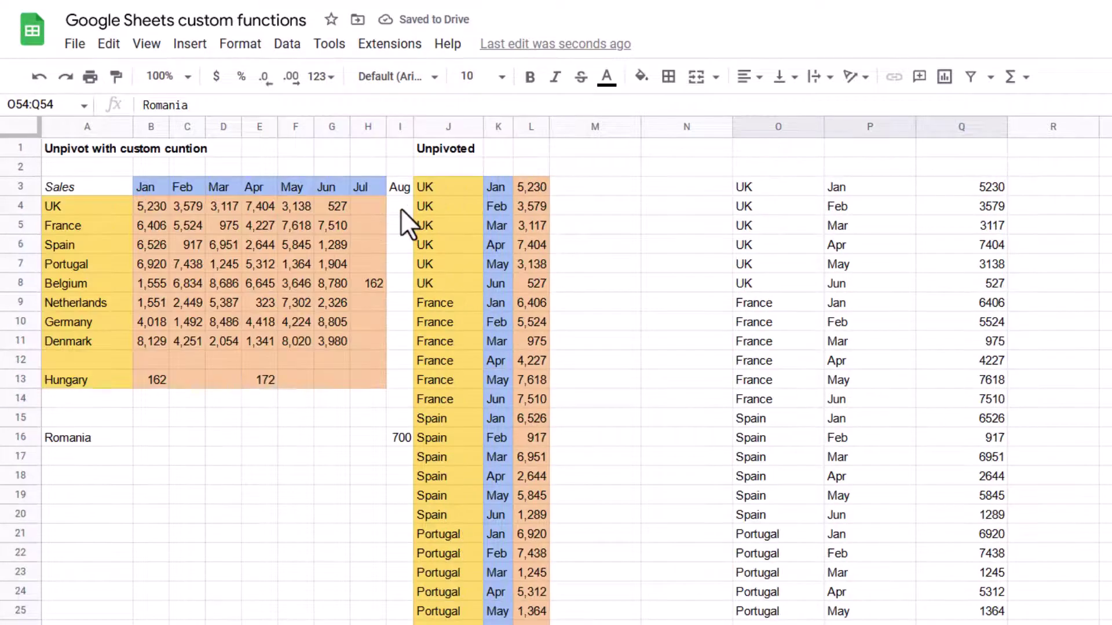
{"action": "key", "text": "ctrl+z"}
{"action": "key", "text": "ctrl+z"}
{"action": "key", "text": "ctrl+z"}
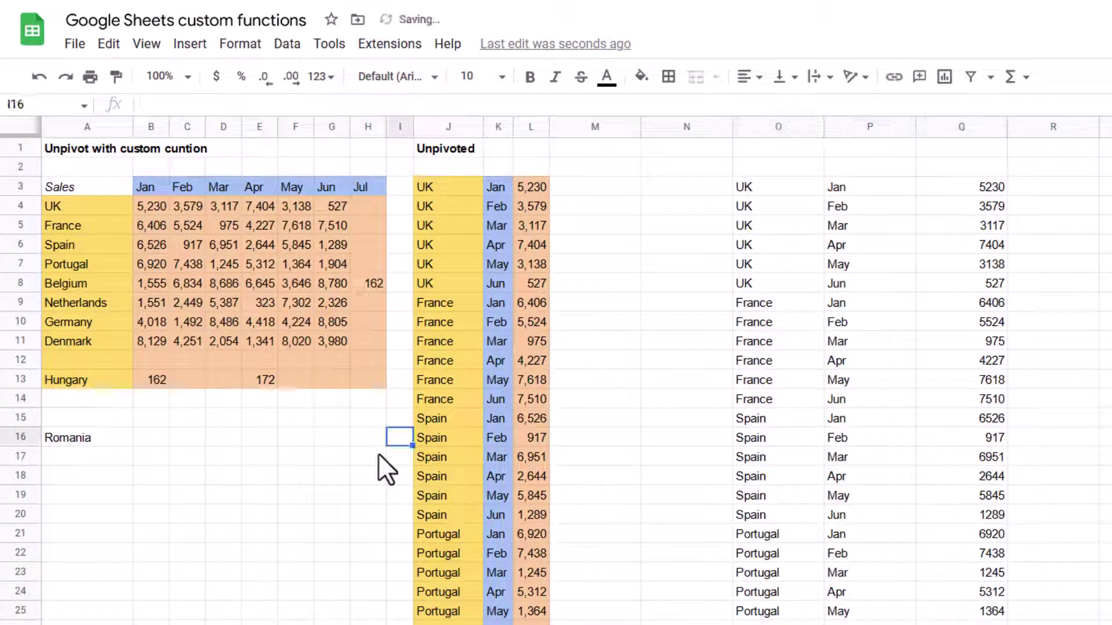
{"action": "left_click", "coordinate": [776, 186]}
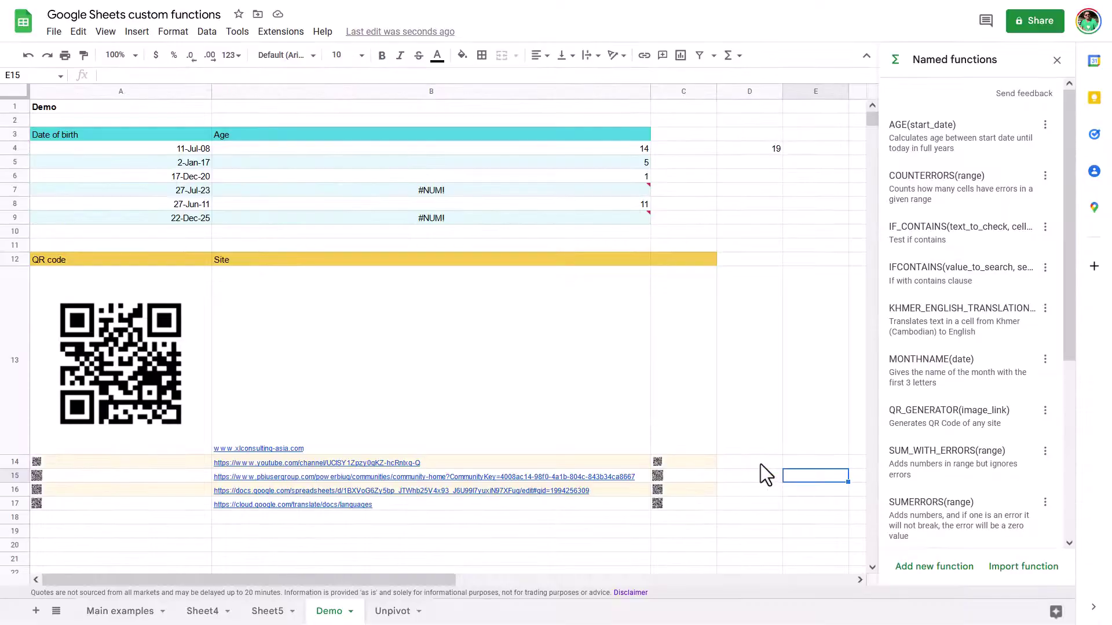
Step: Create a new blank Google Sheets spreadsheet
{"action": "left_click", "coordinate": [759, 464]}
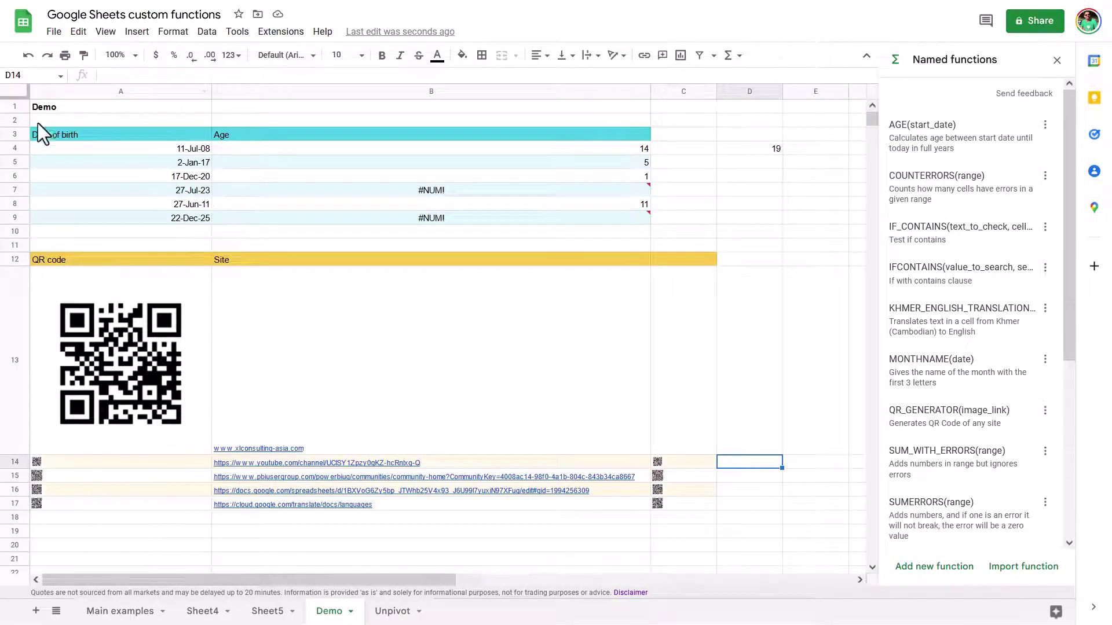
{"action": "left_click", "coordinate": [53, 32]}
{"action": "mouse_move", "coordinate": [186, 75]}
{"action": "left_click", "coordinate": [289, 57]}
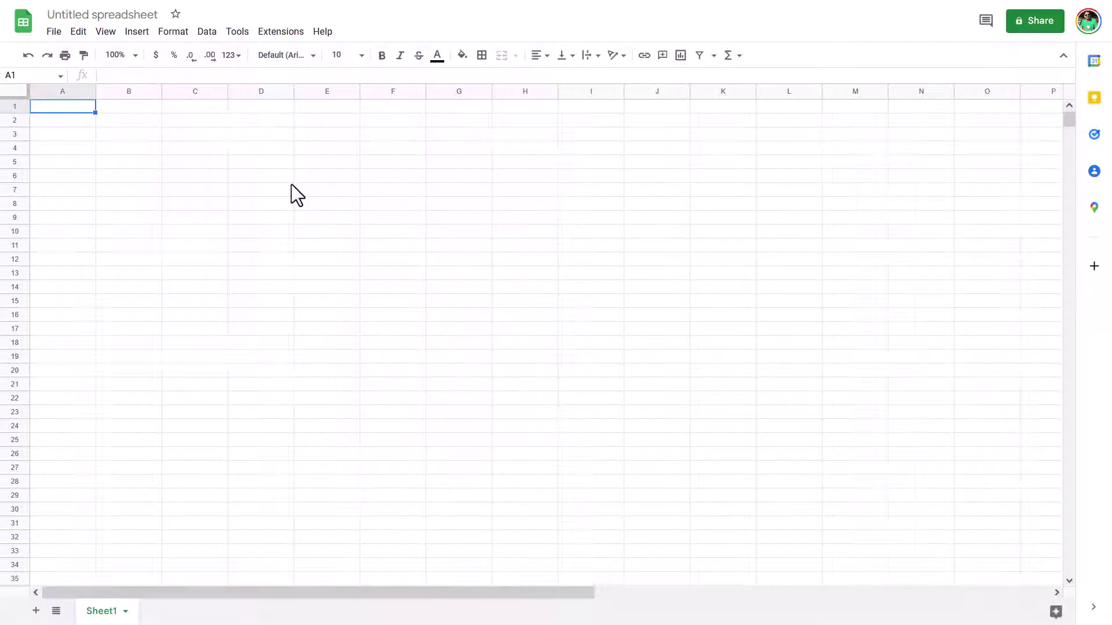
Step: Import all named functions from the custom functions spreadsheet, accepting the external-source warning
{"action": "left_click", "coordinate": [205, 32]}
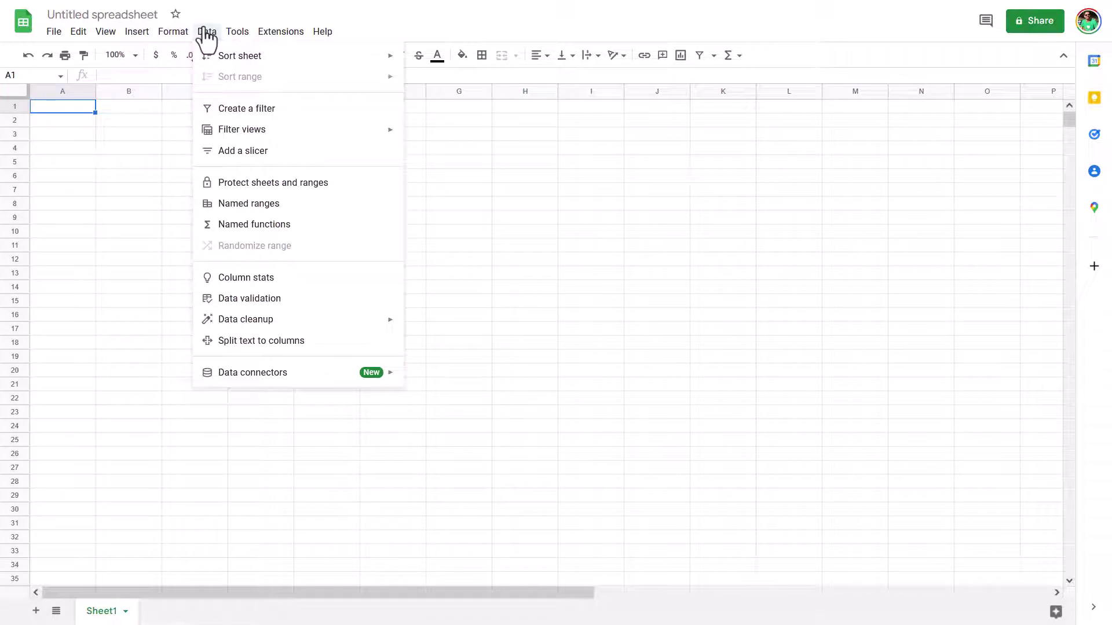
{"action": "left_click", "coordinate": [283, 228]}
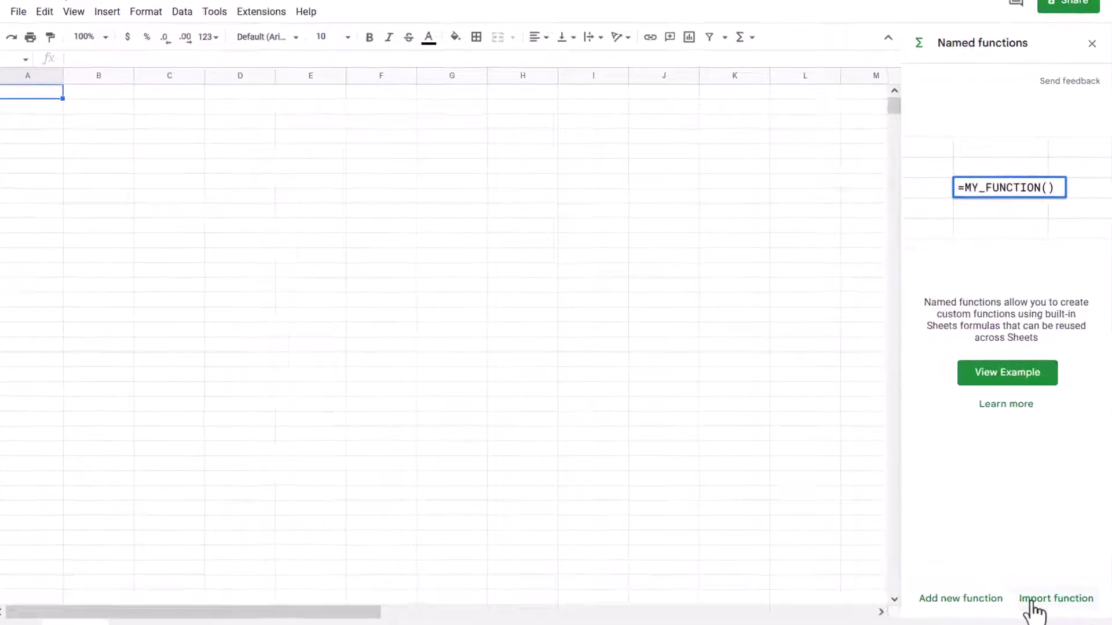
{"action": "left_click", "coordinate": [1023, 581]}
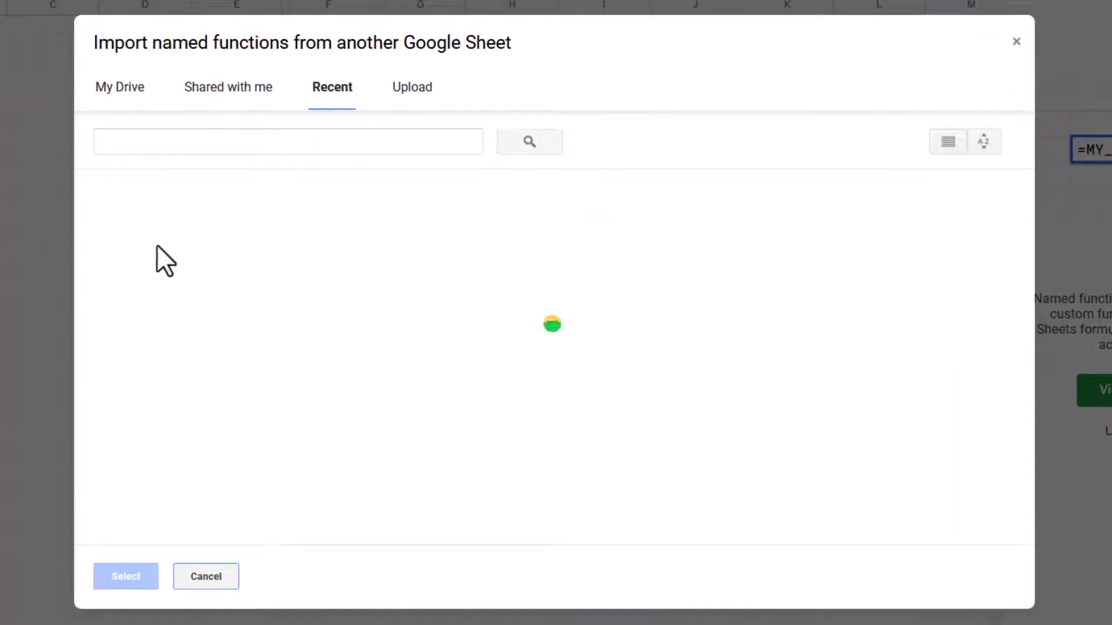
{"action": "double_click", "coordinate": [183, 298]}
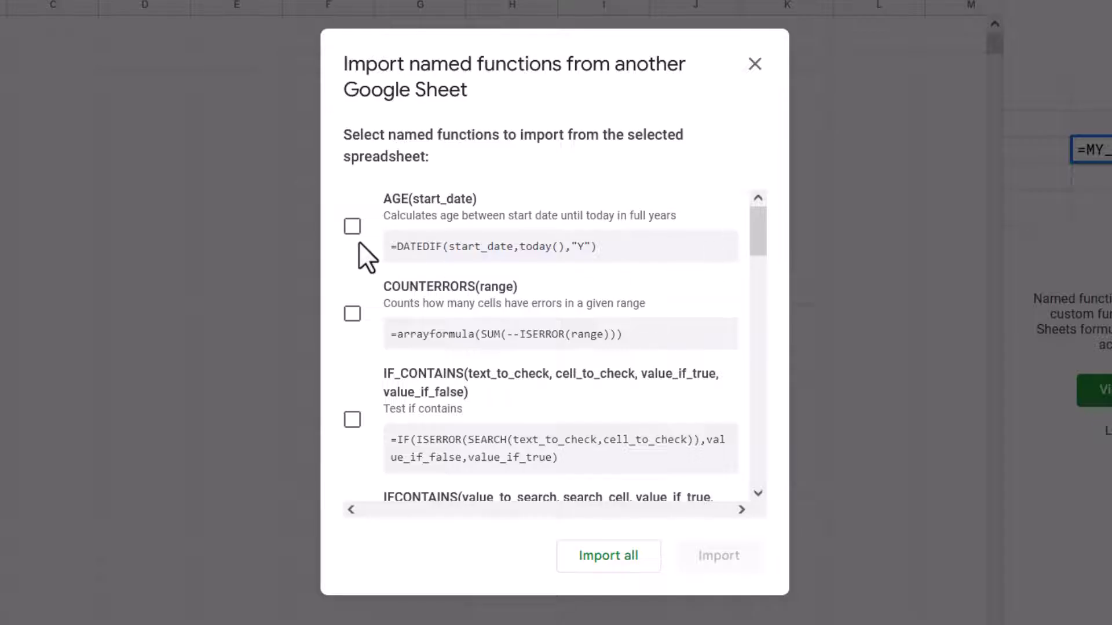
{"action": "left_click", "coordinate": [607, 557]}
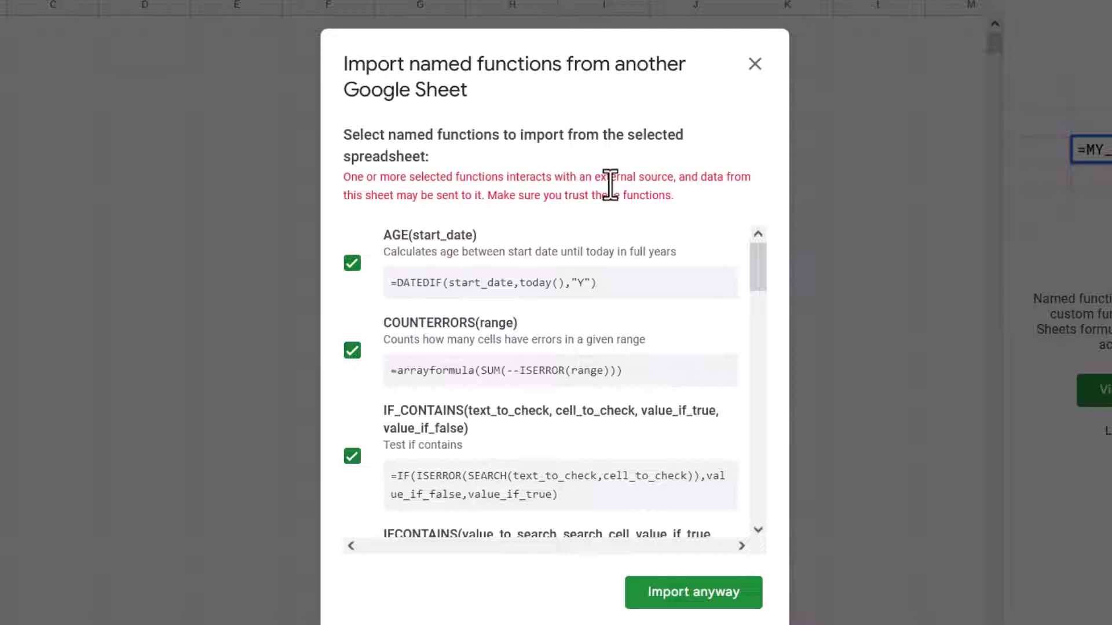
{"action": "scroll", "coordinate": [561, 345], "scroll_direction": "down", "scroll_amount": 8}
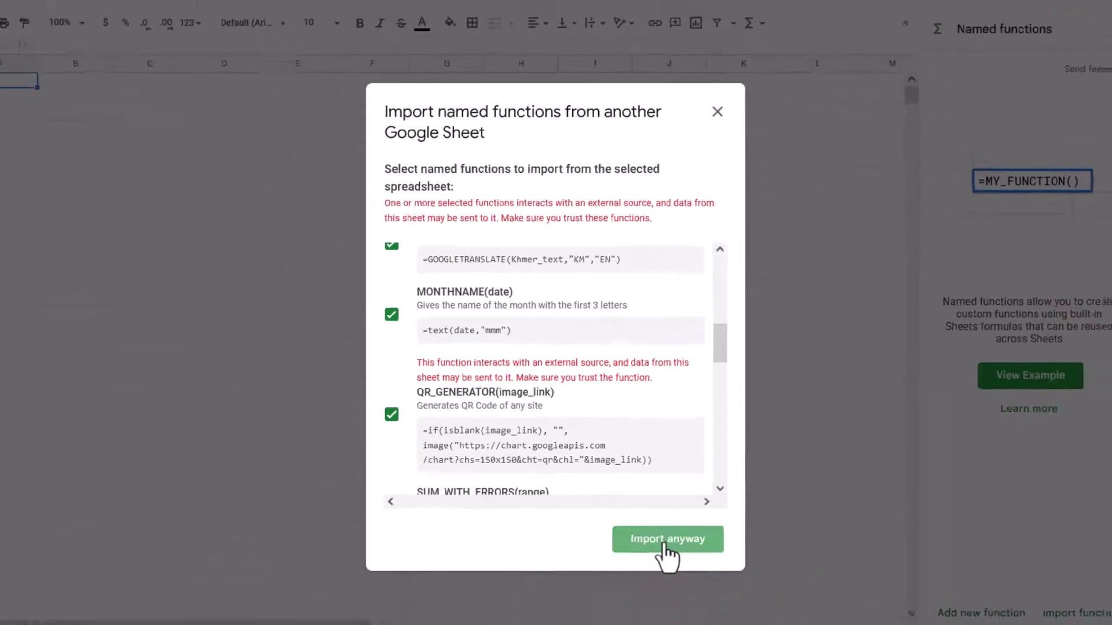
{"action": "left_click", "coordinate": [663, 544]}
Step: Look over the new untitled sheet, selecting a few of its empty cells
{"action": "scroll", "coordinate": [963, 236], "scroll_direction": "down", "scroll_amount": 5}
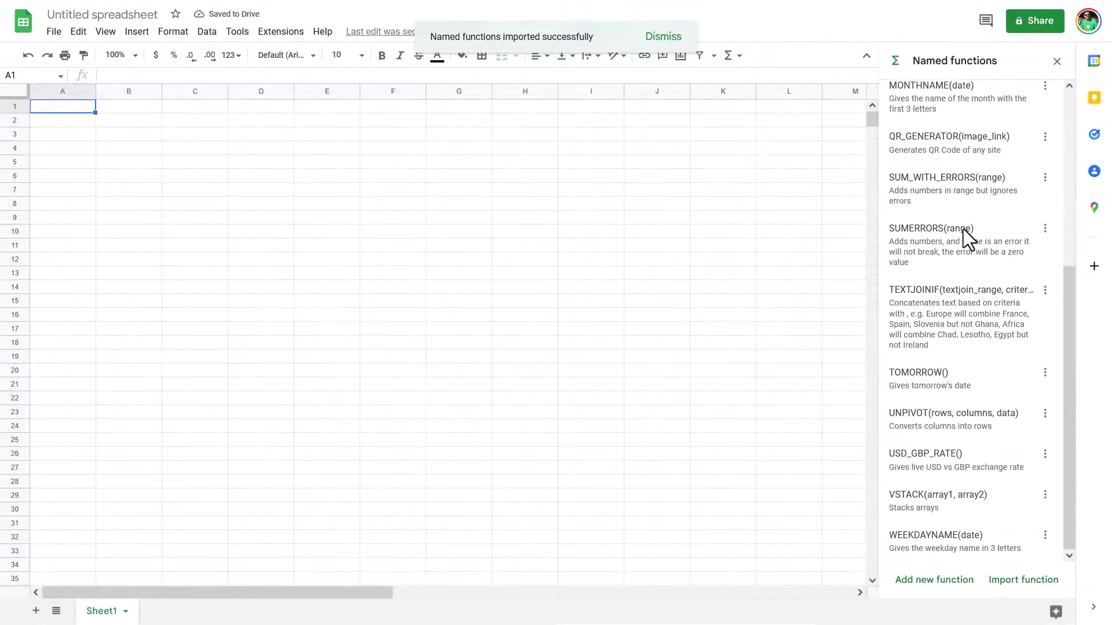
{"action": "scroll", "coordinate": [965, 235], "scroll_direction": "up", "scroll_amount": 5}
{"action": "scroll", "coordinate": [965, 235], "scroll_direction": "down", "scroll_amount": 5}
{"action": "scroll", "coordinate": [965, 235], "scroll_direction": "up", "scroll_amount": 5}
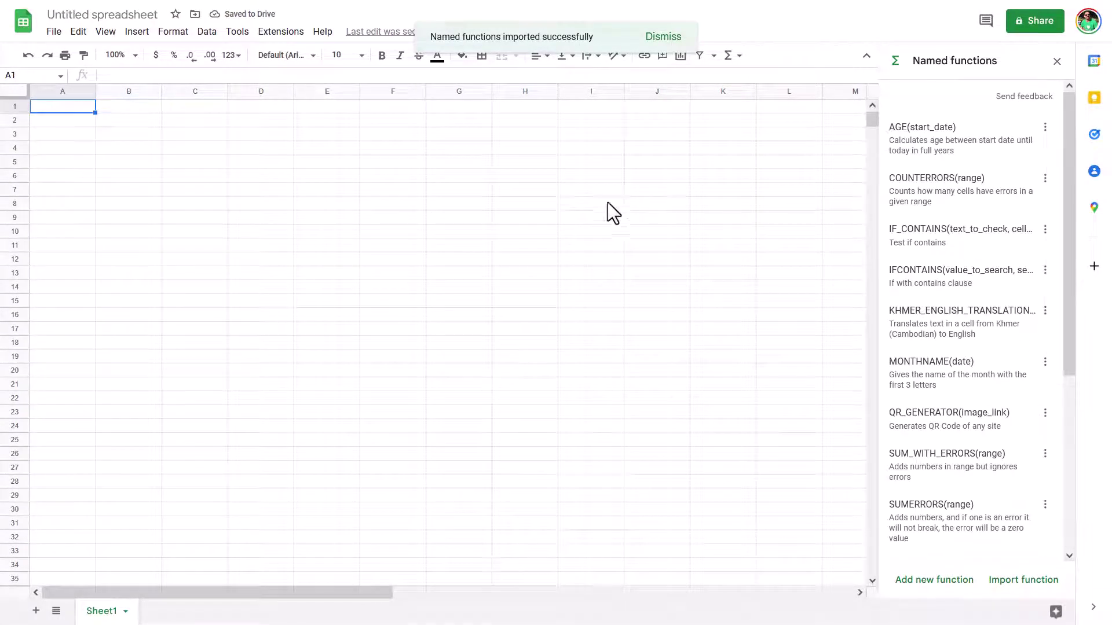
{"action": "left_click", "coordinate": [482, 172]}
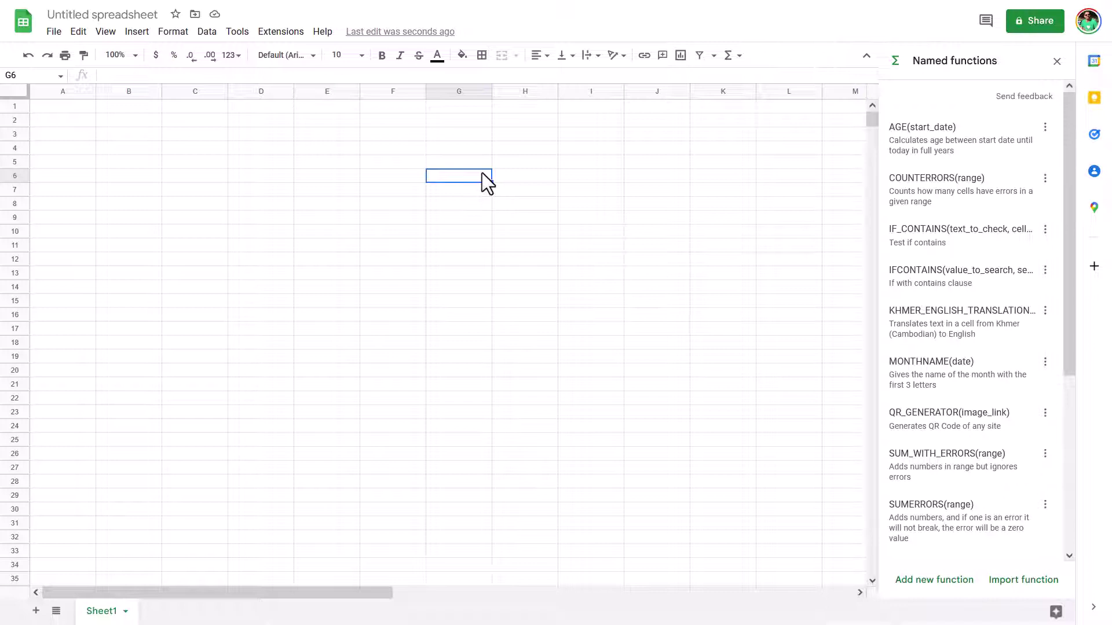
{"action": "left_click", "coordinate": [539, 123]}
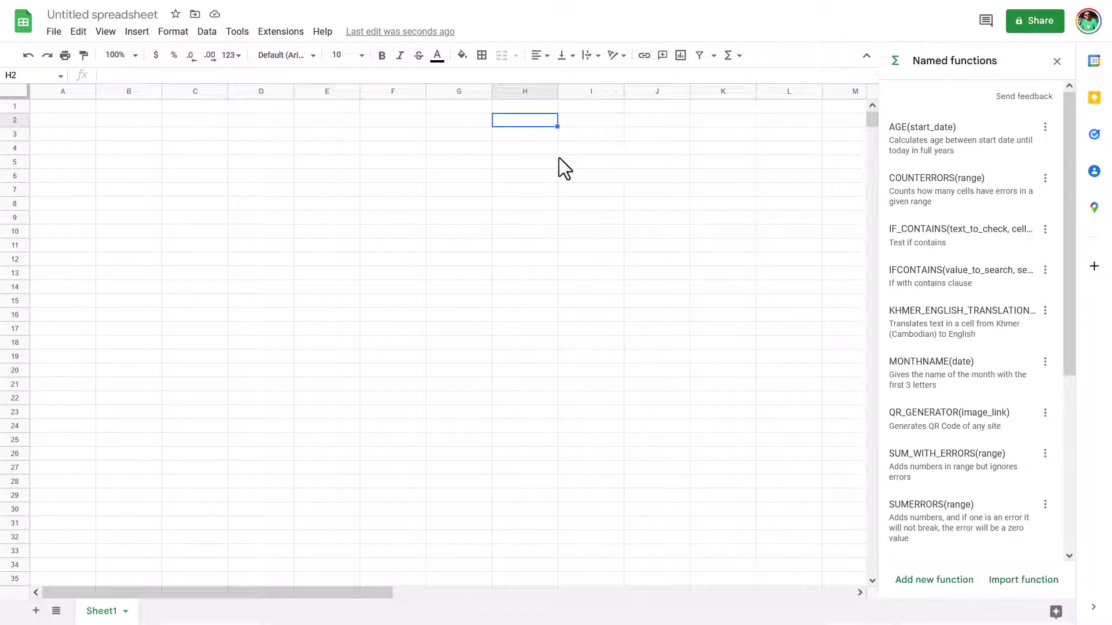
{"action": "left_click", "coordinate": [543, 147]}
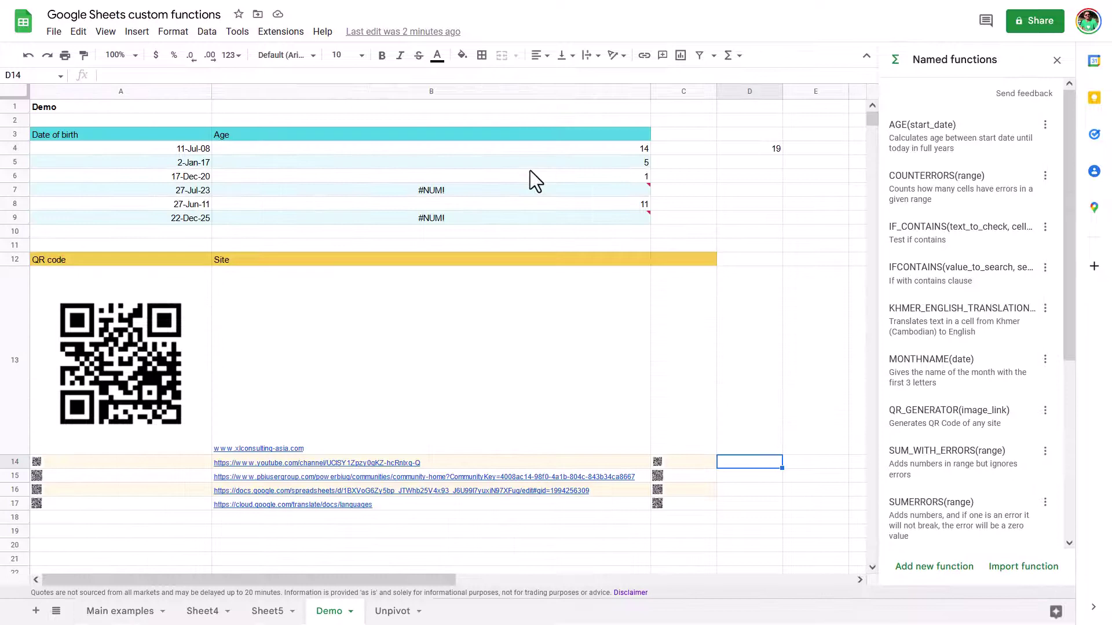
Step: Download the workbook as 'Google Sheets custom functions(1).xlsx' and open it in Excel
{"action": "left_click", "coordinate": [56, 33]}
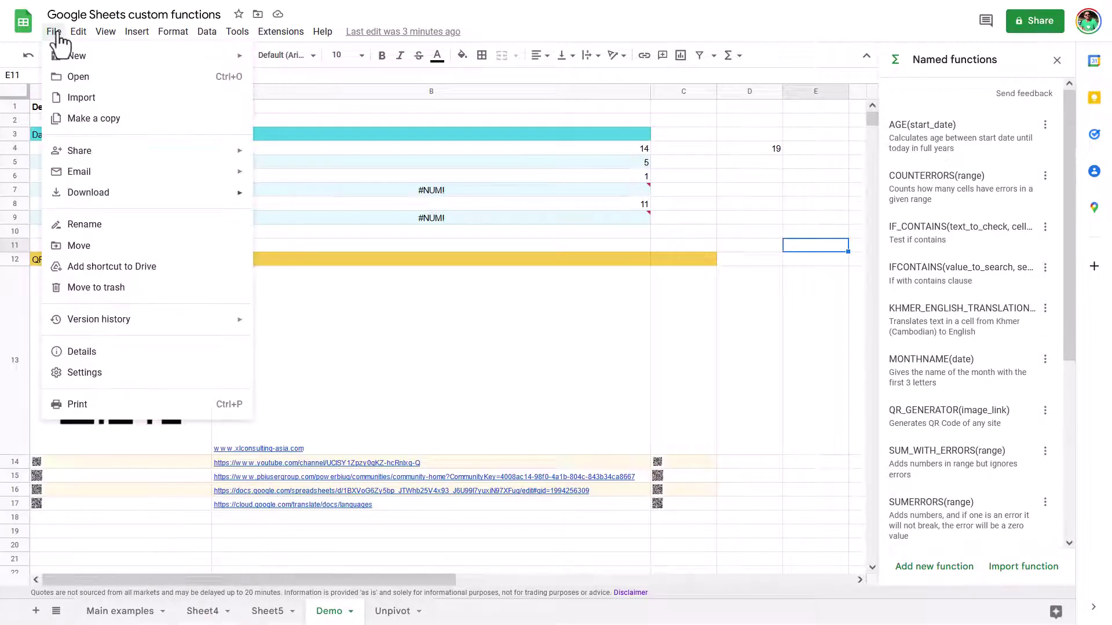
{"action": "mouse_move", "coordinate": [174, 195]}
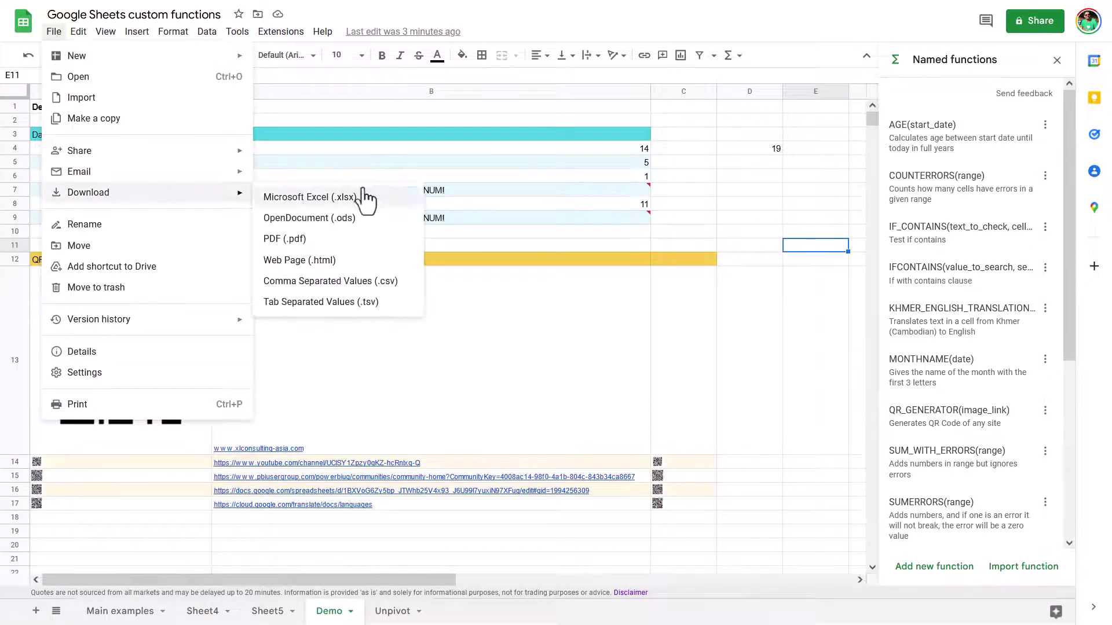
{"action": "left_click", "coordinate": [310, 197]}
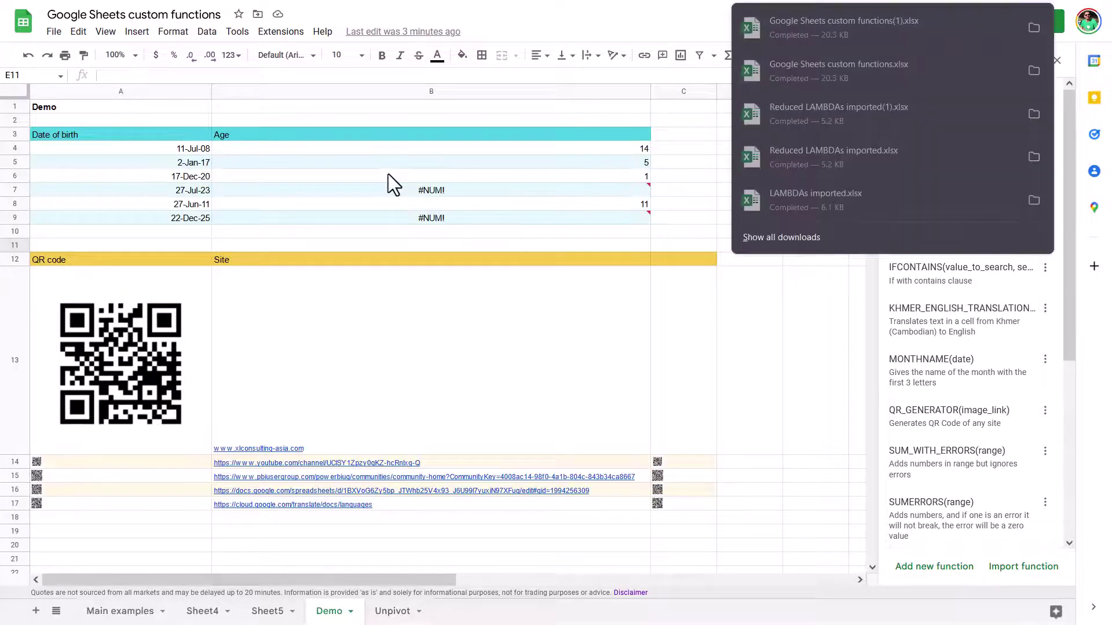
{"action": "left_click", "coordinate": [883, 20]}
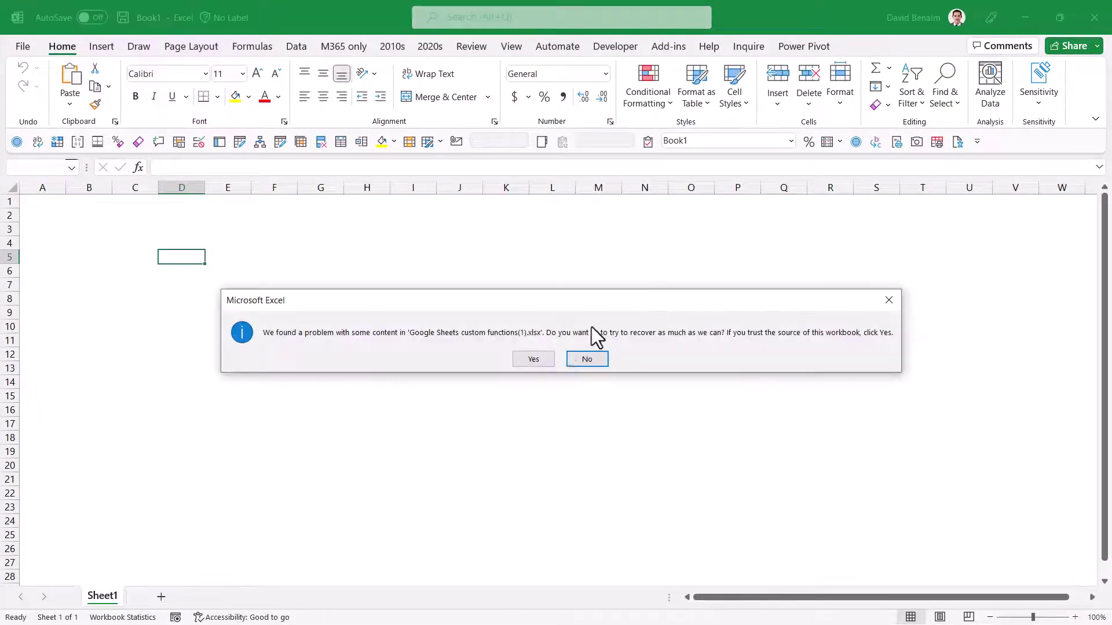
Step: Let Excel attempt recovery, dismiss the macro and repair-failed messages, and return to Chrome
{"action": "left_click", "coordinate": [533, 363]}
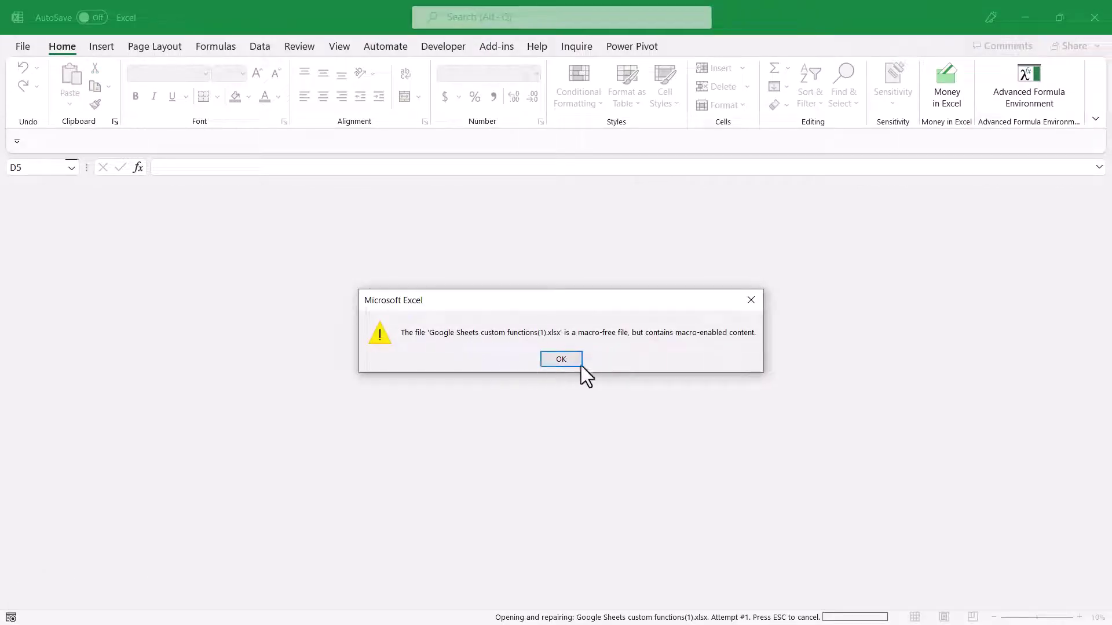
{"action": "left_click", "coordinate": [567, 359]}
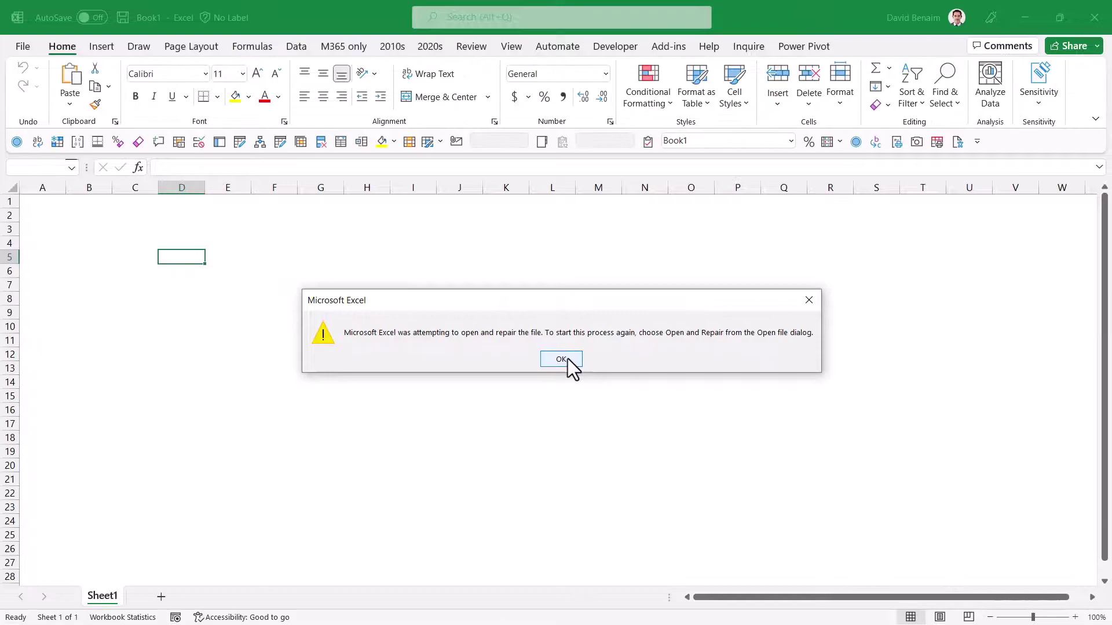
{"action": "left_click", "coordinate": [567, 359]}
{"action": "left_click", "coordinate": [535, 327]}
{"action": "key", "text": "alt+Tab"}
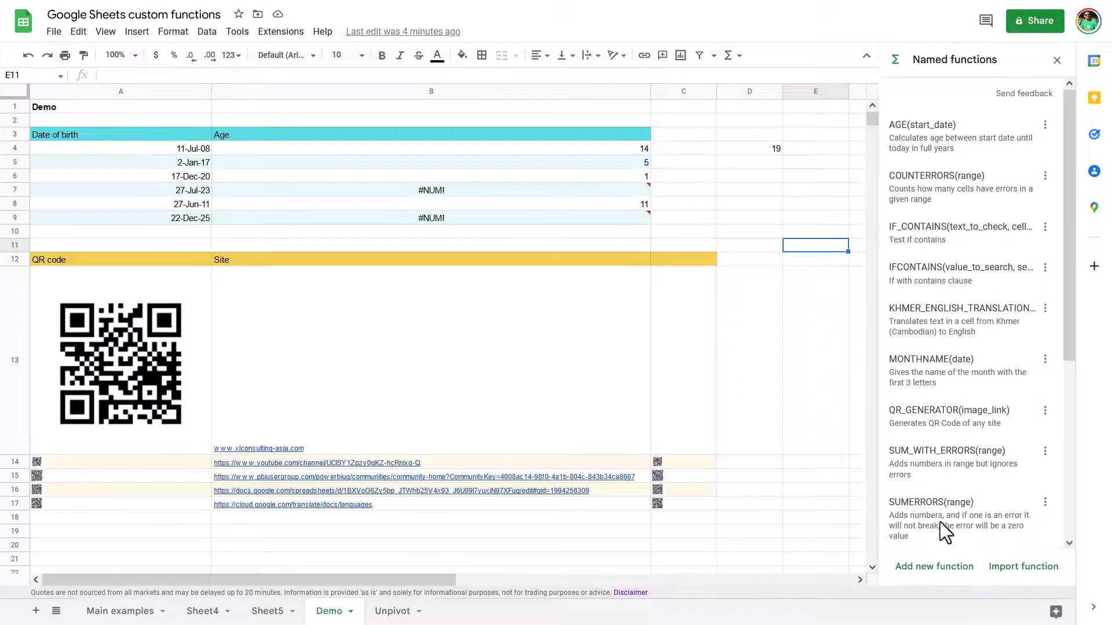
Step: Make and open a copy of the workbook named 'Reduced Google Sheets custom functions'
{"action": "scroll", "coordinate": [978, 473], "scroll_direction": "down", "scroll_amount": 4}
{"action": "scroll", "coordinate": [978, 474], "scroll_direction": "up", "scroll_amount": 4}
{"action": "left_click", "coordinate": [55, 35]}
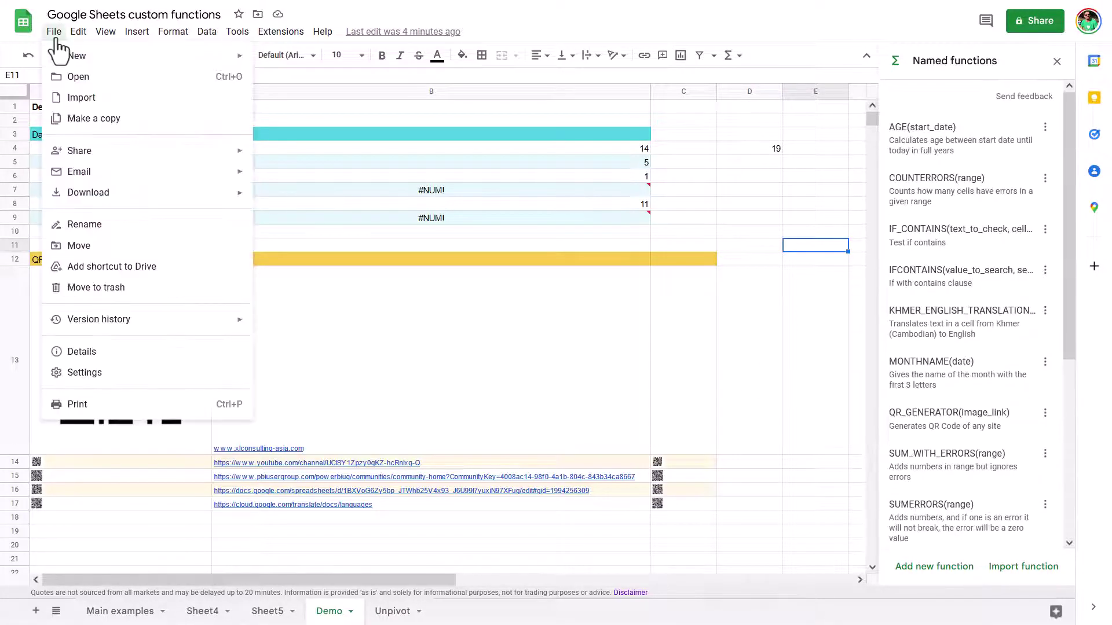
{"action": "left_click", "coordinate": [87, 119]}
{"action": "key", "text": "Home"}
{"action": "key", "text": "ctrl+shift+Right"}
{"action": "key", "text": "ctrl+shift+Right"}
{"action": "key", "text": "ctrl+shift+Right"}
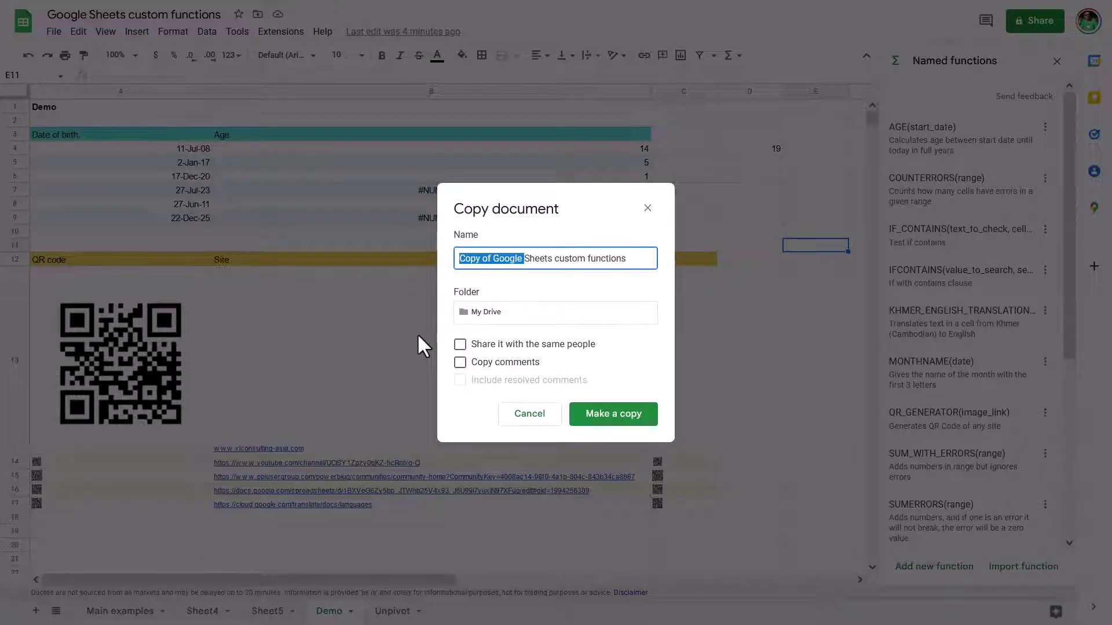
{"action": "type", "text": "Reduced"}
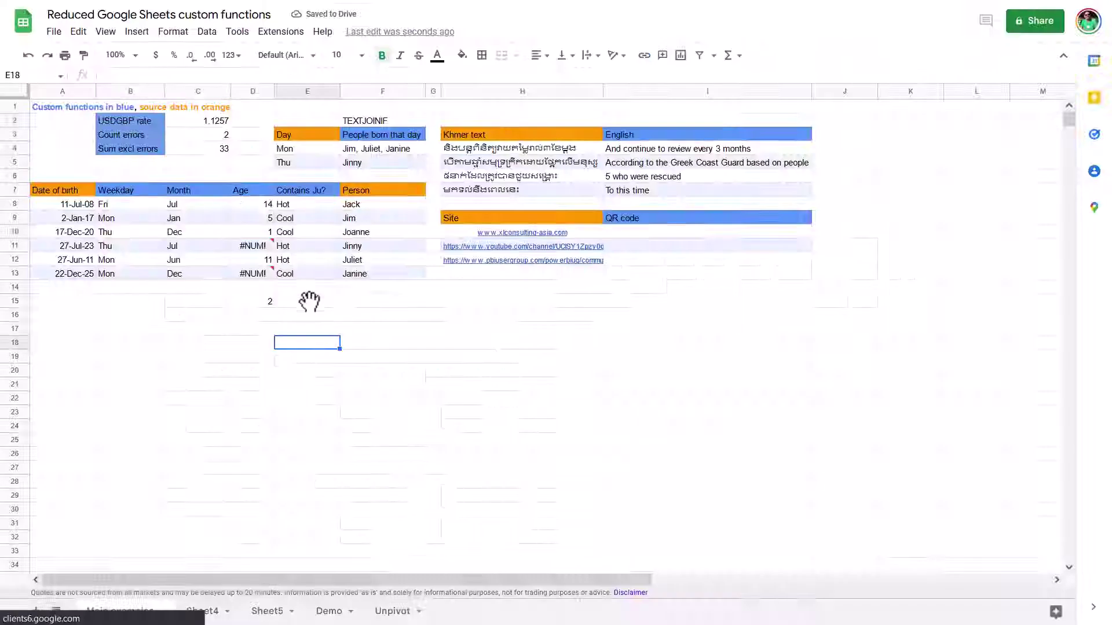
{"action": "left_click", "coordinate": [309, 300]}
Step: Remove the KHMER_ENGLISH_TRANSLATION and QR_GENERATOR named functions
{"action": "left_click", "coordinate": [208, 32]}
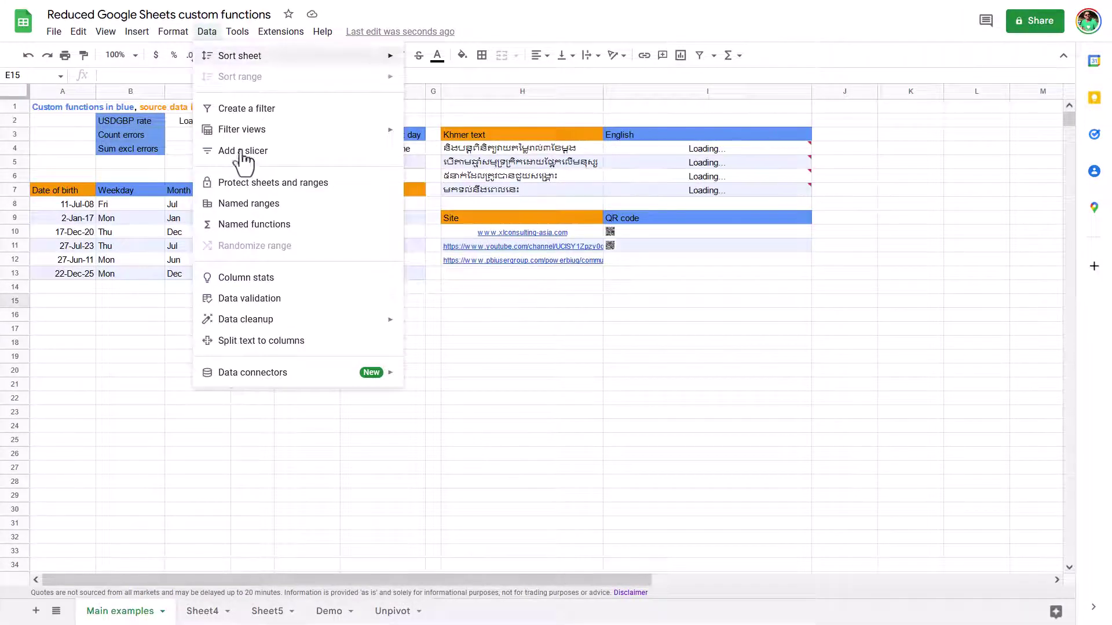
{"action": "left_click", "coordinate": [254, 225]}
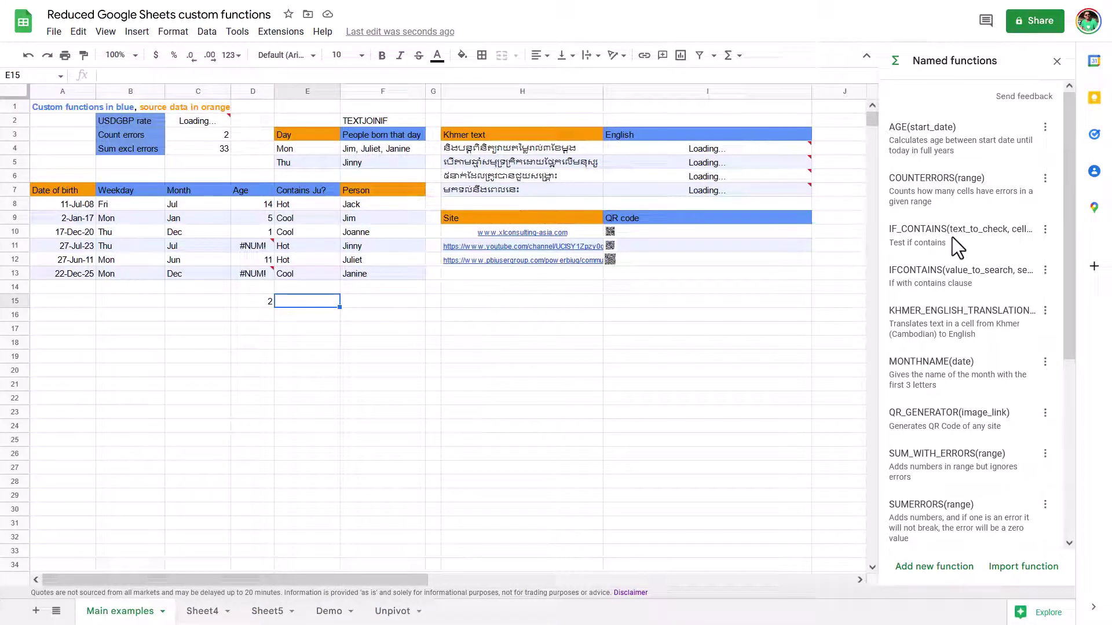
{"action": "left_click", "coordinate": [1045, 310]}
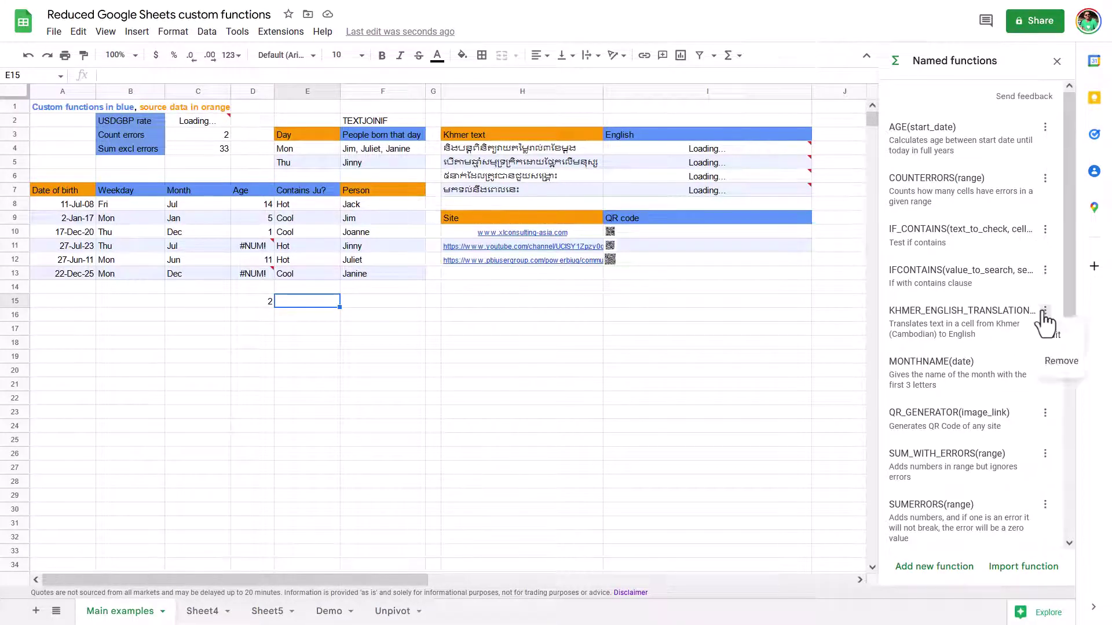
{"action": "left_click", "coordinate": [1061, 360]}
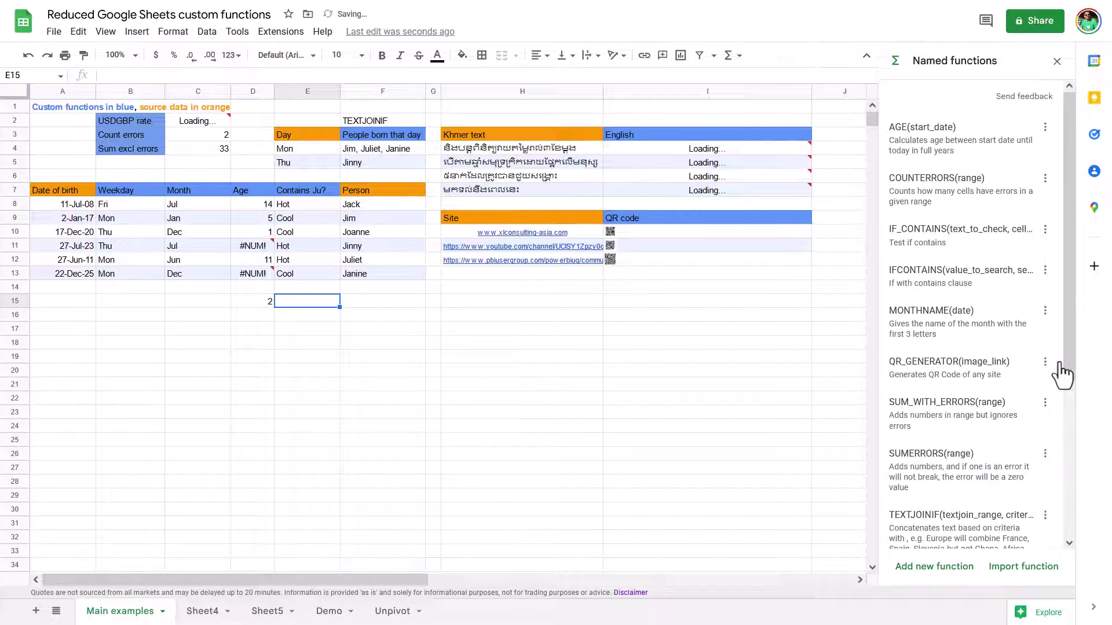
{"action": "left_click", "coordinate": [727, 162]}
{"action": "left_click", "coordinate": [739, 189]}
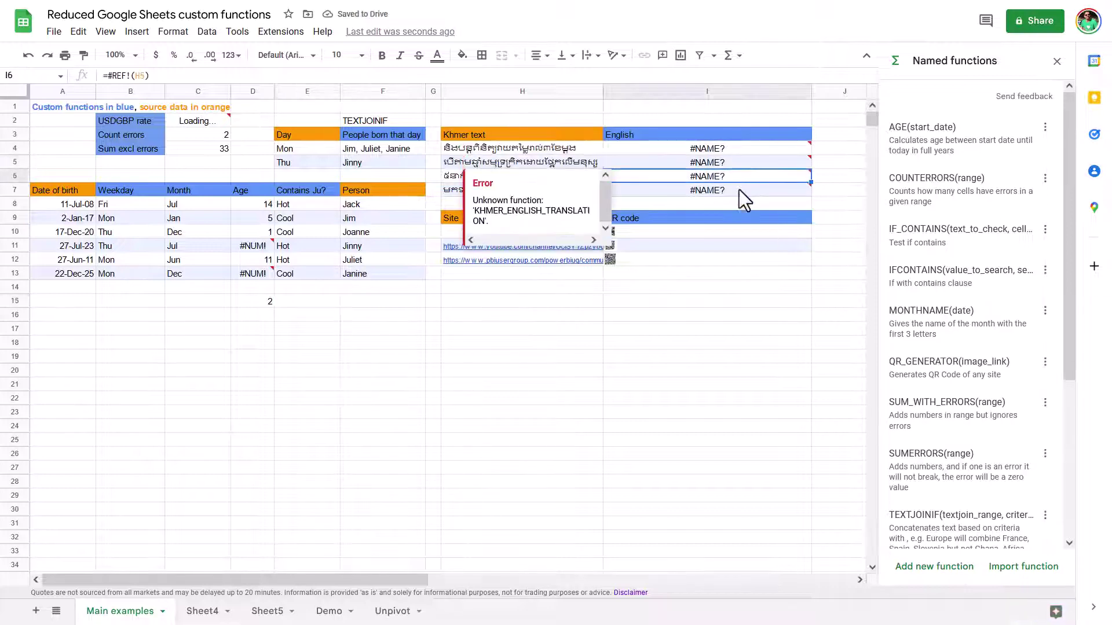
{"action": "left_click", "coordinate": [1045, 362]}
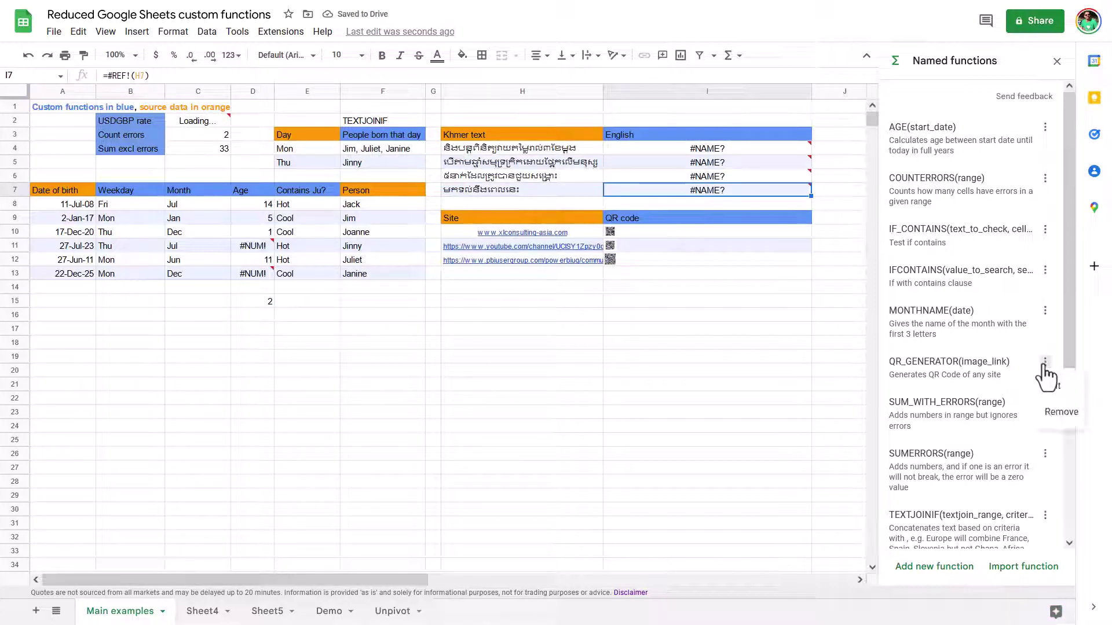
{"action": "left_click", "coordinate": [1059, 413]}
Step: Remove the UNPIVOT, USD_GBP_RATE and VSTACK named functions
{"action": "scroll", "coordinate": [1016, 439], "scroll_direction": "down", "scroll_amount": 4}
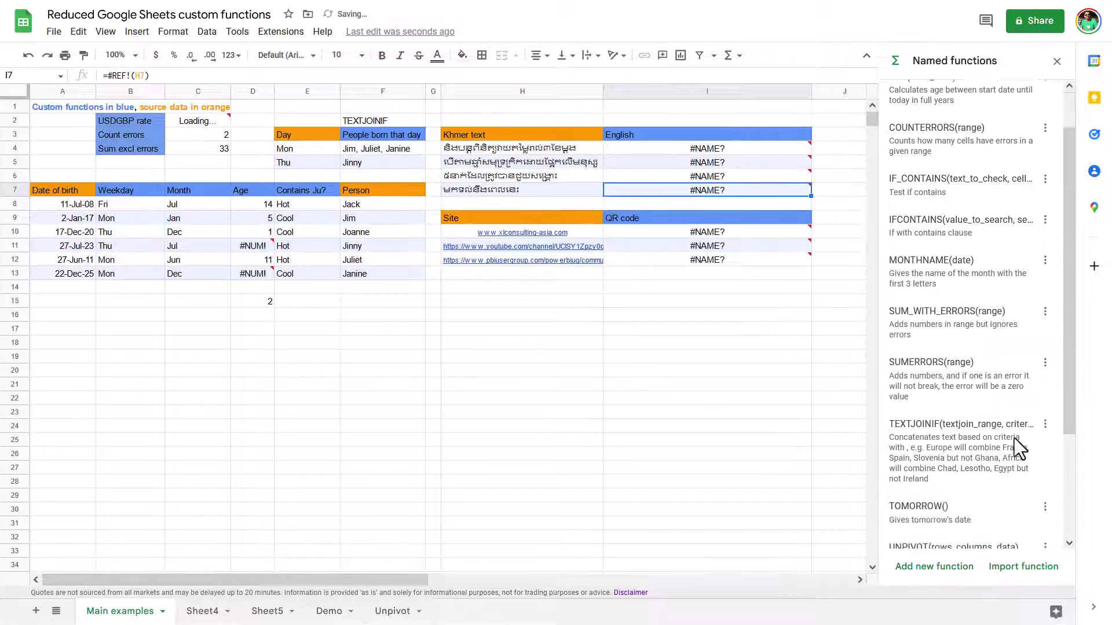
{"action": "left_click", "coordinate": [1045, 401]}
{"action": "left_click", "coordinate": [1060, 451]}
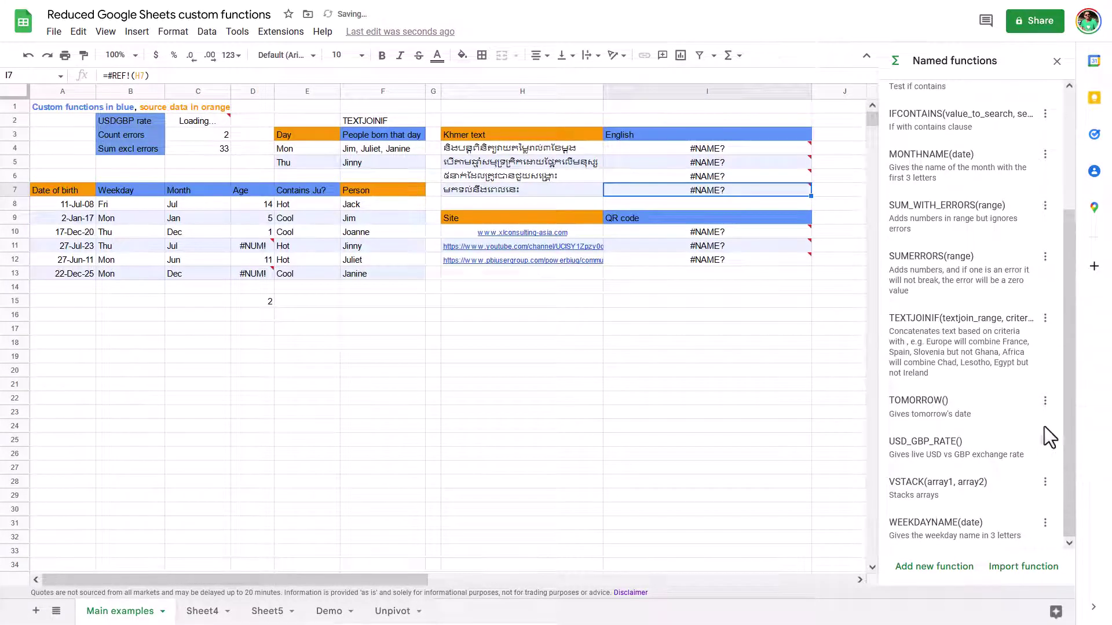
{"action": "left_click", "coordinate": [1045, 441]}
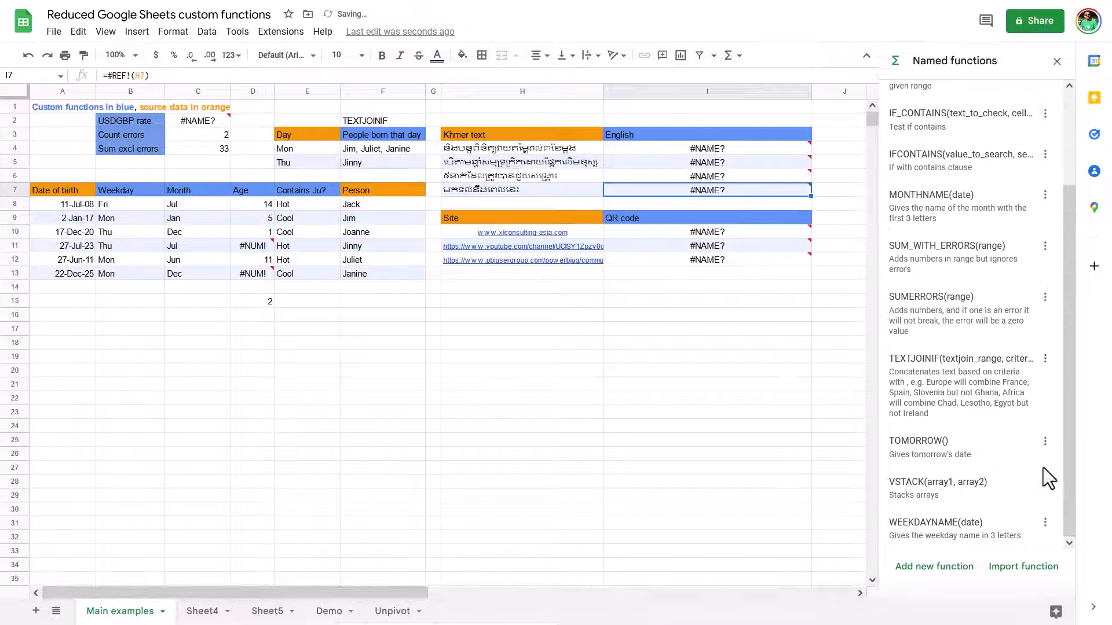
{"action": "left_click", "coordinate": [1046, 484]}
{"action": "scroll", "coordinate": [992, 397], "scroll_direction": "up", "scroll_amount": 3}
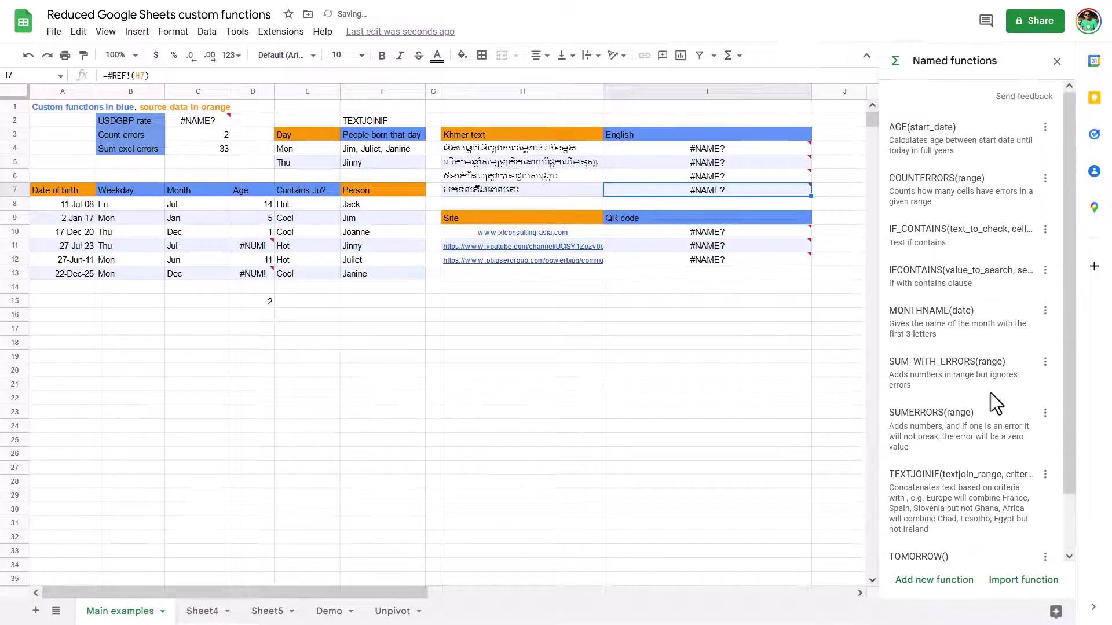
{"action": "scroll", "coordinate": [990, 392], "scroll_direction": "down", "scroll_amount": 2}
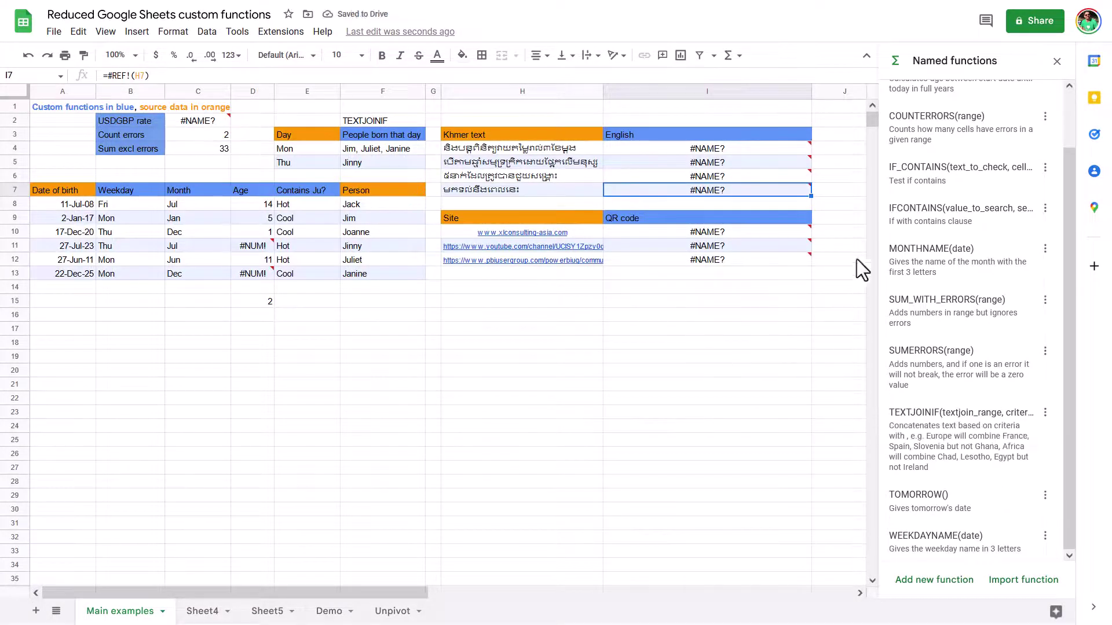
{"action": "scroll", "coordinate": [926, 350], "scroll_direction": "up", "scroll_amount": 2}
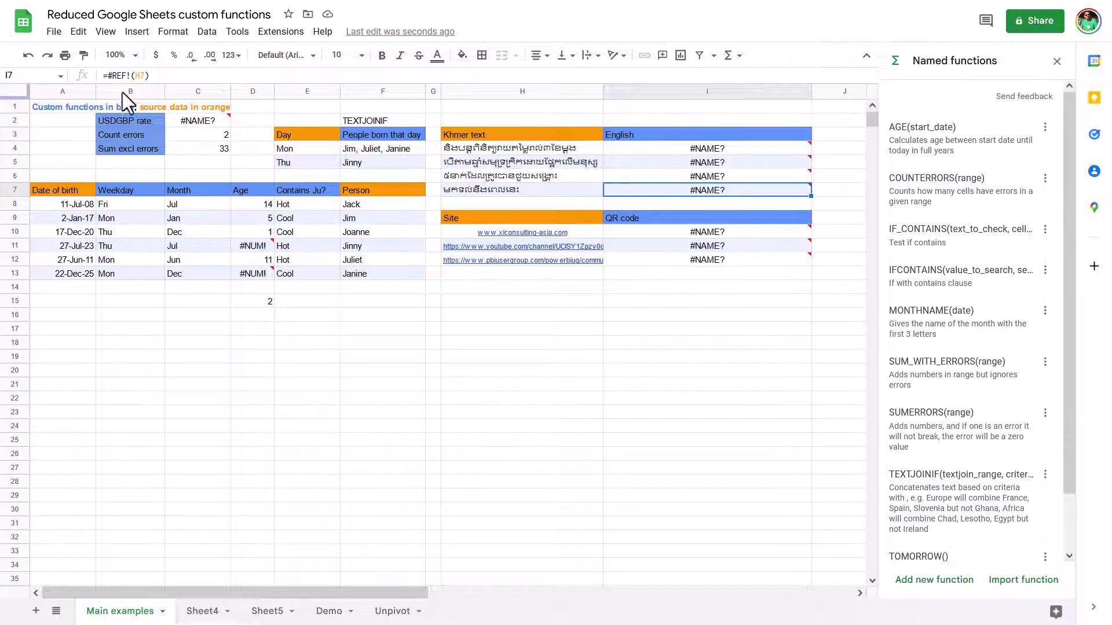
Step: Download the workbook as a Microsoft Excel .xlsx file and open it
{"action": "left_click", "coordinate": [54, 32]}
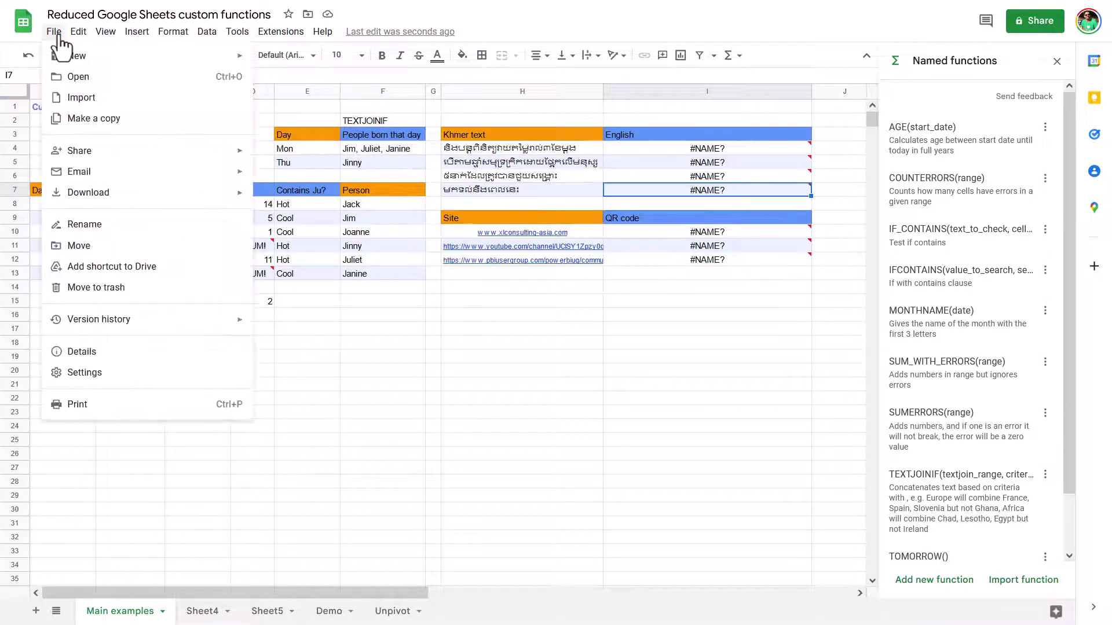
{"action": "mouse_move", "coordinate": [124, 194]}
{"action": "left_click", "coordinate": [280, 207]}
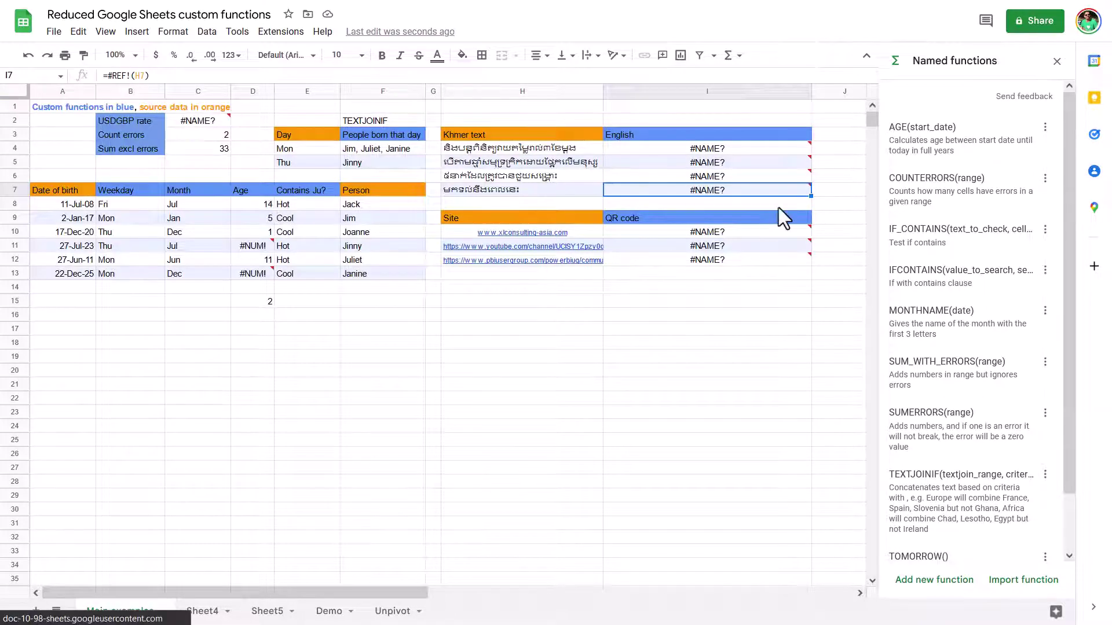
{"action": "left_click", "coordinate": [839, 29]}
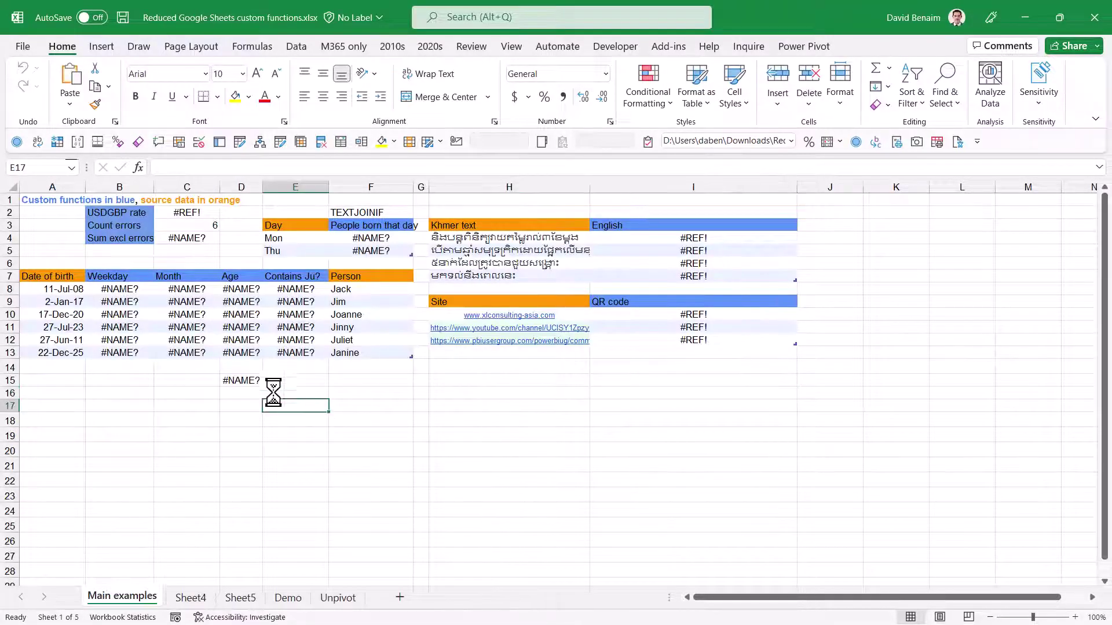
Step: Inspect the row 8 formulas and IFCONTAINS cells E10 and E13 showing #NAME? errors
{"action": "left_click", "coordinate": [115, 289]}
{"action": "left_click", "coordinate": [184, 290]}
{"action": "left_click", "coordinate": [243, 290]}
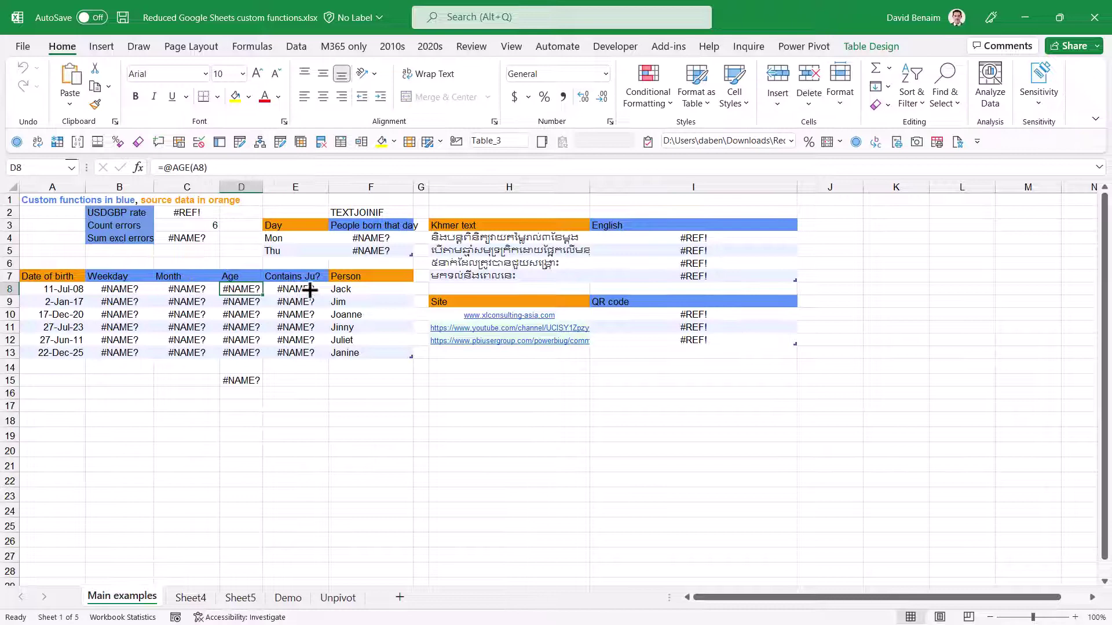
{"action": "left_click", "coordinate": [310, 289]}
{"action": "left_click", "coordinate": [300, 315]}
{"action": "left_click", "coordinate": [287, 353]}
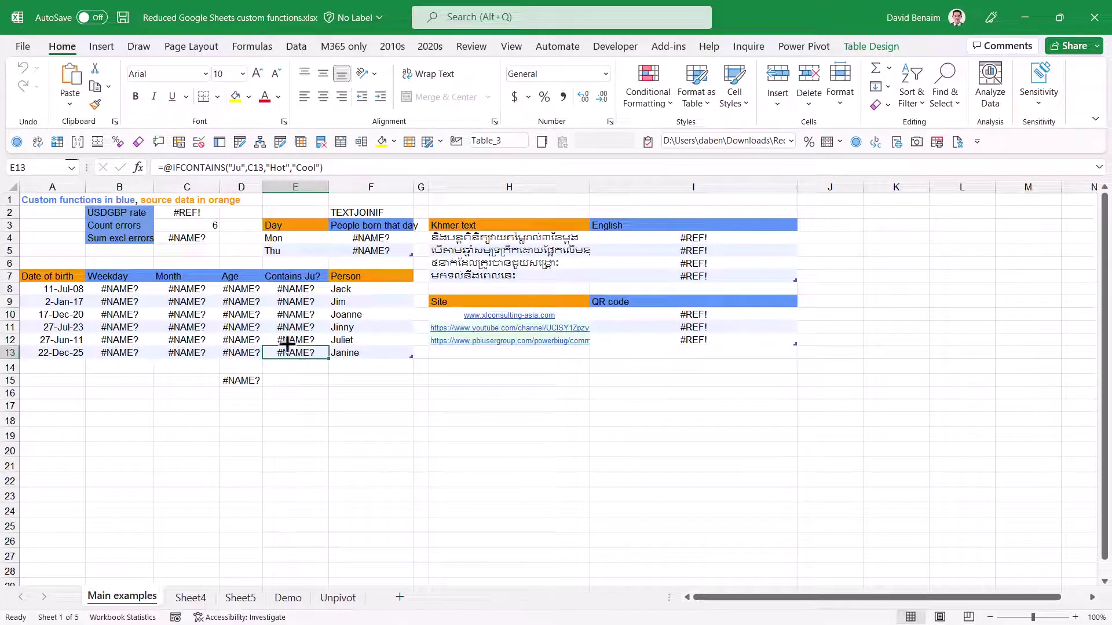
{"action": "left_click", "coordinate": [253, 46]}
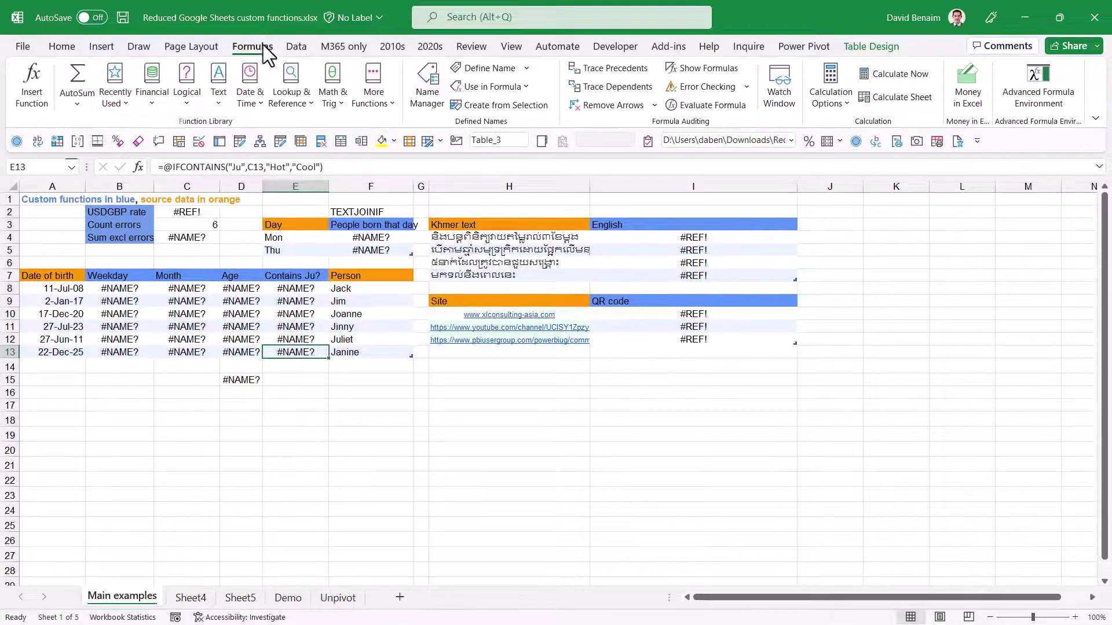
Step: Review the AGE, COUNTERRORS, IF_CONTAINS and IFCONTAINS definitions in Name Manager
{"action": "left_click", "coordinate": [434, 109]}
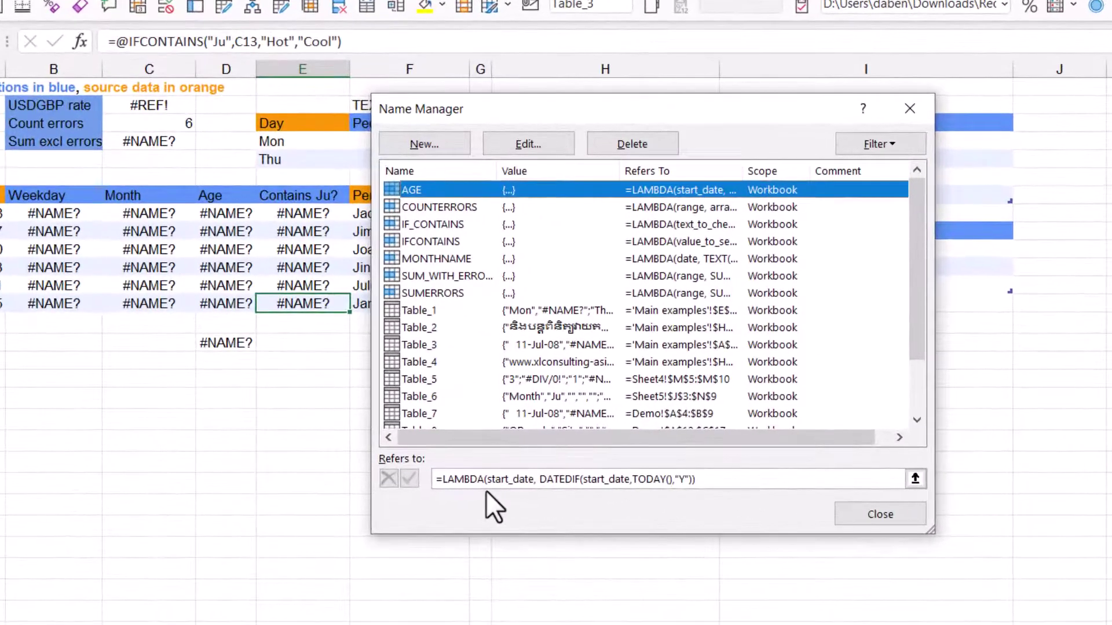
{"action": "left_click", "coordinate": [473, 206]}
{"action": "left_click", "coordinate": [470, 224]}
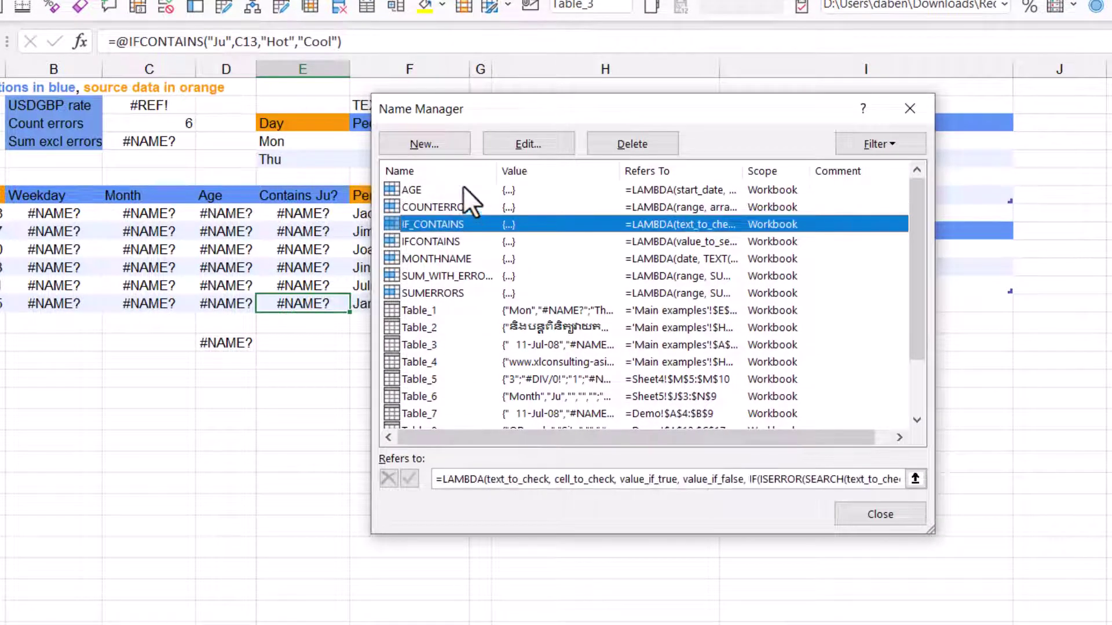
{"action": "left_click", "coordinate": [463, 190]}
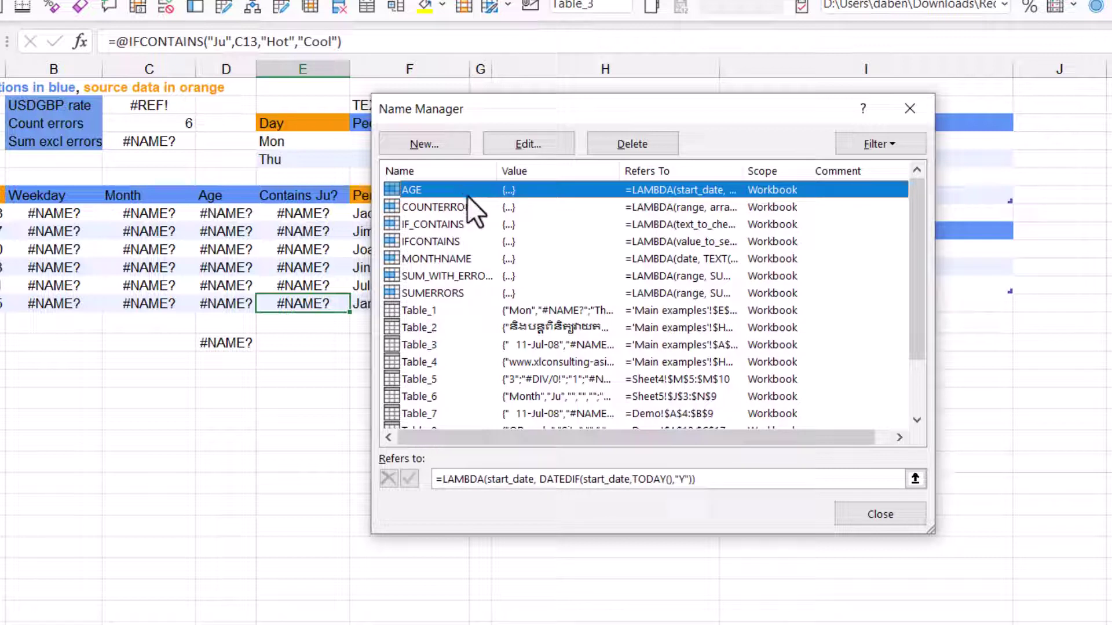
{"action": "left_click", "coordinate": [463, 207]}
{"action": "left_click", "coordinate": [476, 241]}
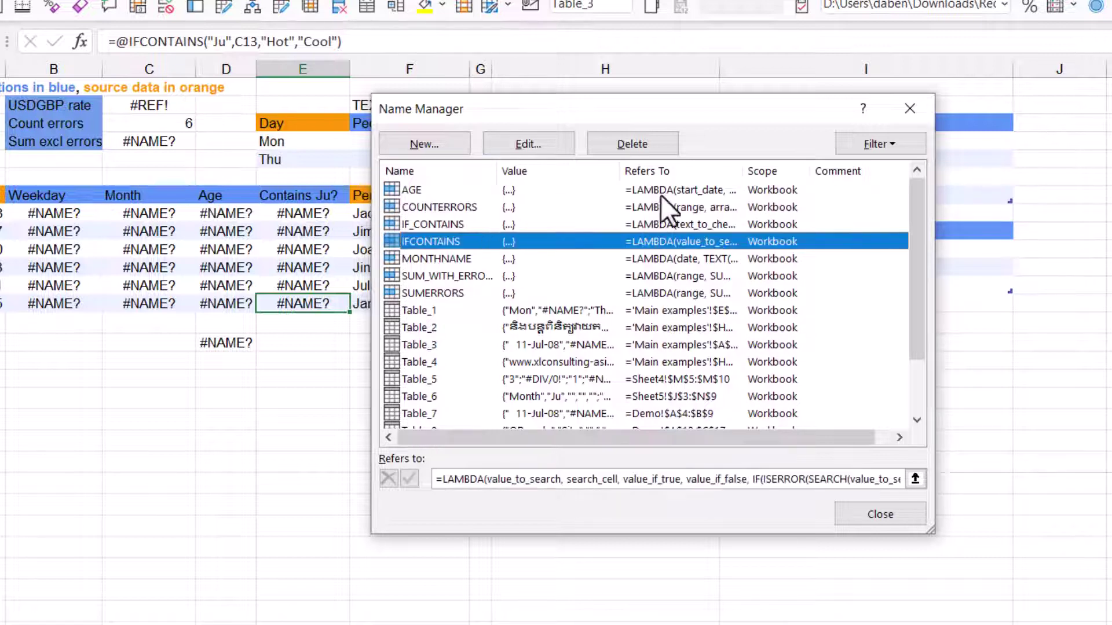
{"action": "left_click", "coordinate": [660, 194]}
{"action": "left_click_drag", "start_coordinate": [446, 484], "coordinate": [695, 484]}
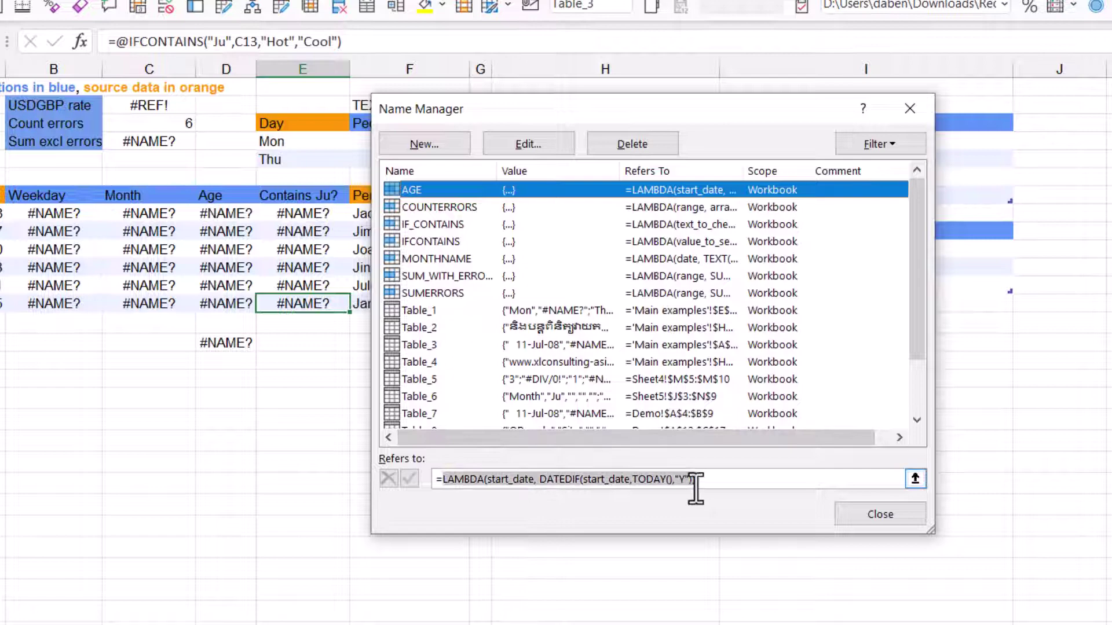
{"action": "left_click", "coordinate": [695, 484]}
Step: Re-confirm the AGE name so the Age column recalculates to 14, 5, 1, 11
{"action": "left_click", "coordinate": [474, 193]}
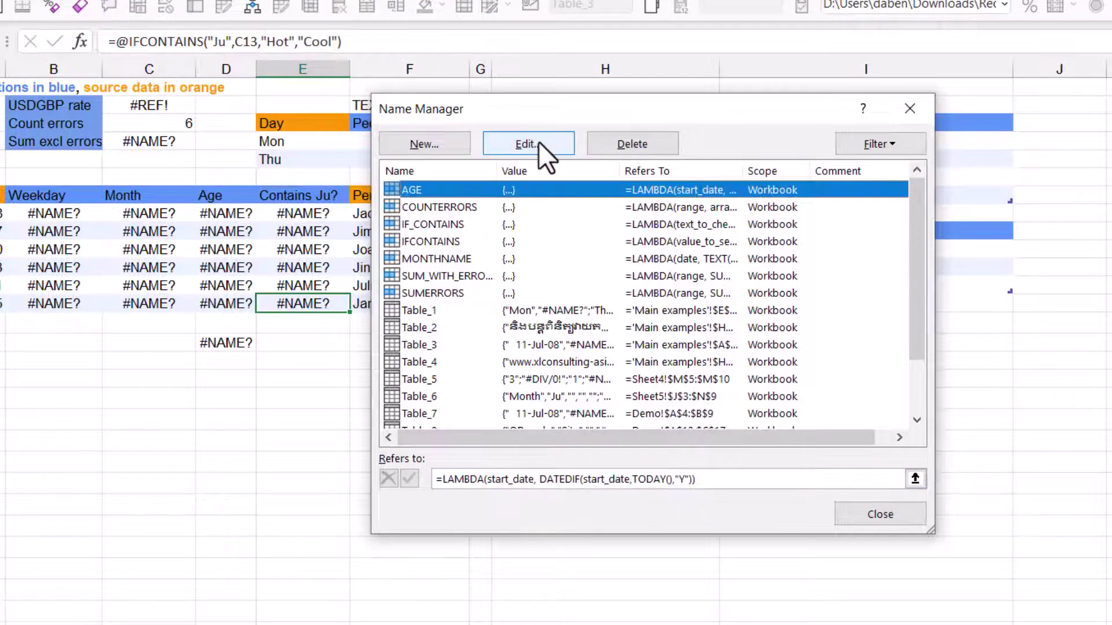
{"action": "left_click", "coordinate": [537, 141]}
{"action": "left_click", "coordinate": [603, 388]}
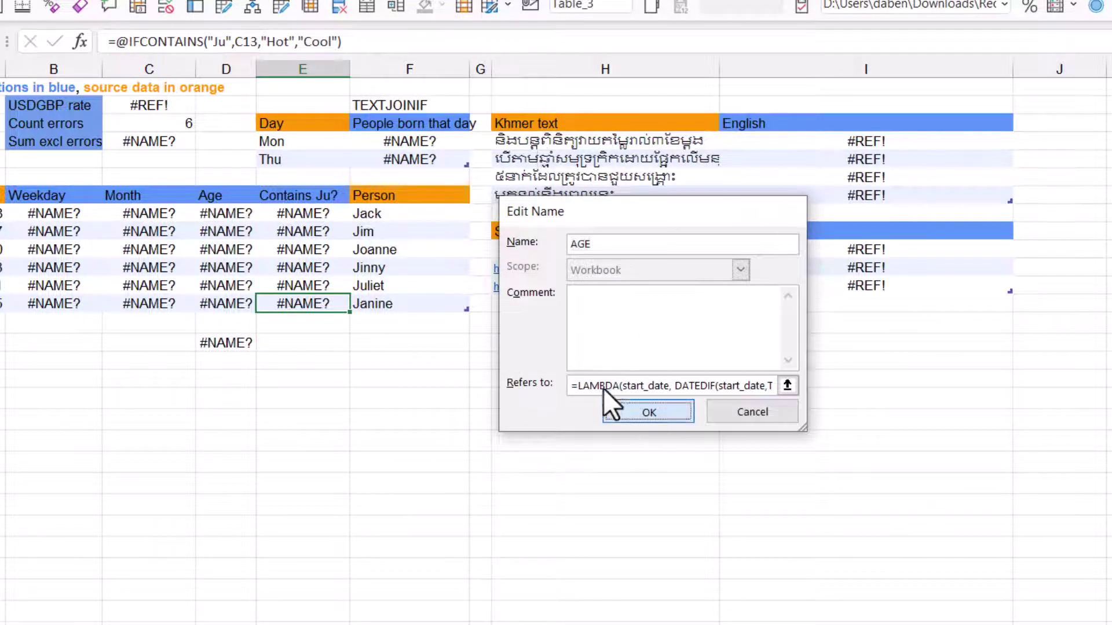
{"action": "left_click", "coordinate": [630, 411]}
{"action": "left_click", "coordinate": [851, 515]}
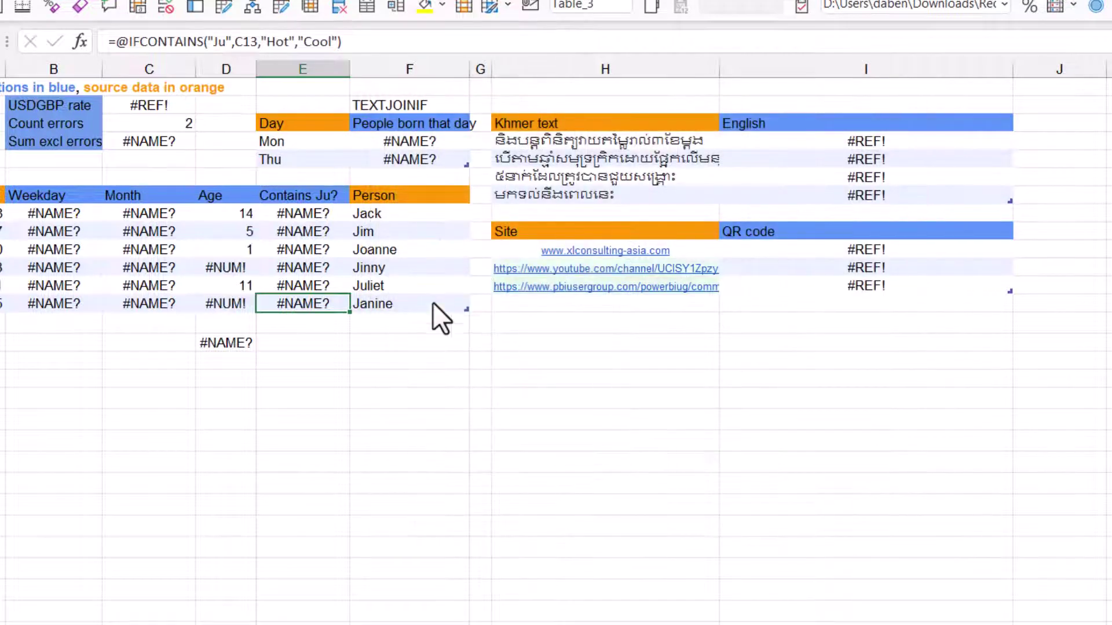
{"action": "left_click_drag", "start_coordinate": [223, 212], "coordinate": [235, 297]}
{"action": "left_click", "coordinate": [307, 265]}
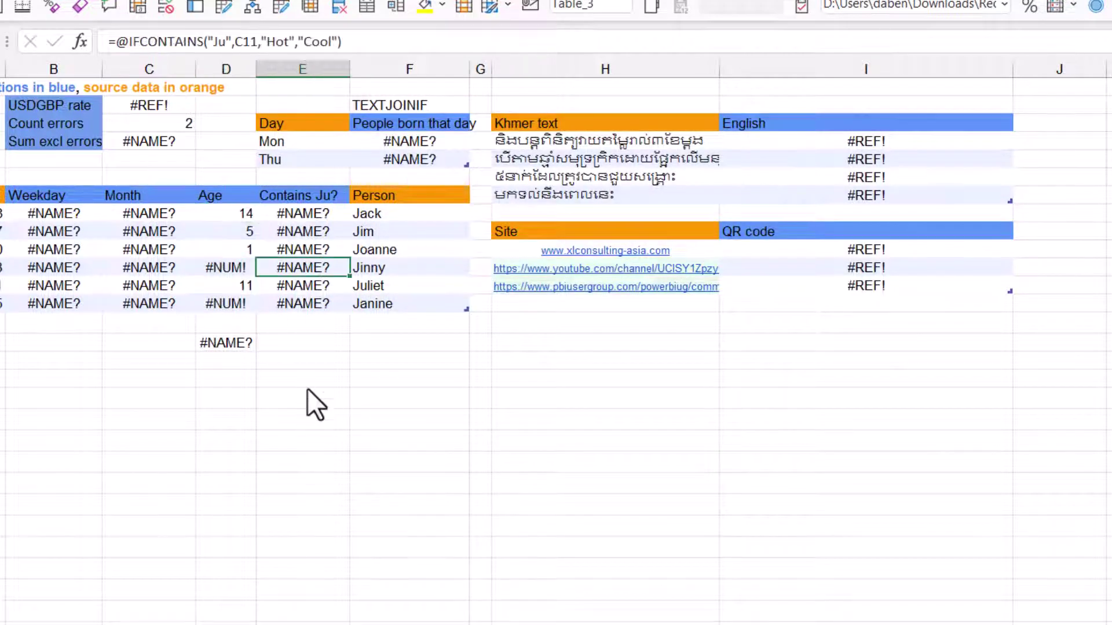
{"action": "left_click", "coordinate": [300, 380]}
Step: Re-confirm the IFCONTAINS name so the Contains Ju? column returns Hot or Cool
{"action": "type", "text": "=if"}
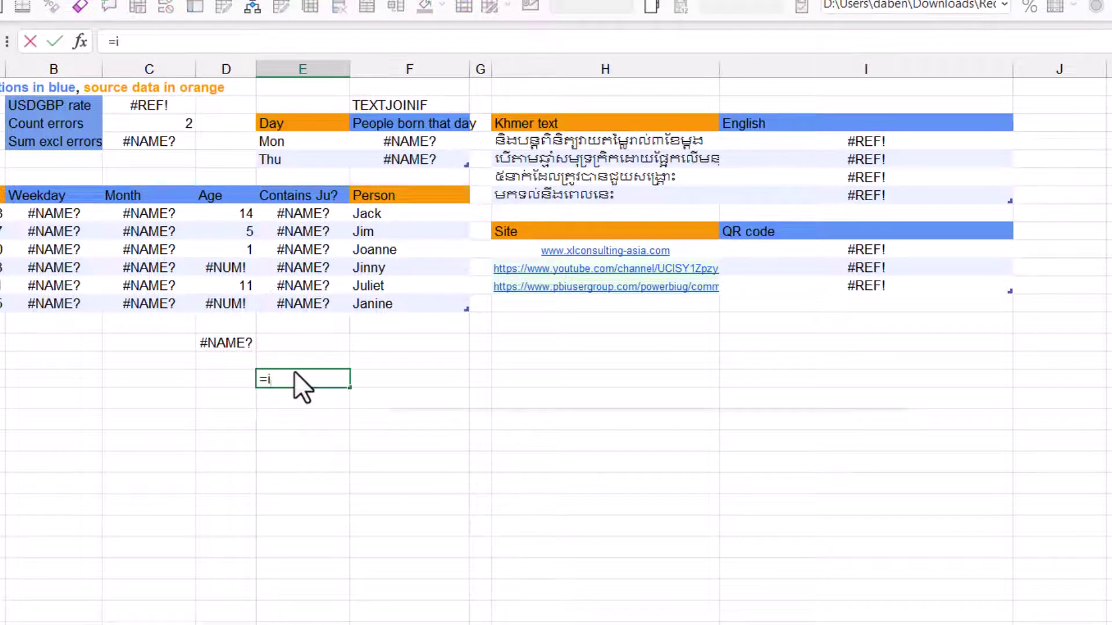
{"action": "key", "text": "Down"}
{"action": "key", "text": "Down"}
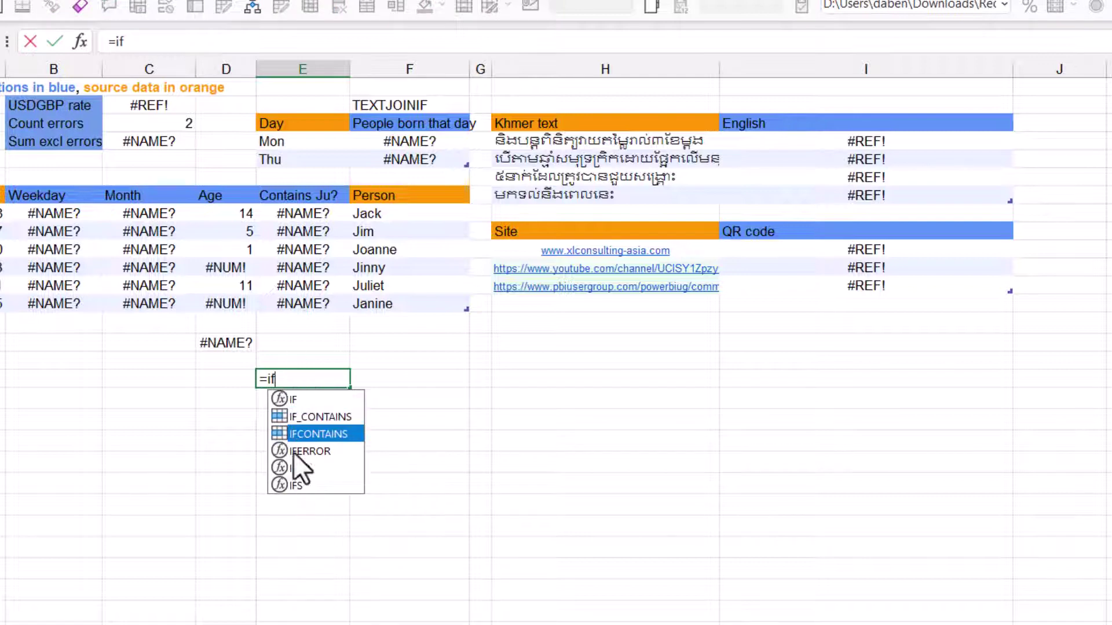
{"action": "key", "text": "Escape"}
{"action": "key", "text": "Escape"}
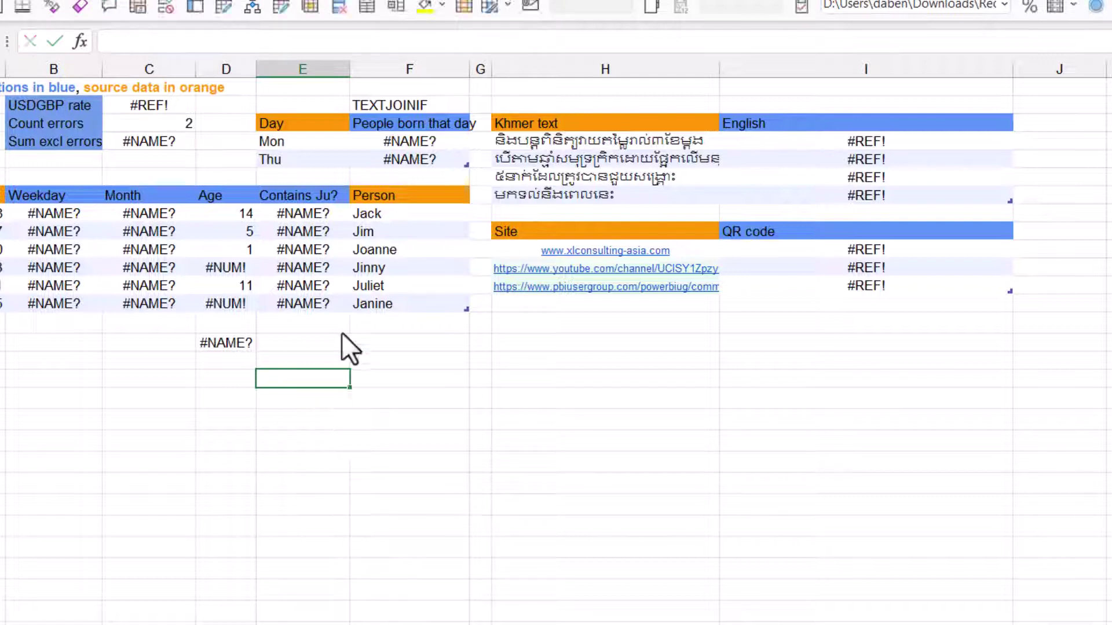
{"action": "key", "text": "ctrl+F3"}
{"action": "left_click", "coordinate": [474, 243]}
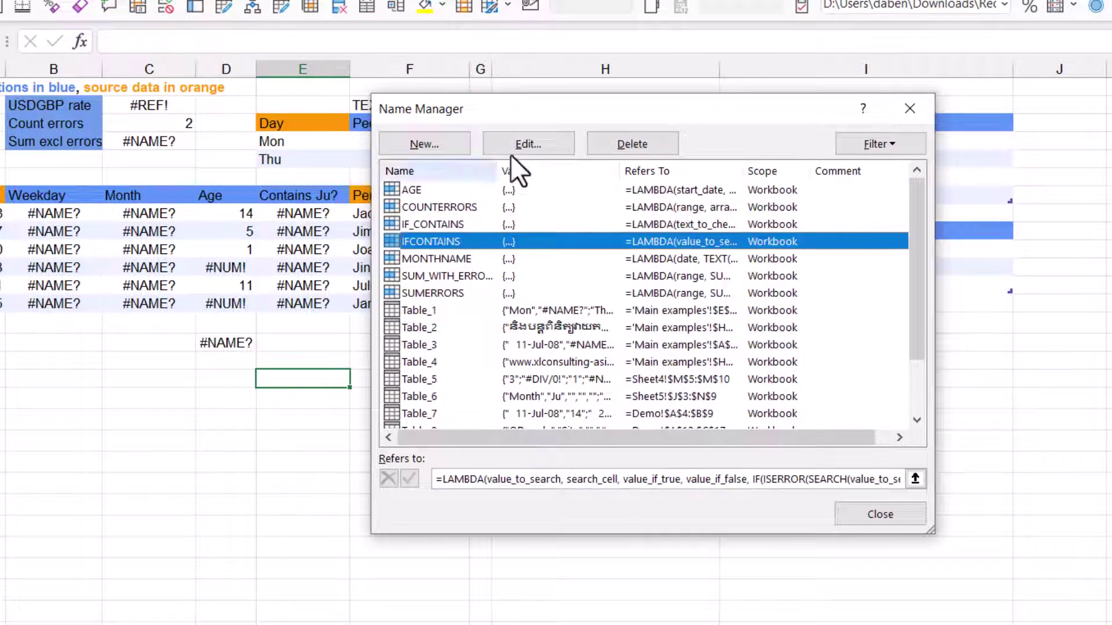
{"action": "left_click", "coordinate": [524, 147]}
{"action": "left_click", "coordinate": [630, 416]}
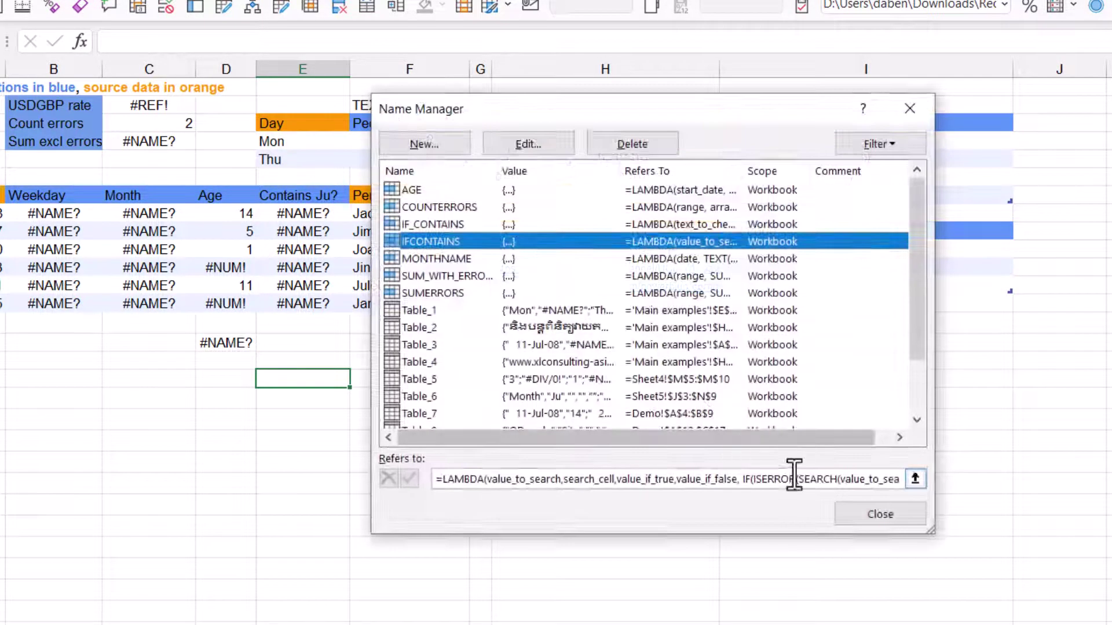
{"action": "left_click", "coordinate": [854, 515]}
Step: Test the IFCONTAINS function suggestion in E15, then cancel the unfinished formula
{"action": "type", "text": "=i"}
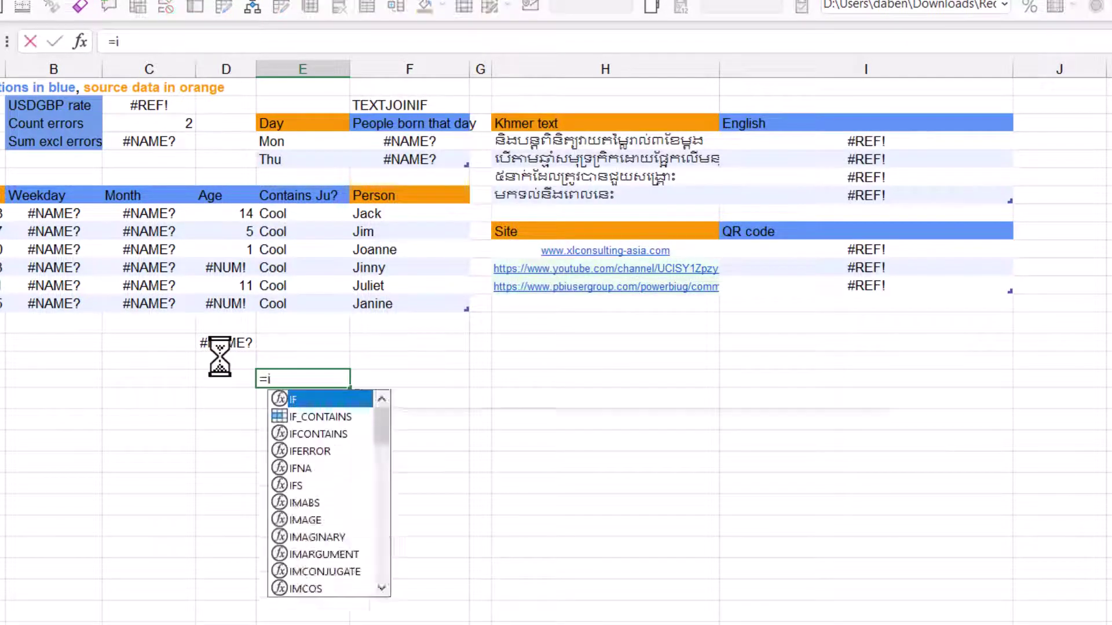
{"action": "type", "text": "fc"}
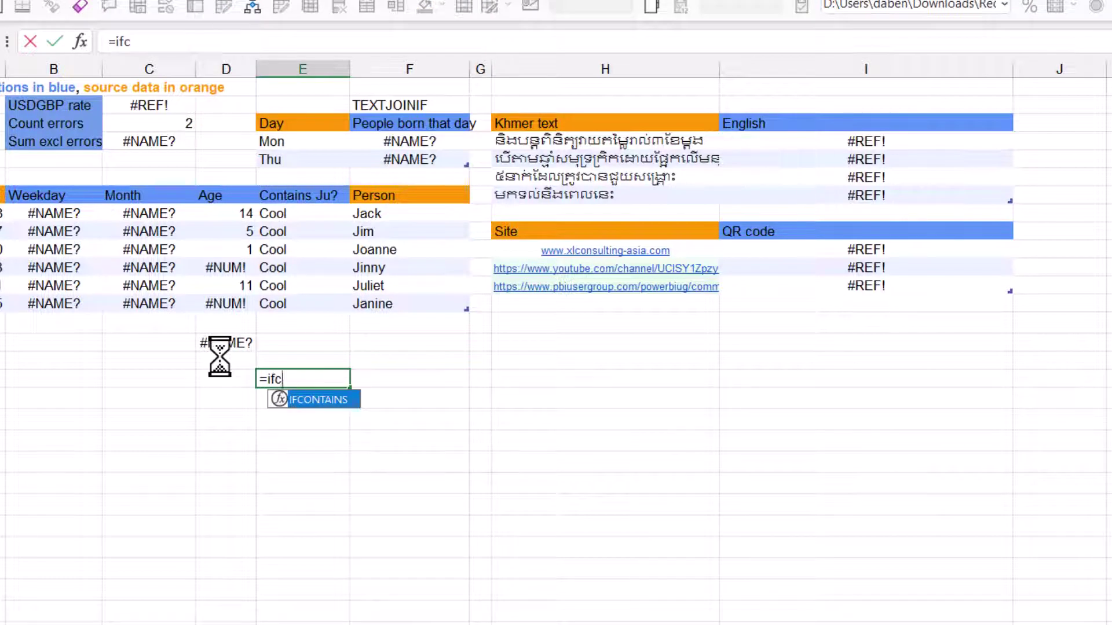
{"action": "double_click", "coordinate": [280, 404]}
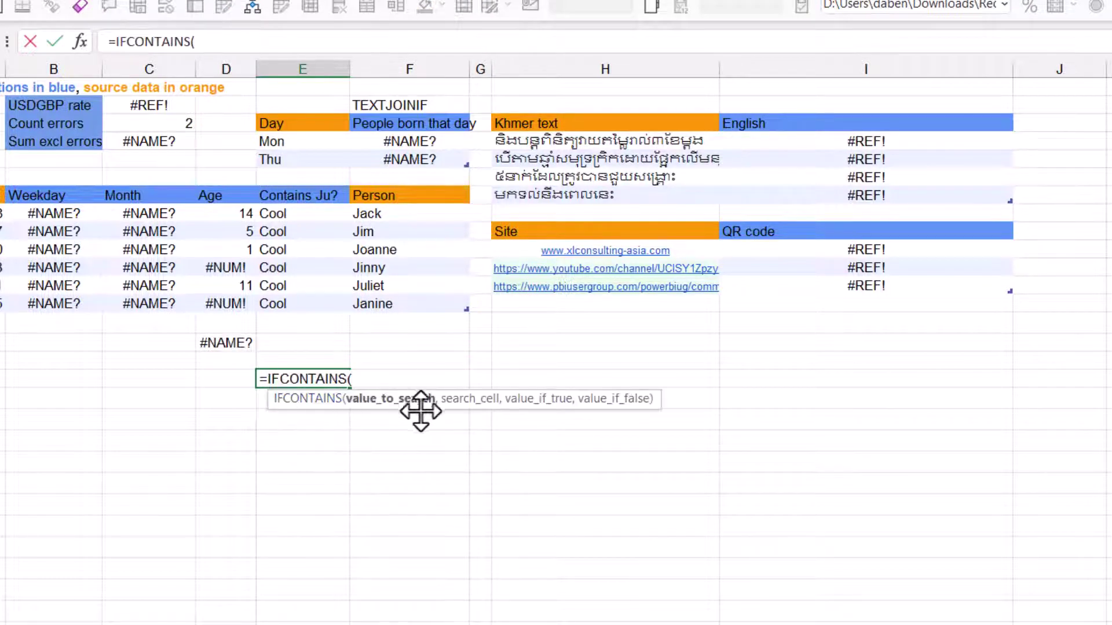
{"action": "type", "text": ",,,"}
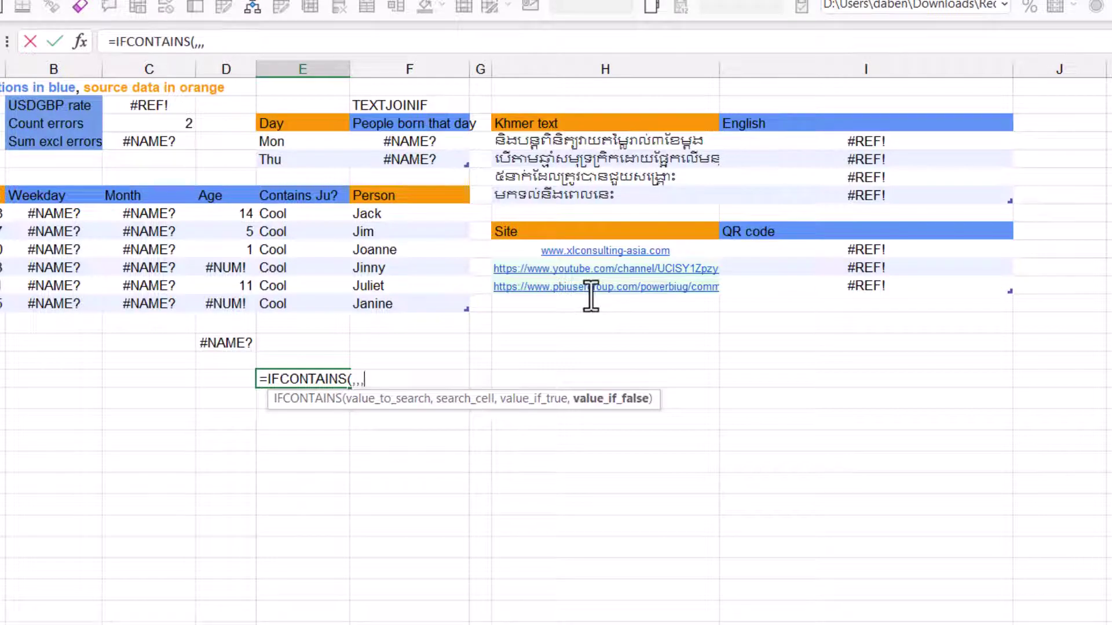
{"action": "key", "text": "BackSpace"}
{"action": "key", "text": "BackSpace"}
{"action": "key", "text": "BackSpace"}
{"action": "key", "text": "Escape"}
{"action": "key", "text": "Up"}
{"action": "key", "text": "Up"}
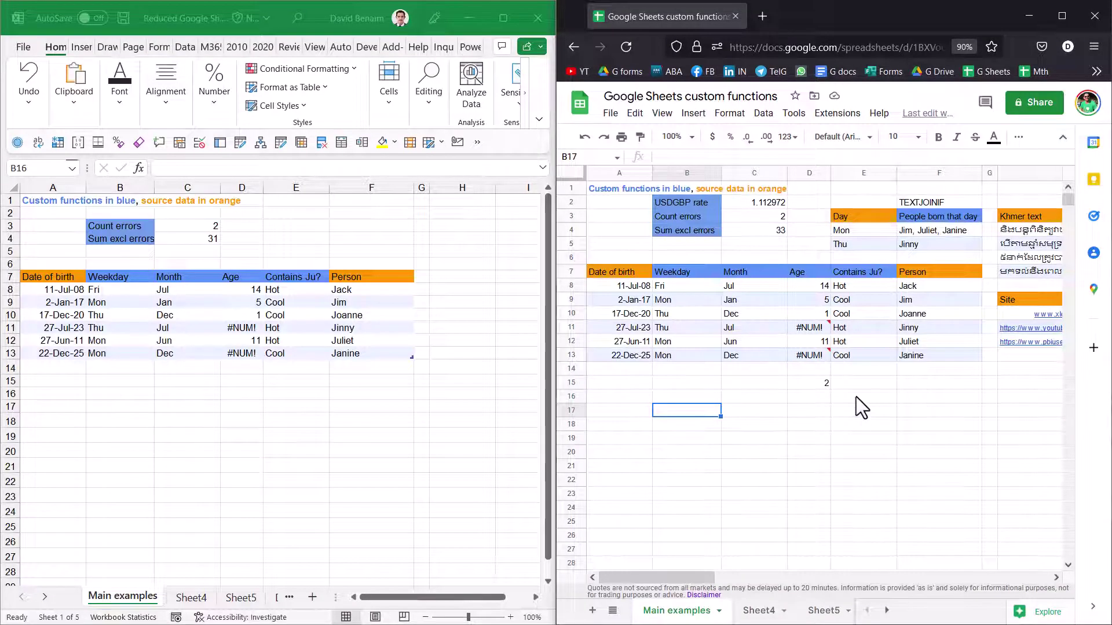
Step: Upload the Reduced Google Sheets custom functions .xlsx into Sheets as a new spreadsheet
{"action": "mouse_move", "coordinate": [822, 325]}
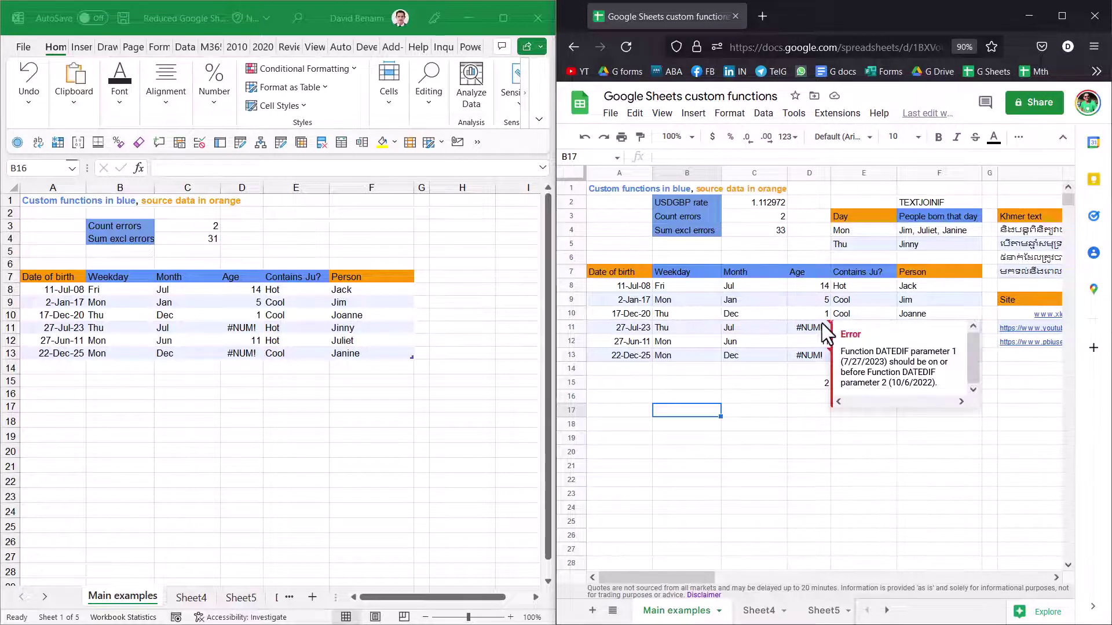
{"action": "left_click", "coordinate": [397, 419]}
{"action": "left_click", "coordinate": [383, 404]}
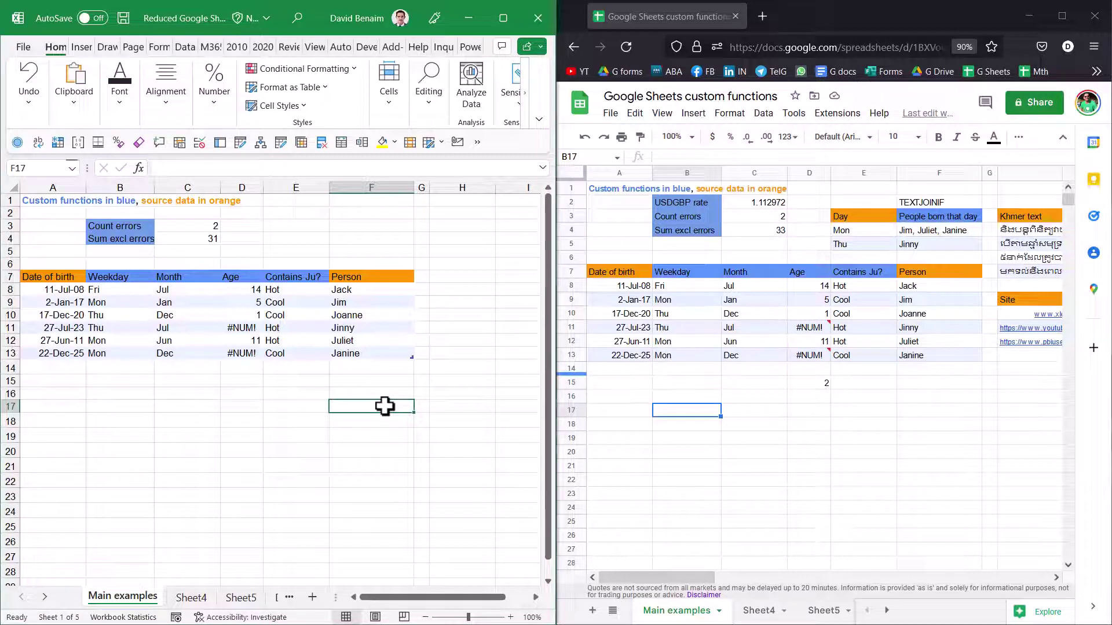
{"action": "left_click", "coordinate": [613, 114]}
{"action": "left_click", "coordinate": [633, 157]}
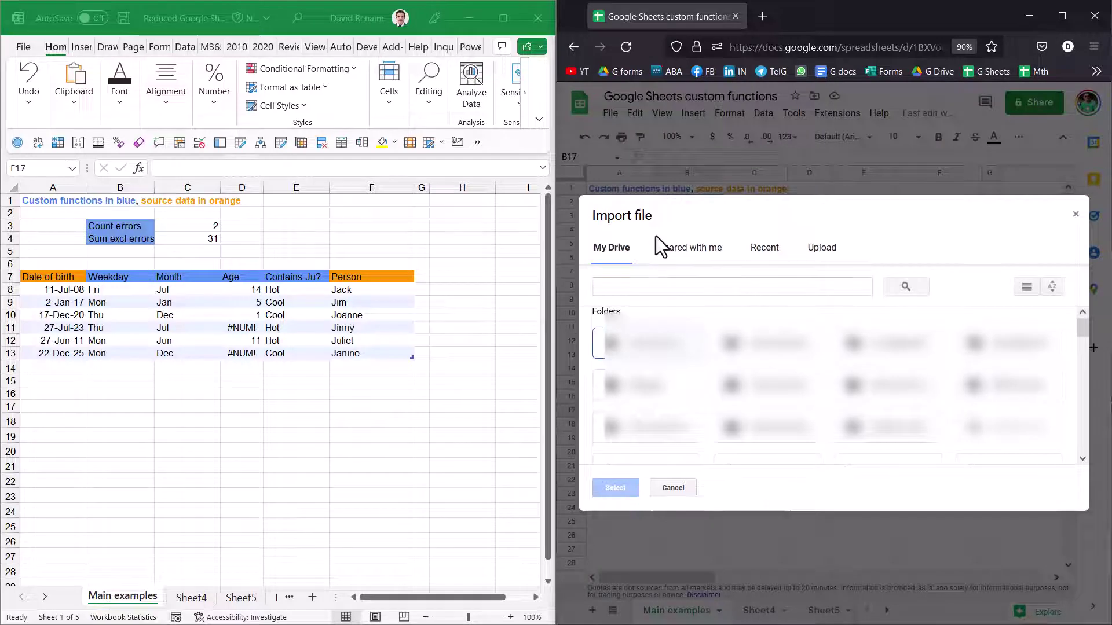
{"action": "left_click", "coordinate": [814, 248]}
{"action": "key", "text": "alt+Tab"}
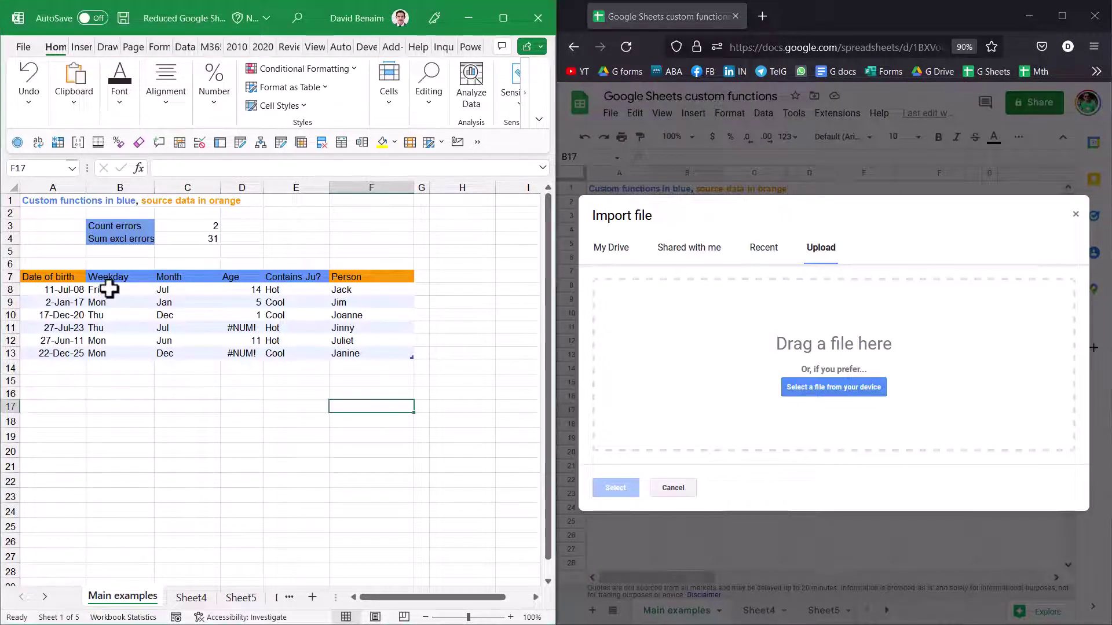
{"action": "key", "text": "F12"}
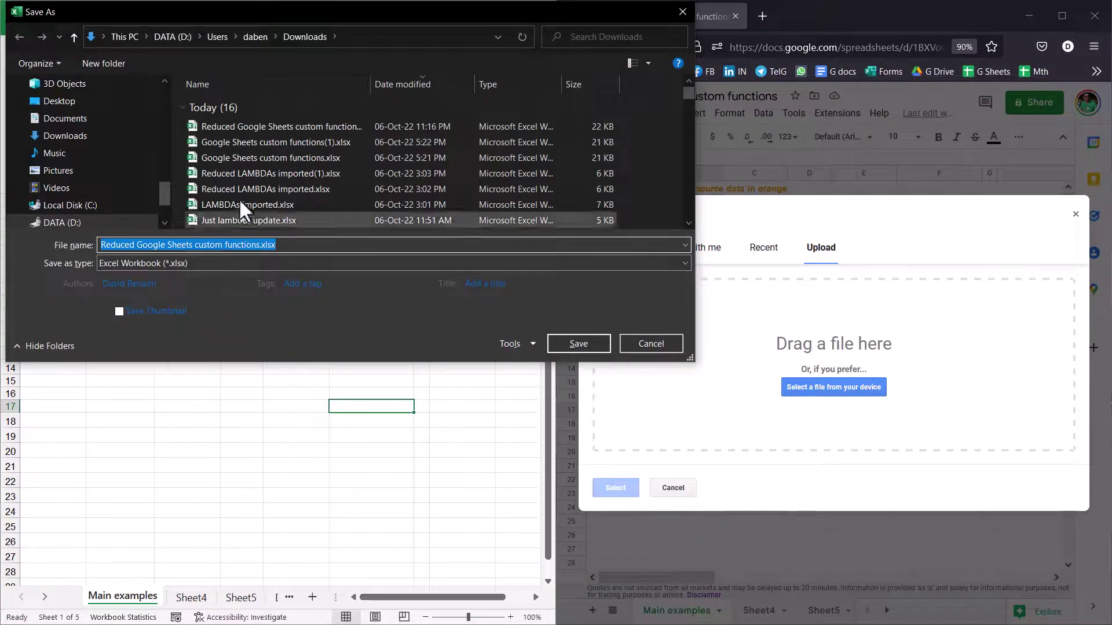
{"action": "left_click_drag", "start_coordinate": [298, 126], "coordinate": [837, 380]}
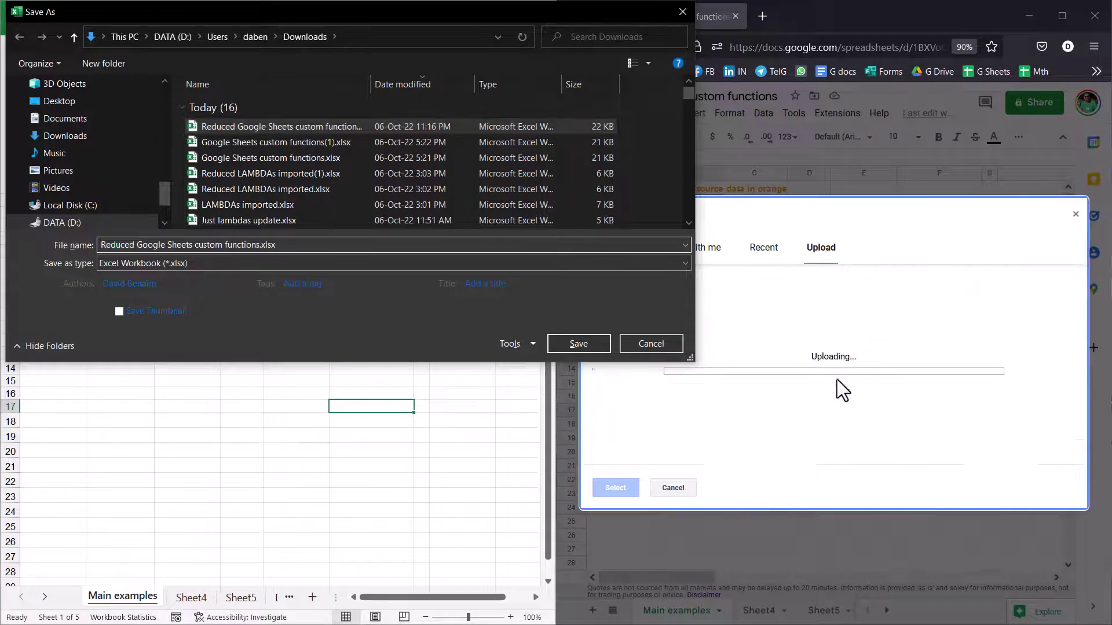
{"action": "left_click", "coordinate": [644, 343]}
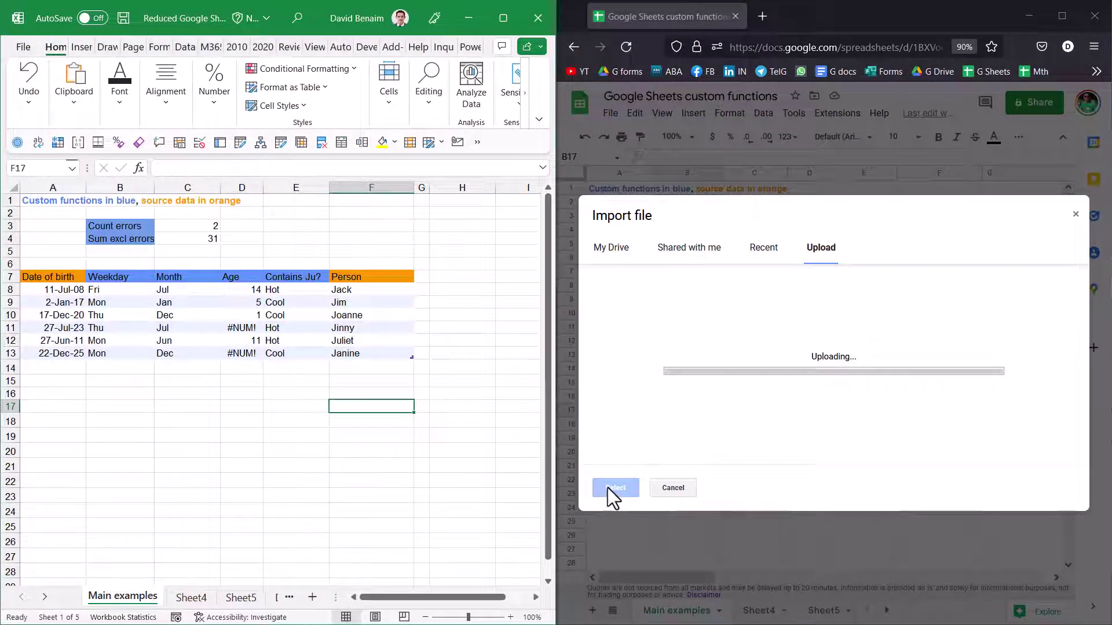
{"action": "left_click", "coordinate": [874, 421]}
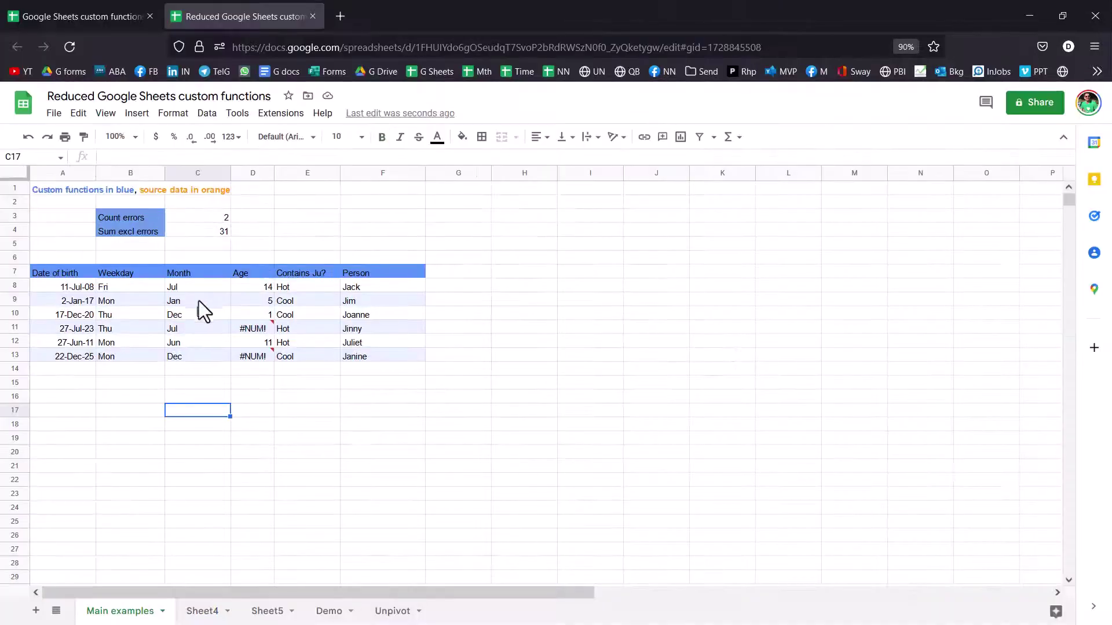
Step: Inspect the imported Month cells, including the MONTHNAME formula in C8
{"action": "left_click", "coordinate": [199, 299]}
{"action": "left_click", "coordinate": [197, 325]}
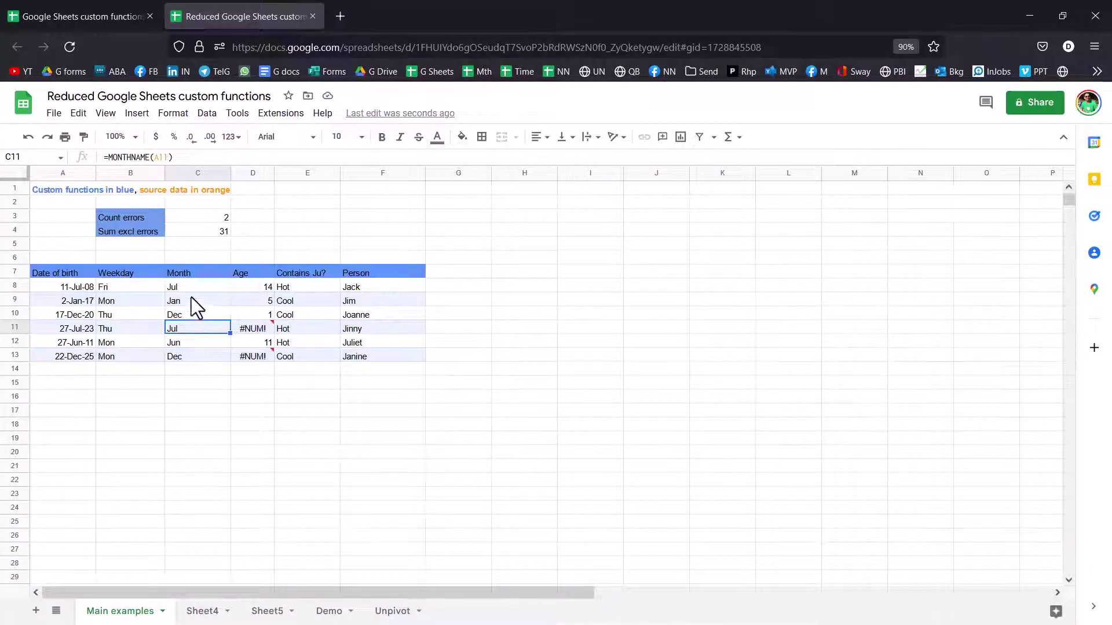
{"action": "left_click", "coordinate": [192, 288]}
{"action": "left_click", "coordinate": [143, 158]}
{"action": "left_click", "coordinate": [198, 424]}
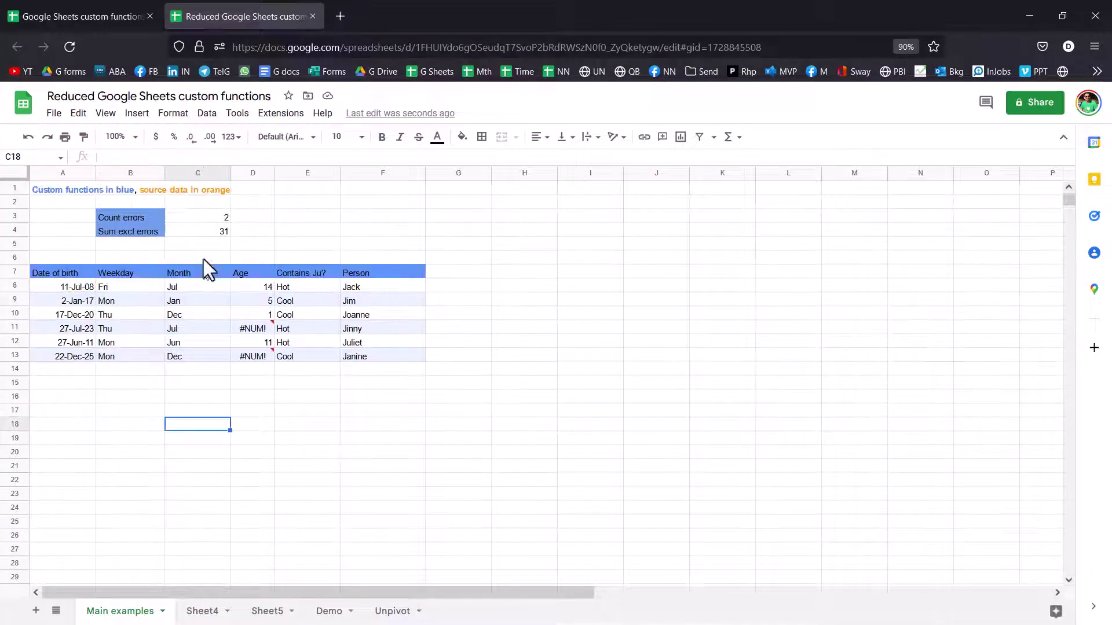
Step: Review the AGE named function's DATEDIF definition, then start a =monthn formula in C15
{"action": "left_click", "coordinate": [207, 114]}
{"action": "left_click", "coordinate": [274, 308]}
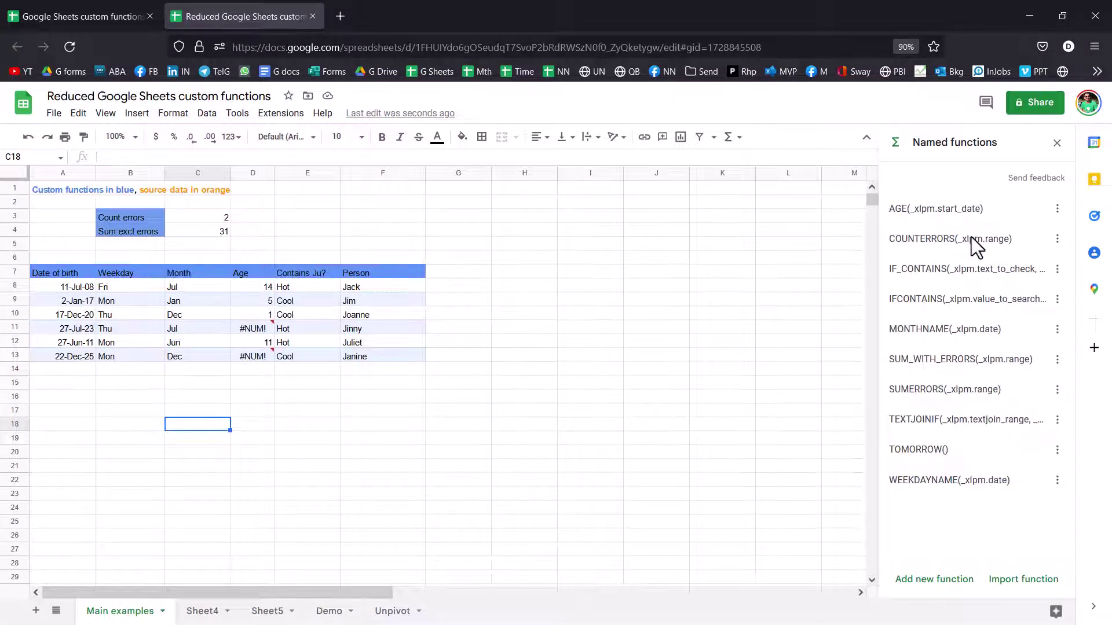
{"action": "left_click", "coordinate": [1059, 211]}
{"action": "left_click", "coordinate": [1069, 230]}
{"action": "left_click", "coordinate": [957, 217]}
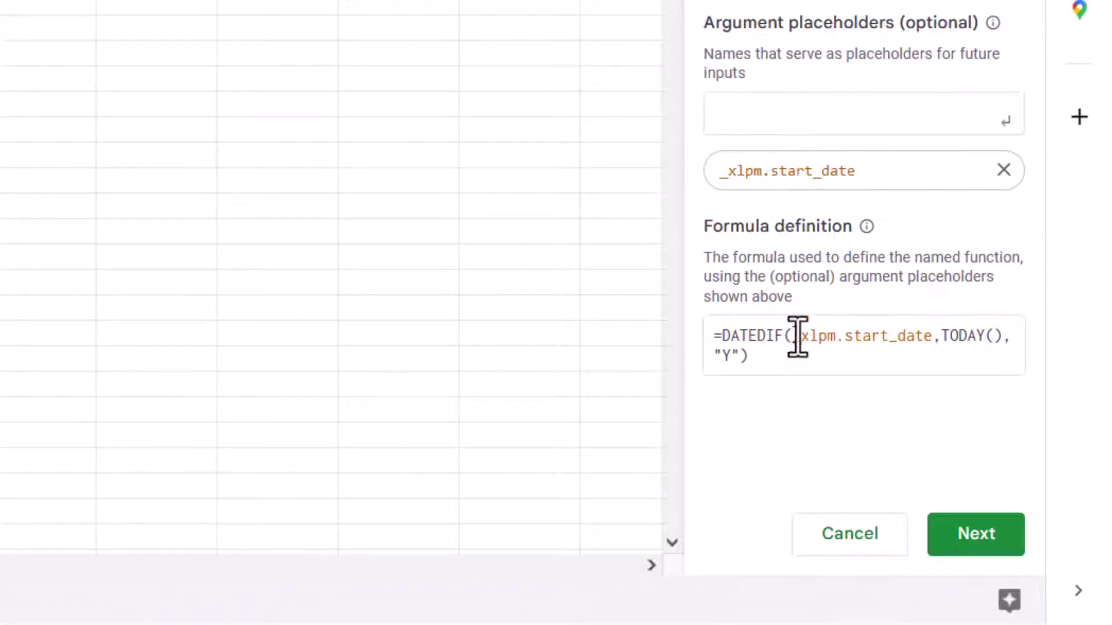
{"action": "left_click_drag", "start_coordinate": [793, 336], "coordinate": [839, 333]}
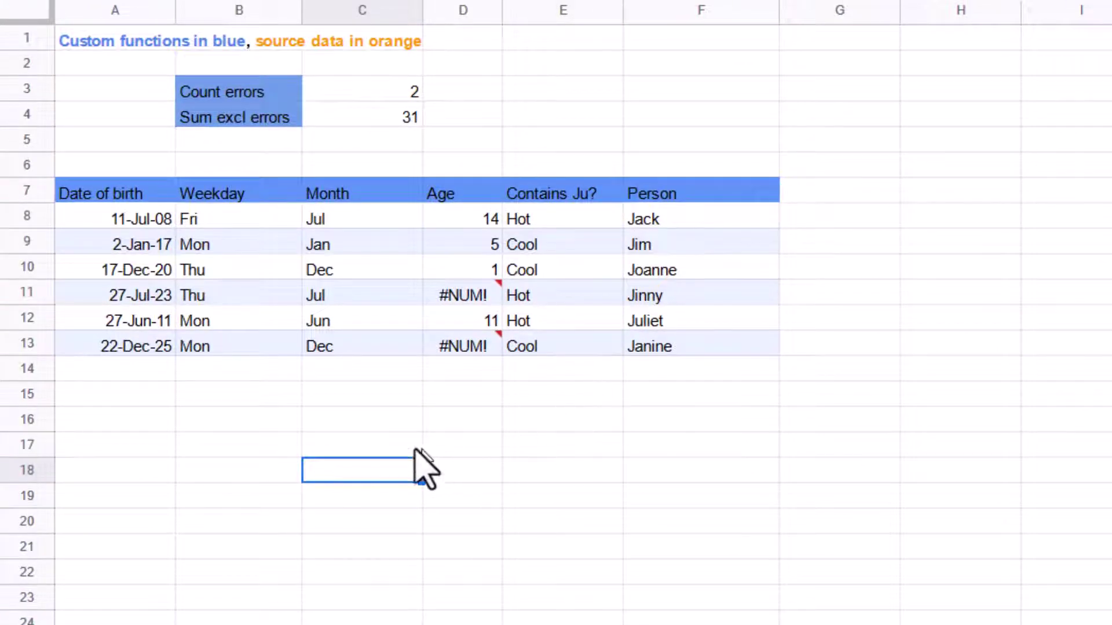
{"action": "left_click", "coordinate": [297, 389]}
{"action": "type", "text": "=mon"}
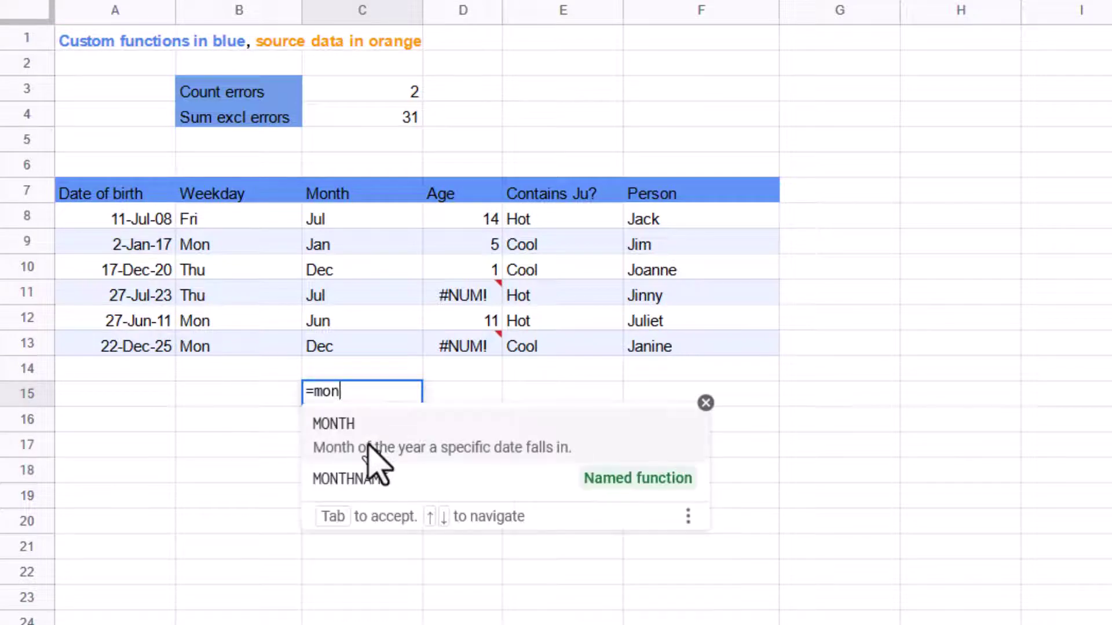
{"action": "type", "text": "thn"}
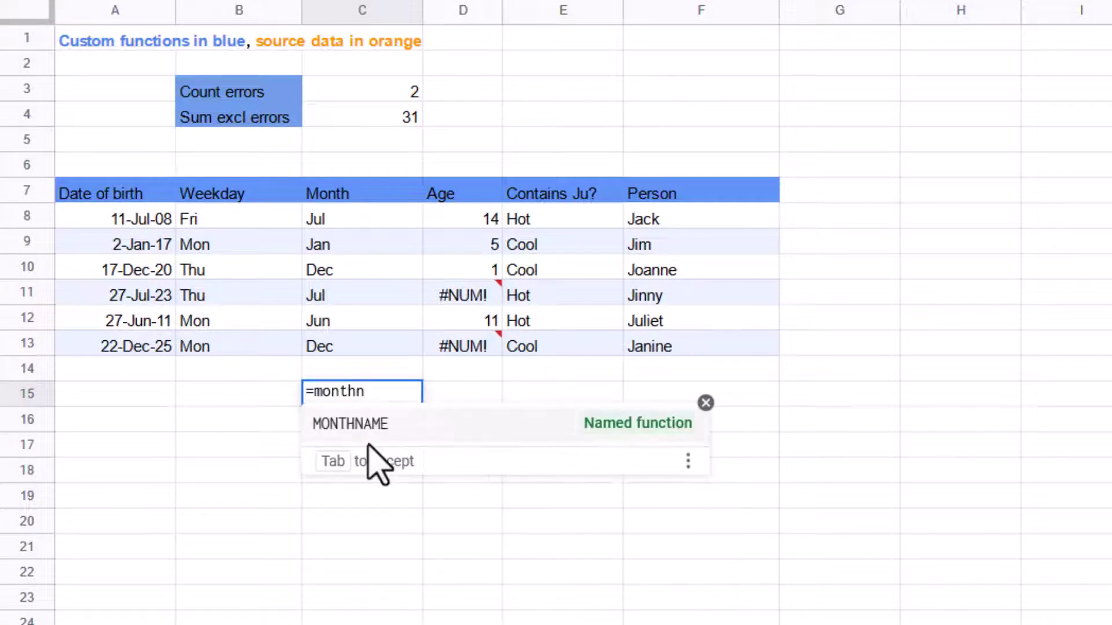
Step: Complete the MONTHNAME formula in C15 with a date cell so it returns Dec
{"action": "left_click", "coordinate": [479, 423]}
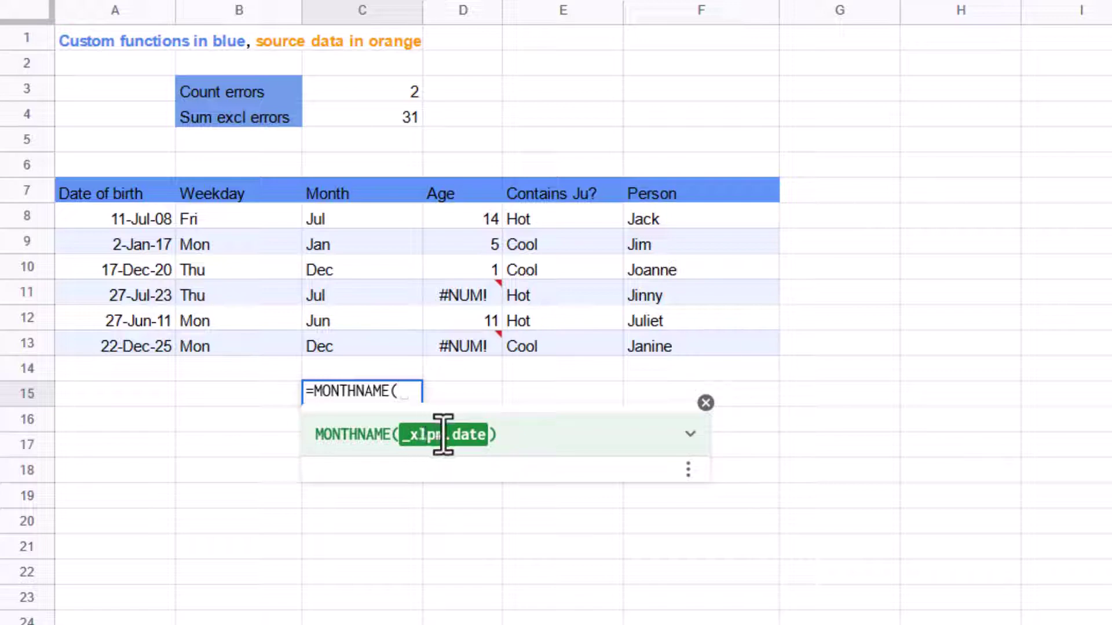
{"action": "left_click", "coordinate": [148, 266]}
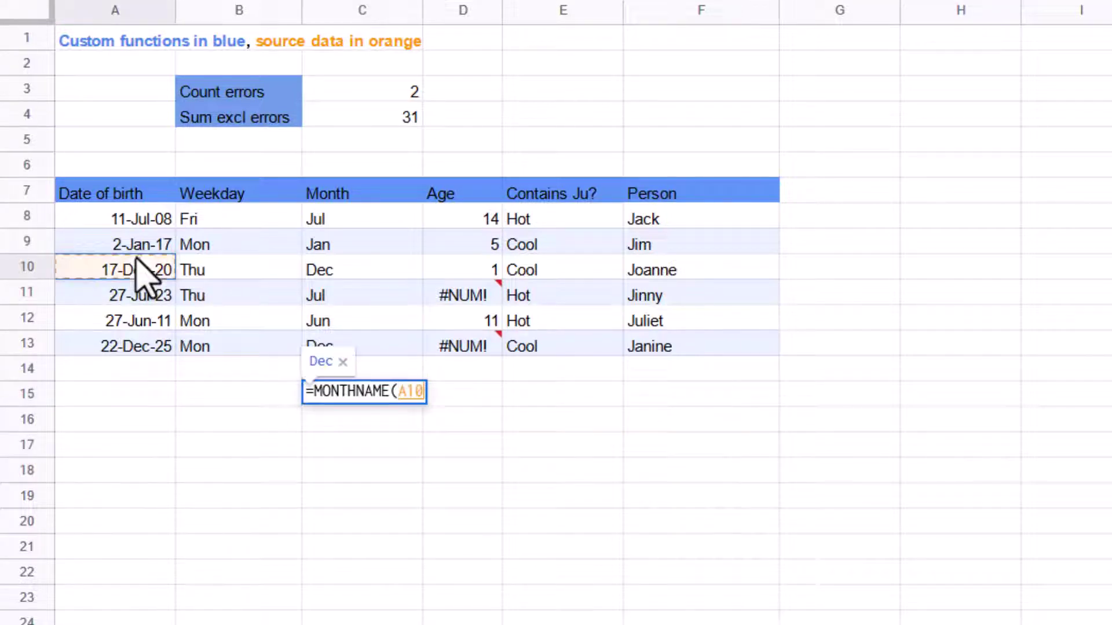
{"action": "left_click", "coordinate": [163, 350]}
{"action": "key", "text": "Return"}
{"action": "key", "text": "Up"}
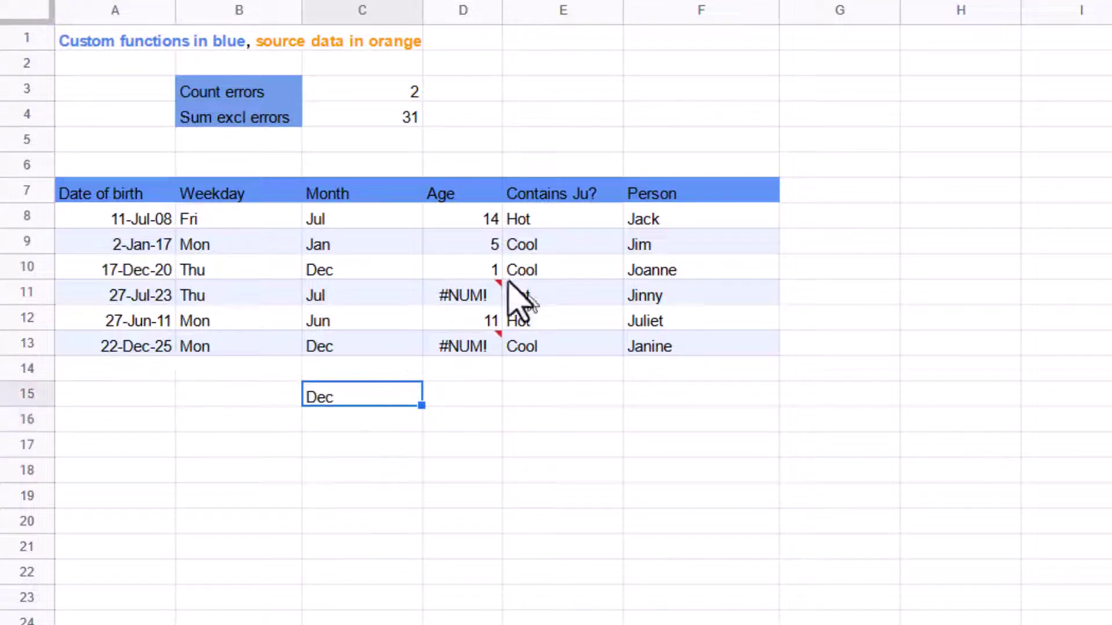
Step: Inspect the ARRAY_CONSTRAIN(ARRAYFORMULA()) wrappers on D9's AGE and E8's IFCONTAINS formulas
{"action": "left_click", "coordinate": [469, 248]}
{"action": "double_click", "coordinate": [474, 244]}
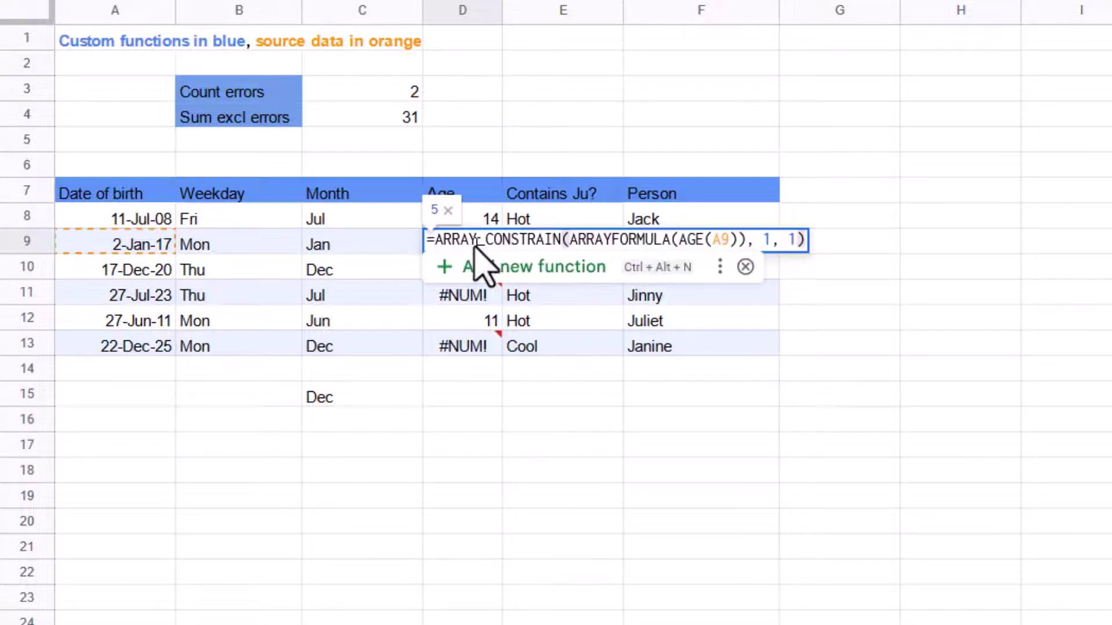
{"action": "left_click", "coordinate": [644, 240]}
{"action": "left_click", "coordinate": [698, 240]}
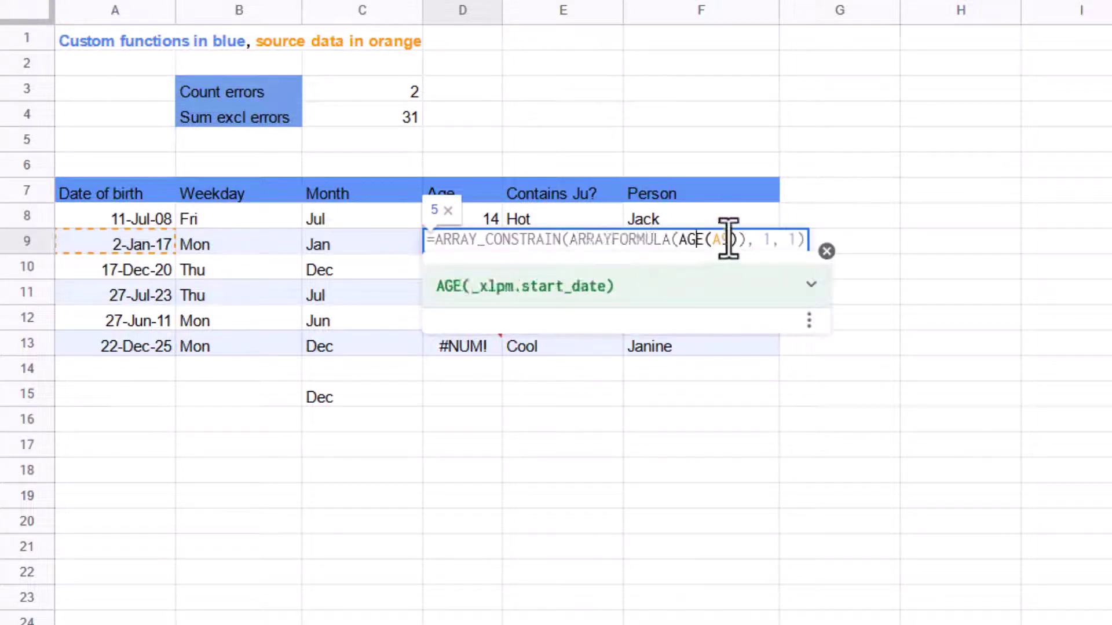
{"action": "left_click", "coordinate": [724, 239]}
{"action": "left_click", "coordinate": [633, 227]}
{"action": "double_click", "coordinate": [608, 223]}
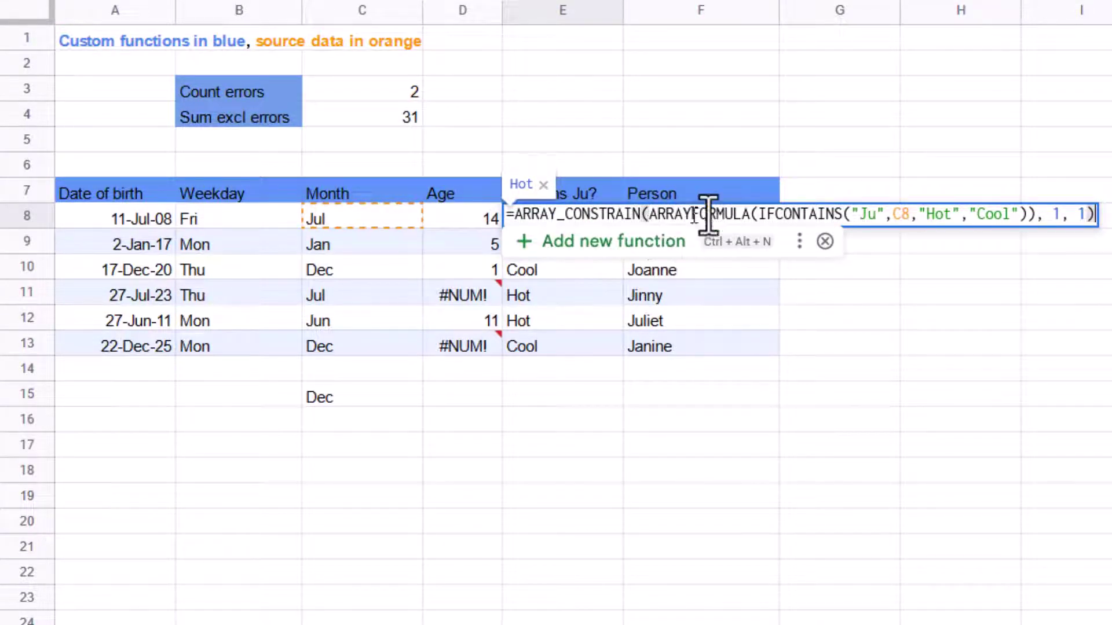
{"action": "left_click_drag", "start_coordinate": [759, 214], "coordinate": [521, 193]}
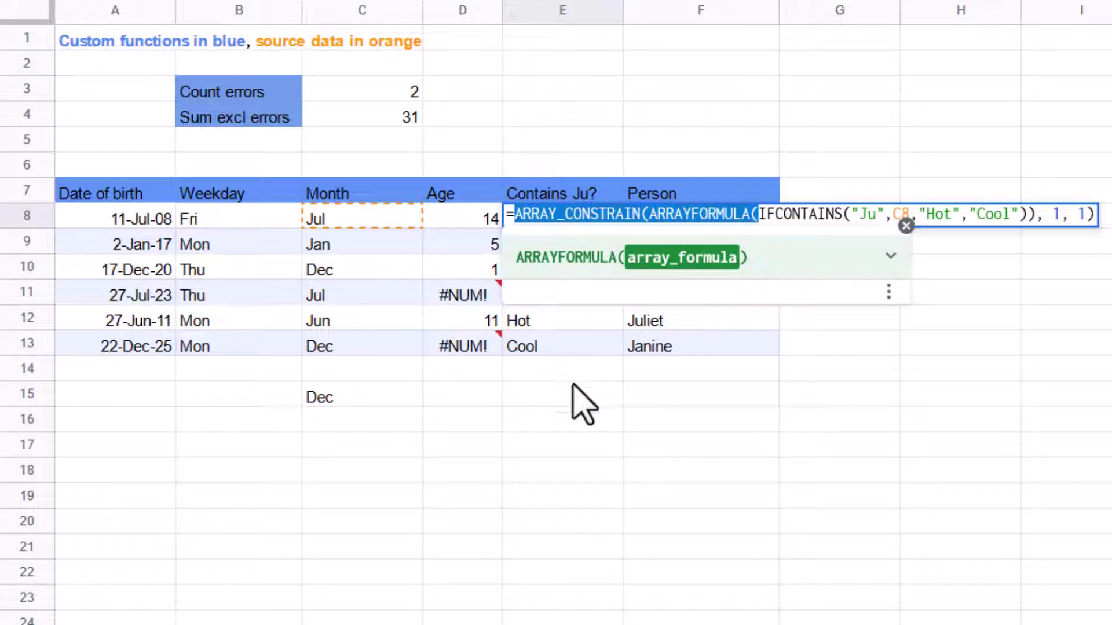
{"action": "key", "text": "Escape"}
{"action": "left_click", "coordinate": [705, 238]}
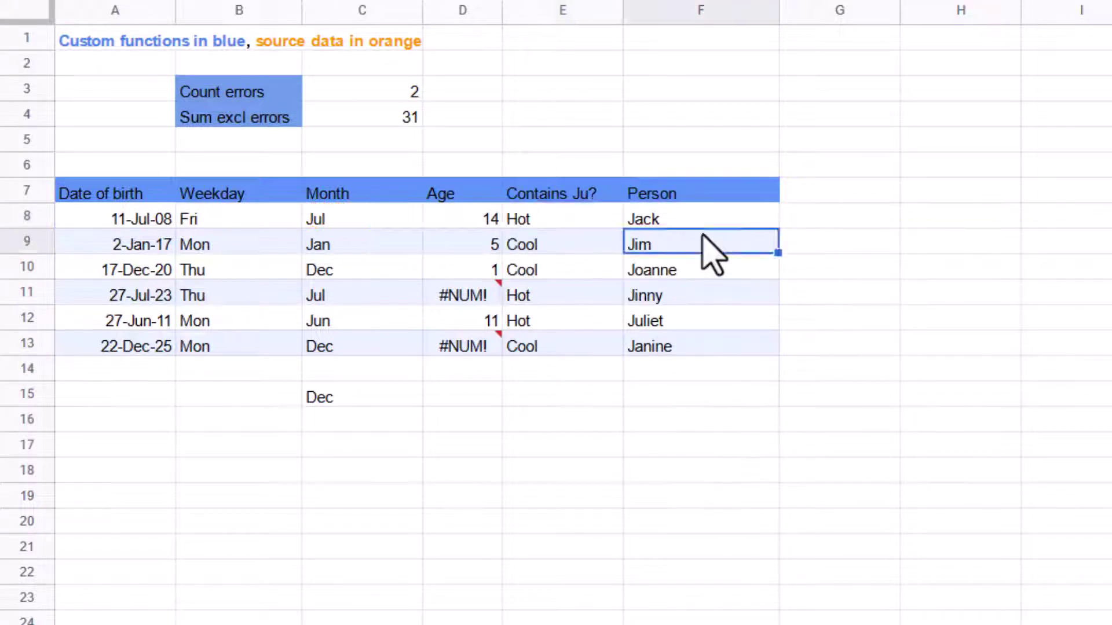
{"action": "left_click", "coordinate": [713, 268]}
{"action": "left_click", "coordinate": [369, 95]}
{"action": "left_click", "coordinate": [374, 116]}
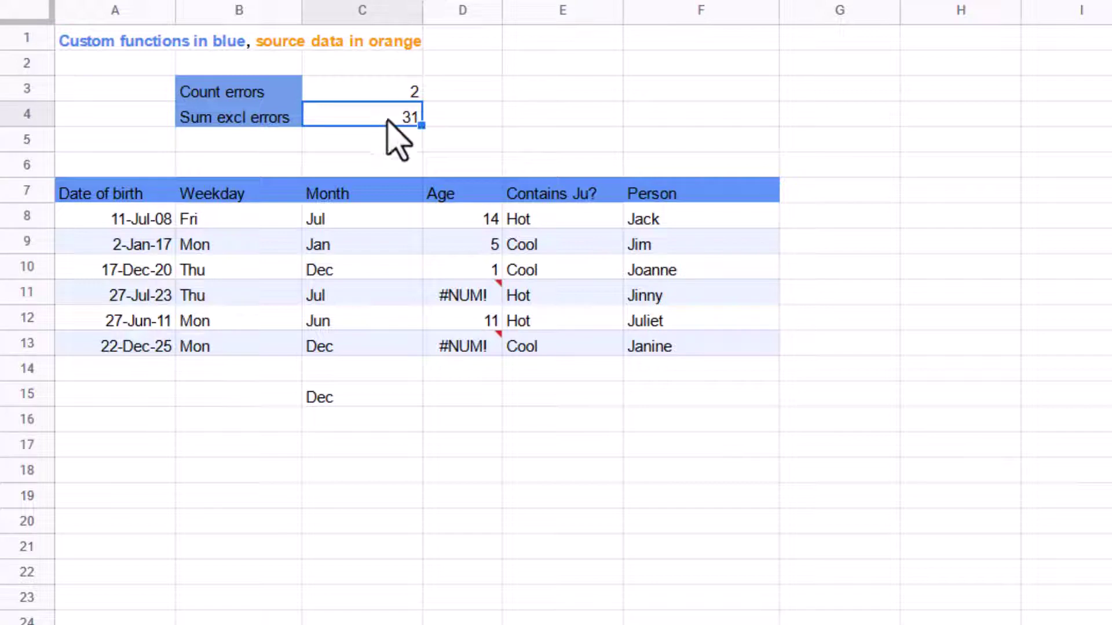
{"action": "key", "text": "F2"}
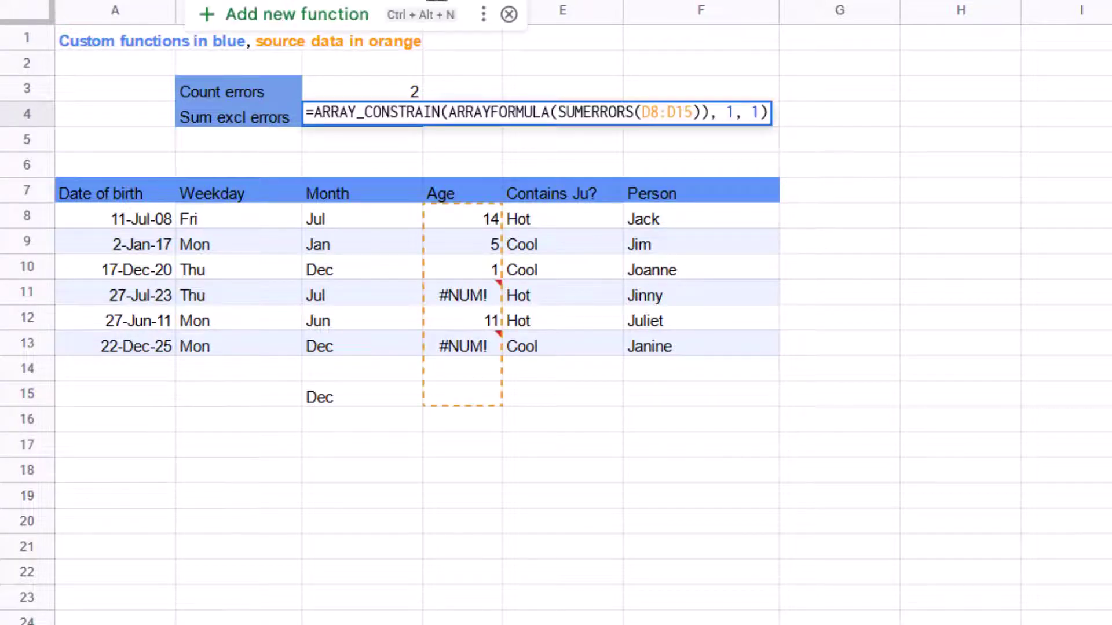
{"action": "key", "text": "Escape"}
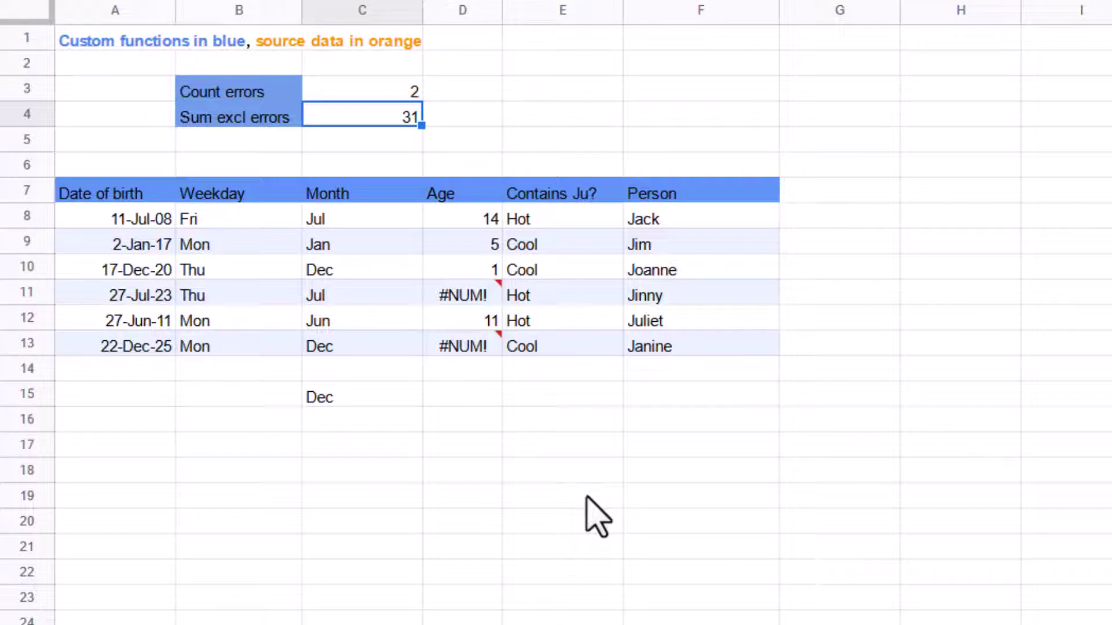
{"action": "left_click", "coordinate": [637, 399]}
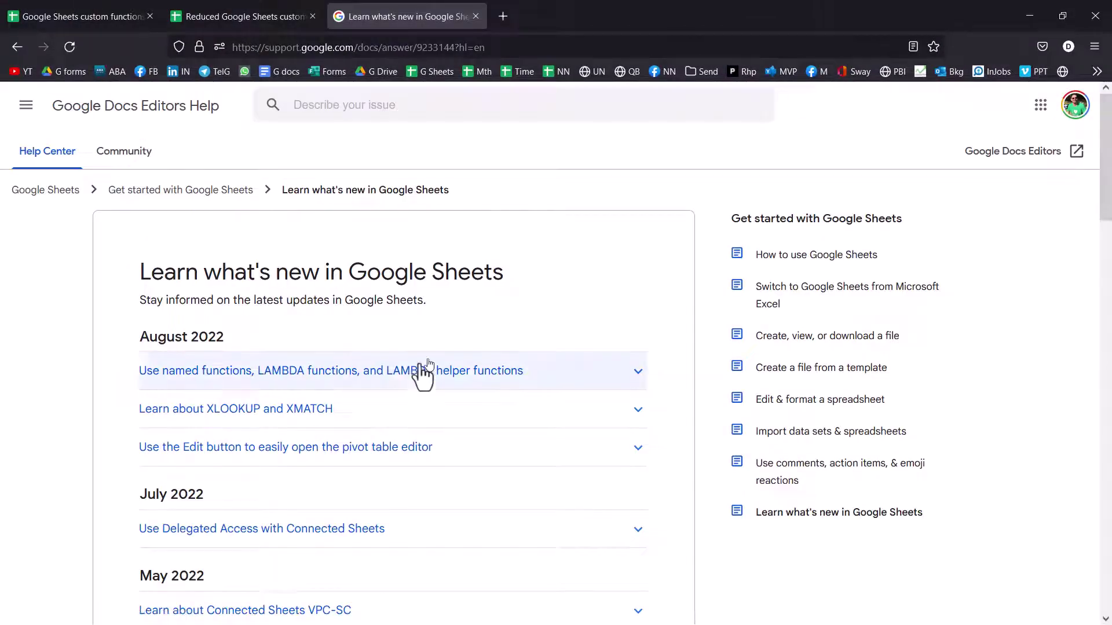
Step: Expand and read the help notes on XLOOKUP/XMATCH and on named functions and LAMBDA
{"action": "left_click", "coordinate": [395, 414]}
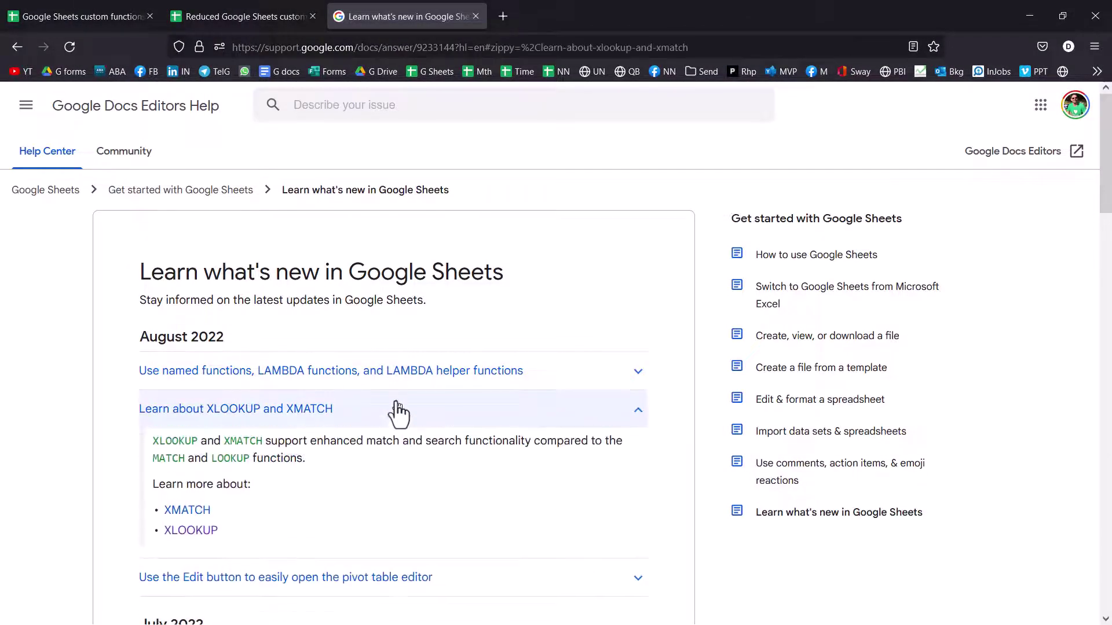
{"action": "left_click", "coordinate": [374, 379]}
{"action": "scroll", "coordinate": [298, 461], "scroll_direction": "down", "scroll_amount": 2}
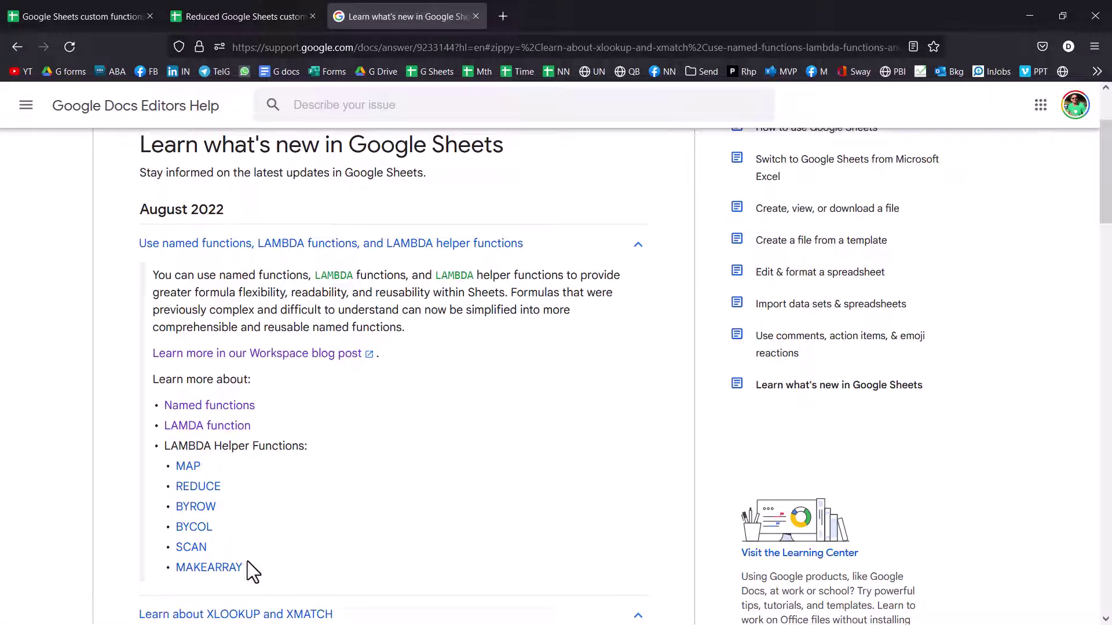
{"action": "left_click_drag", "start_coordinate": [242, 569], "coordinate": [164, 425]}
{"action": "scroll", "coordinate": [255, 507], "scroll_direction": "down", "scroll_amount": 2}
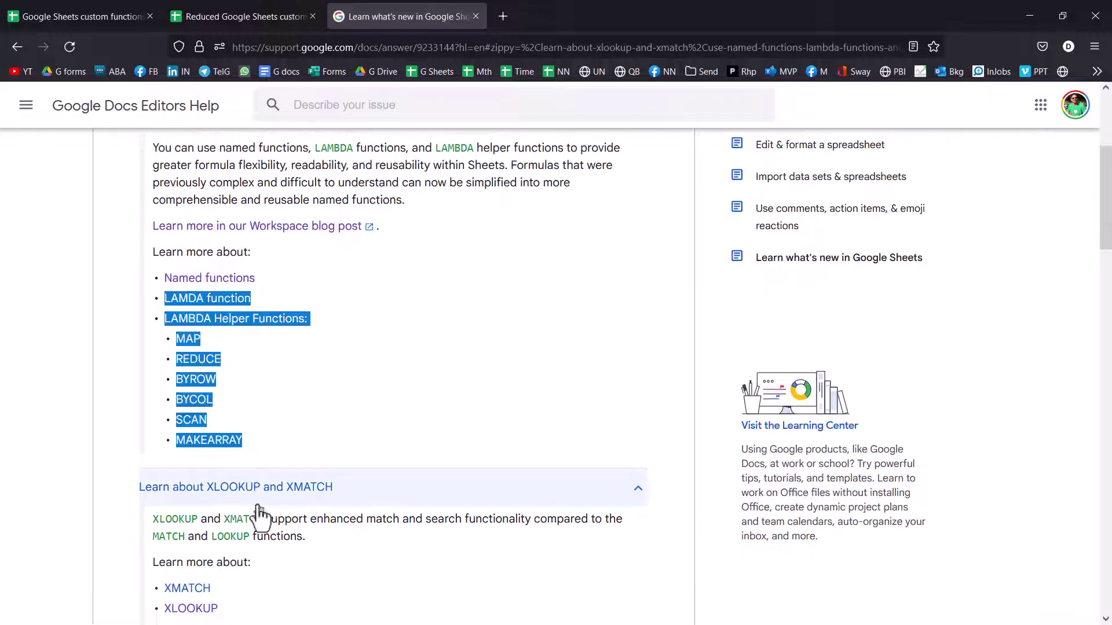
{"action": "left_click_drag", "start_coordinate": [305, 538], "coordinate": [150, 515]}
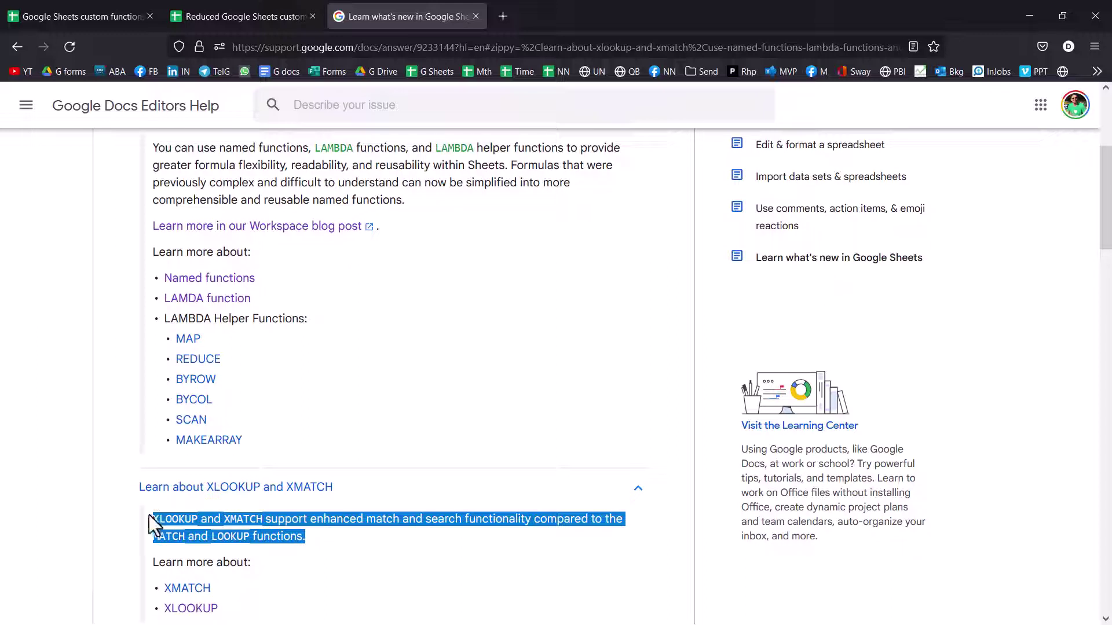
{"action": "left_click_drag", "start_coordinate": [255, 568], "coordinate": [158, 519]}
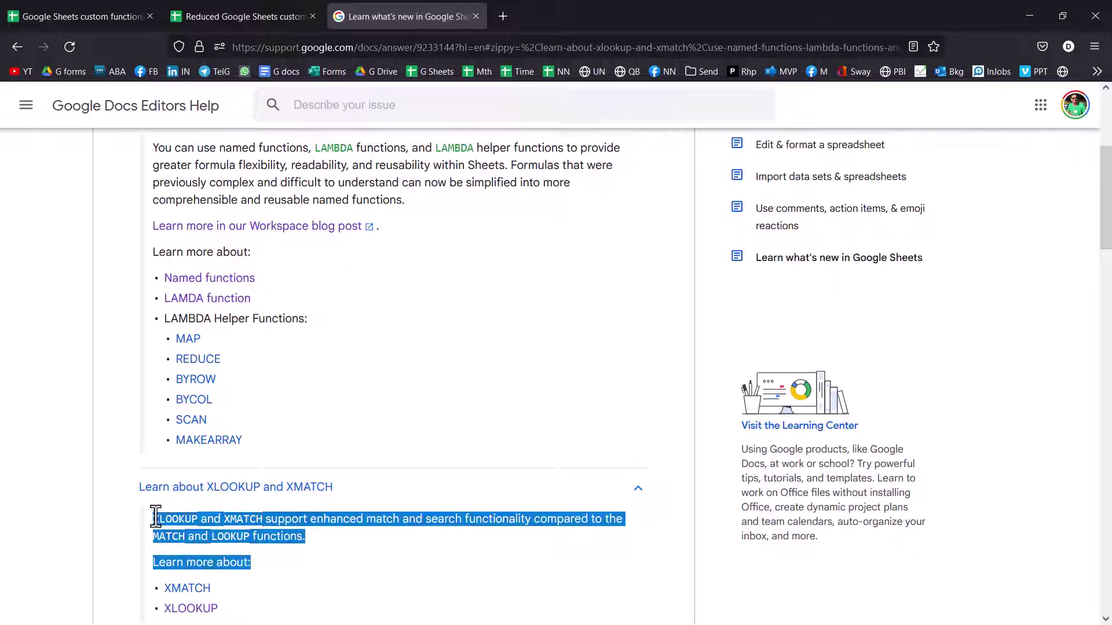
Step: Return to the Reduced Google Sheets custom functions spreadsheet and select a blank cell below the table
{"action": "left_click", "coordinate": [339, 571]}
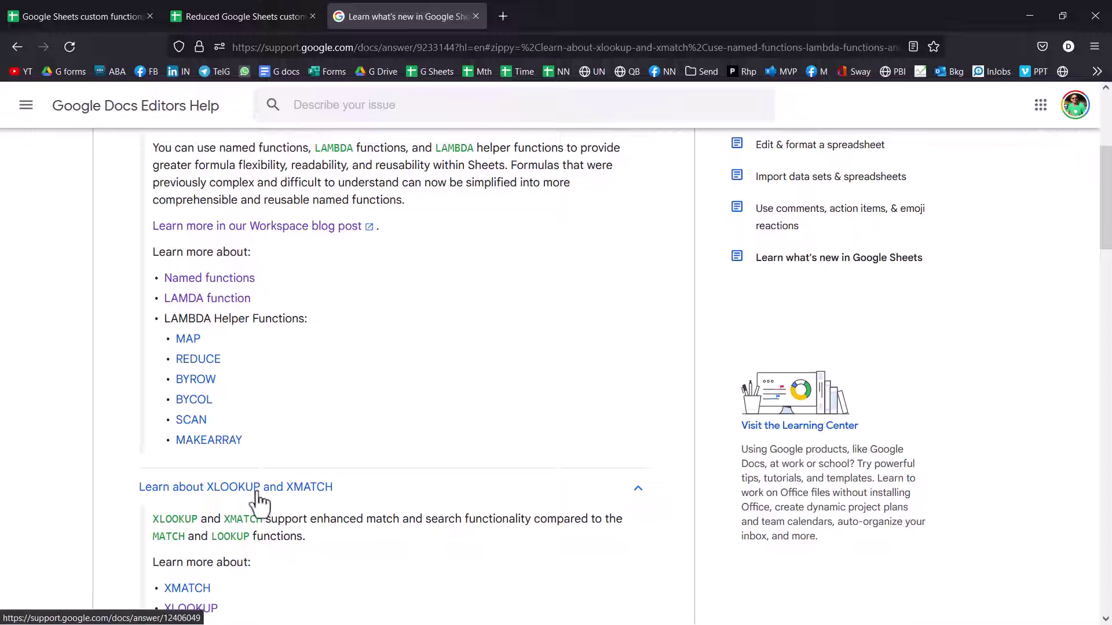
{"action": "left_click", "coordinate": [234, 12]}
{"action": "left_click", "coordinate": [318, 401]}
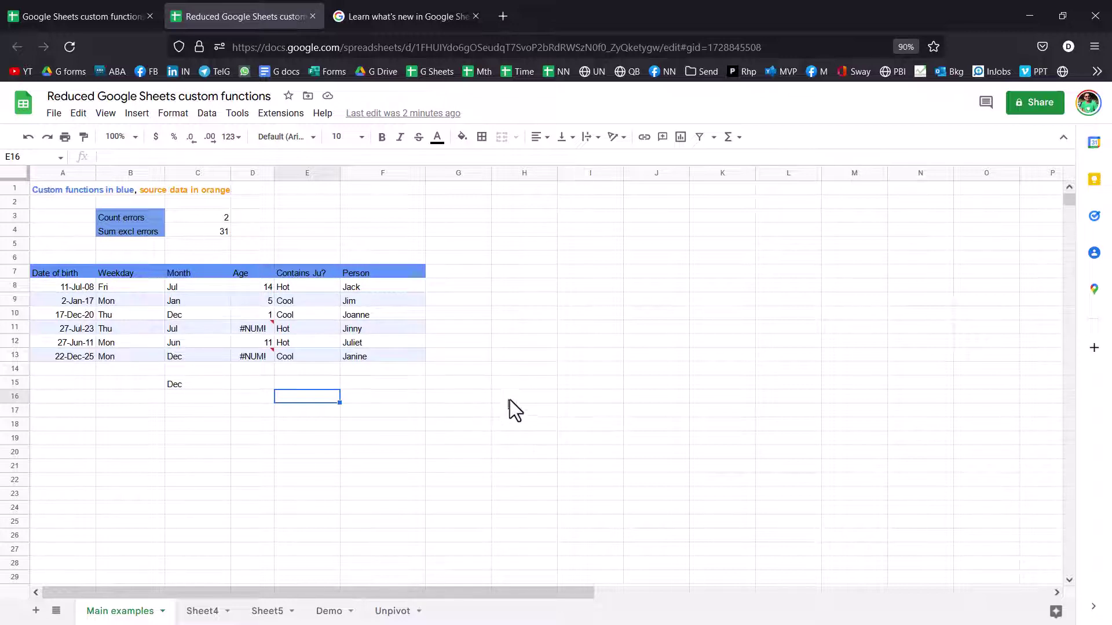
Step: Put Juliet in H16 via =F12 and type Jim in H17
{"action": "left_click", "coordinate": [535, 400]}
{"action": "type", "text": "=F12"}
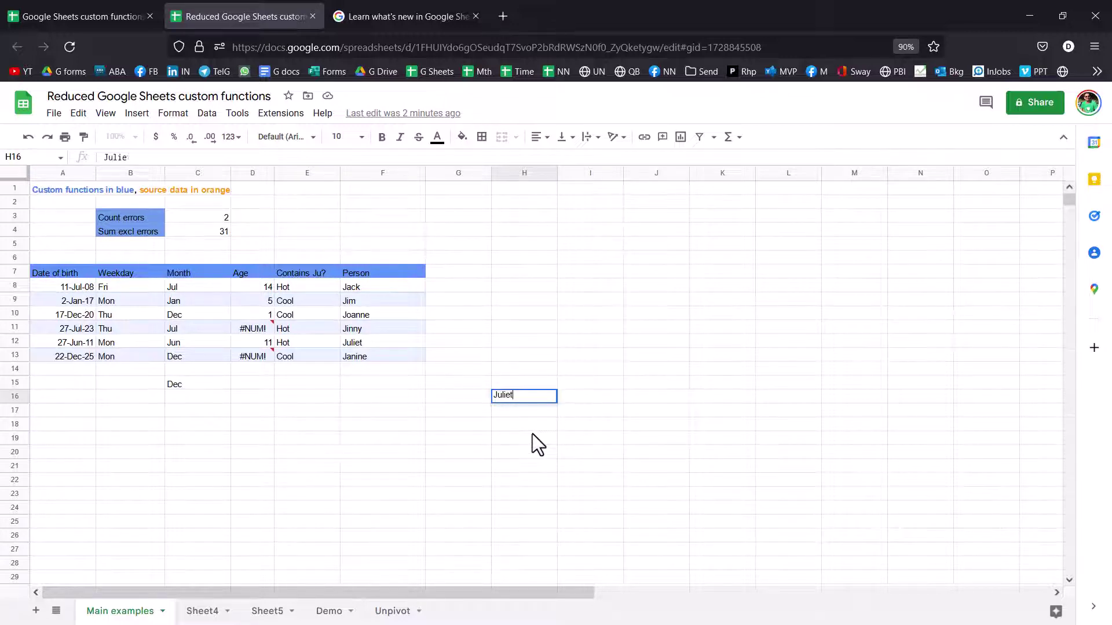
{"action": "key", "text": "Return"}
{"action": "type", "text": "Jim"}
{"action": "key", "text": "Return"}
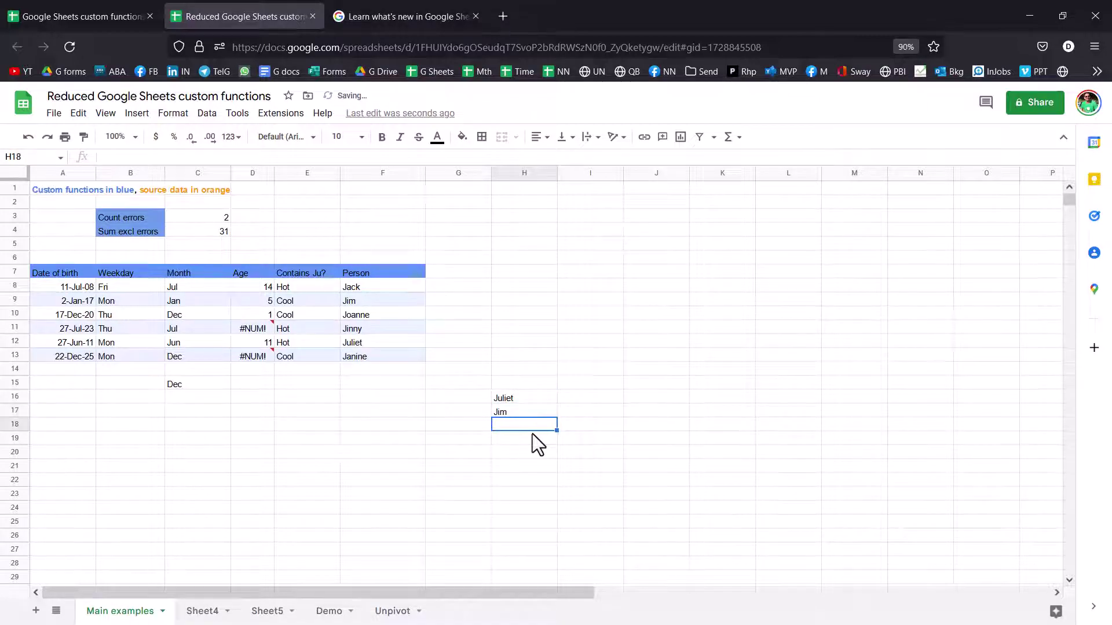
{"action": "key", "text": "Up"}
{"action": "key", "text": "Up"}
{"action": "key", "text": "Right"}
Step: Enter =XLOOKUP(H16,$F$8:$F$13,$A$8:$A$13) in I16 and autofill it to I17
{"action": "type", "text": "="}
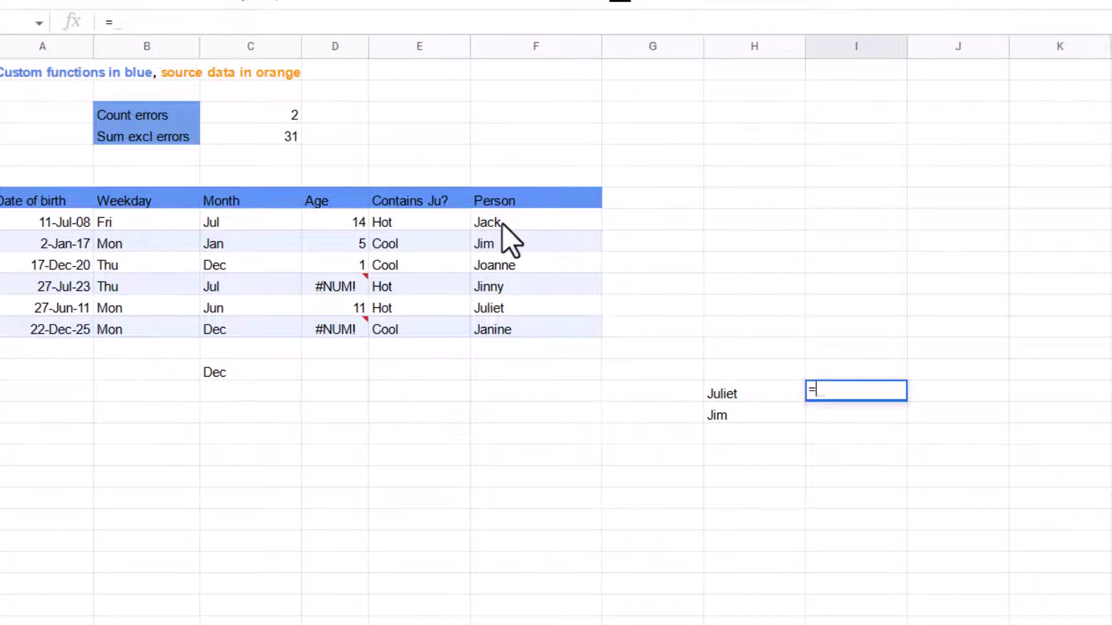
{"action": "type", "text": "x"}
{"action": "key", "text": "Tab"}
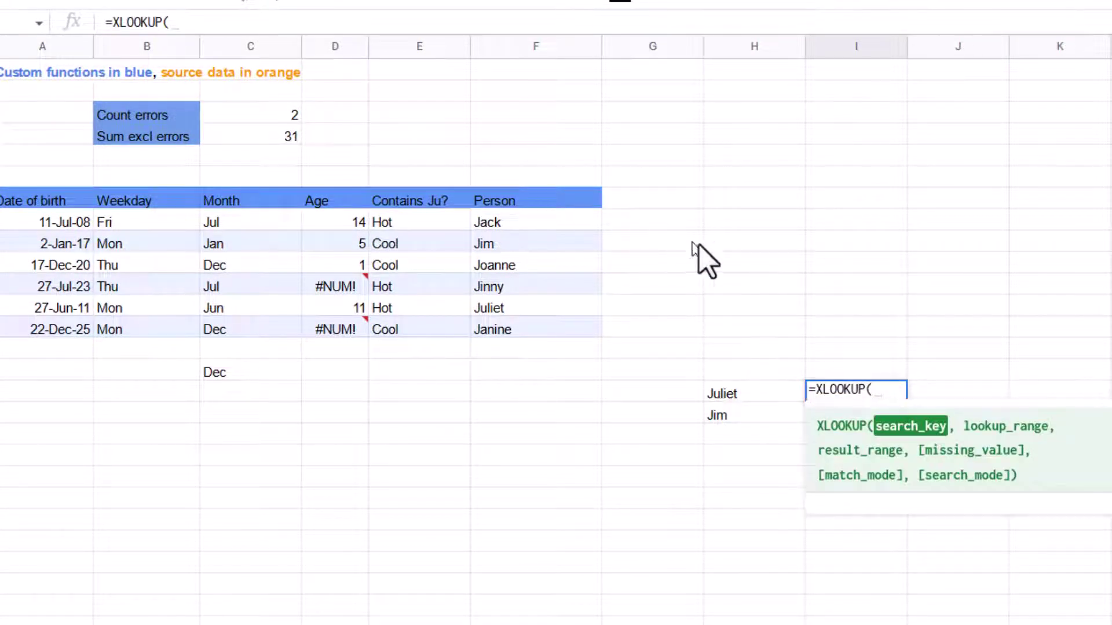
{"action": "left_click", "coordinate": [735, 391]}
{"action": "type", "text": ","}
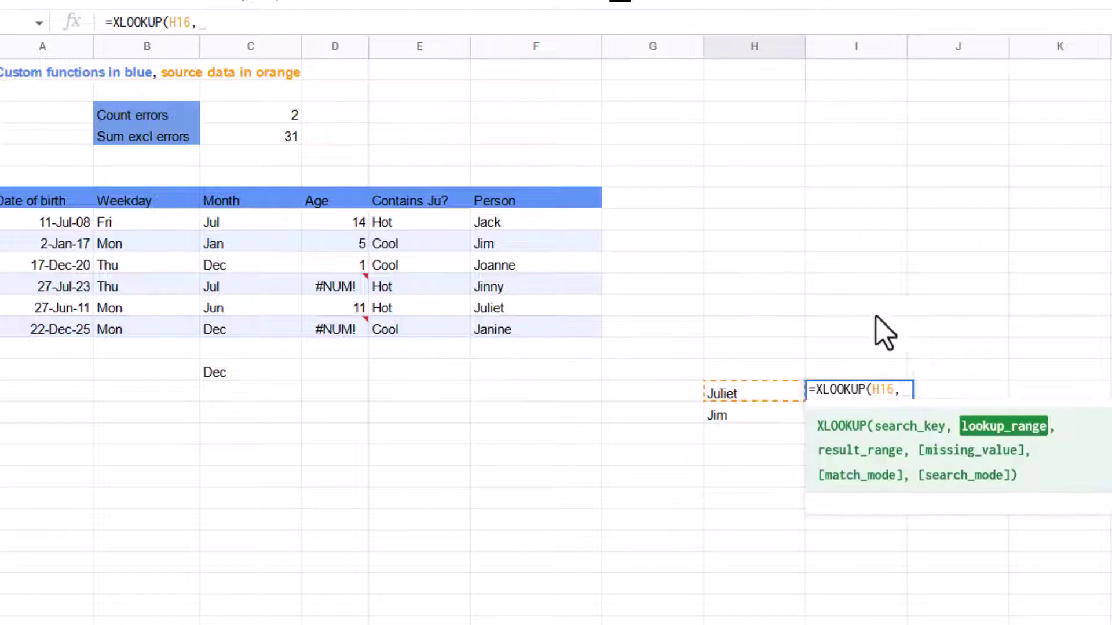
{"action": "left_click_drag", "start_coordinate": [511, 229], "coordinate": [526, 330]}
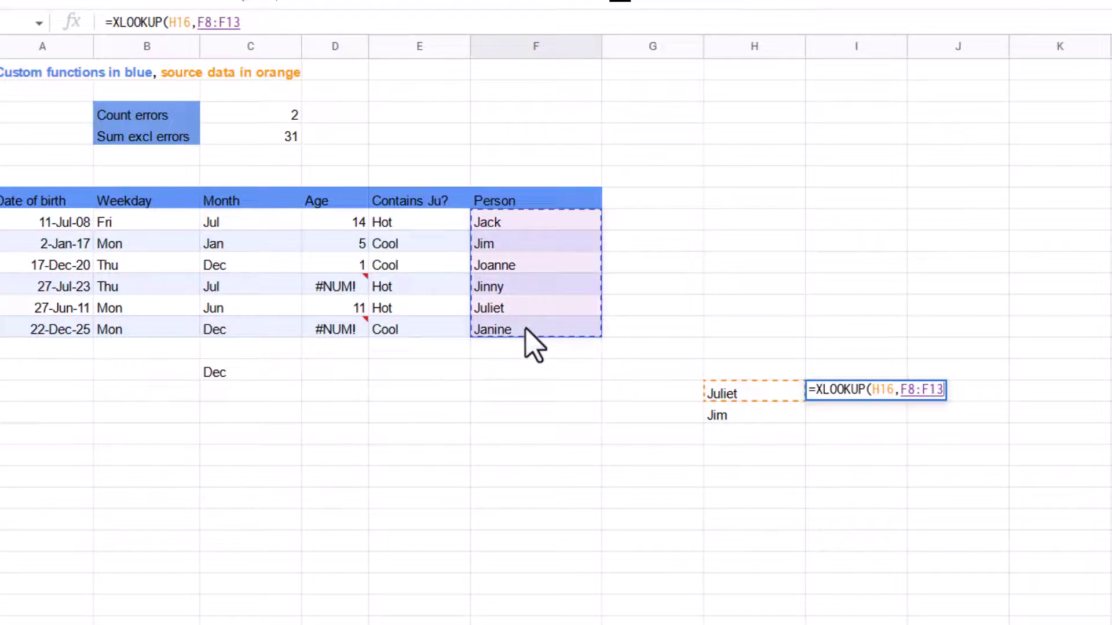
{"action": "key", "text": "F4"}
{"action": "type", "text": ","}
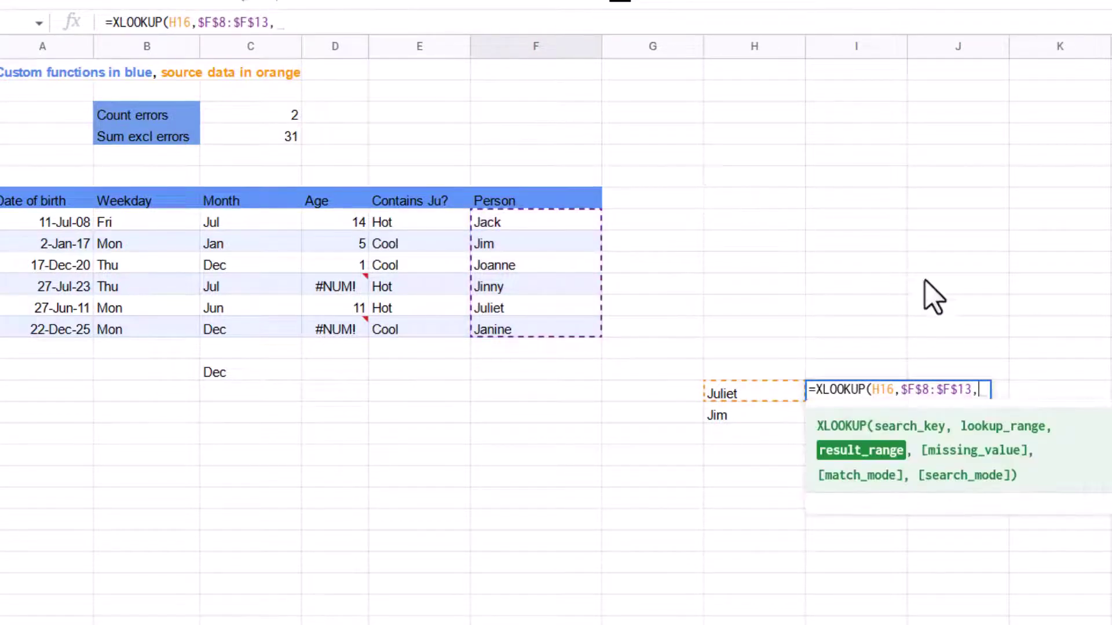
{"action": "left_click_drag", "start_coordinate": [70, 225], "coordinate": [72, 332]}
{"action": "key", "text": "F4"}
{"action": "type", "text": ")"}
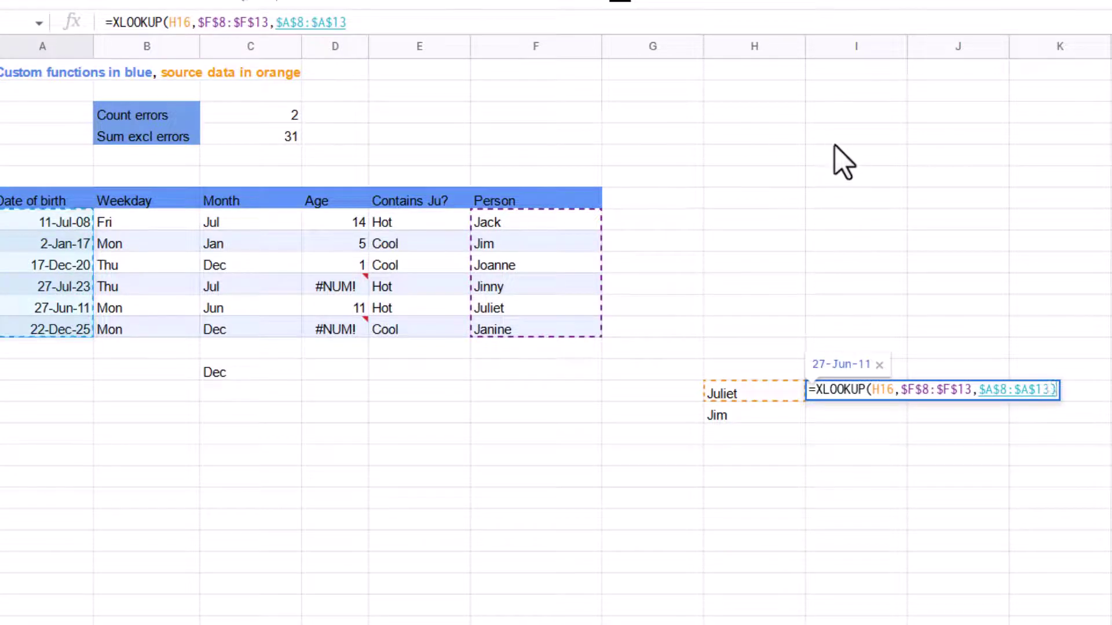
{"action": "key", "text": "Return"}
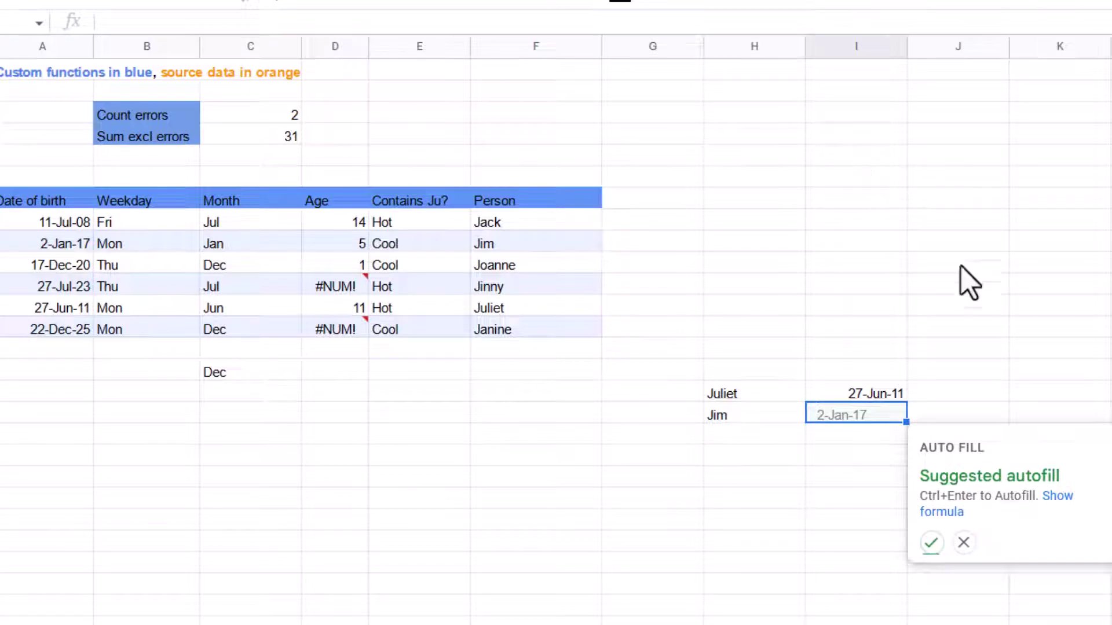
{"action": "left_click", "coordinate": [930, 543]}
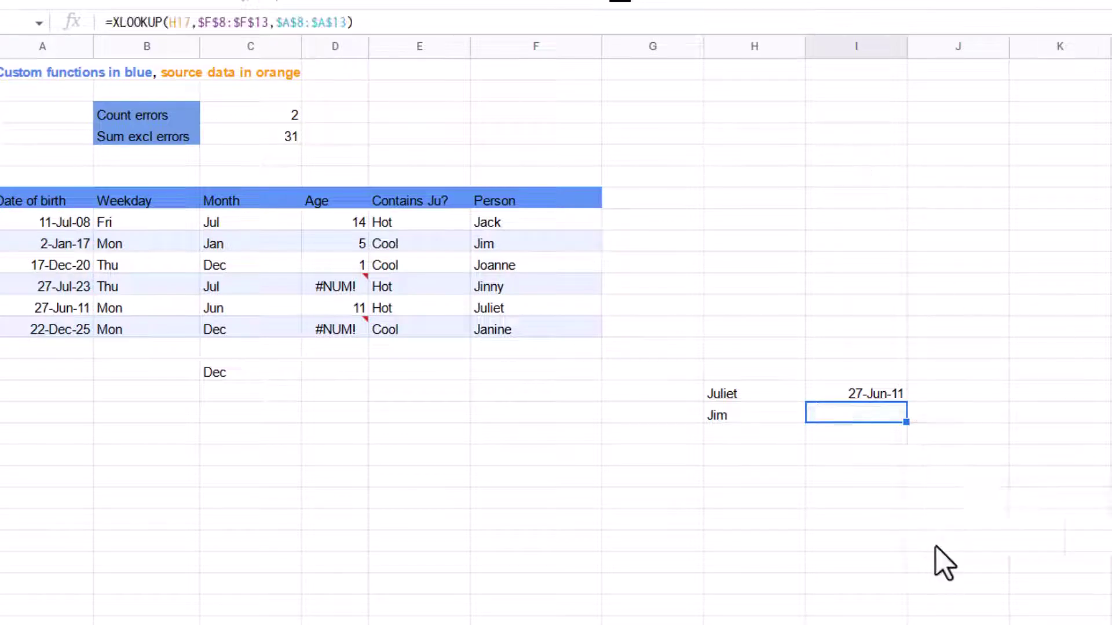
Step: Add Harry in H18 and copy the date-of-birth lookup down to I18
{"action": "left_click", "coordinate": [753, 437]}
{"action": "type", "text": "Harry"}
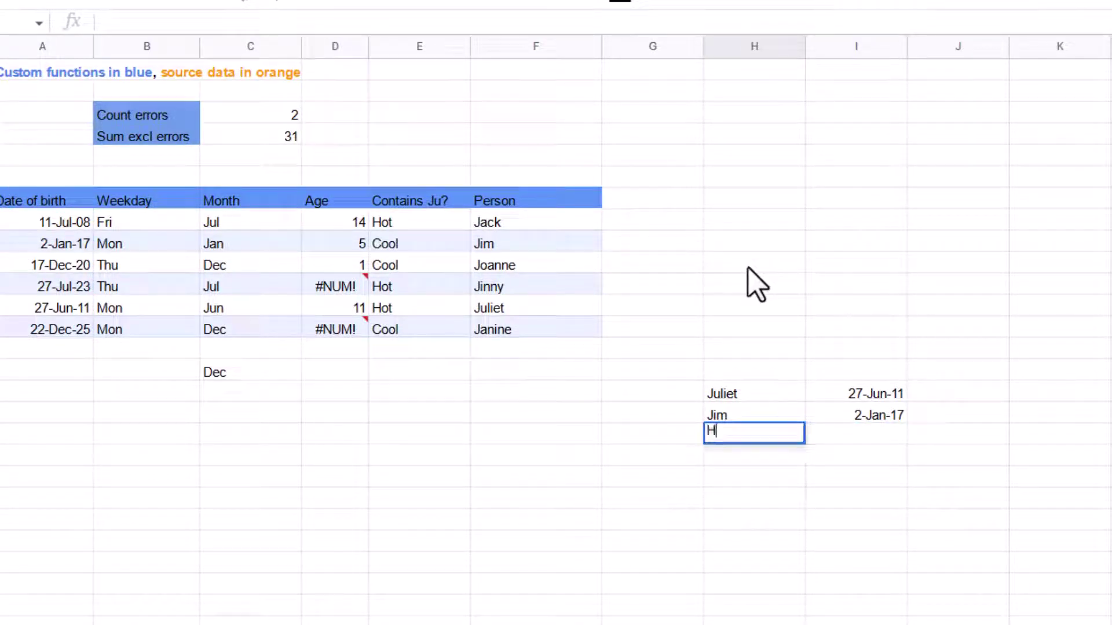
{"action": "key", "text": "Return"}
{"action": "key", "text": "Up"}
{"action": "key", "text": "Right"}
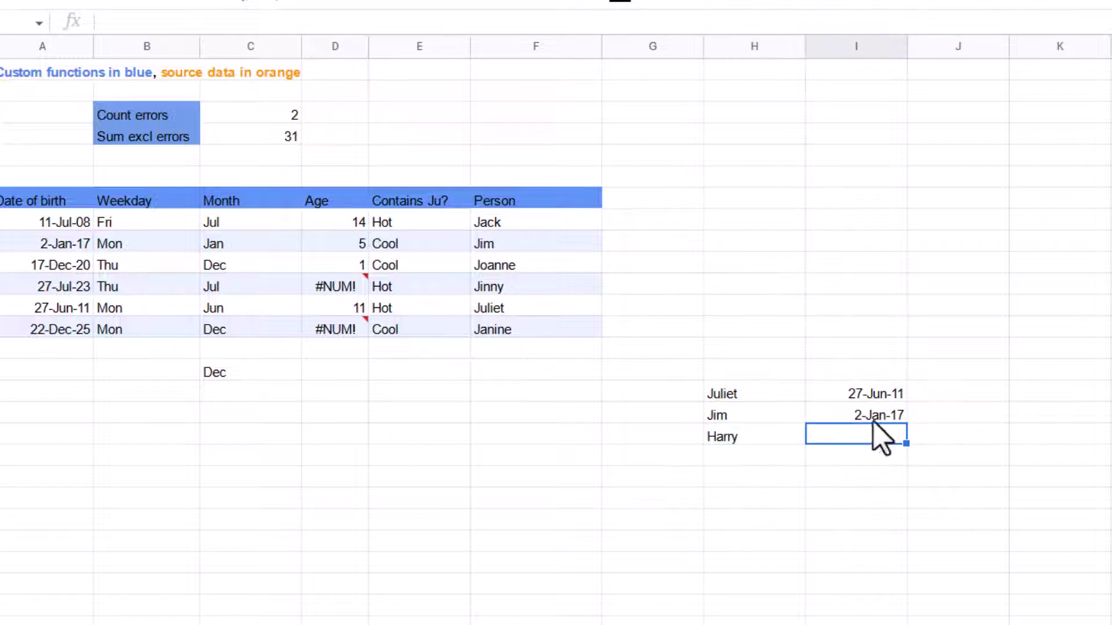
{"action": "left_click", "coordinate": [901, 418]}
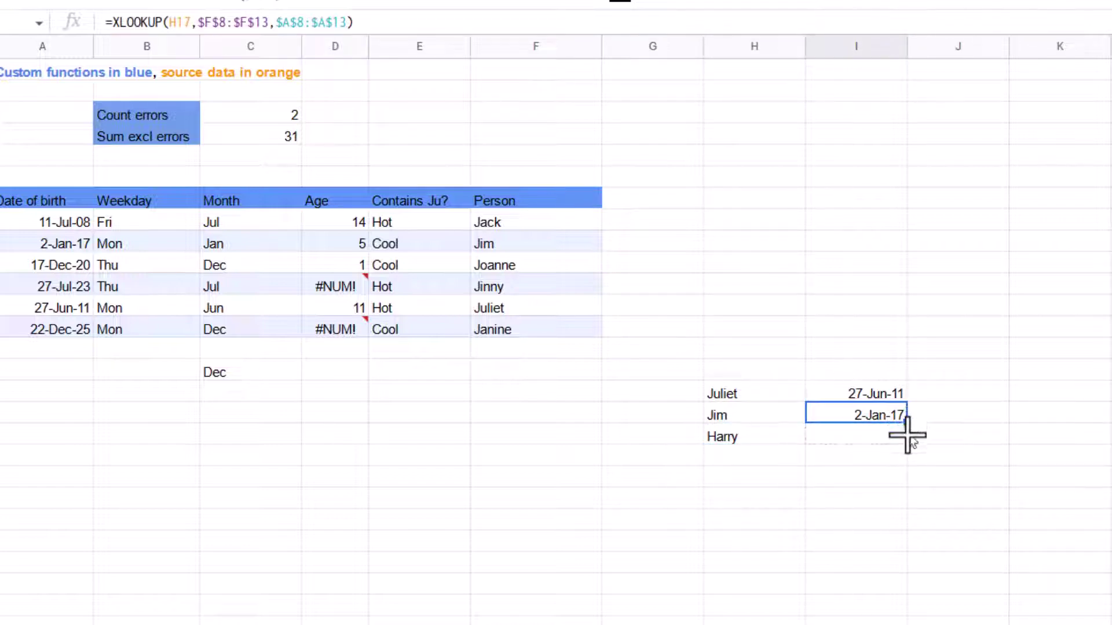
{"action": "left_click_drag", "start_coordinate": [905, 420], "coordinate": [904, 441]}
Step: Add "" as I16's XLOOKUP missing-value argument and fill it down to I18
{"action": "left_click", "coordinate": [894, 395]}
{"action": "double_click", "coordinate": [903, 394]}
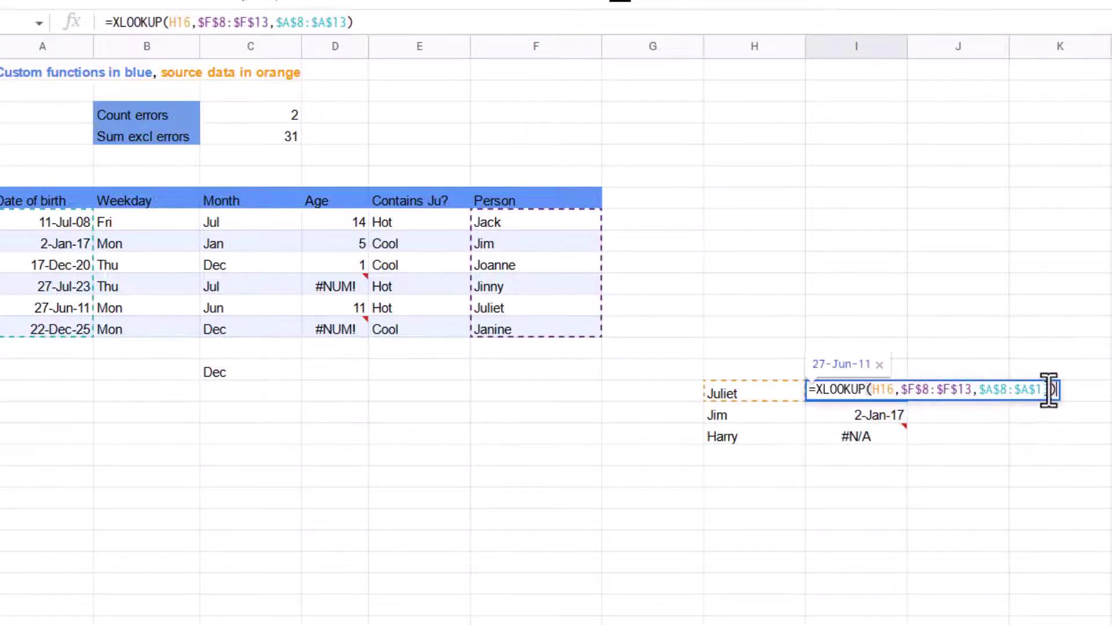
{"action": "left_click", "coordinate": [1054, 389]}
{"action": "type", "text": ","}
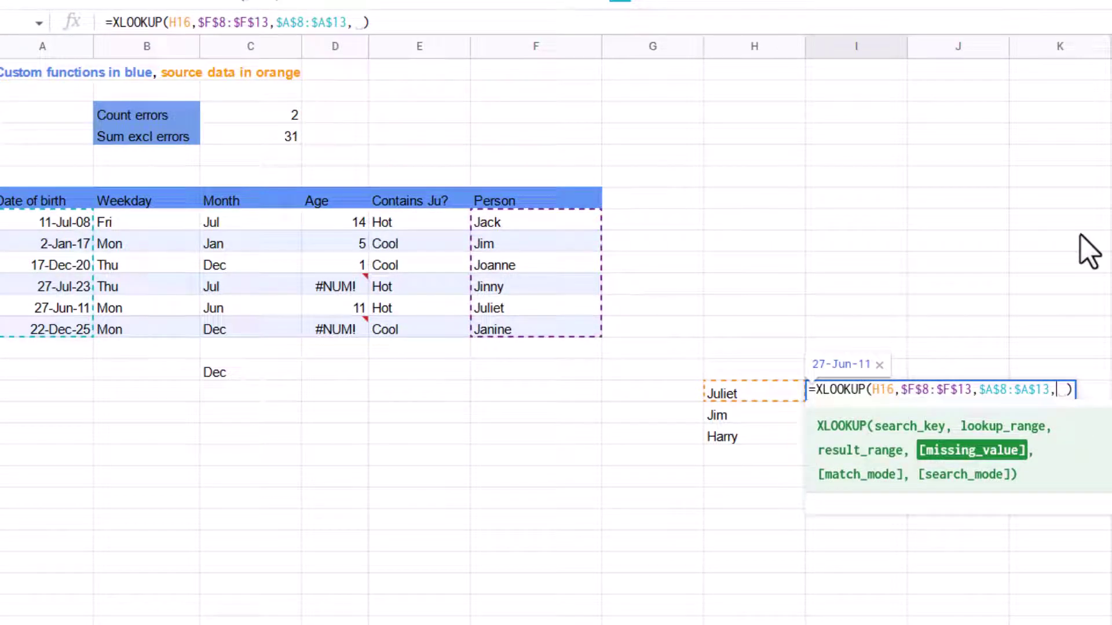
{"action": "key", "text": "BackSpace"}
{"action": "type", "text": "\"\""}
{"action": "key", "text": "Return"}
{"action": "key", "text": "Up"}
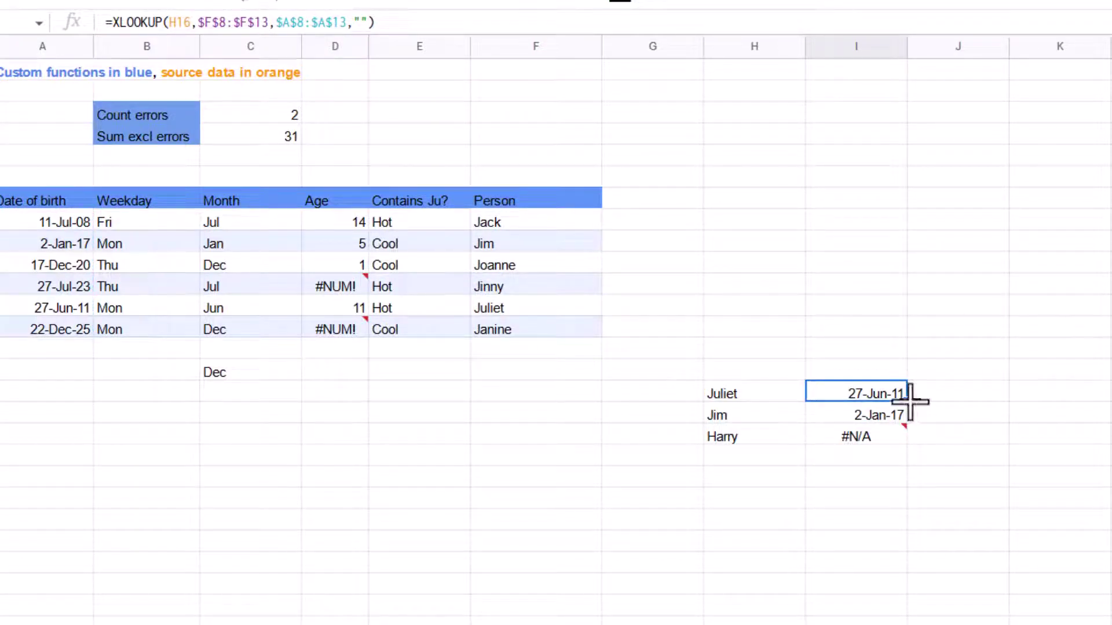
{"action": "left_click_drag", "start_coordinate": [909, 401], "coordinate": [898, 442]}
Step: Confirm Harry's I18 result is blank and review I16's formula without changes
{"action": "left_click", "coordinate": [894, 440]}
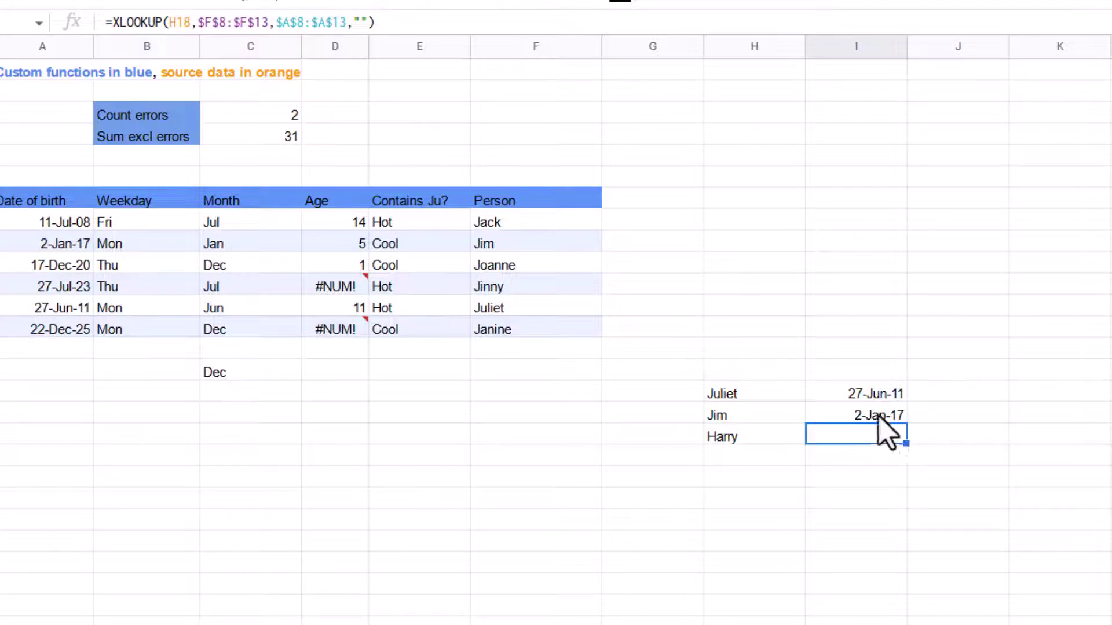
{"action": "key", "text": "Up"}
{"action": "key", "text": "Up"}
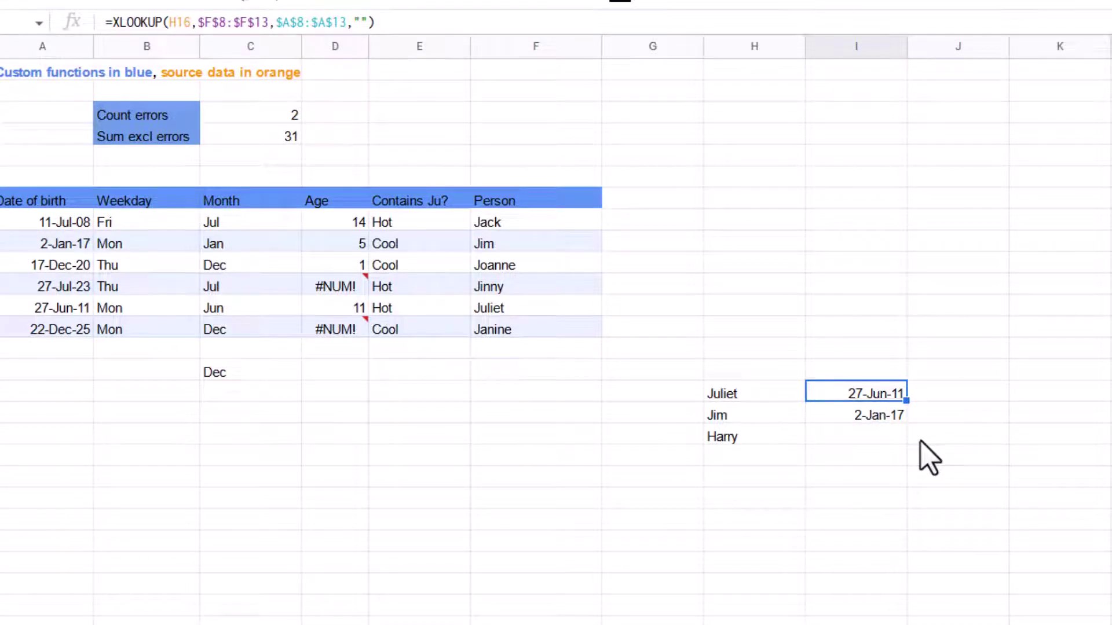
{"action": "key", "text": "F2"}
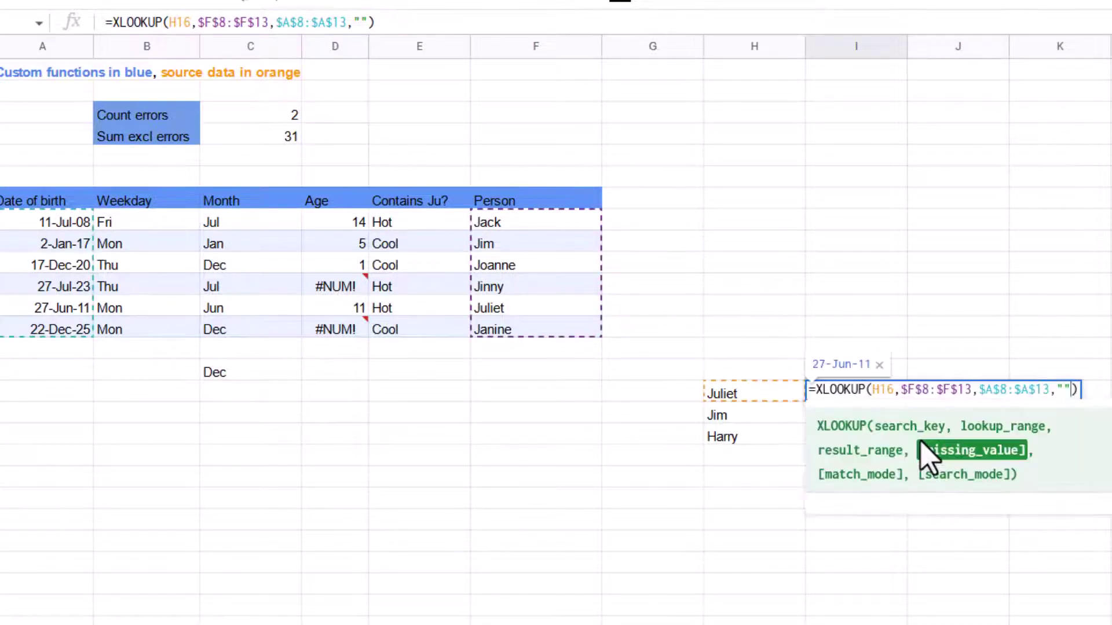
{"action": "key", "text": "Left"}
{"action": "key", "text": "Left"}
{"action": "key", "text": "Left"}
{"action": "key", "text": "Left"}
{"action": "key", "text": "Left"}
{"action": "key", "text": "Left"}
{"action": "key", "text": "Left"}
{"action": "key", "text": "Left"}
{"action": "key", "text": "Left"}
{"action": "key", "text": "Left"}
{"action": "key", "text": "Left"}
{"action": "key", "text": "Left"}
{"action": "key", "text": "Left"}
{"action": "key", "text": "Left"}
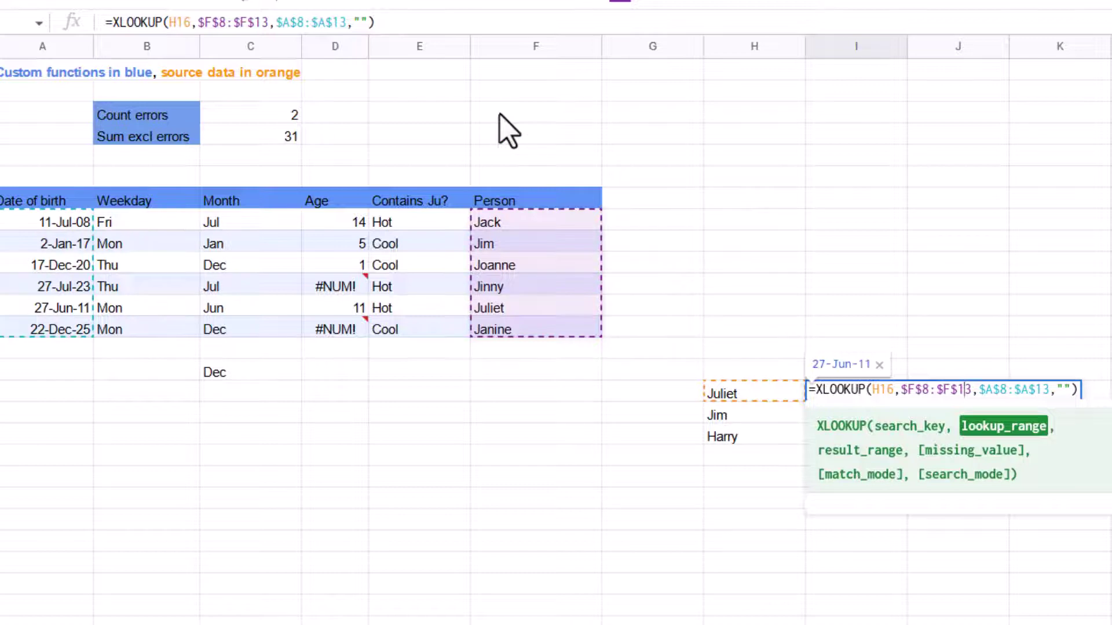
{"action": "key", "text": "Escape"}
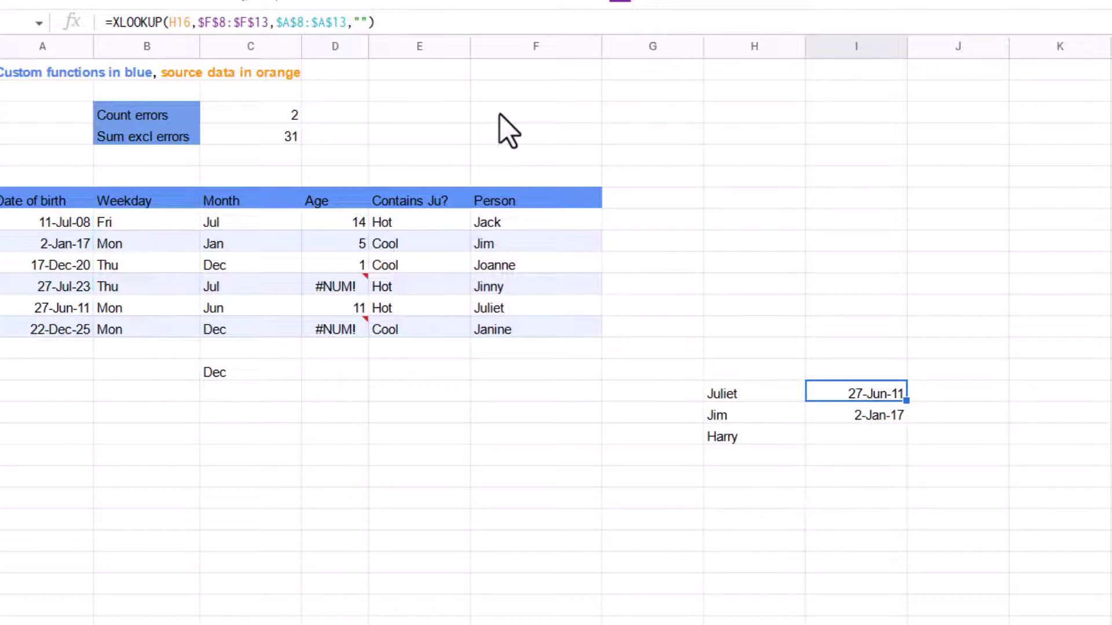
{"action": "left_click", "coordinate": [841, 419]}
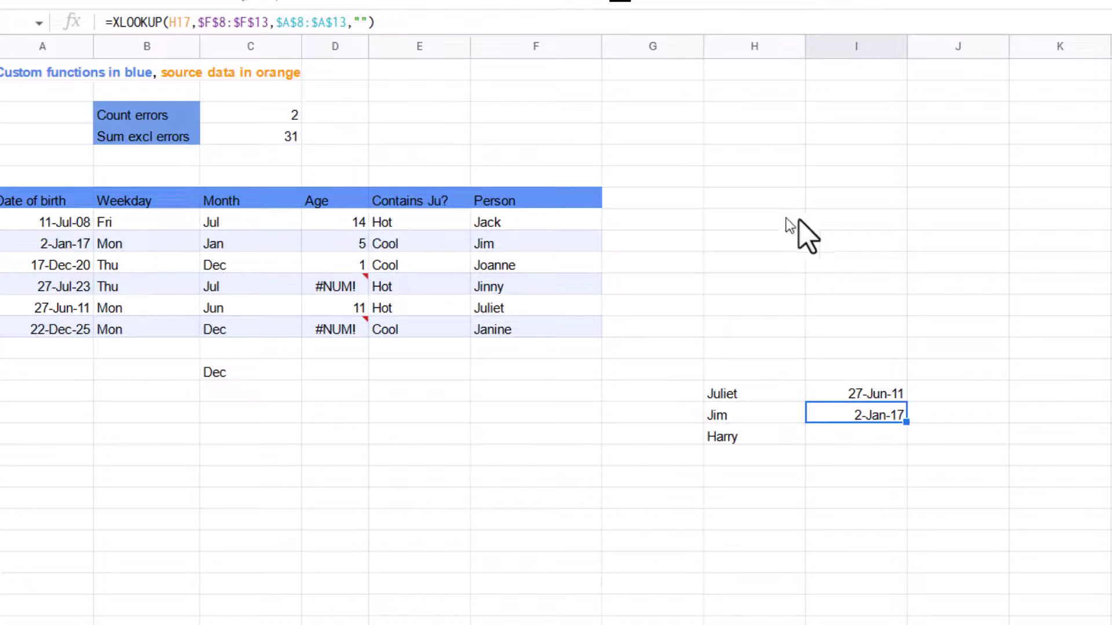
{"action": "left_click", "coordinate": [828, 223]}
{"action": "left_click", "coordinate": [847, 263]}
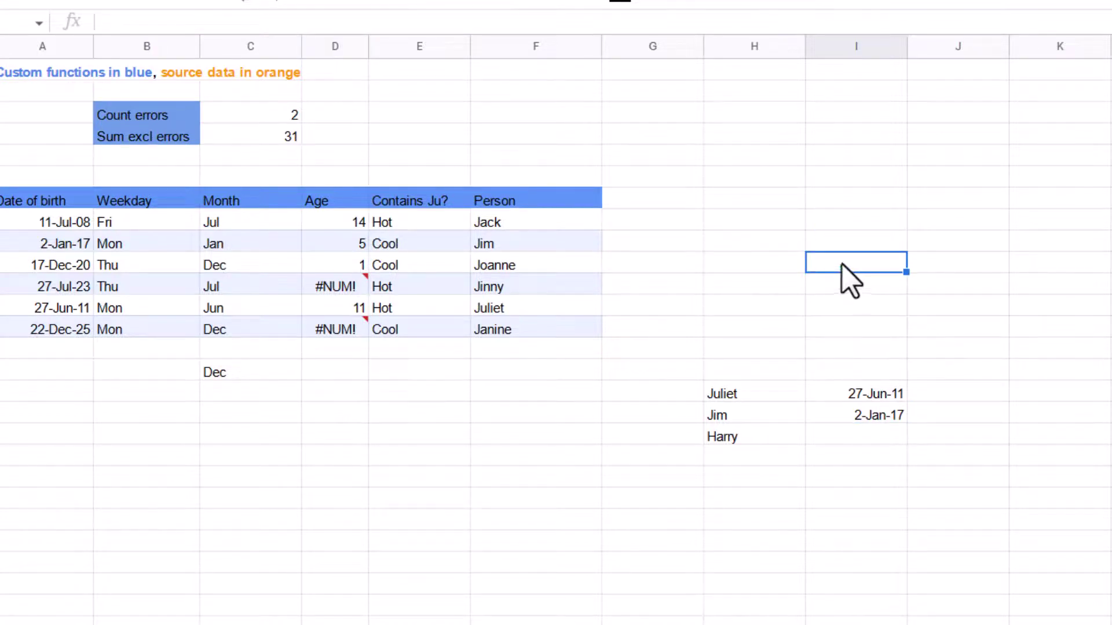